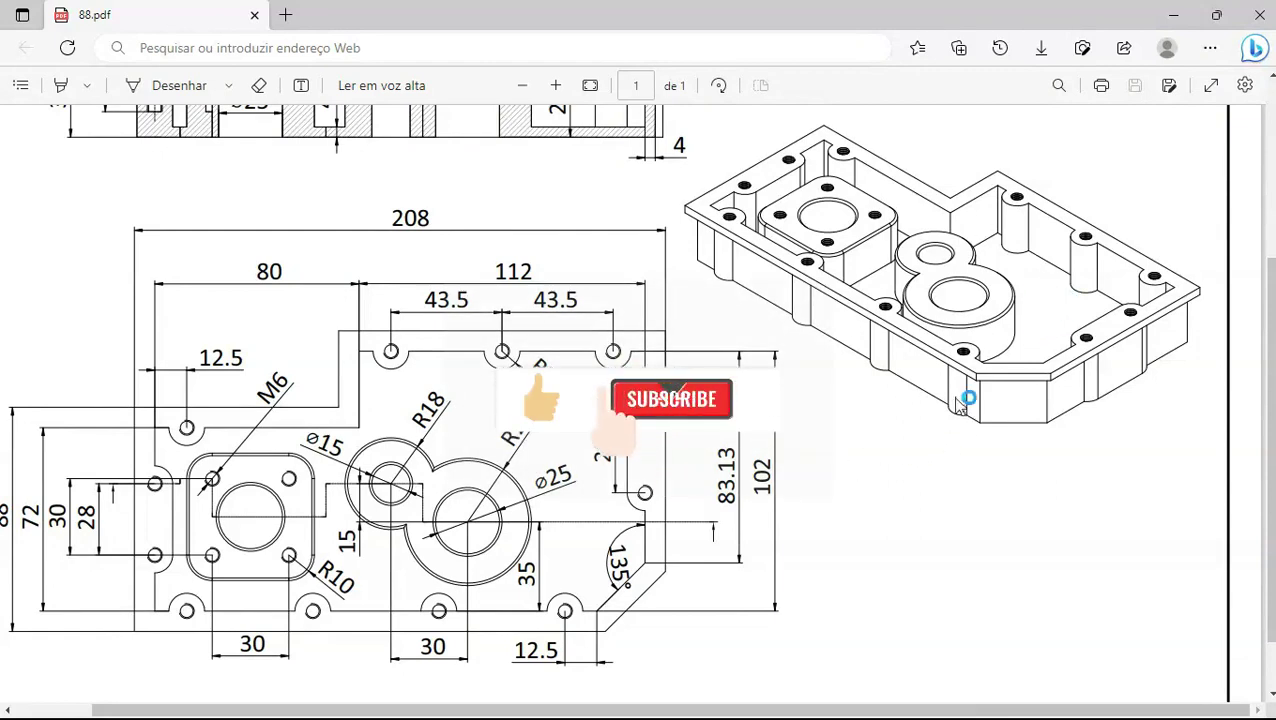
# Switch to FreeCAD and create a new document in the Part Design workbench.
pyautogui.hotkey('alt', 'Tab')
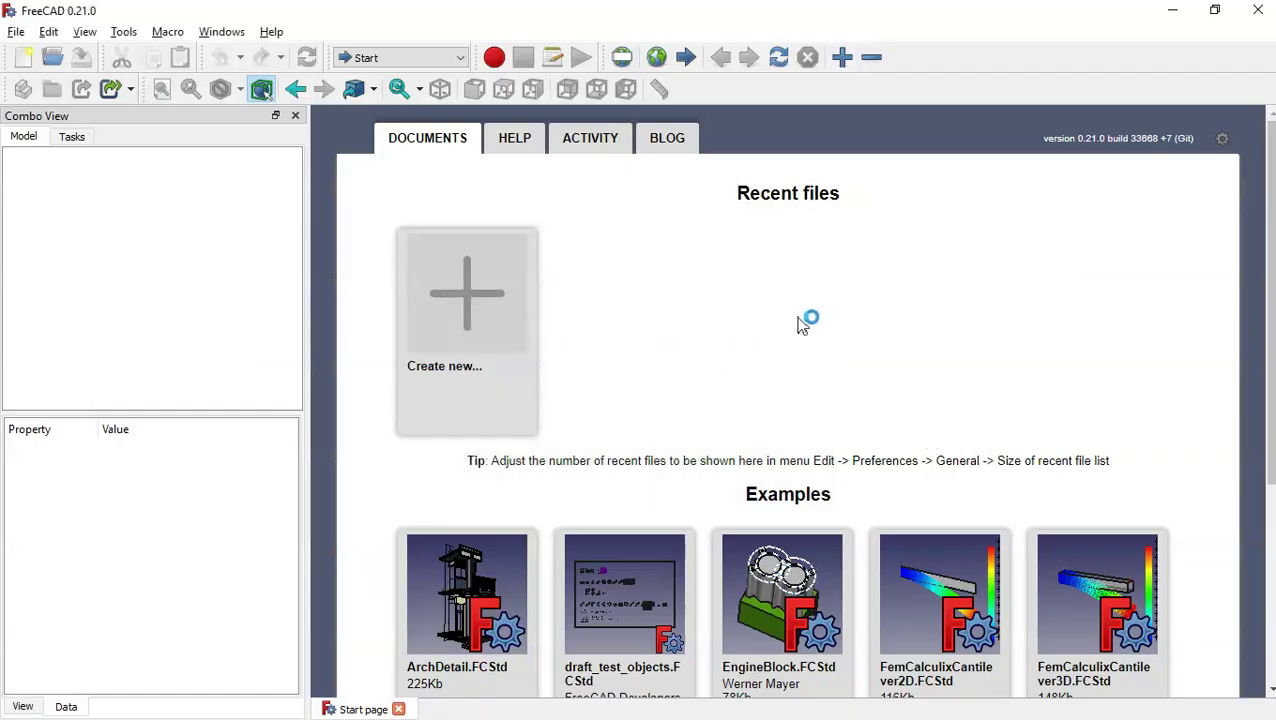
pyautogui.click(476, 308)
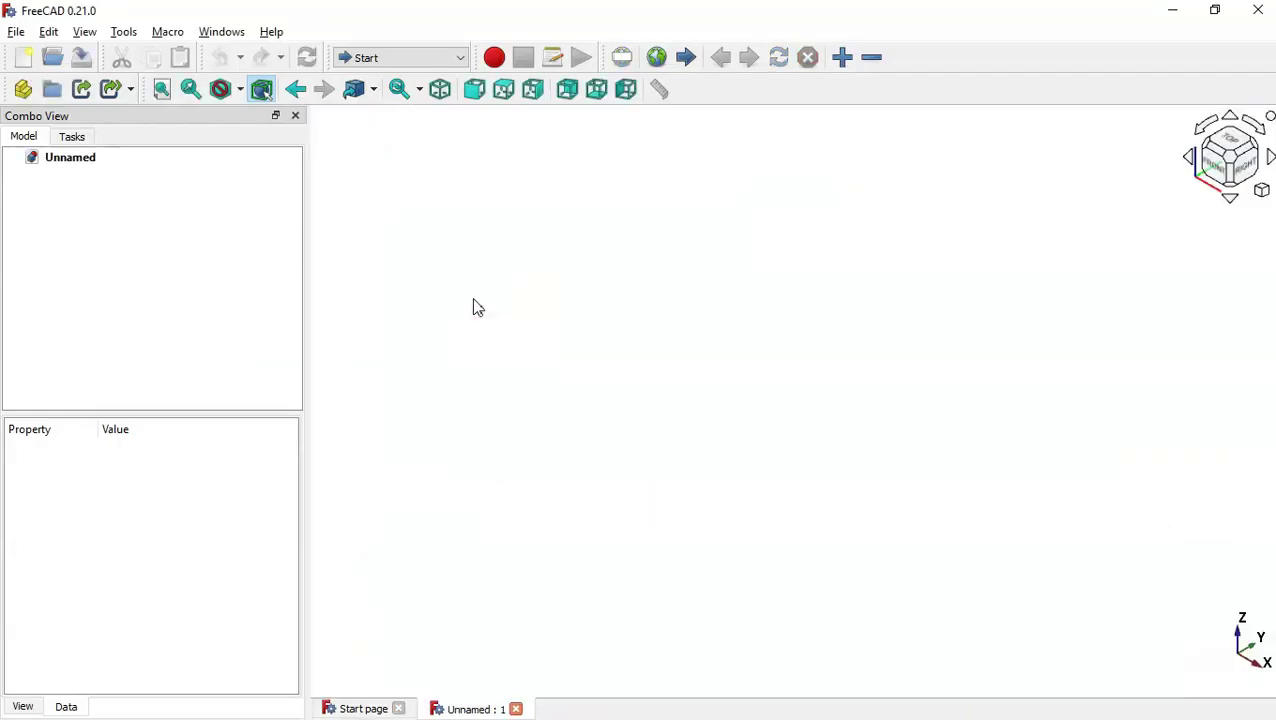
pyautogui.click(412, 57)
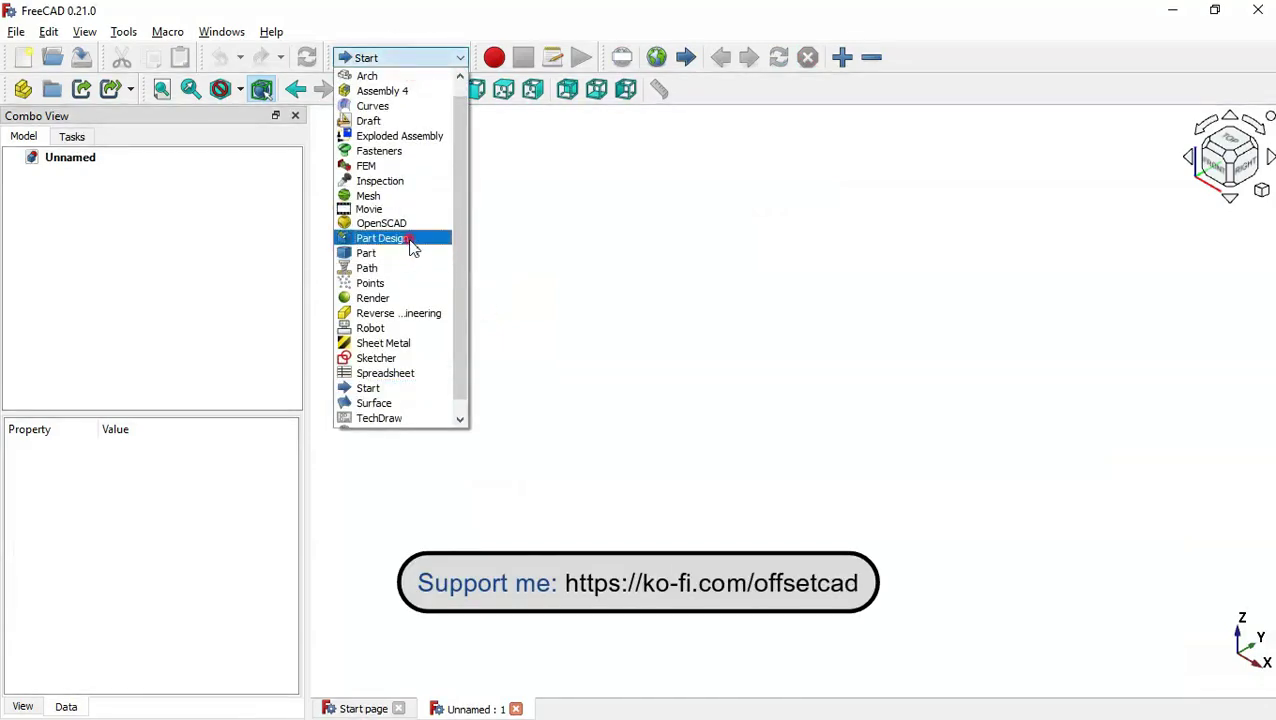
pyautogui.click(408, 239)
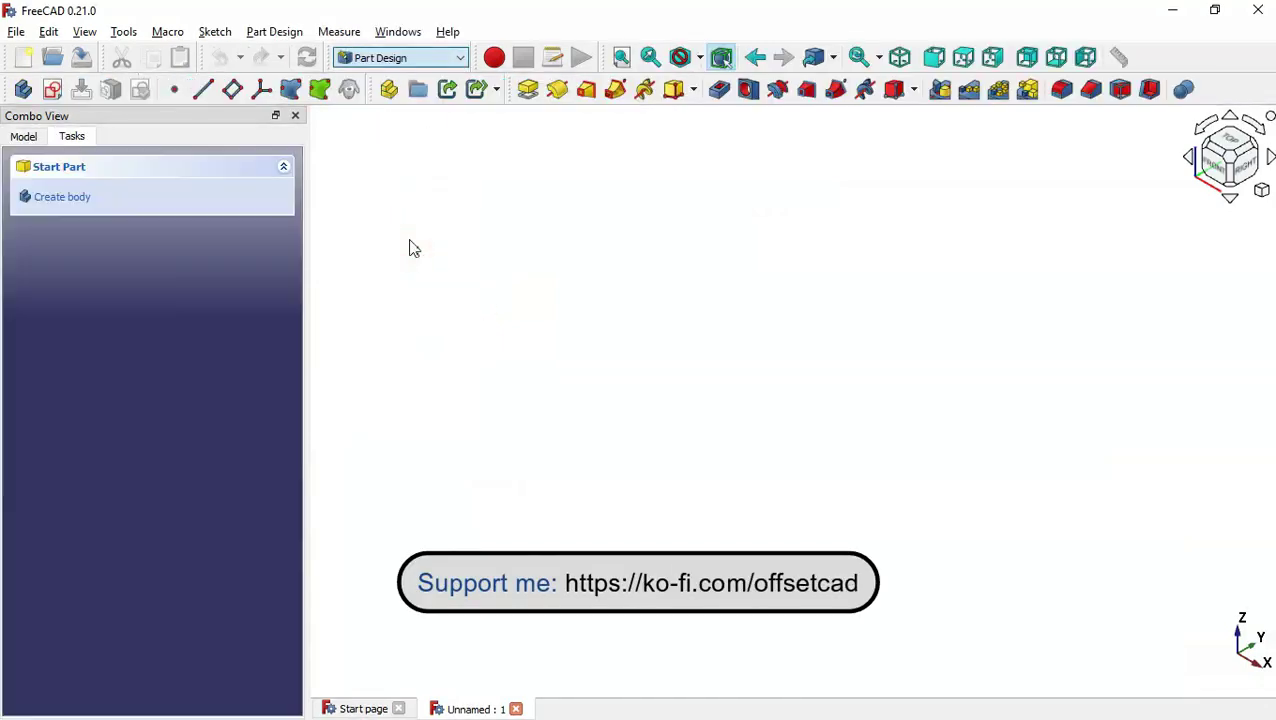
# Create a body and start a new sketch on its XY plane.
pyautogui.click(87, 201)
pyautogui.click(50, 199)
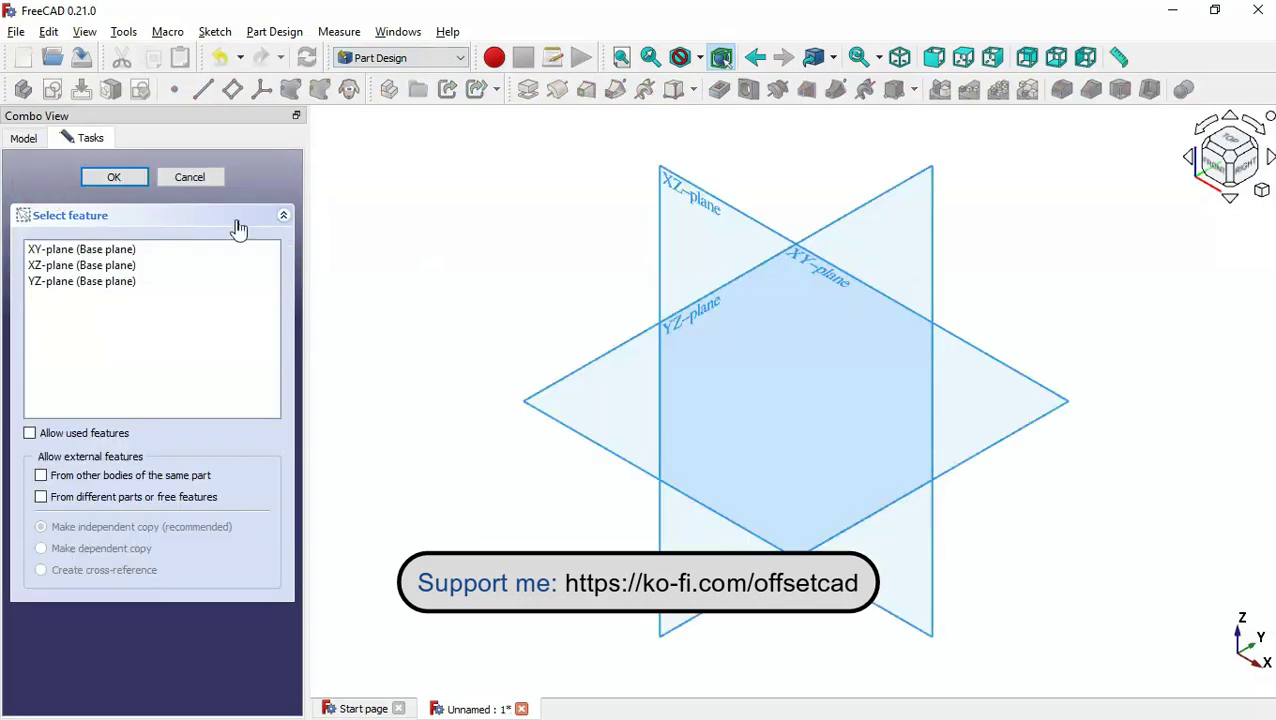
pyautogui.click(960, 346)
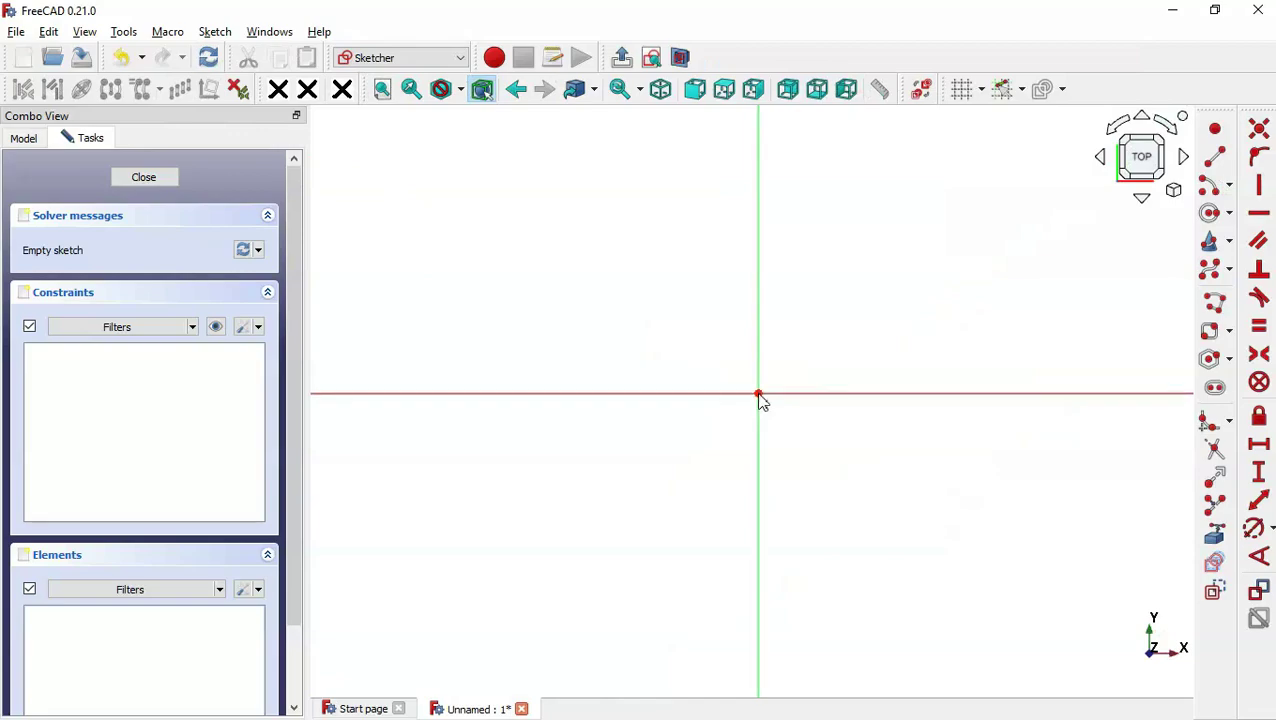
# Sketch a closed seven-line stepped outline with its inner corner at the origin, a top edge about 131 mm long and a slanted lower-right corner.
pyautogui.scroll(-3, 759, 399)
pyautogui.hotkey('alt', 'Tab')
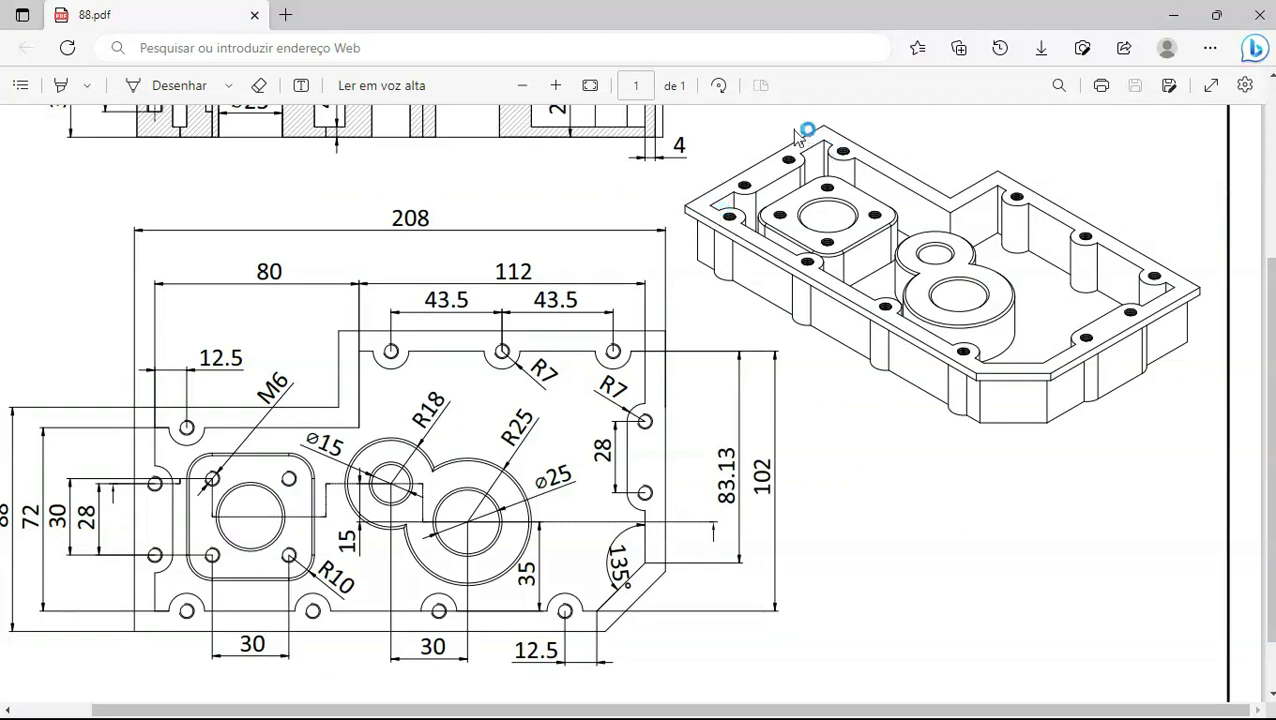
pyautogui.hotkey('alt', 'Tab')
pyautogui.scroll(5, 845, 355)
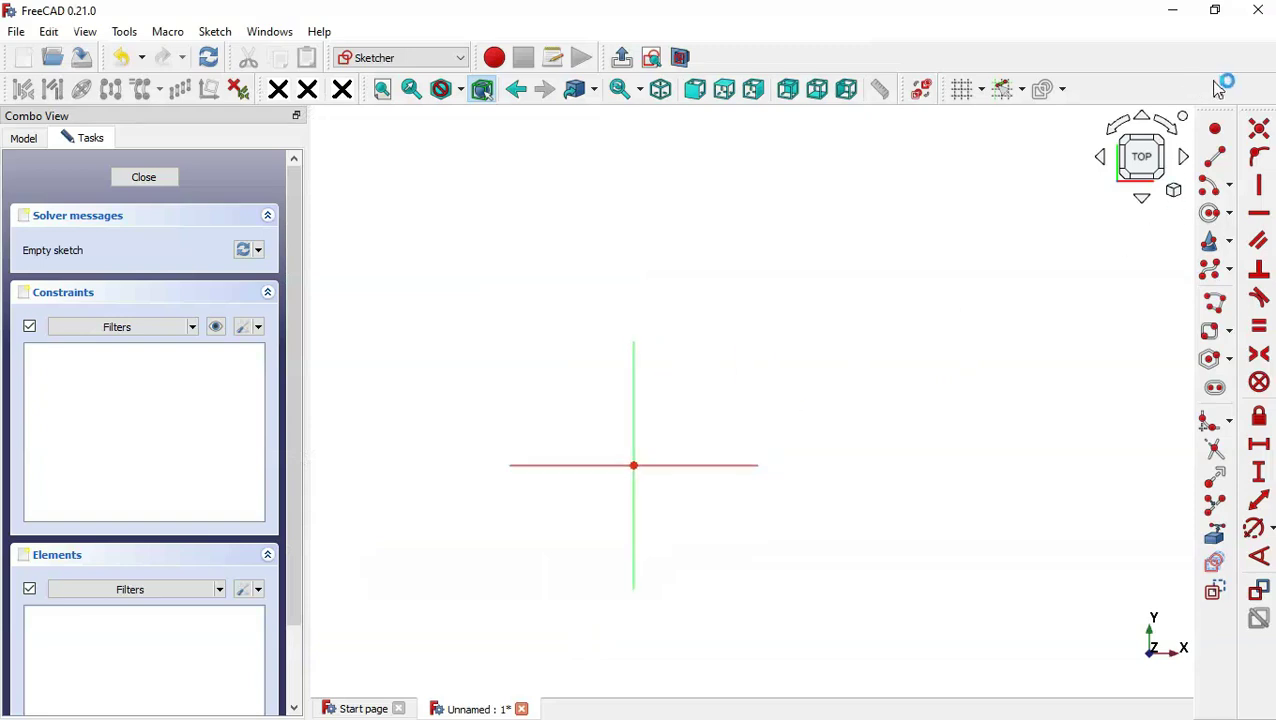
pyautogui.click(1216, 304)
pyautogui.scroll(2, 489, 550)
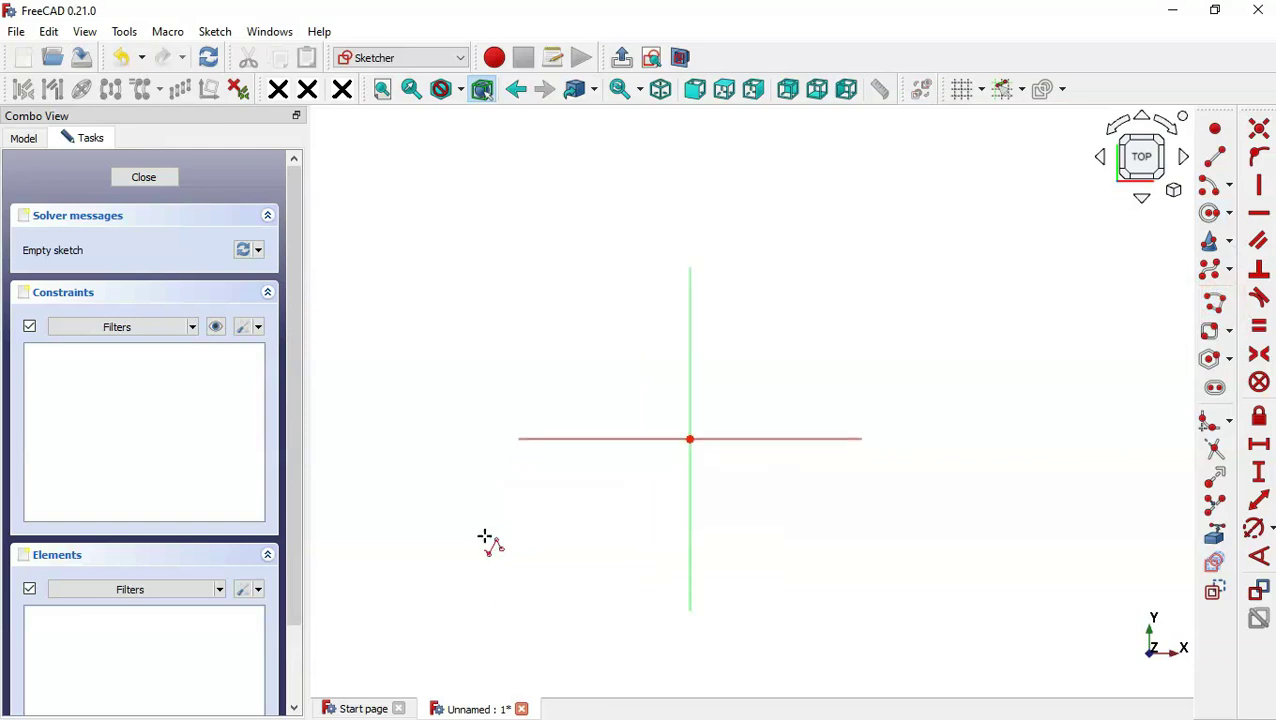
pyautogui.click(689, 346)
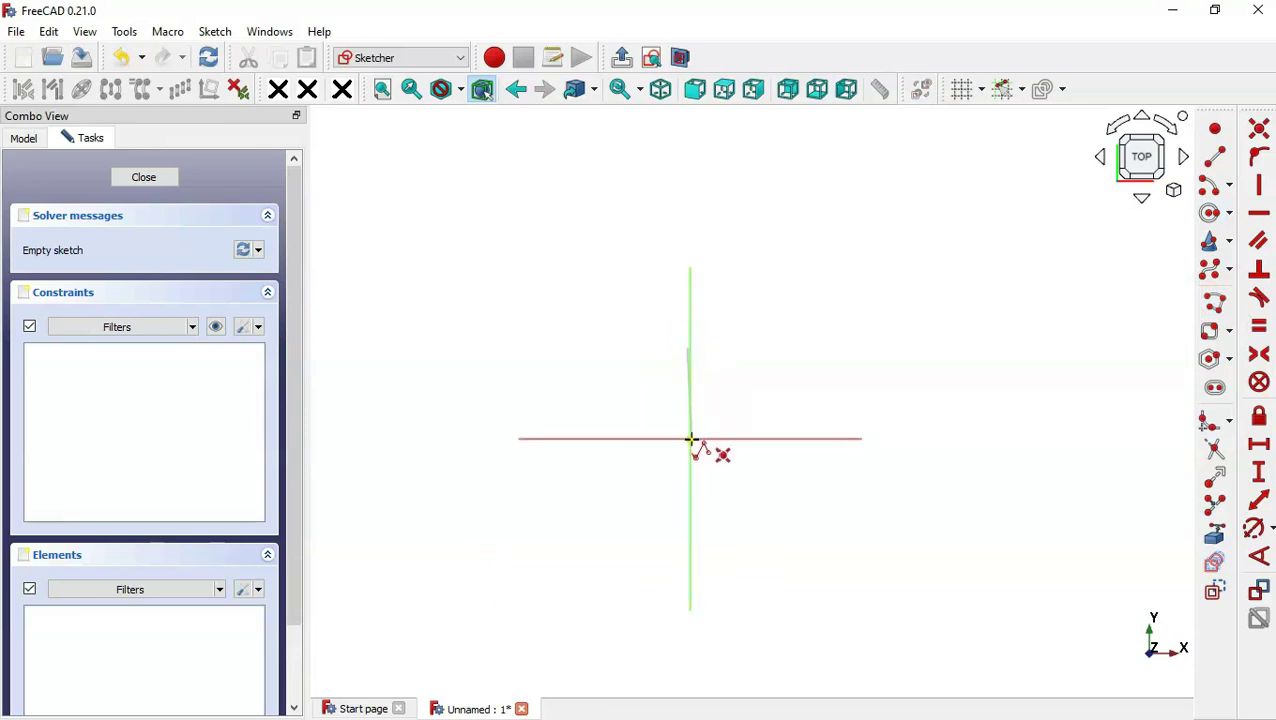
pyautogui.click(690, 438)
pyautogui.click(542, 439)
pyautogui.click(542, 545)
pyautogui.click(797, 545)
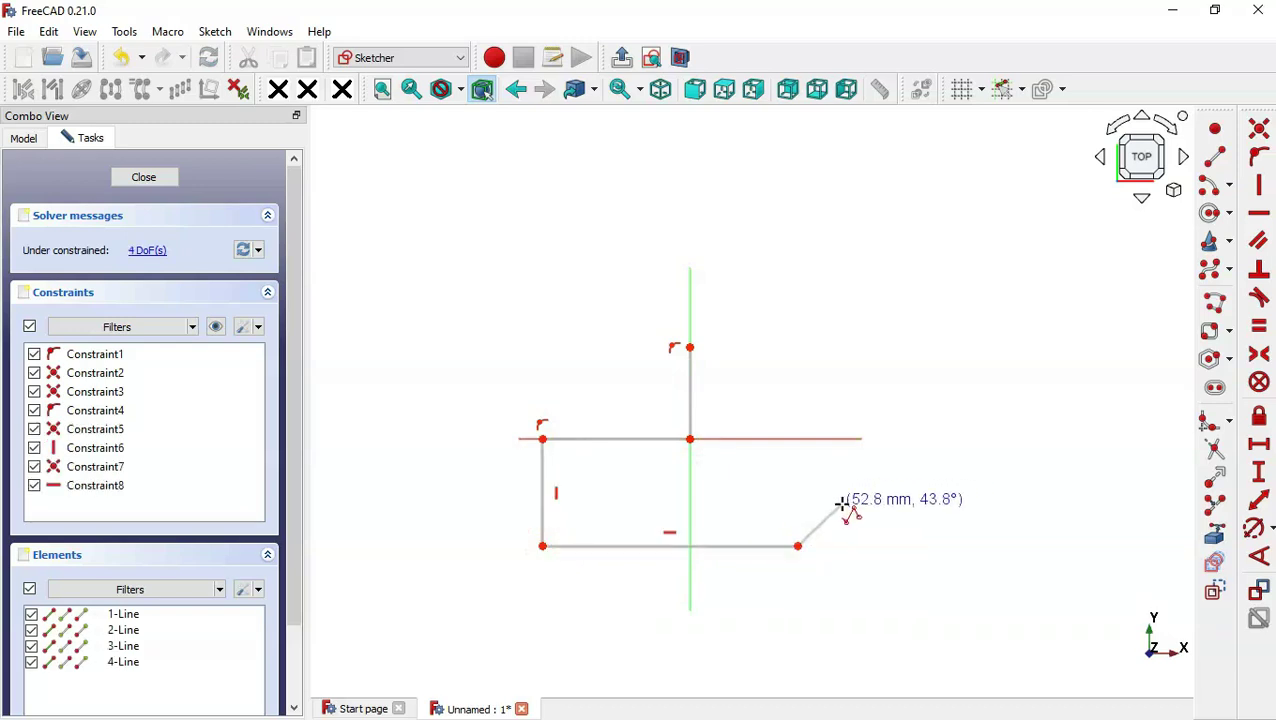
pyautogui.click(842, 503)
pyautogui.click(835, 330)
pyautogui.click(690, 346)
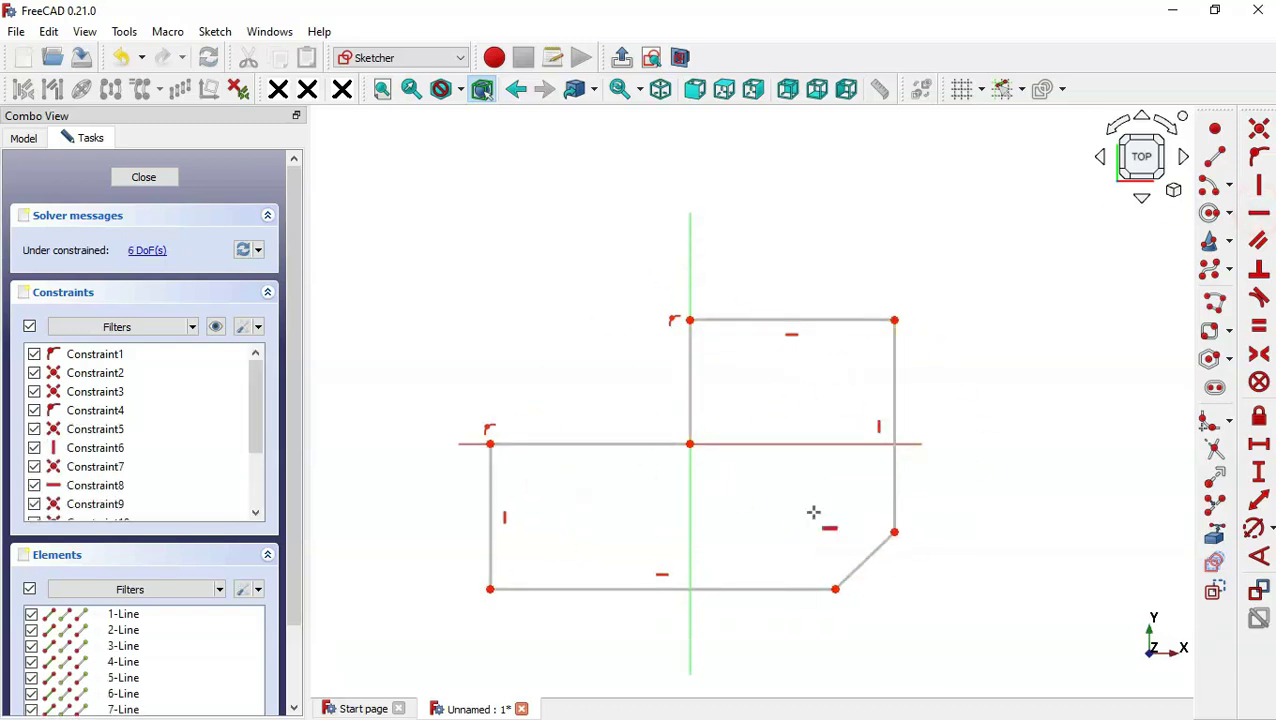
# Constrain the angle between the outline's right vertical edge and the slanted corner edge to 135°.
pyautogui.hotkey('alt', 'Tab')
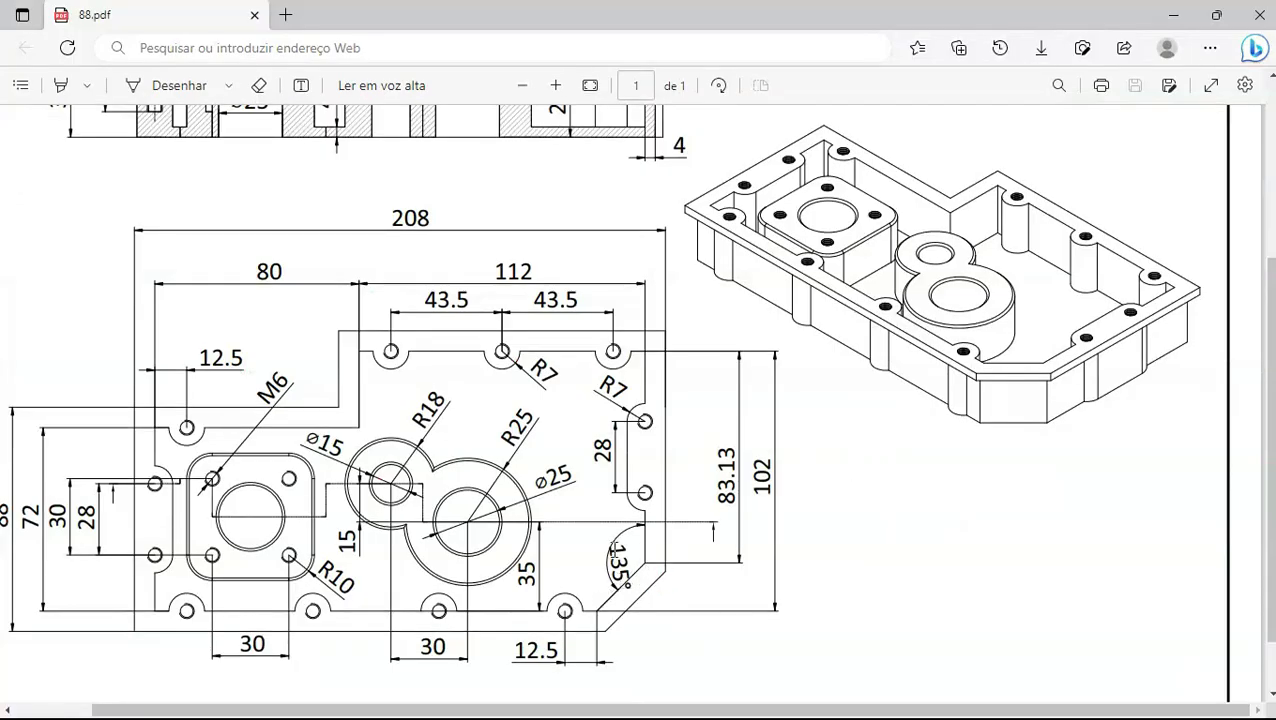
pyautogui.hotkey('alt', 'Tab')
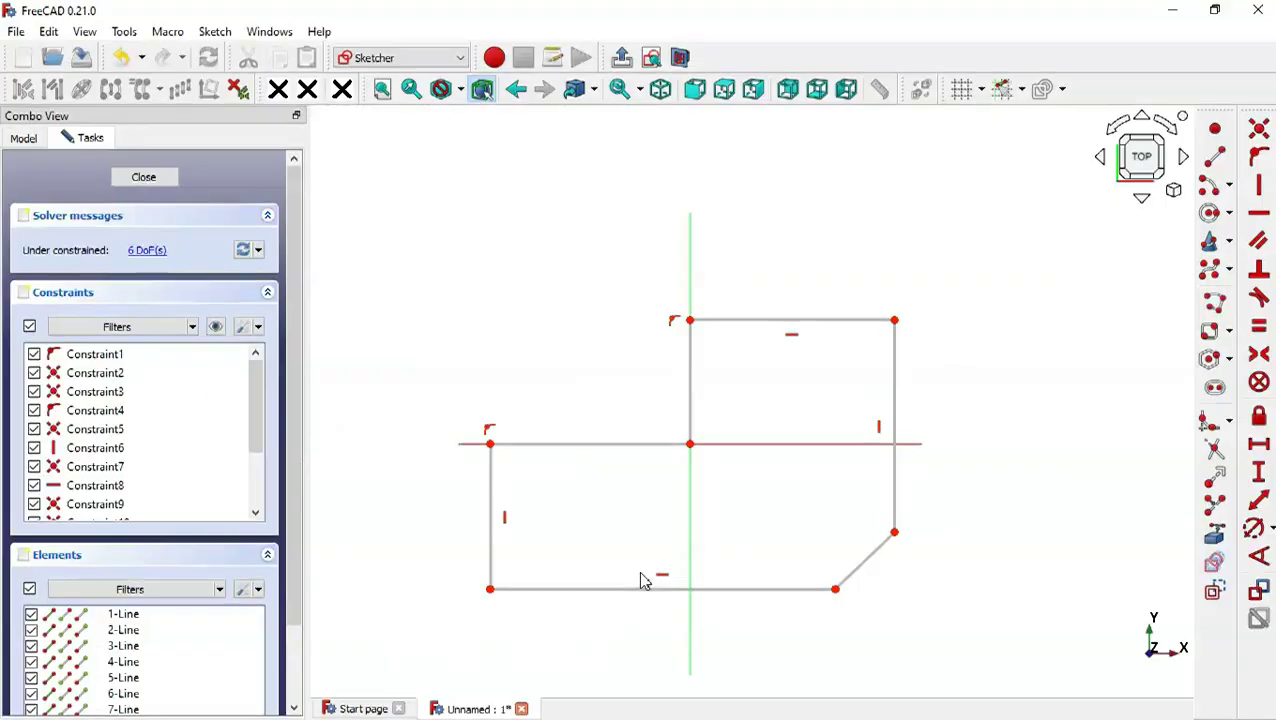
pyautogui.click(1257, 557)
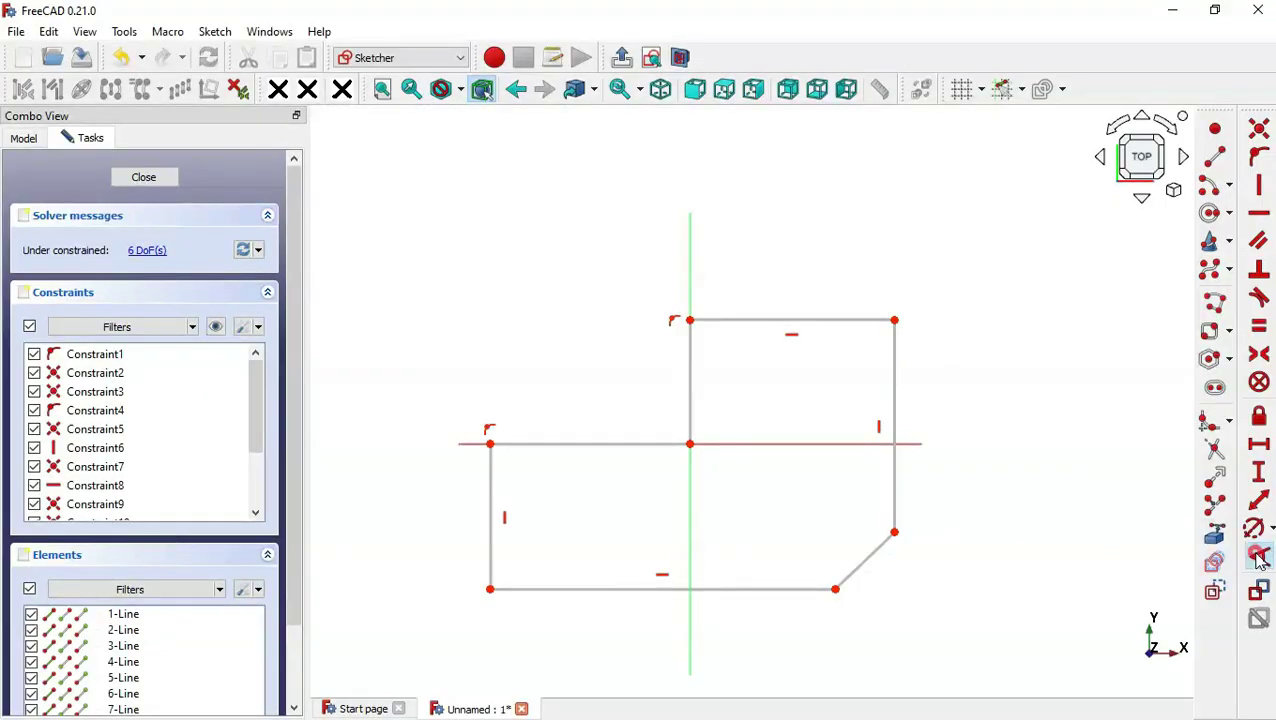
pyautogui.click(895, 515)
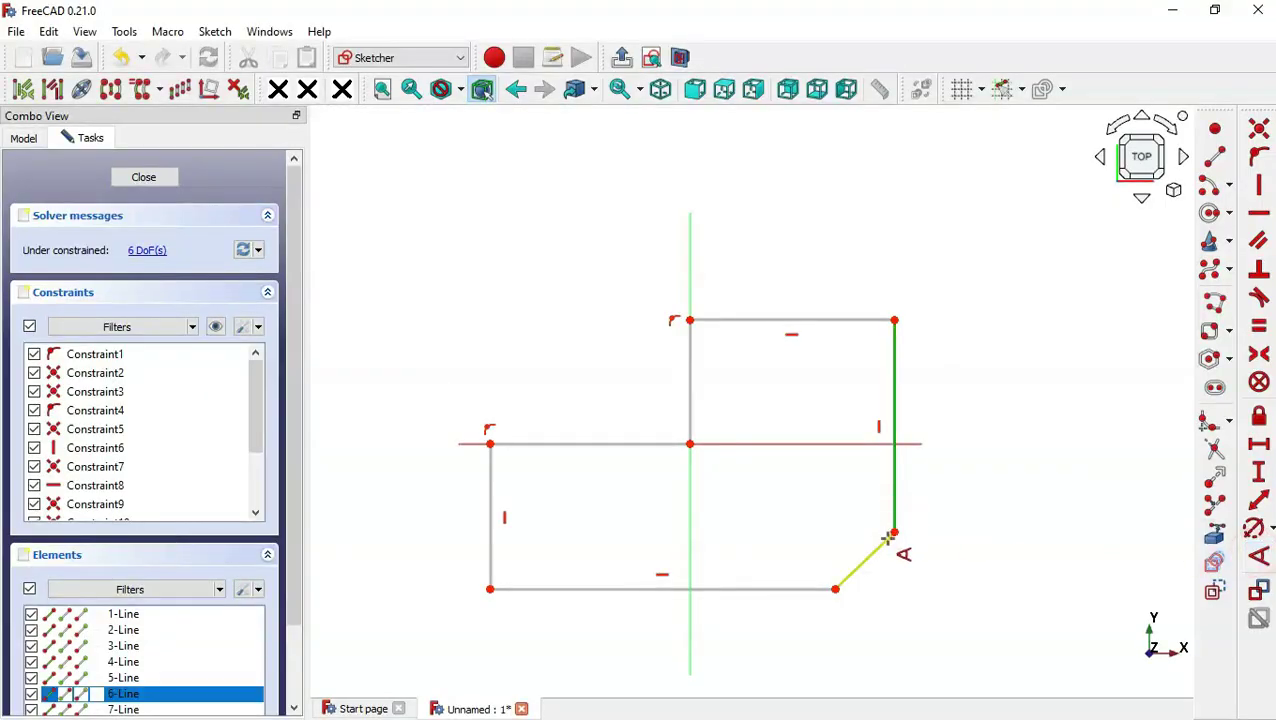
pyautogui.click(889, 537)
pyautogui.write('13')
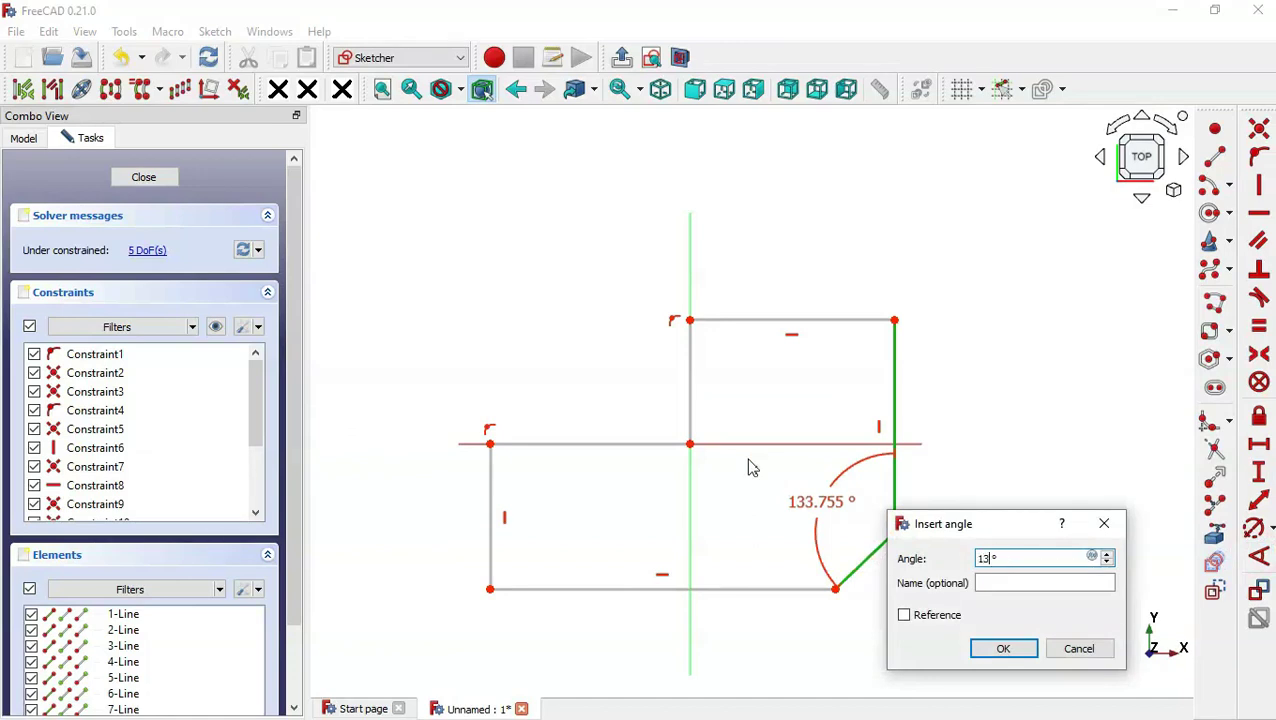
pyautogui.write('5')
pyautogui.press('Return')
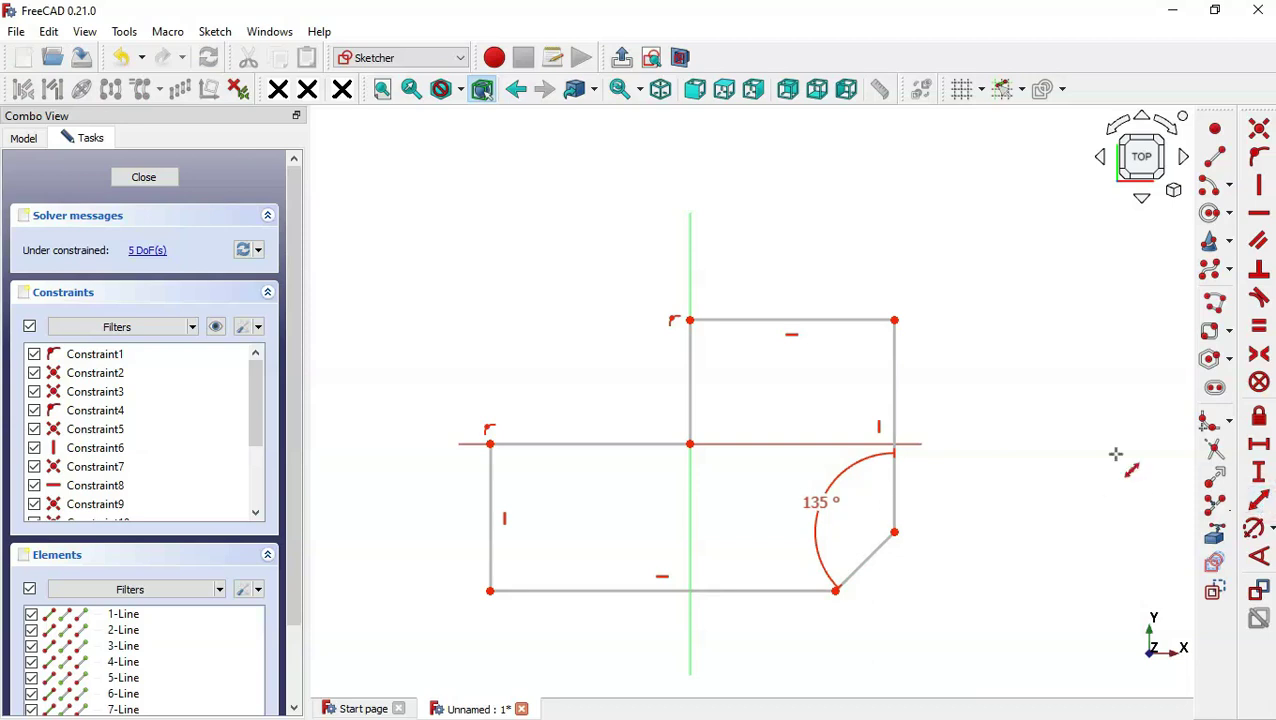
# Dimension the horizontal step edge left of the origin to 80 mm and the outline's top edge to 112 mm.
pyautogui.hotkey('alt', 'Tab')
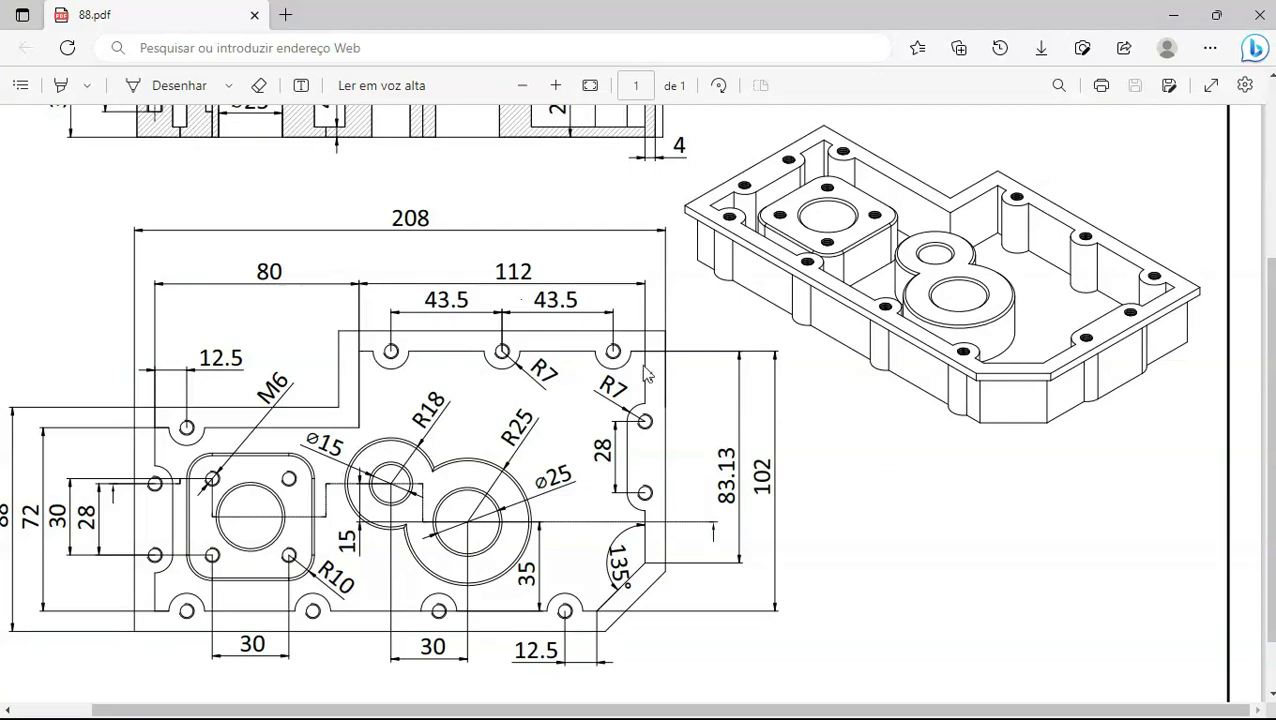
pyautogui.hotkey('alt', 'Tab')
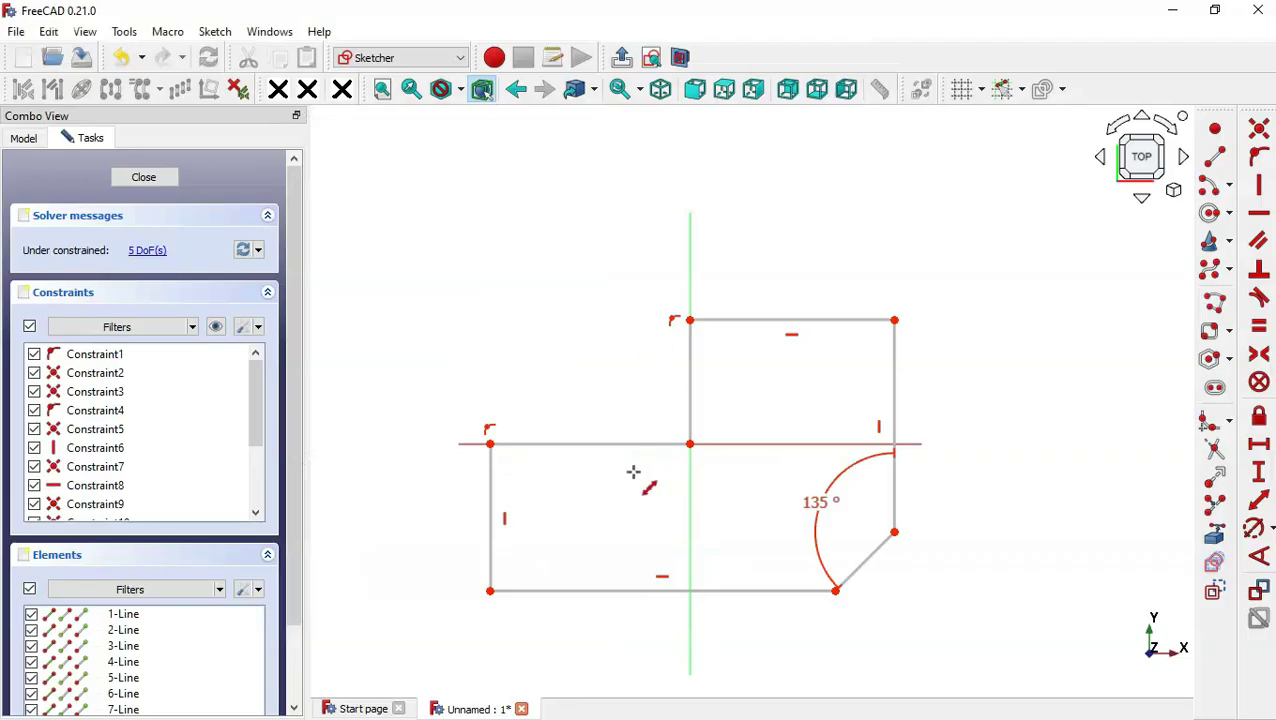
pyautogui.click(610, 442)
pyautogui.write('80')
pyautogui.press('Return')
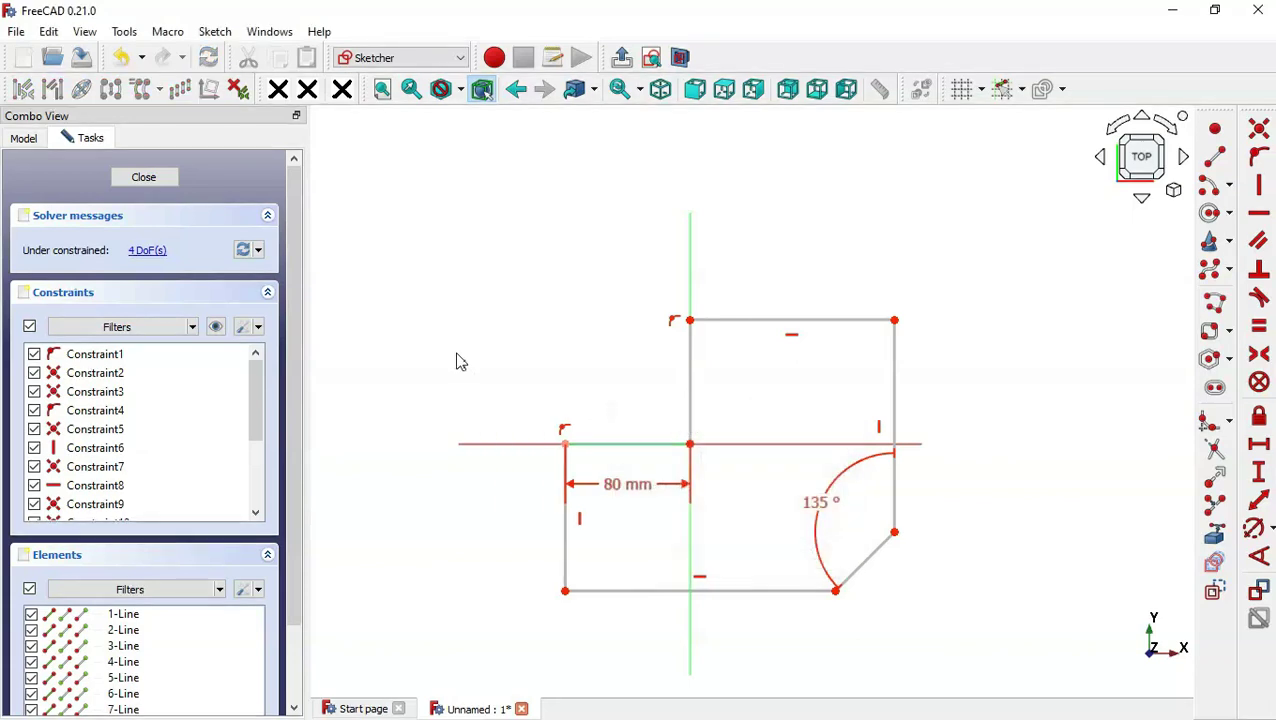
pyautogui.click(823, 320)
pyautogui.write('1mm')
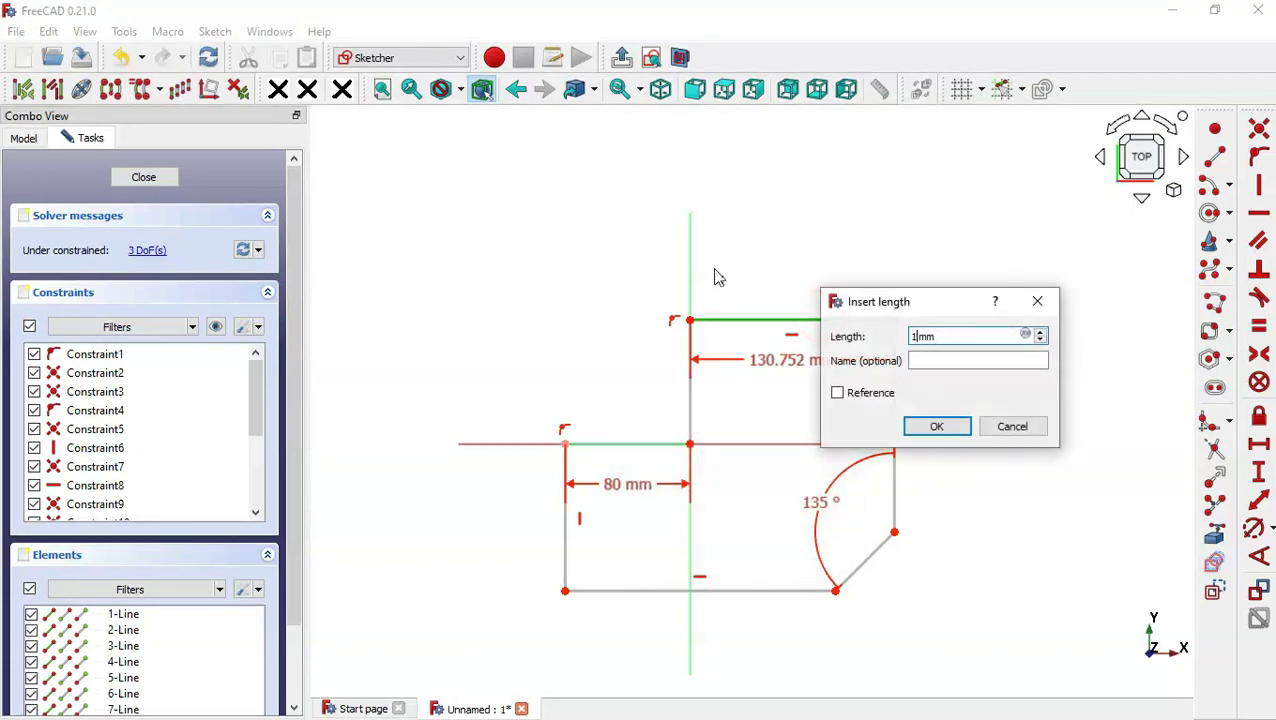
pyautogui.write('12')
pyautogui.press('Return')
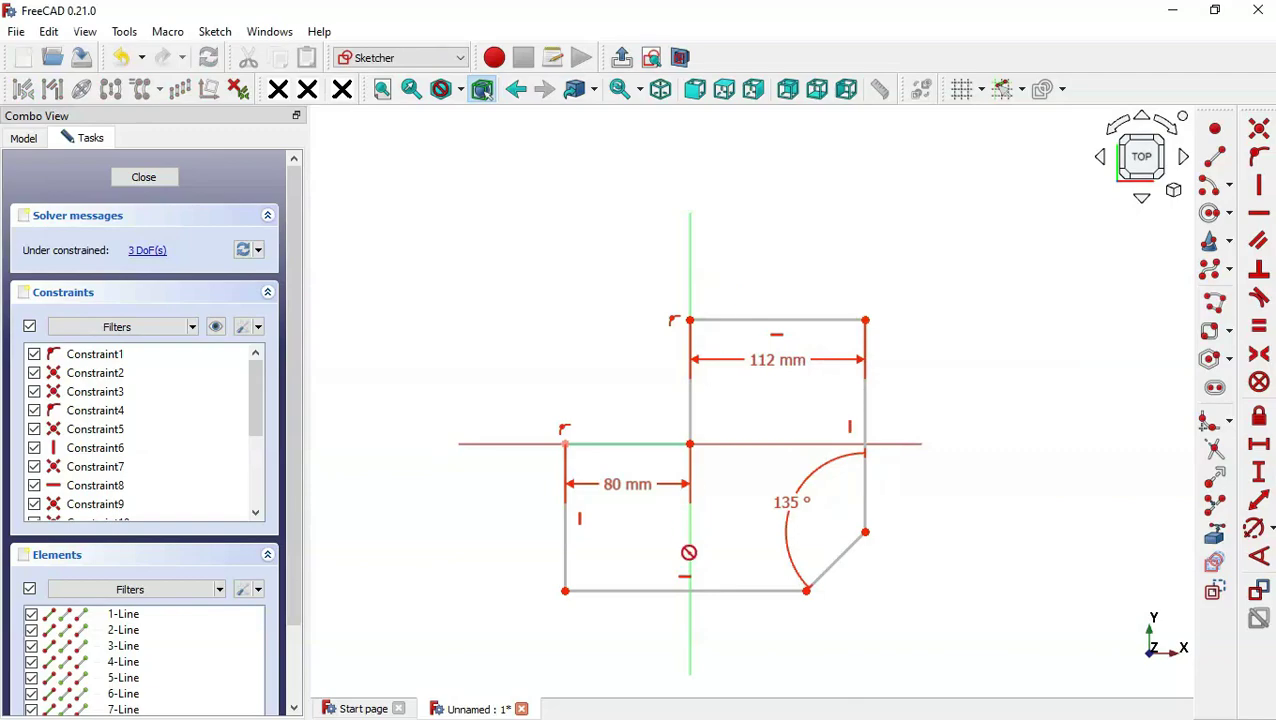
# Dimension the outline's left vertical edge to 72 mm, following the 88.pdf drawing.
pyautogui.scroll(2, 690, 560)
pyautogui.hotkey('alt', 'Tab')
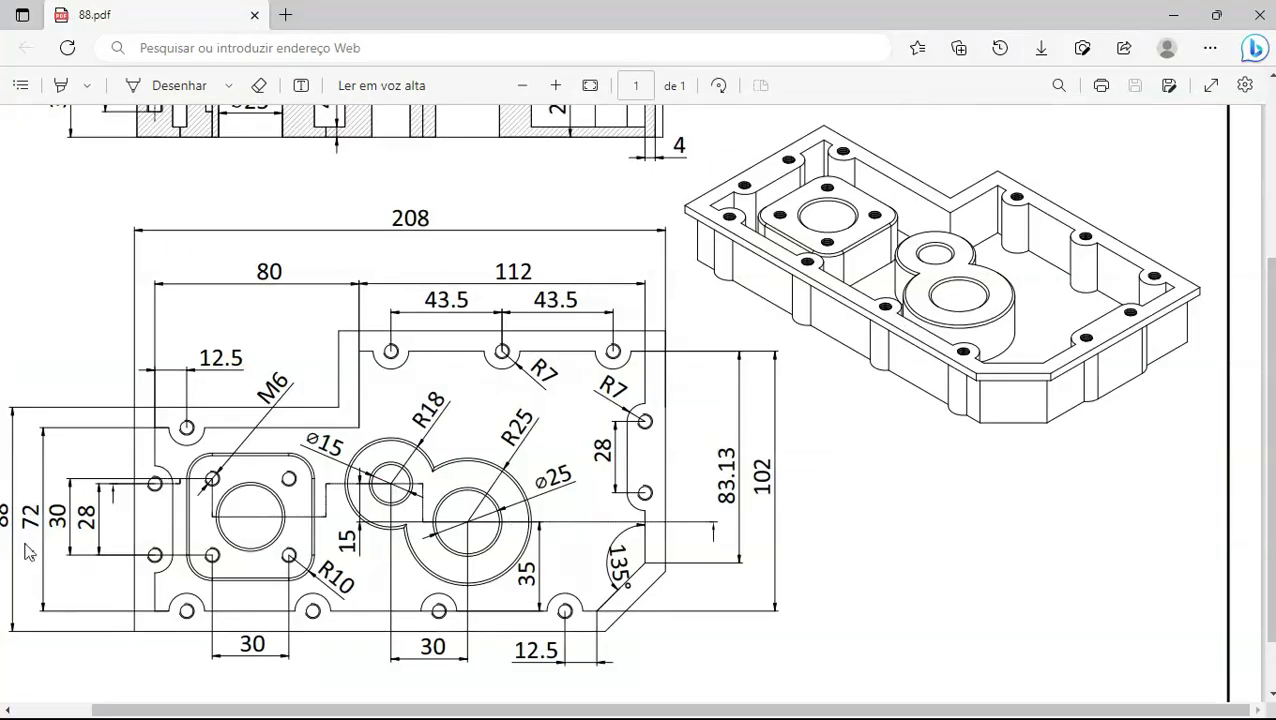
pyautogui.hotkey('alt', 'Tab')
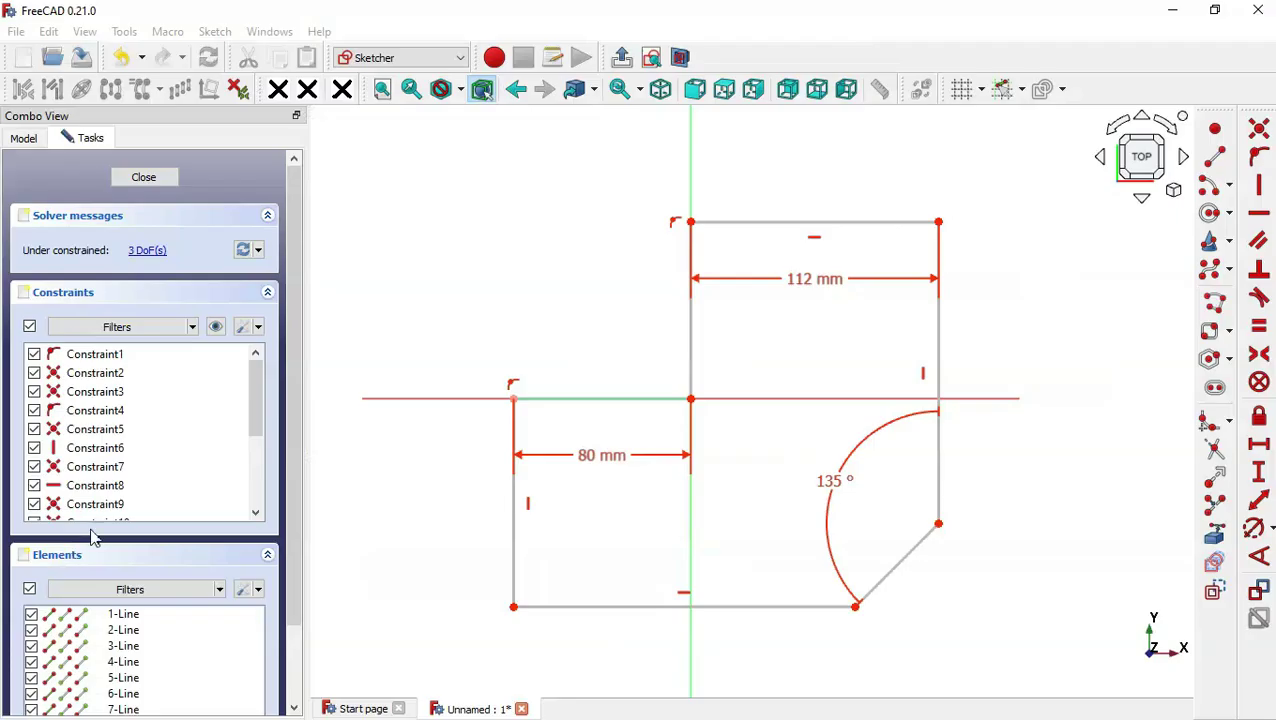
pyautogui.click(513, 499)
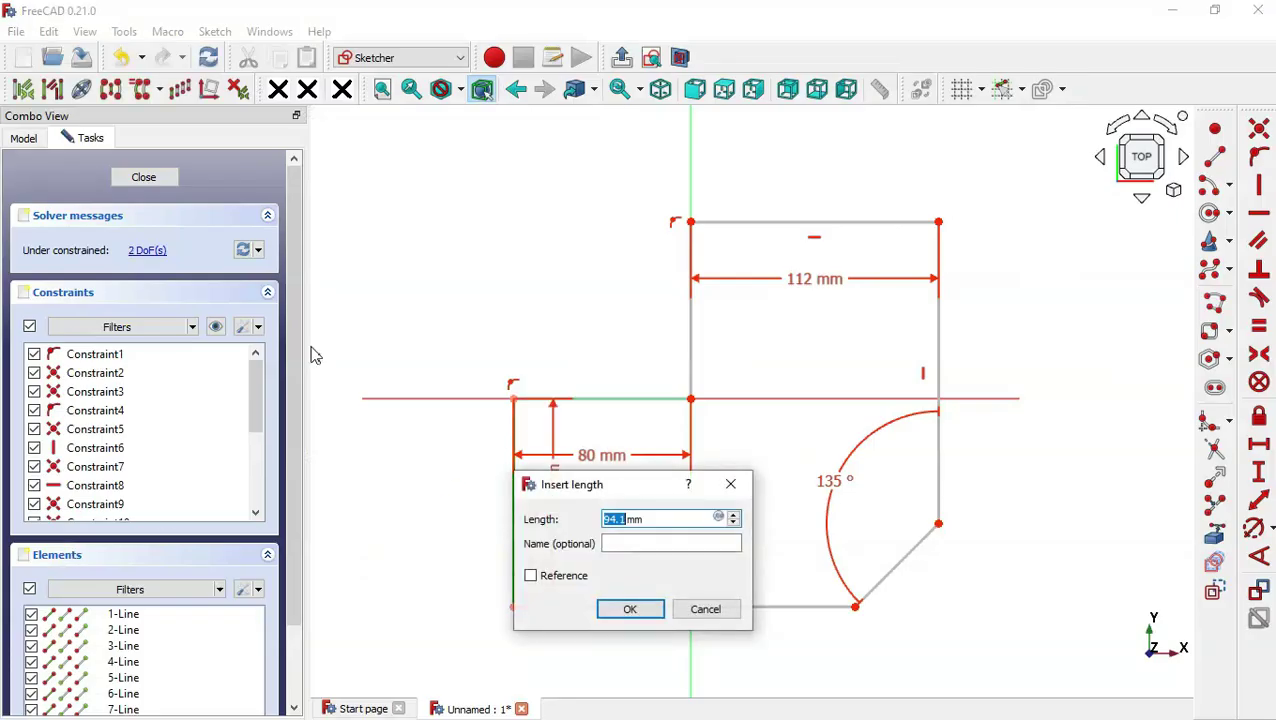
pyautogui.write('72')
pyautogui.press('Return')
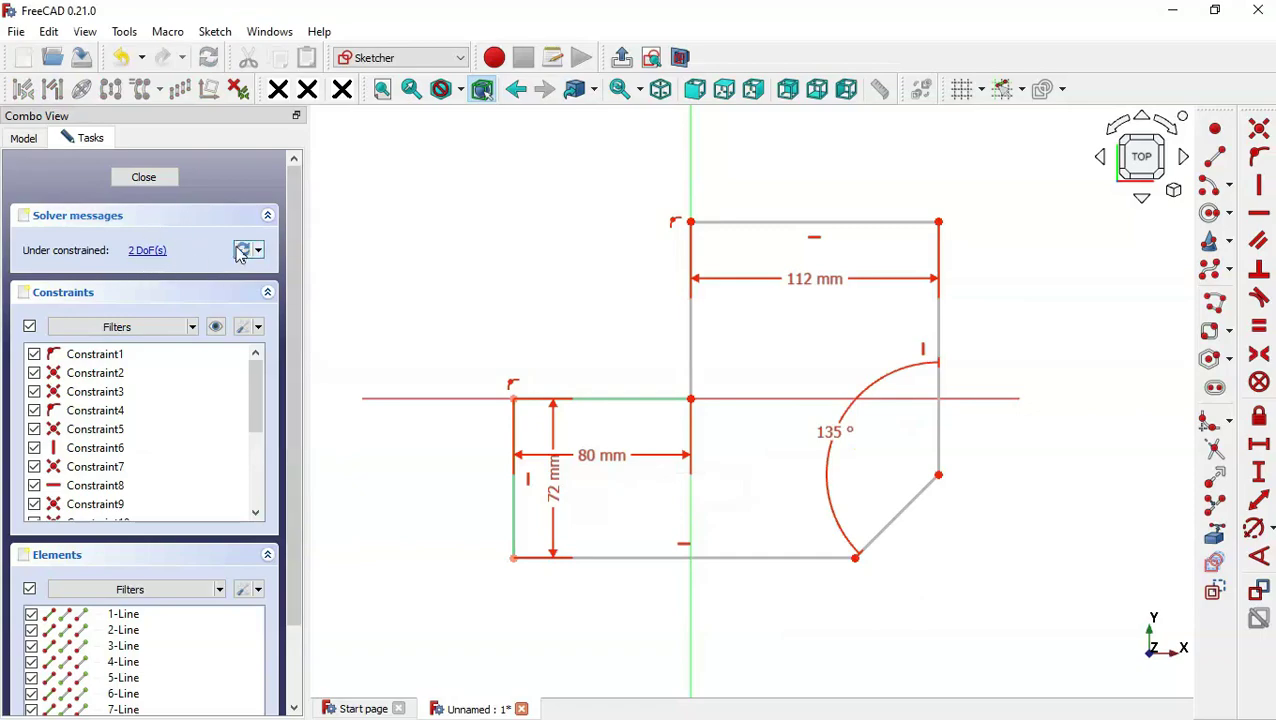
# Add a vertical distance constraint of 83.13 mm to the outline's right vertical edge, as given in the drawing.
pyautogui.hotkey('alt', 'Tab')
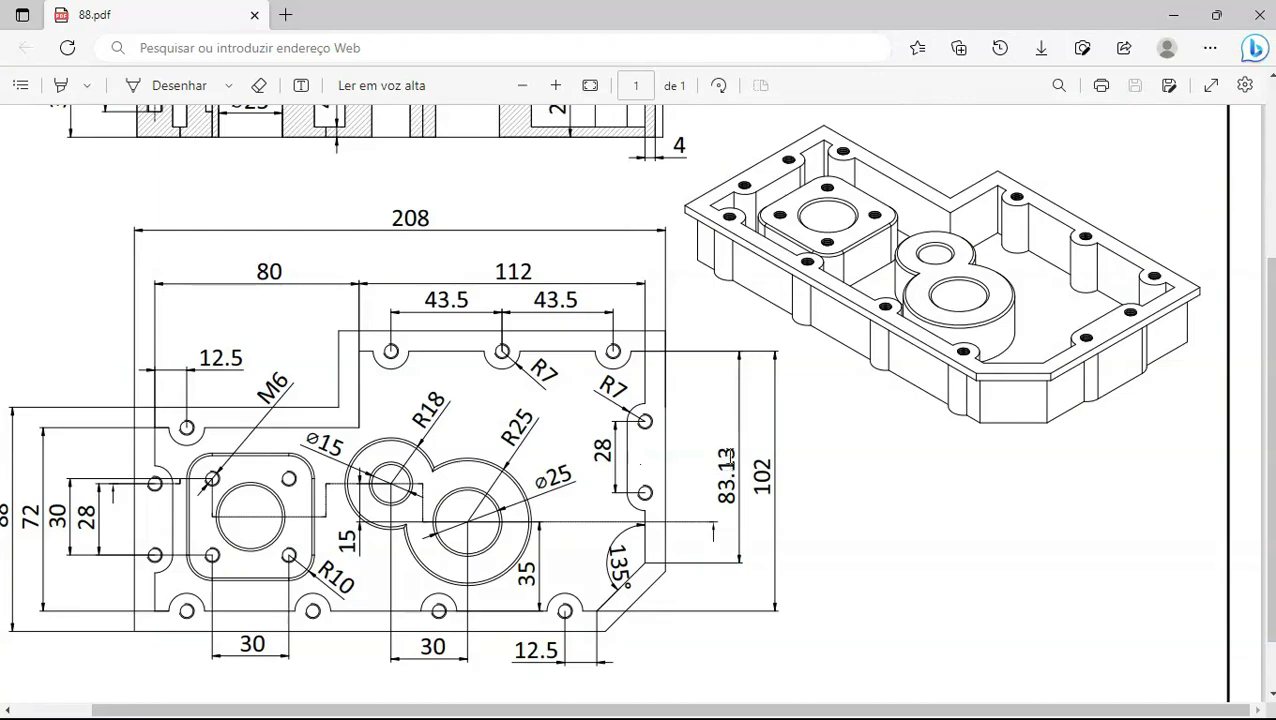
pyautogui.hotkey('alt', 'Tab')
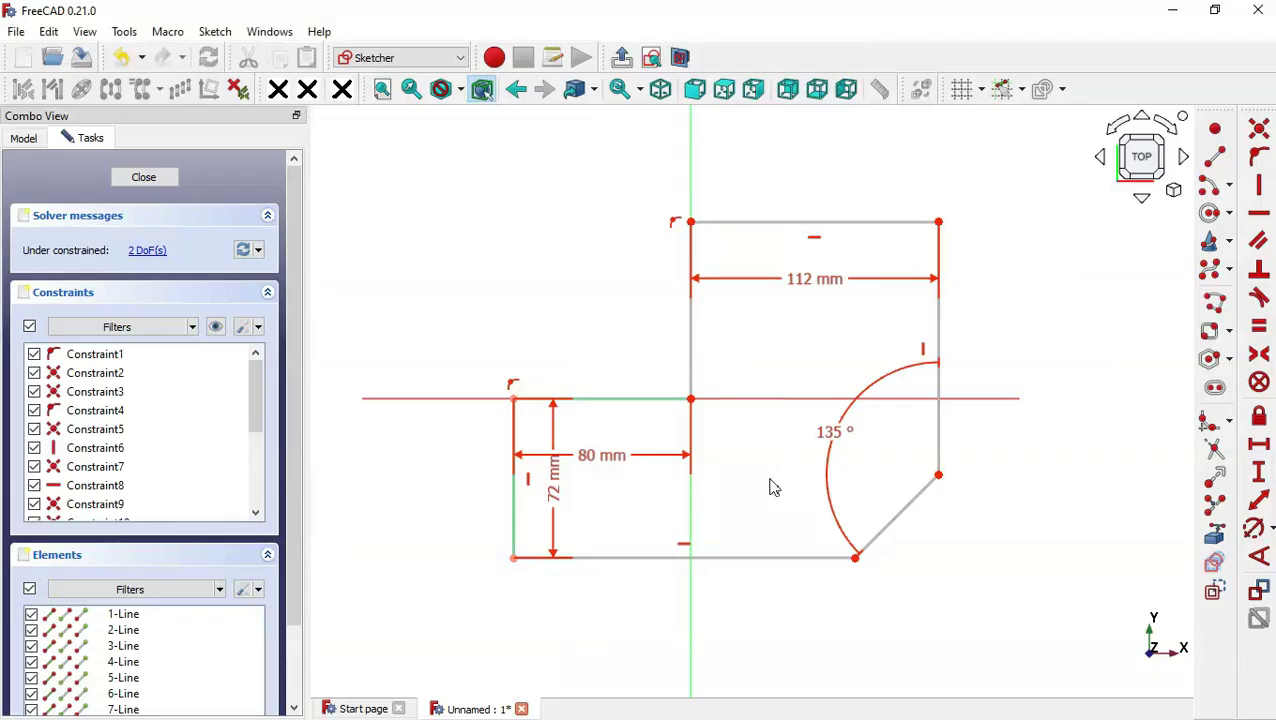
pyautogui.click(1263, 476)
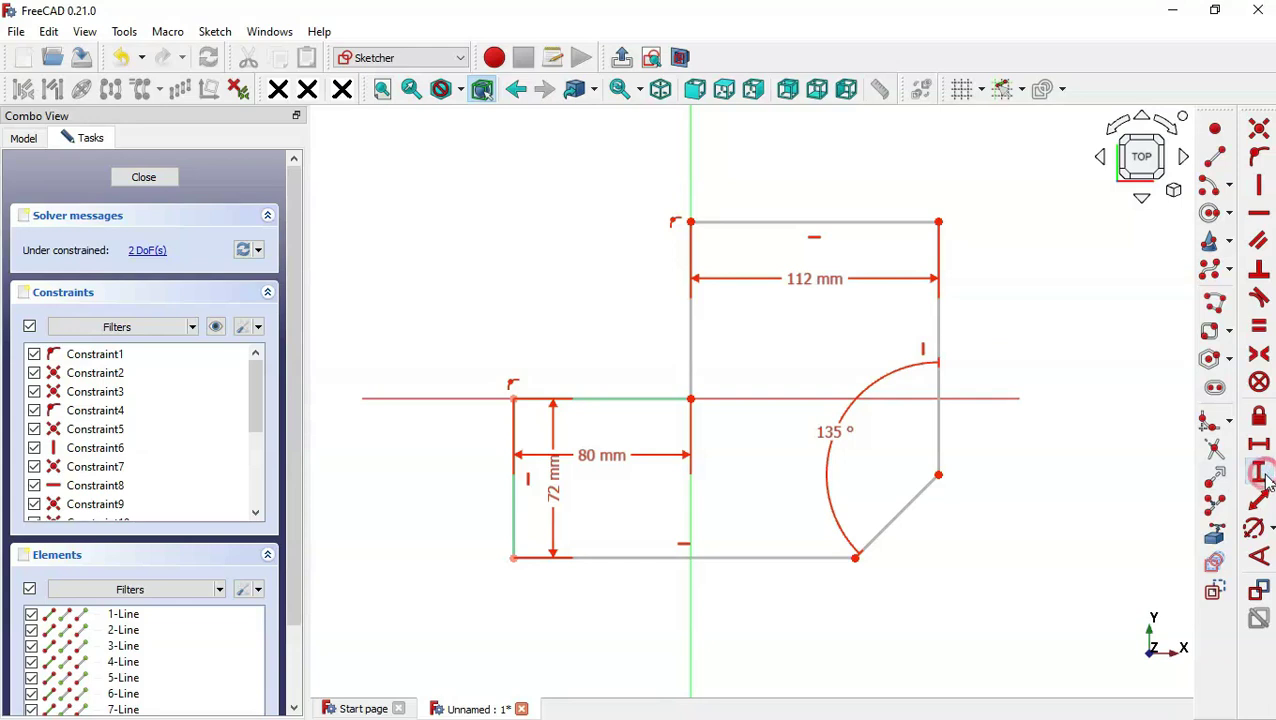
pyautogui.click(937, 317)
pyautogui.write('83.13')
pyautogui.press('Return')
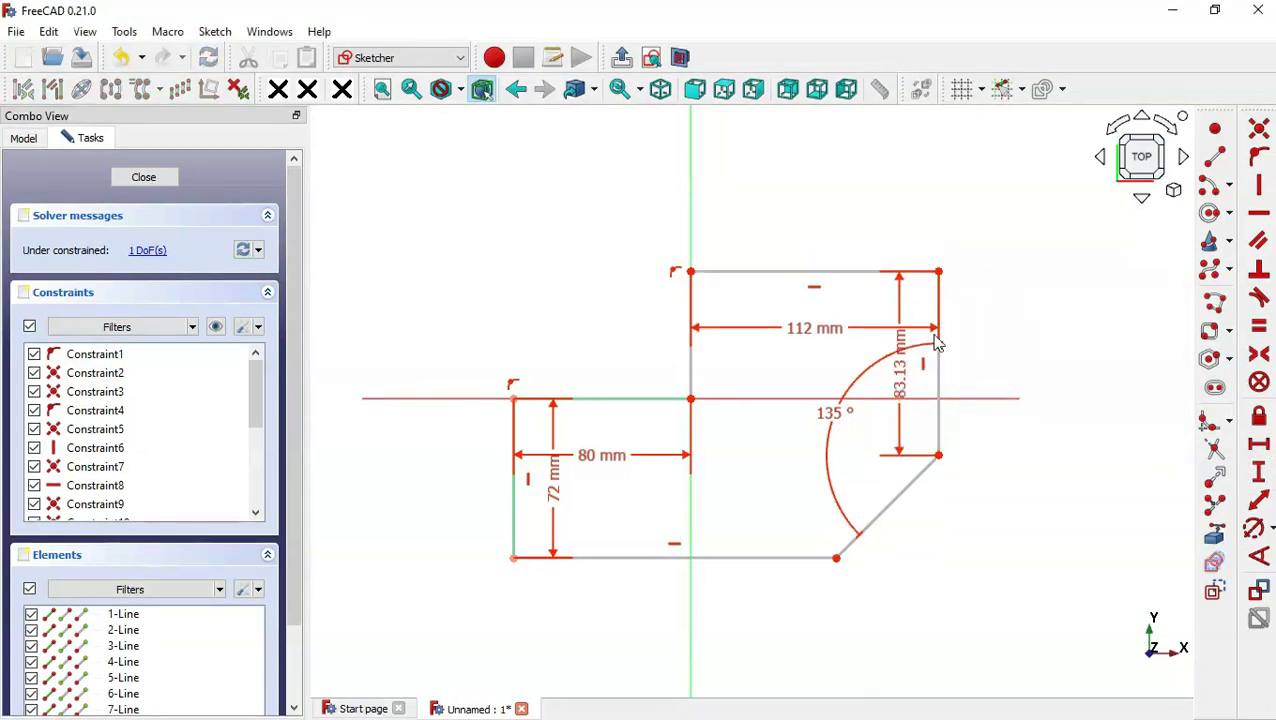
# Add a 102 mm vertical distance between the slanted edge's lower endpoint and the outline's upper-right corner, as given in 88.pdf.
pyautogui.scroll(2, 937, 437)
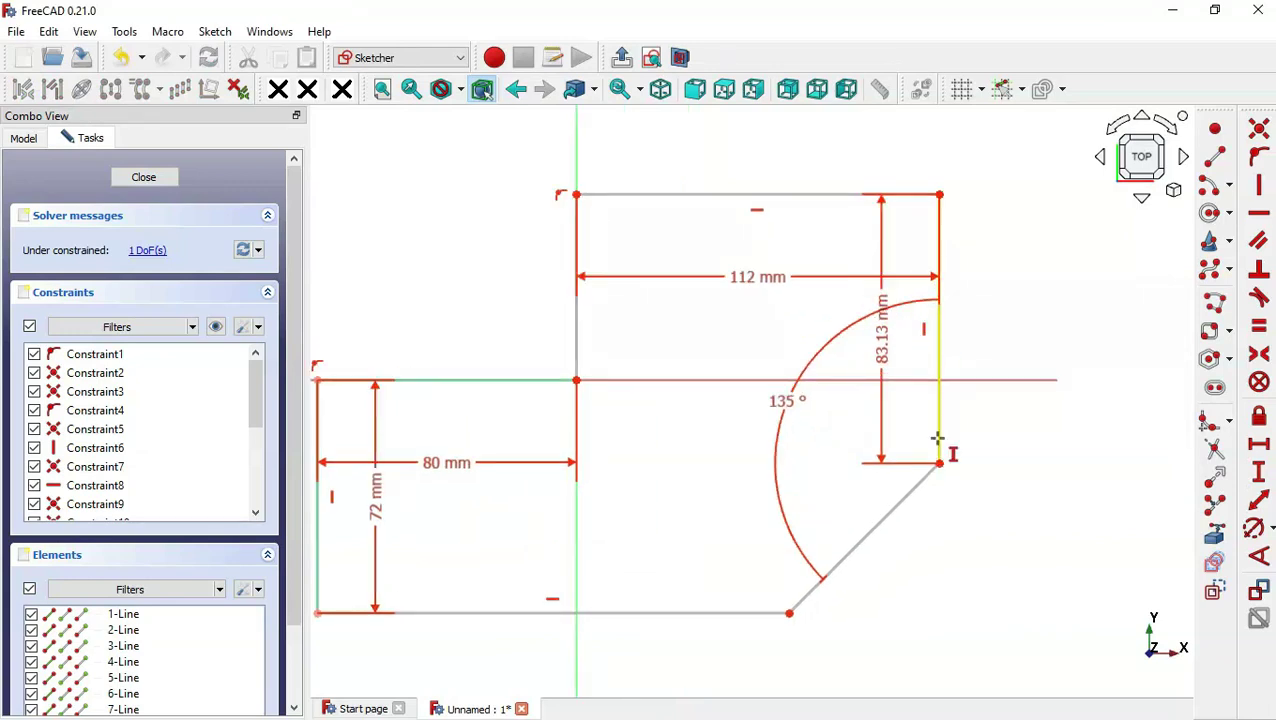
pyautogui.click(789, 614)
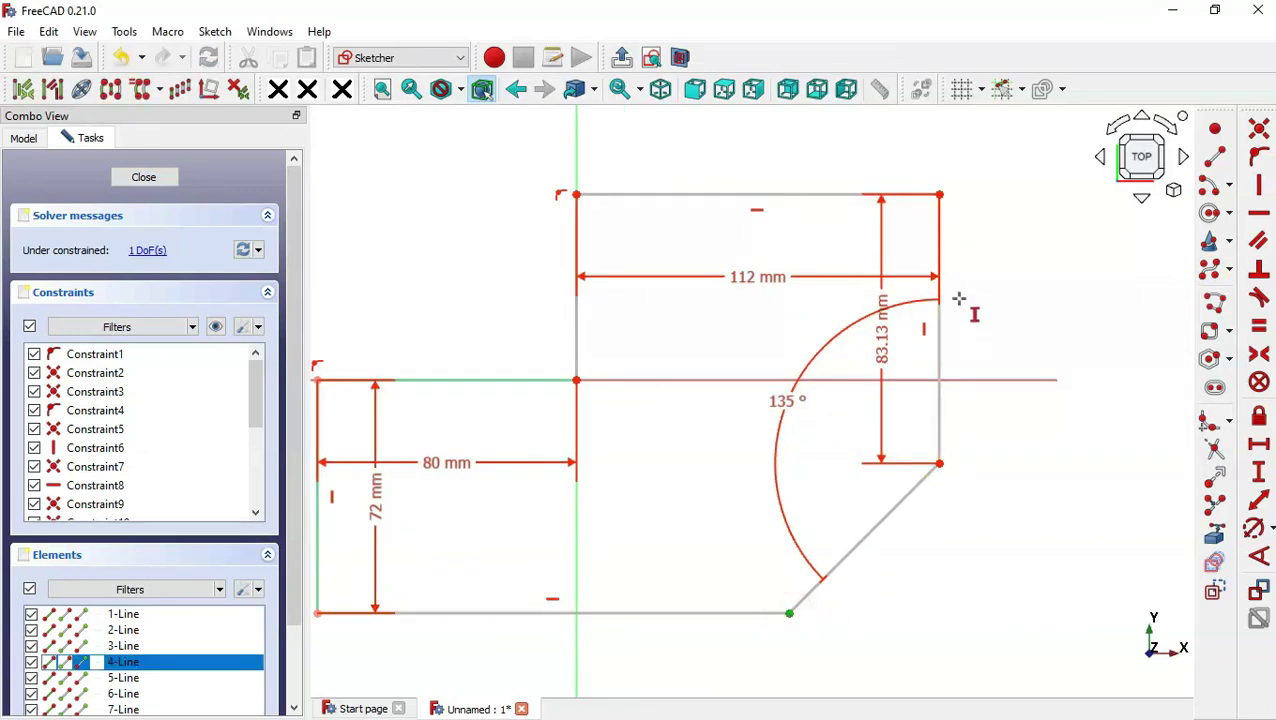
pyautogui.click(938, 192)
pyautogui.press('i')
pyautogui.hotkey('alt', 'Tab')
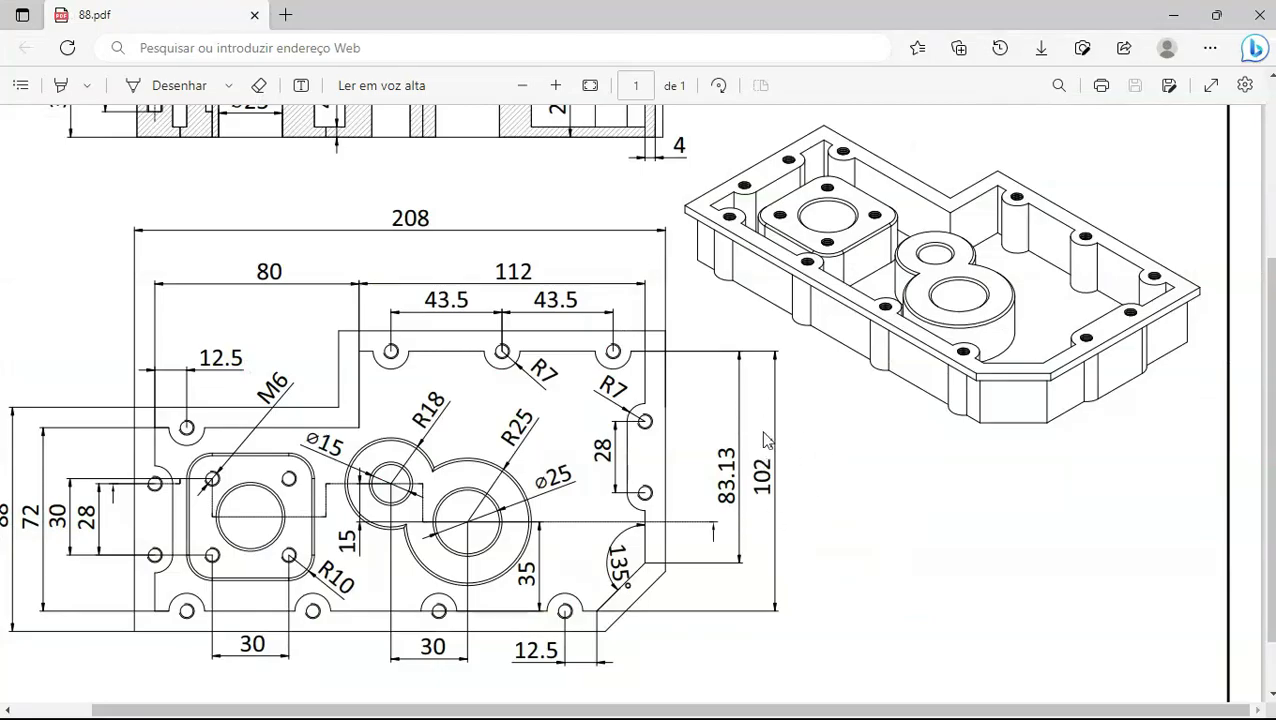
pyautogui.hotkey('alt', 'Tab')
pyautogui.write('102')
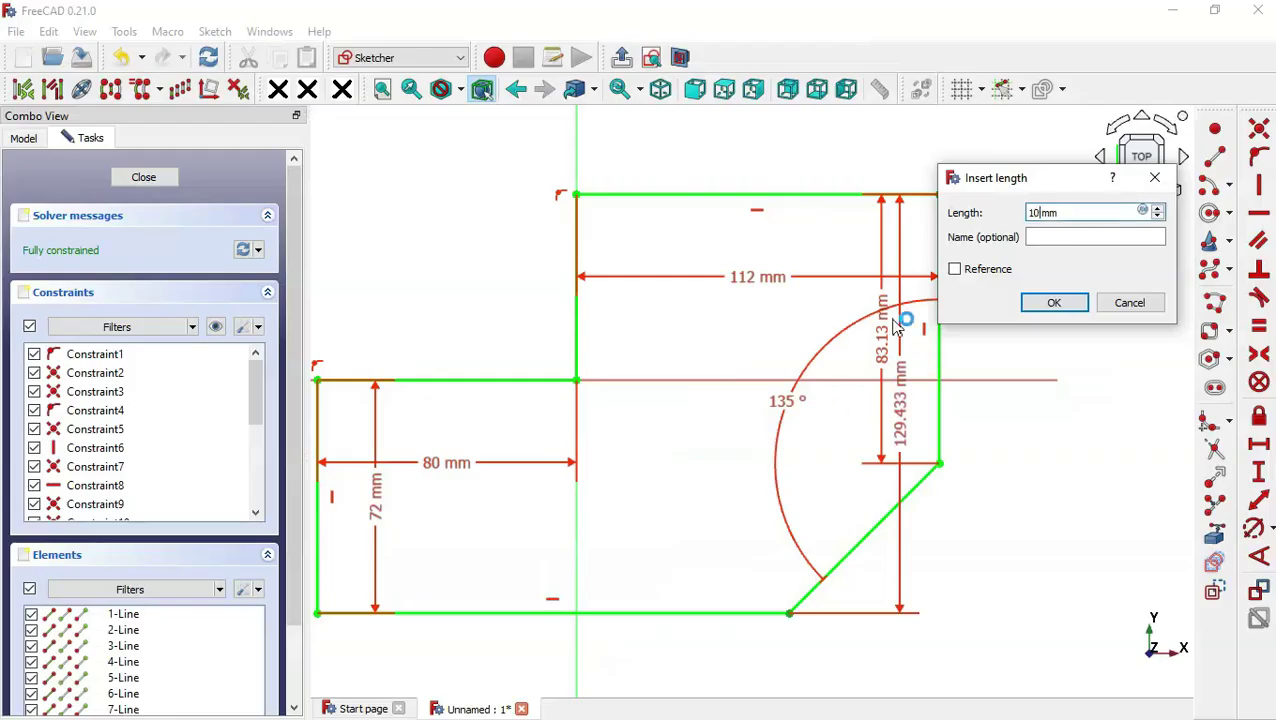
pyautogui.press('Return')
pyautogui.scroll(-2, 967, 343)
pyautogui.press('i')
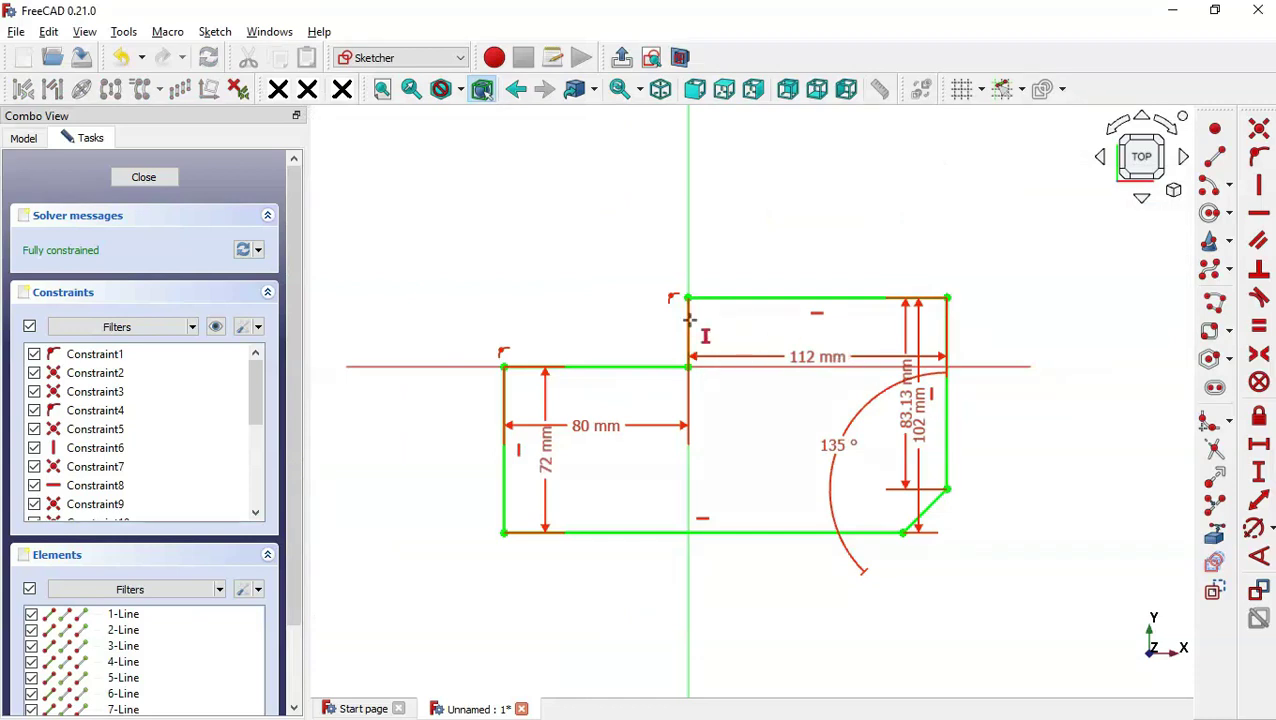
# Close the outline sketch and pad it to the 30 mm height given in the 88.pdf section view.
pyautogui.click(621, 58)
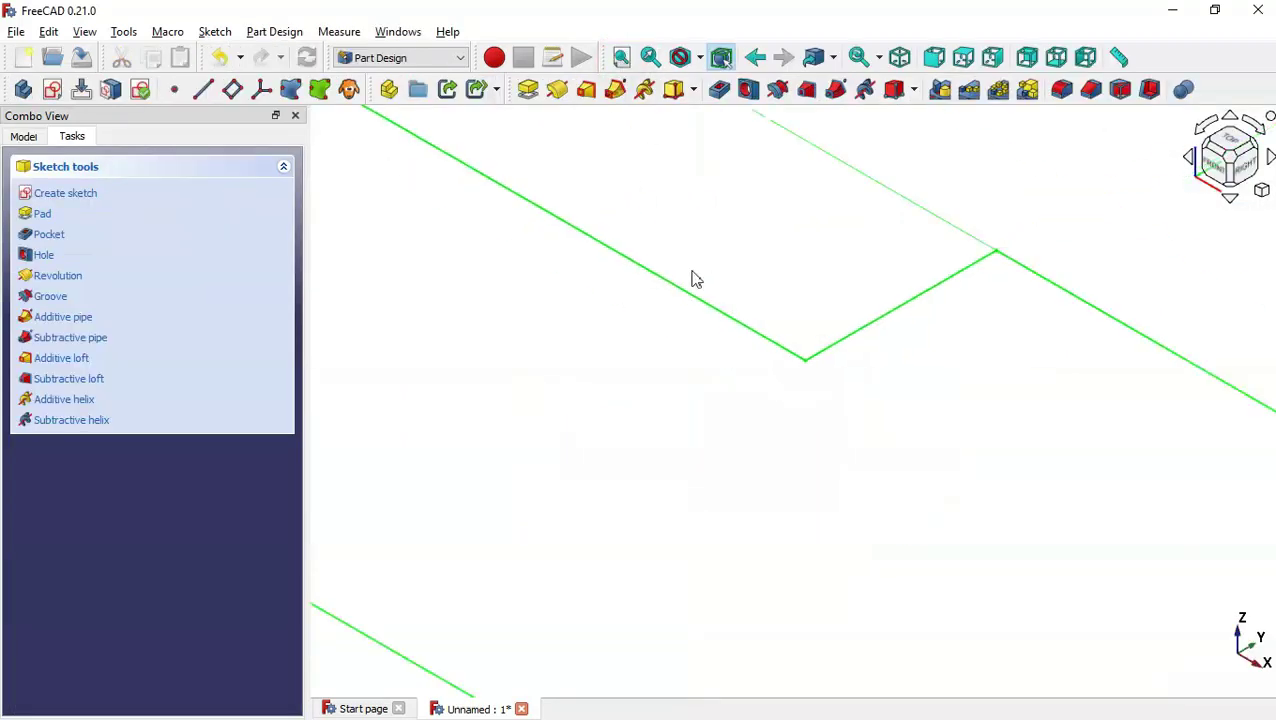
pyautogui.click(528, 92)
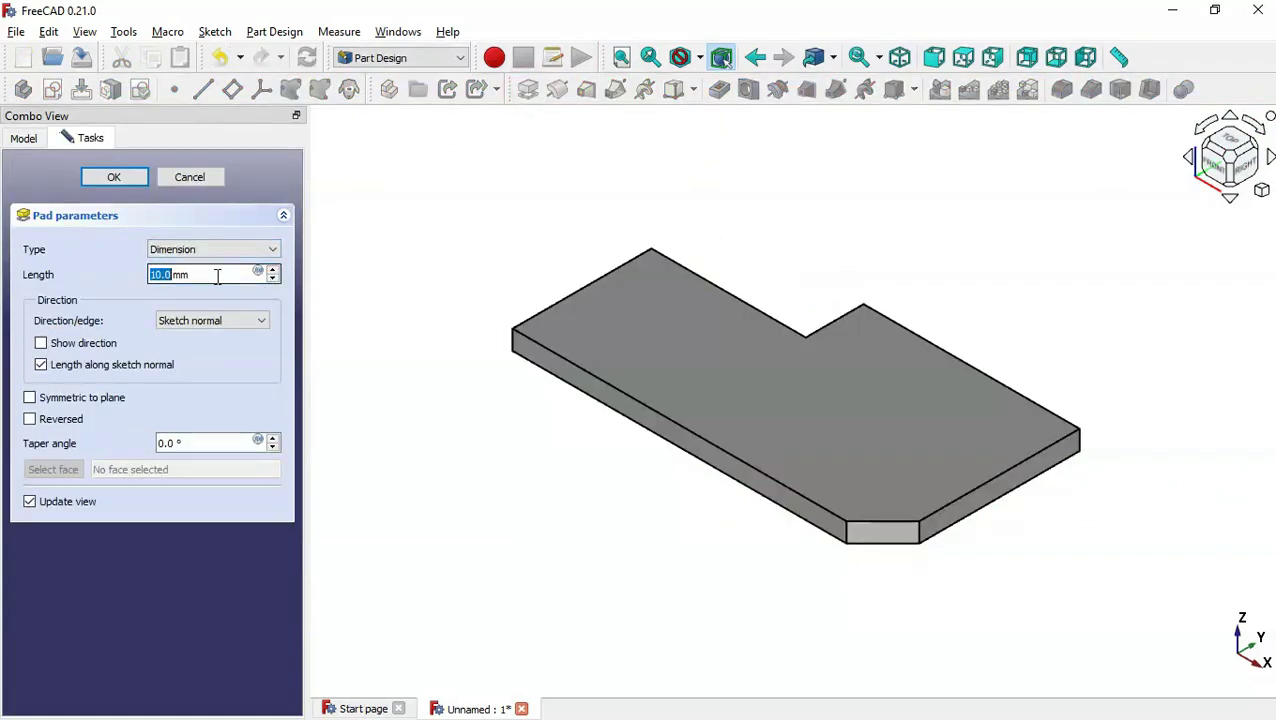
pyautogui.hotkey('alt', 'Tab')
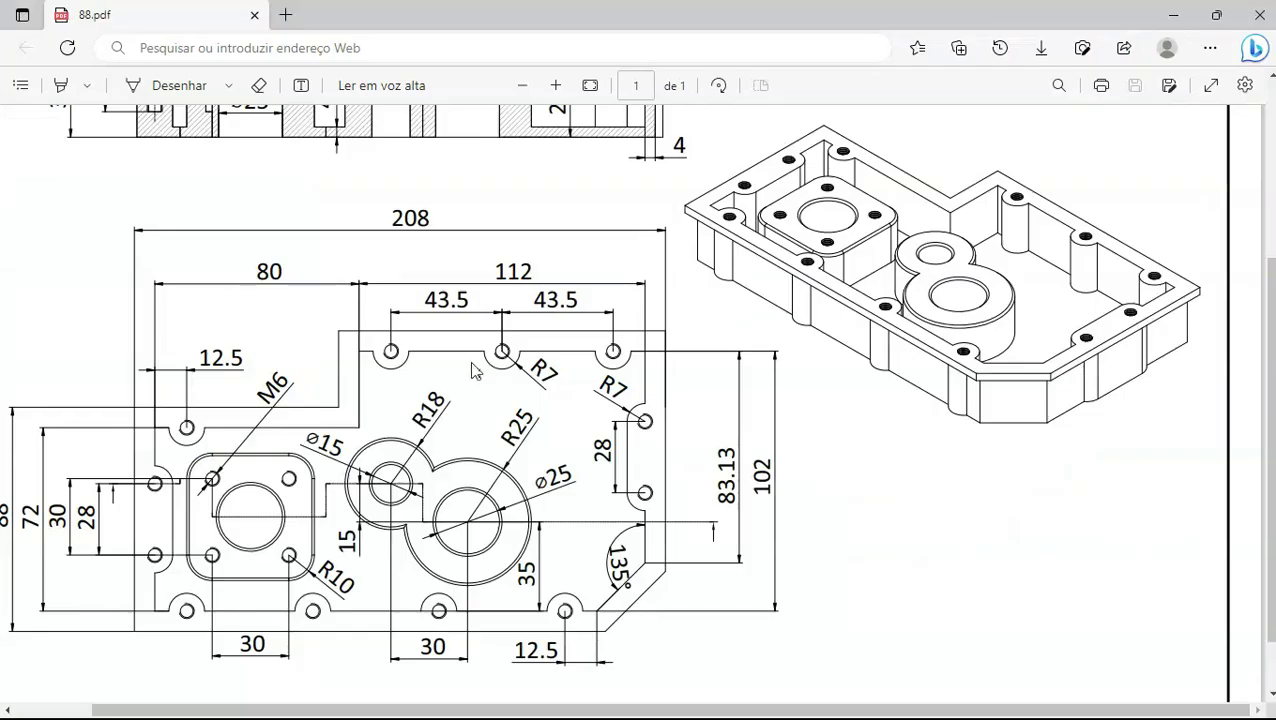
pyautogui.scroll(1, 458, 372)
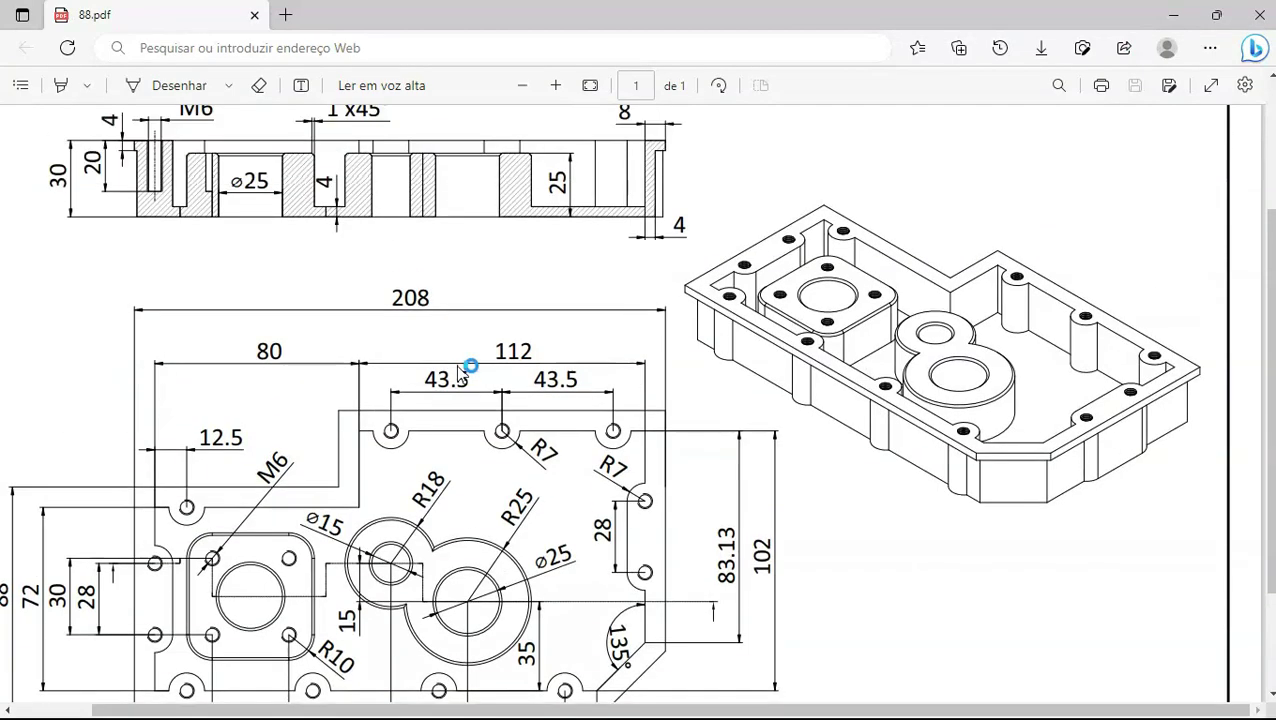
pyautogui.hscroll(-1, 458, 372)
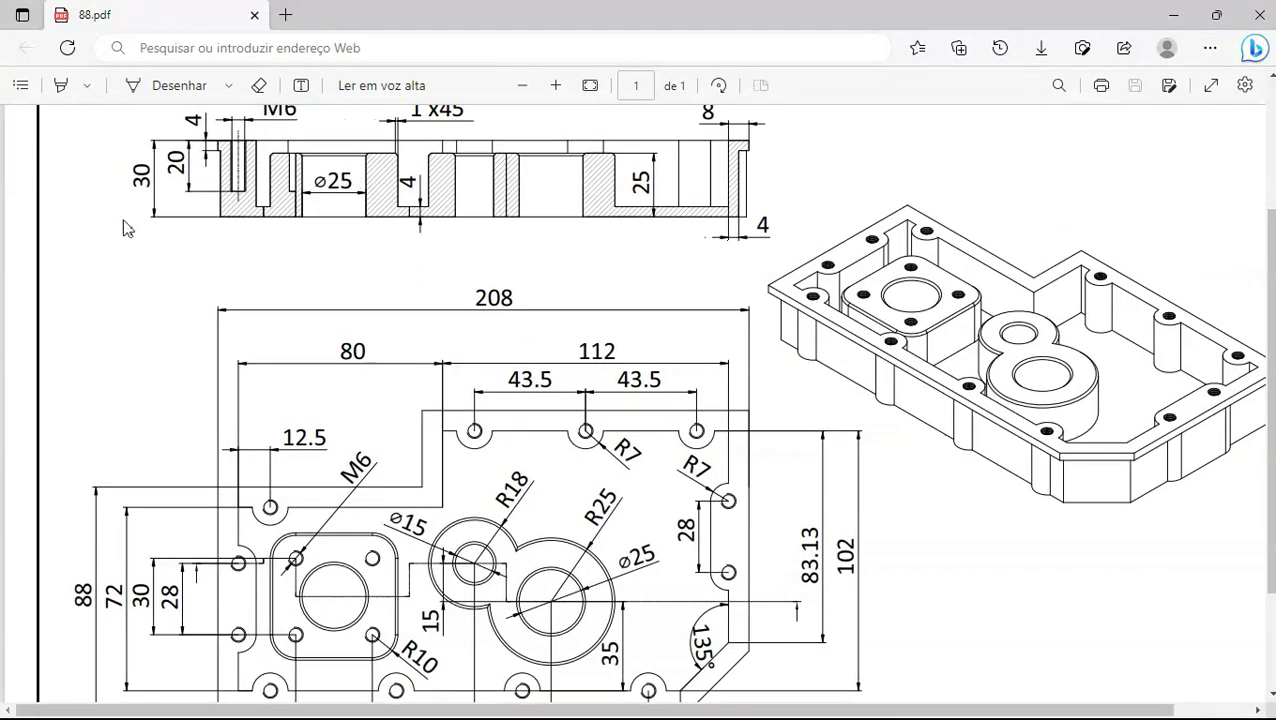
pyautogui.hotkey('alt', 'Tab')
pyautogui.doubleClick(190, 273)
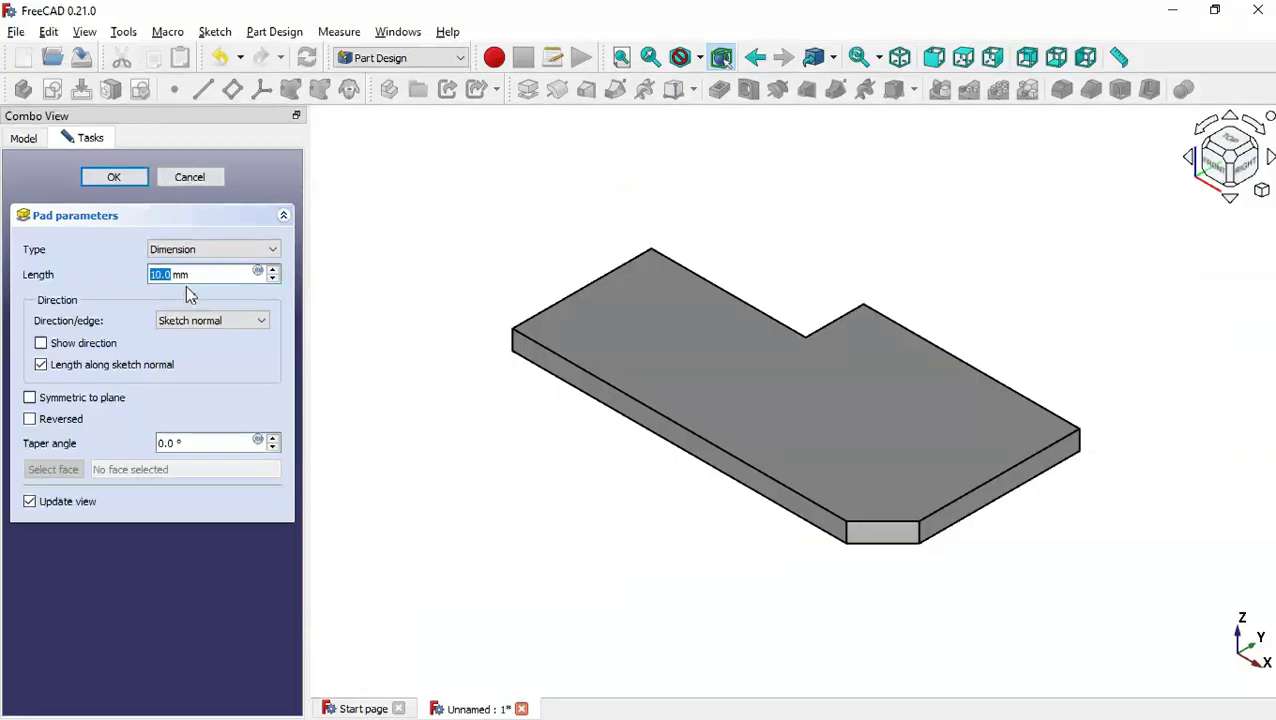
pyautogui.write('30')
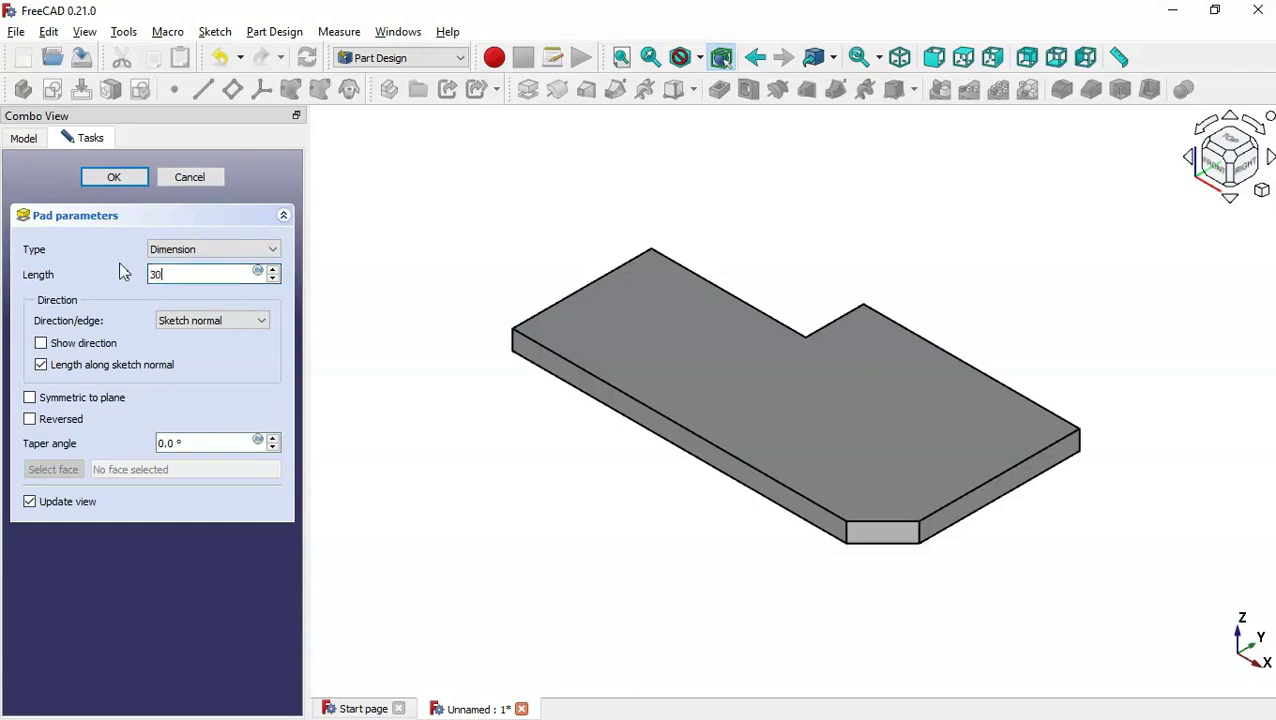
pyautogui.click(118, 180)
pyautogui.click(618, 519)
pyautogui.scroll(-2, 686, 498)
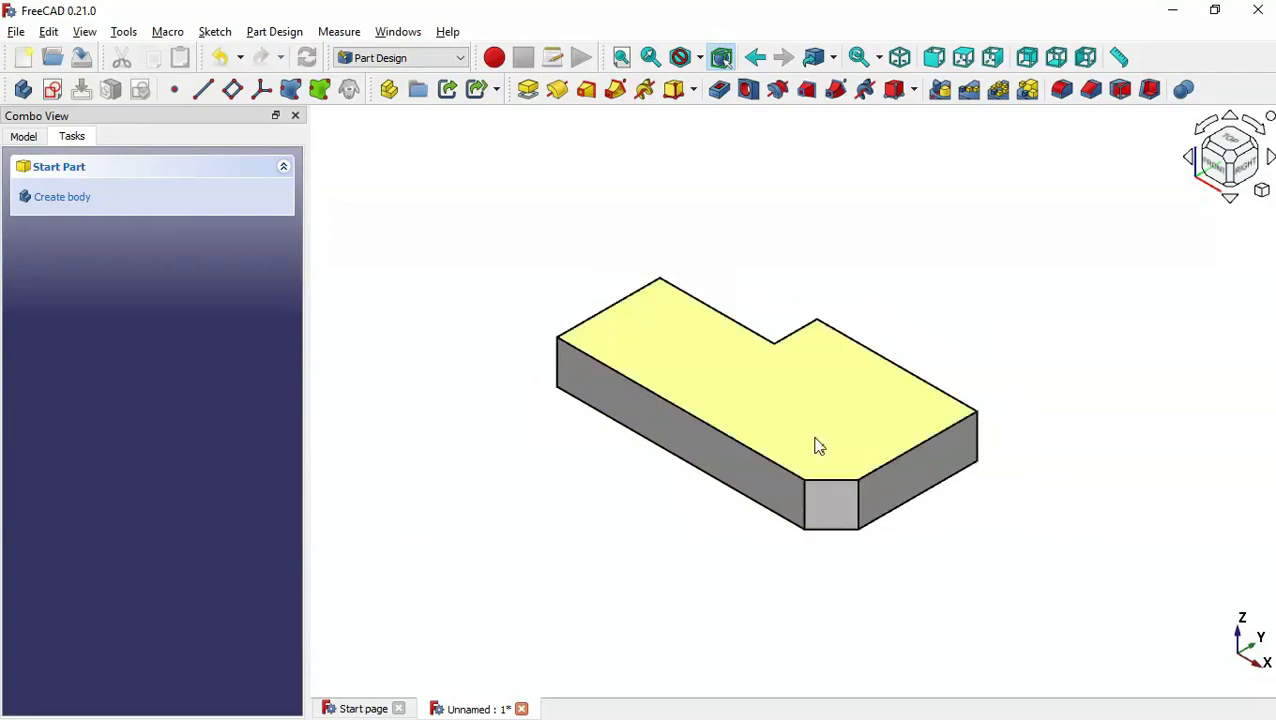
# Hollow the block with a 4 mm Thickness open at the top face, using the Intersection join type.
pyautogui.hotkey('alt', 'Tab')
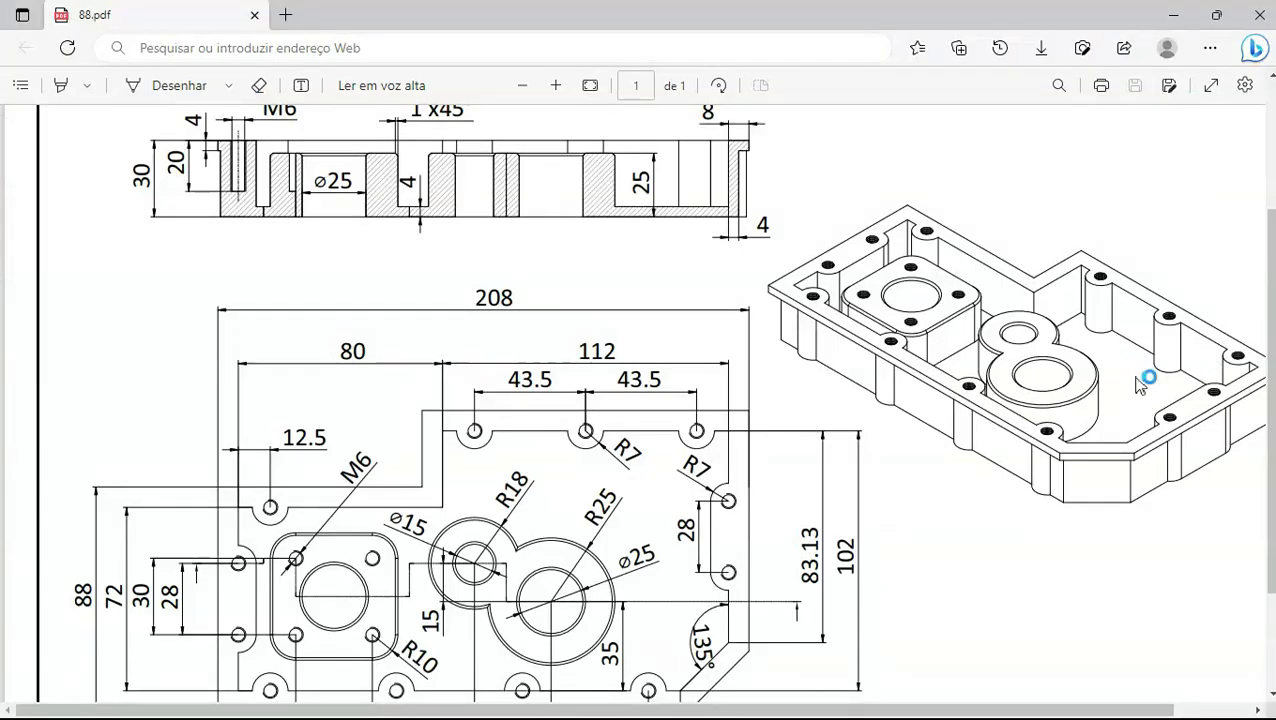
pyautogui.hotkey('alt', 'Tab')
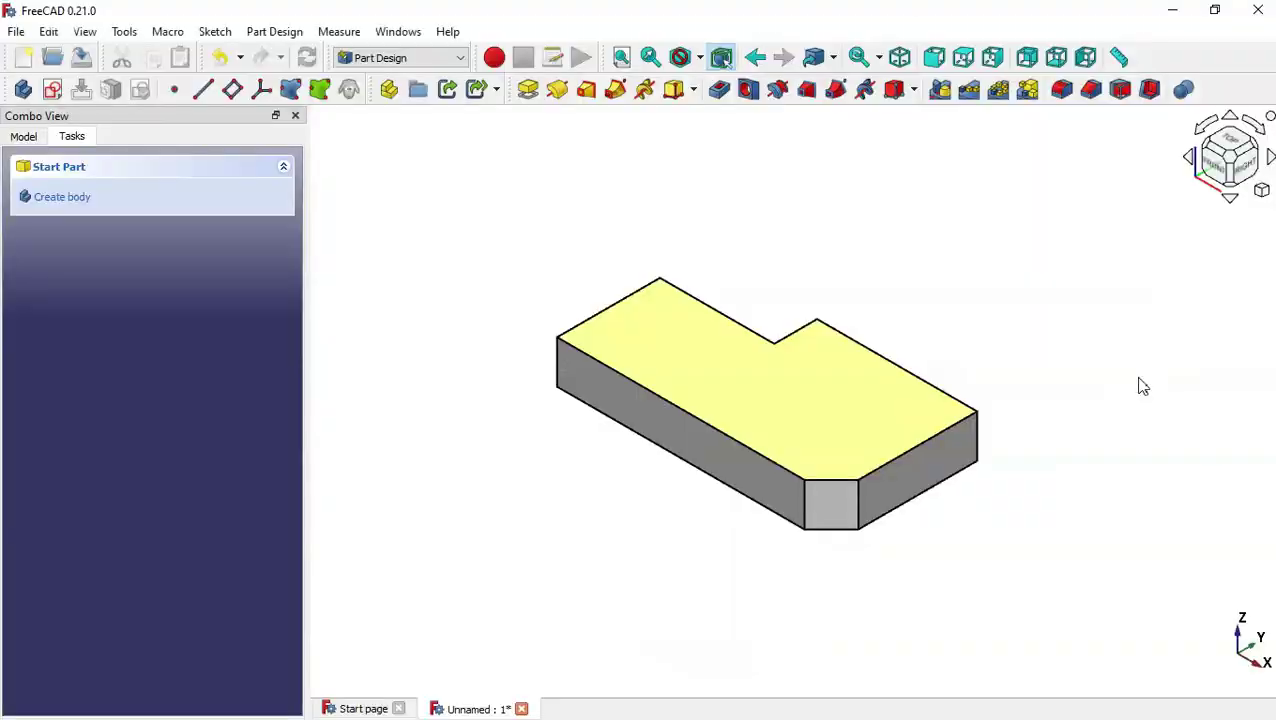
pyautogui.click(812, 428)
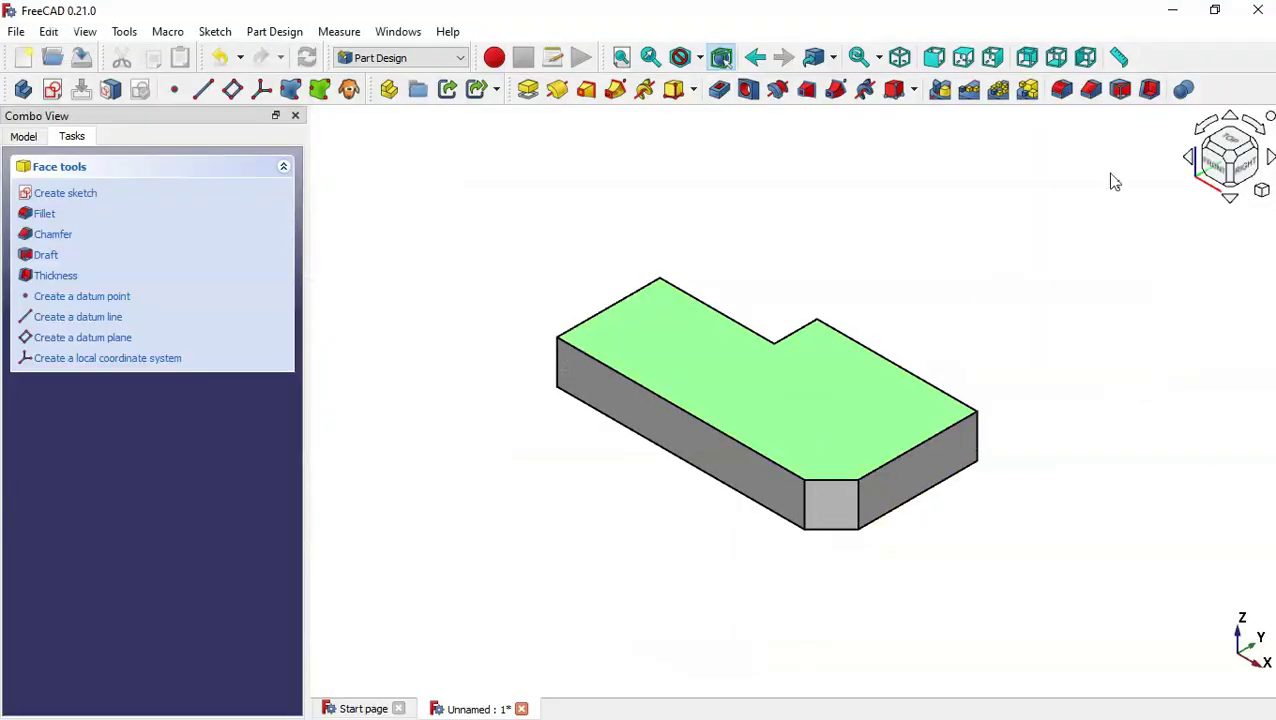
pyautogui.click(1152, 92)
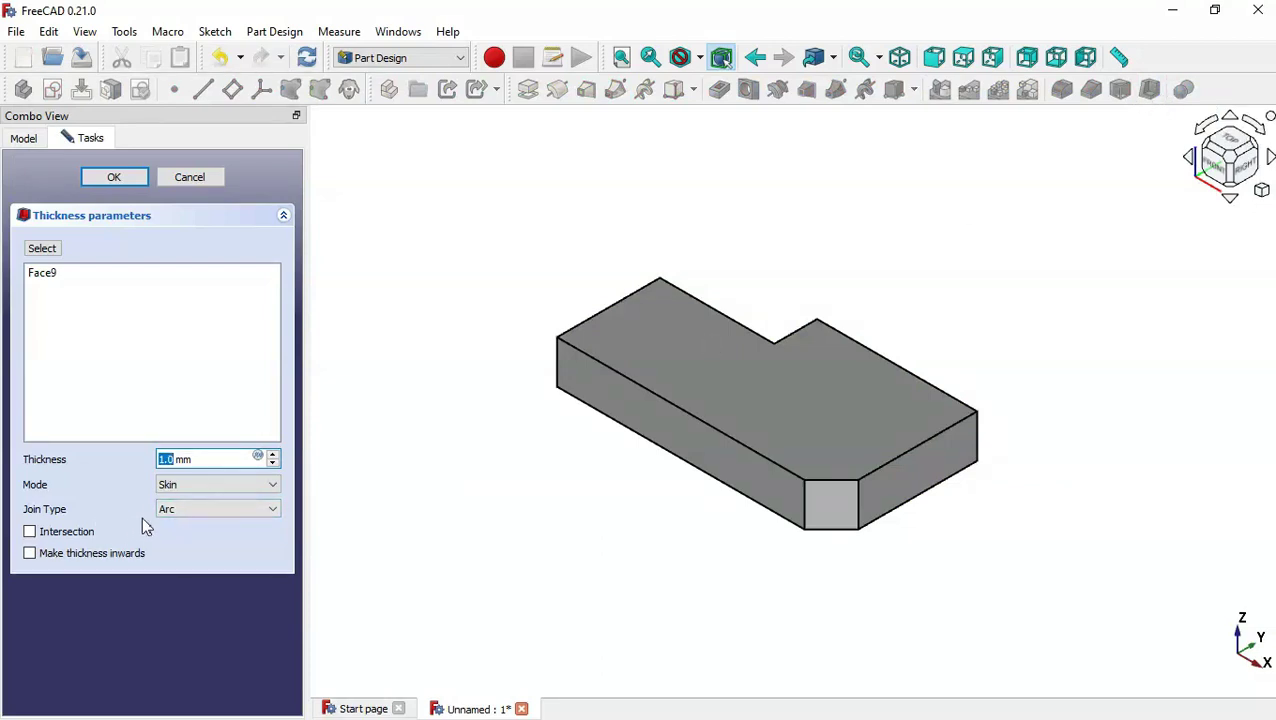
pyautogui.click(195, 510)
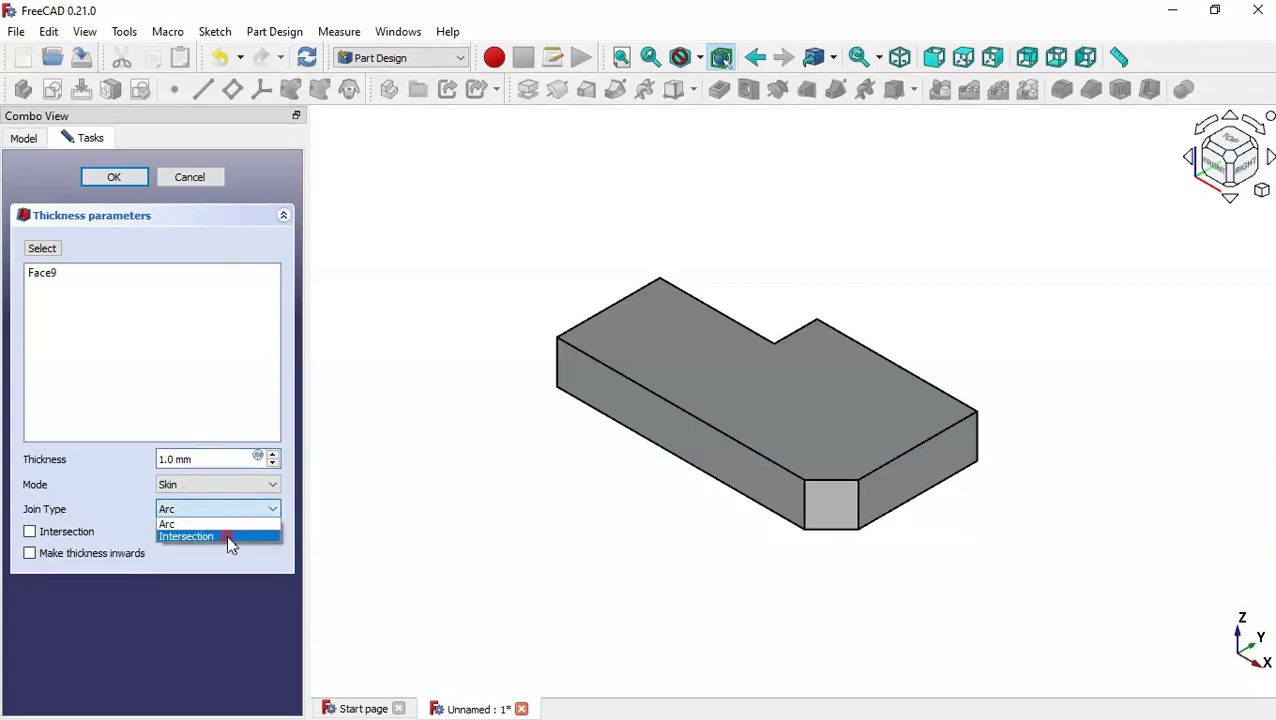
pyautogui.click(226, 536)
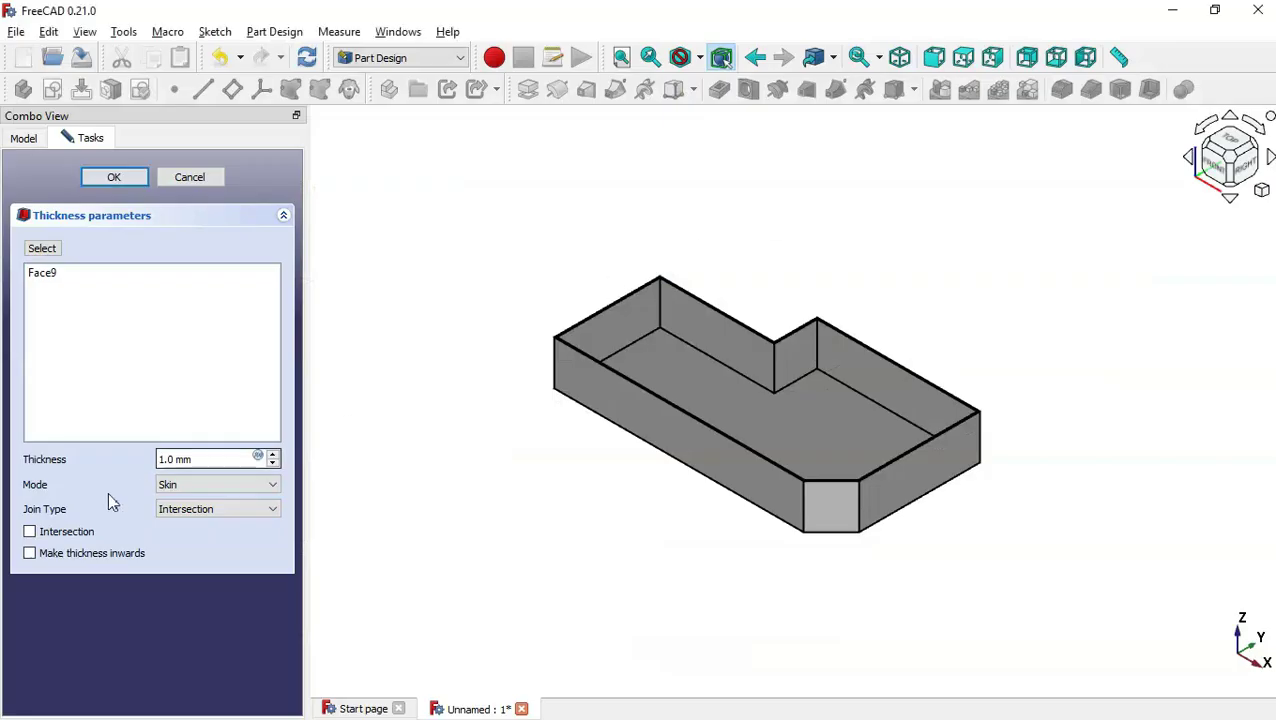
pyautogui.moveTo(210, 459); pyautogui.dragTo(112, 452)
pyautogui.write('4')
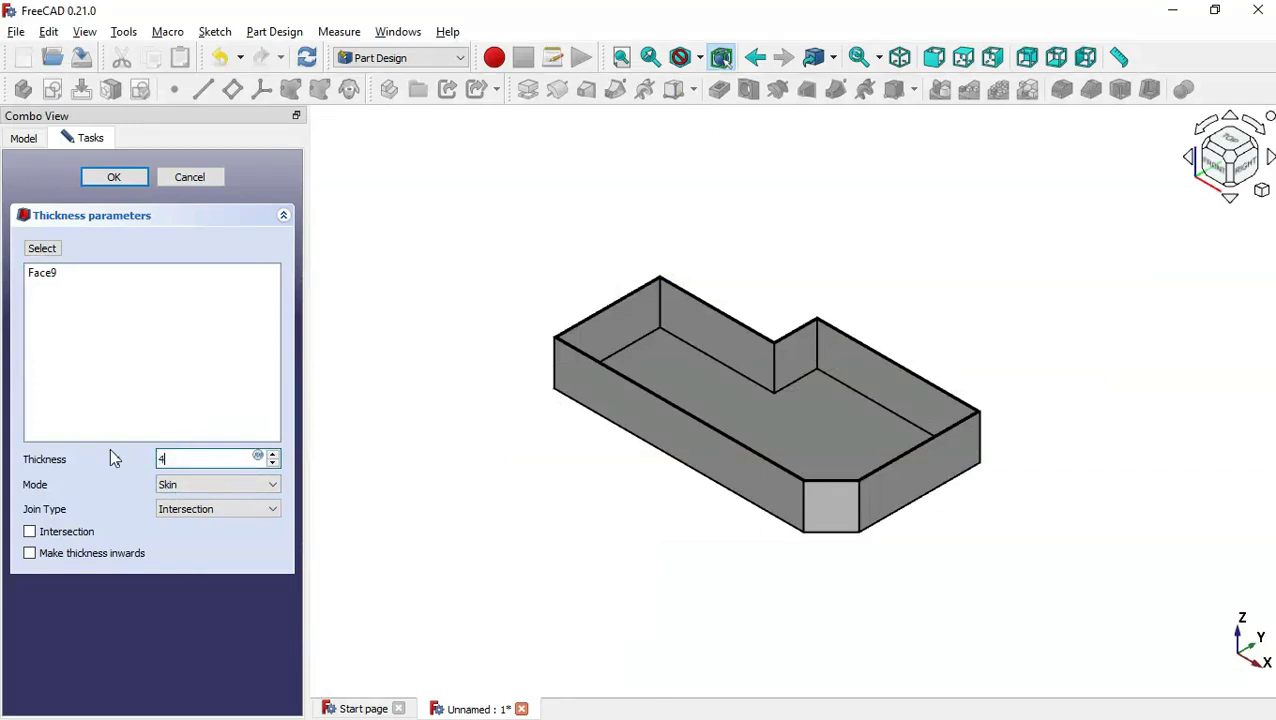
pyautogui.click(120, 177)
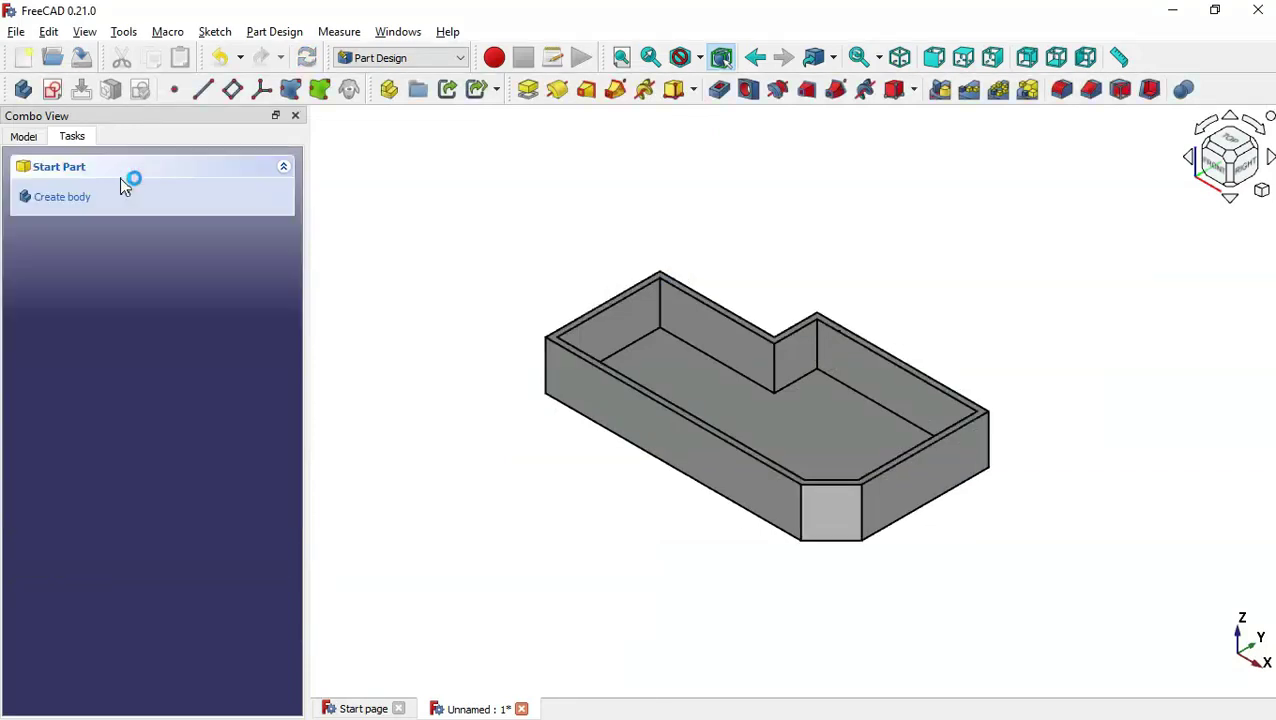
pyautogui.moveTo(876, 286); pyautogui.dragTo(800, 308, button='middle')
pyautogui.press('0')
# Consult the rim section in 88.pdf, create a sketch on the YZ plane, and show the model in section view.
pyautogui.hotkey('alt', 'Tab')
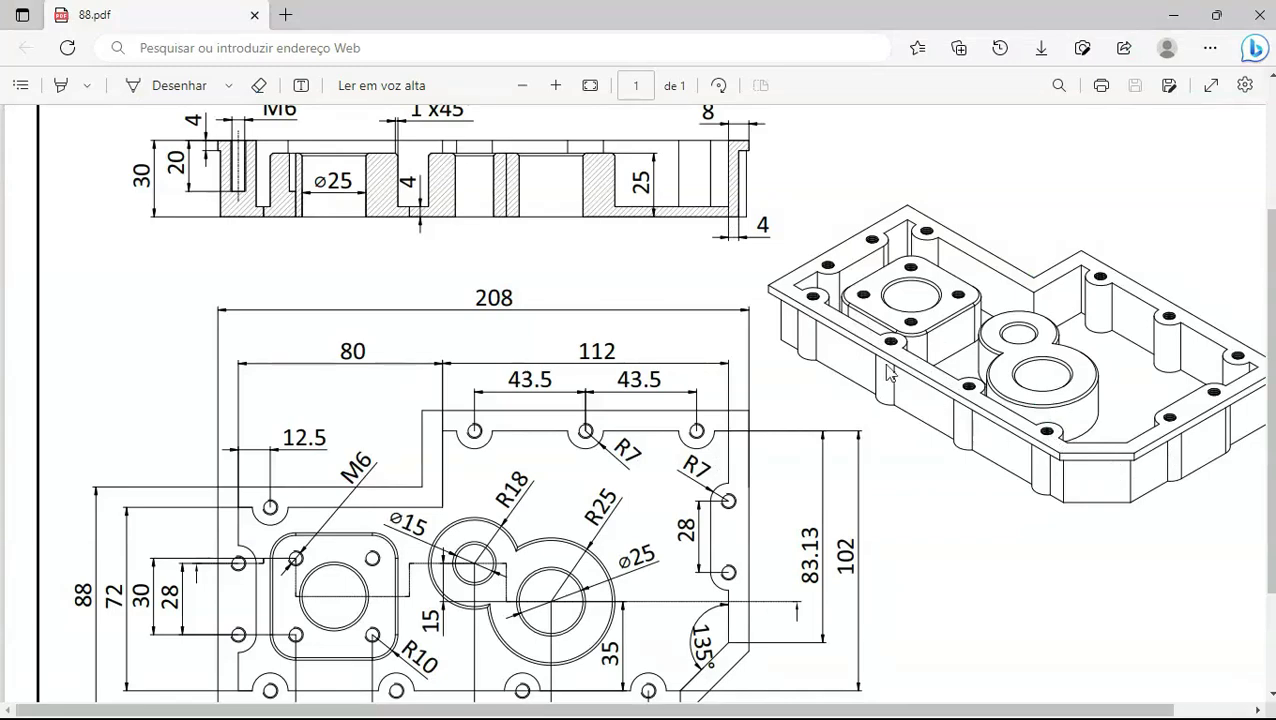
pyautogui.scroll(1, 755, 345)
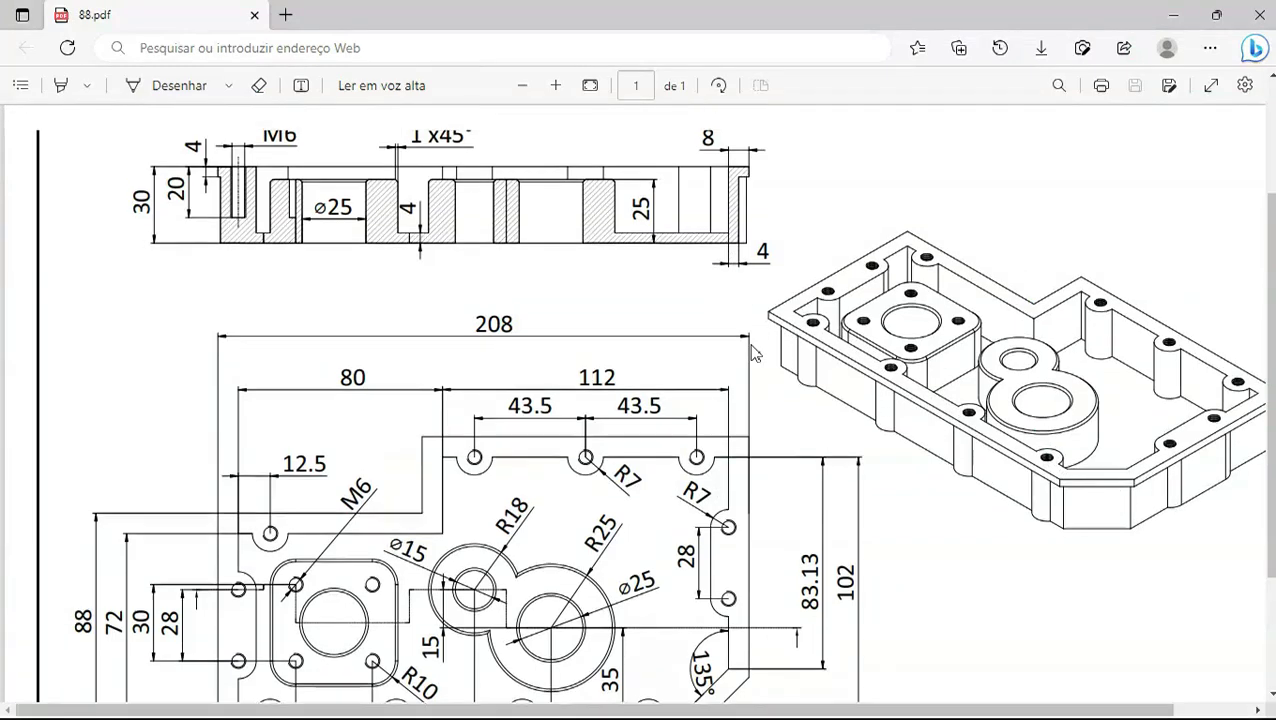
pyautogui.hotkey('alt', 'Tab')
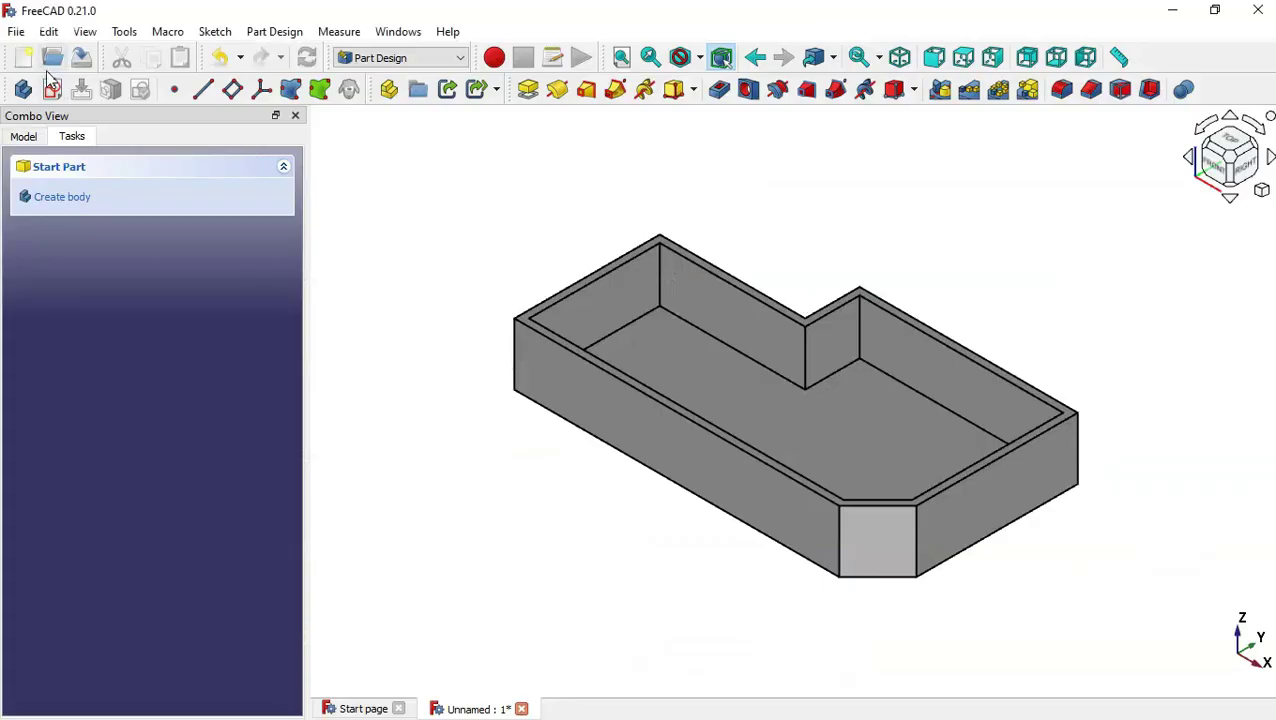
pyautogui.click(55, 90)
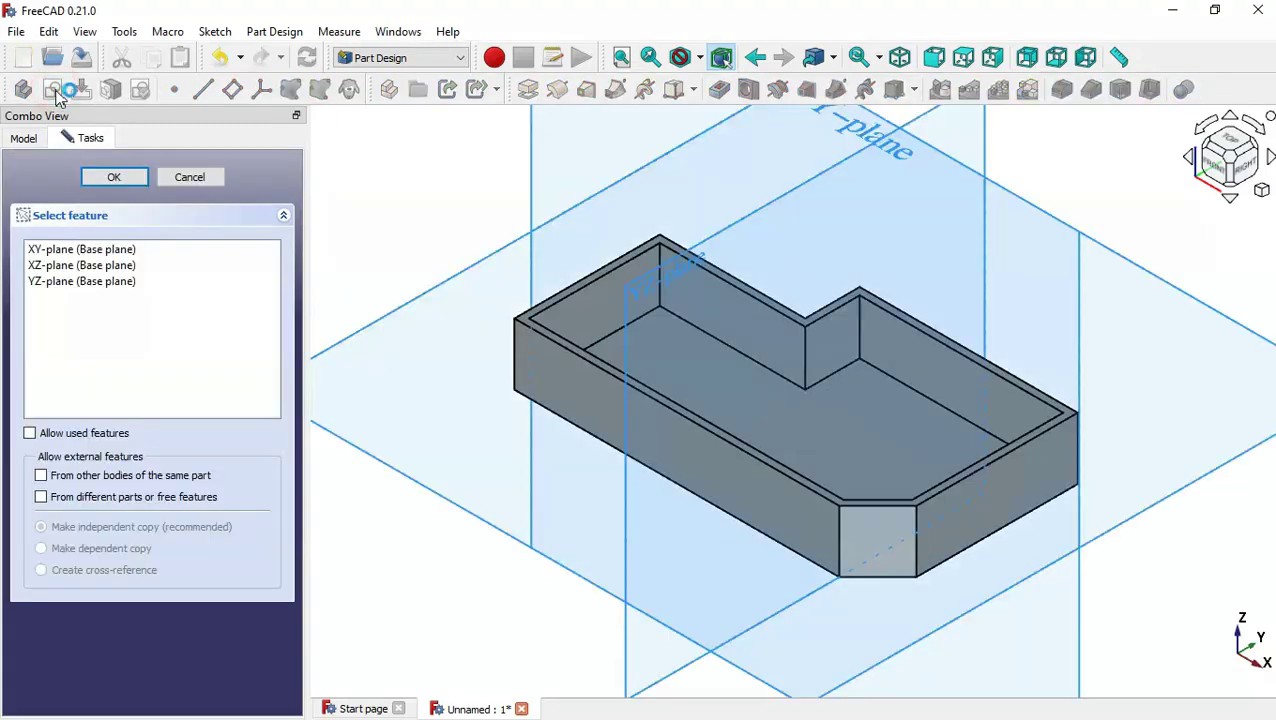
pyautogui.click(650, 293)
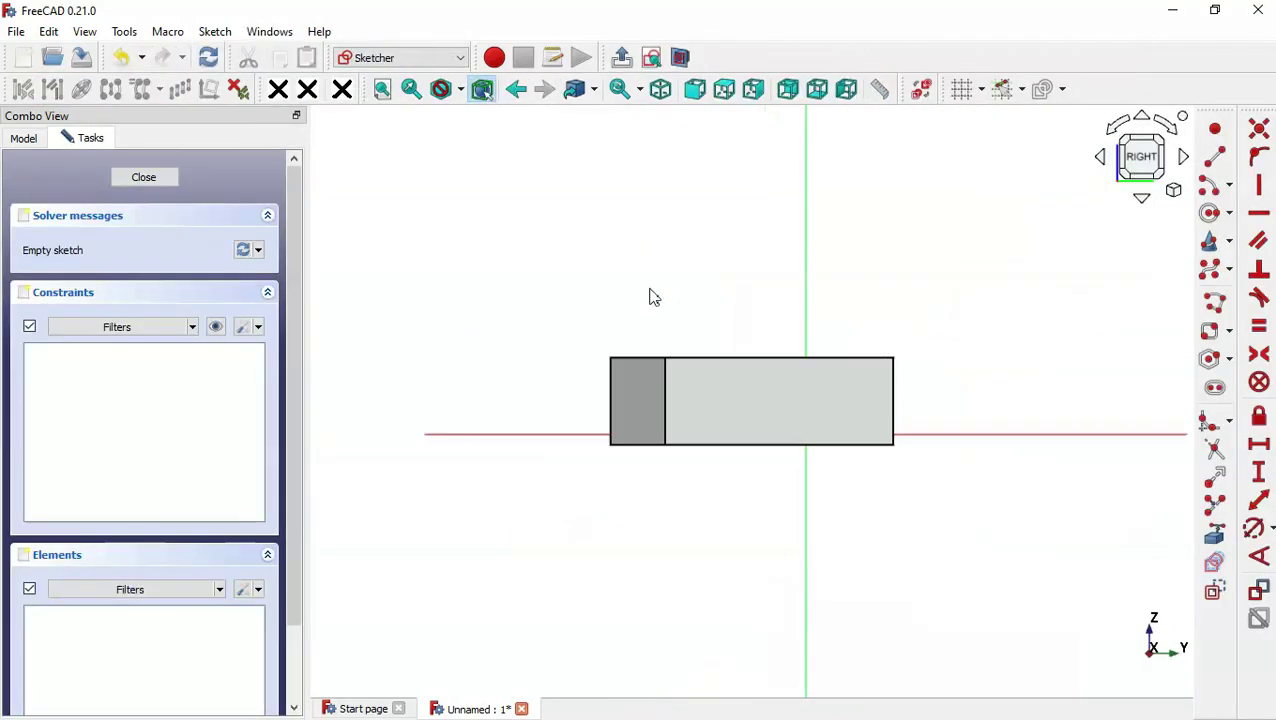
pyautogui.click(681, 57)
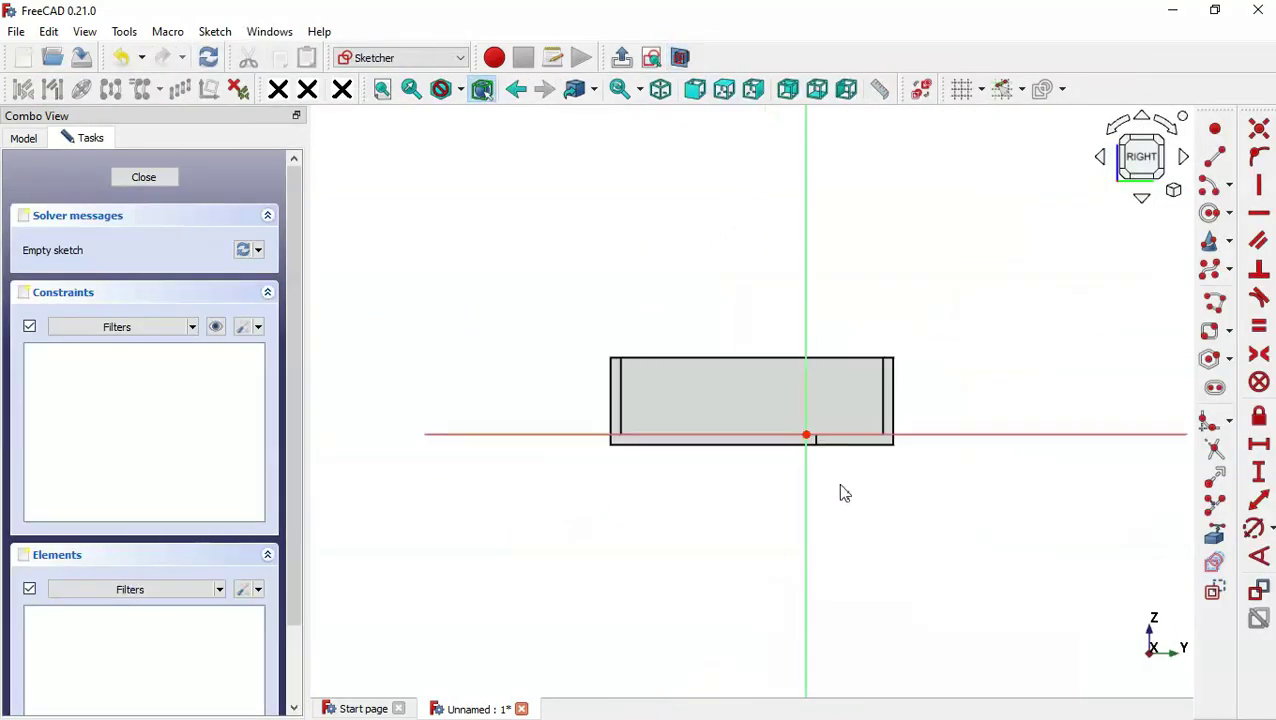
pyautogui.scroll(3, 855, 418)
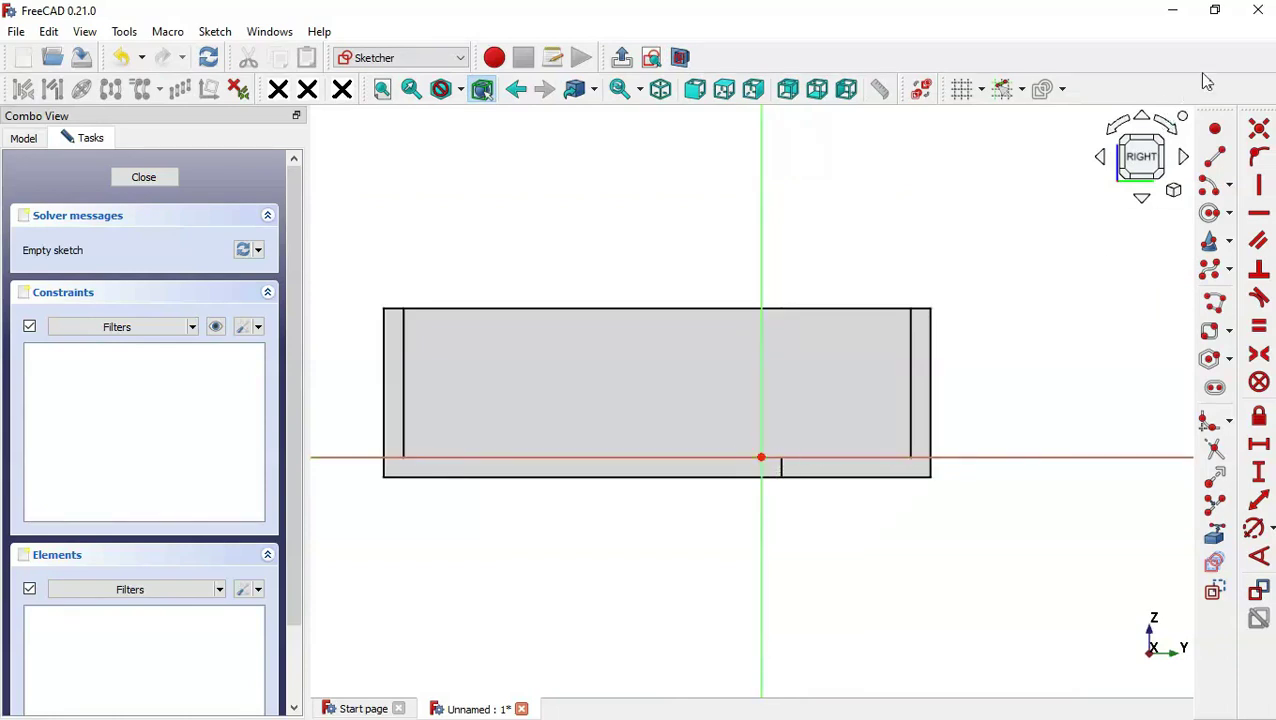
# Sketch a rectangle about 60 mm wide and 15 mm high from the origin toward negative Y and Z.
pyautogui.click(1229, 331)
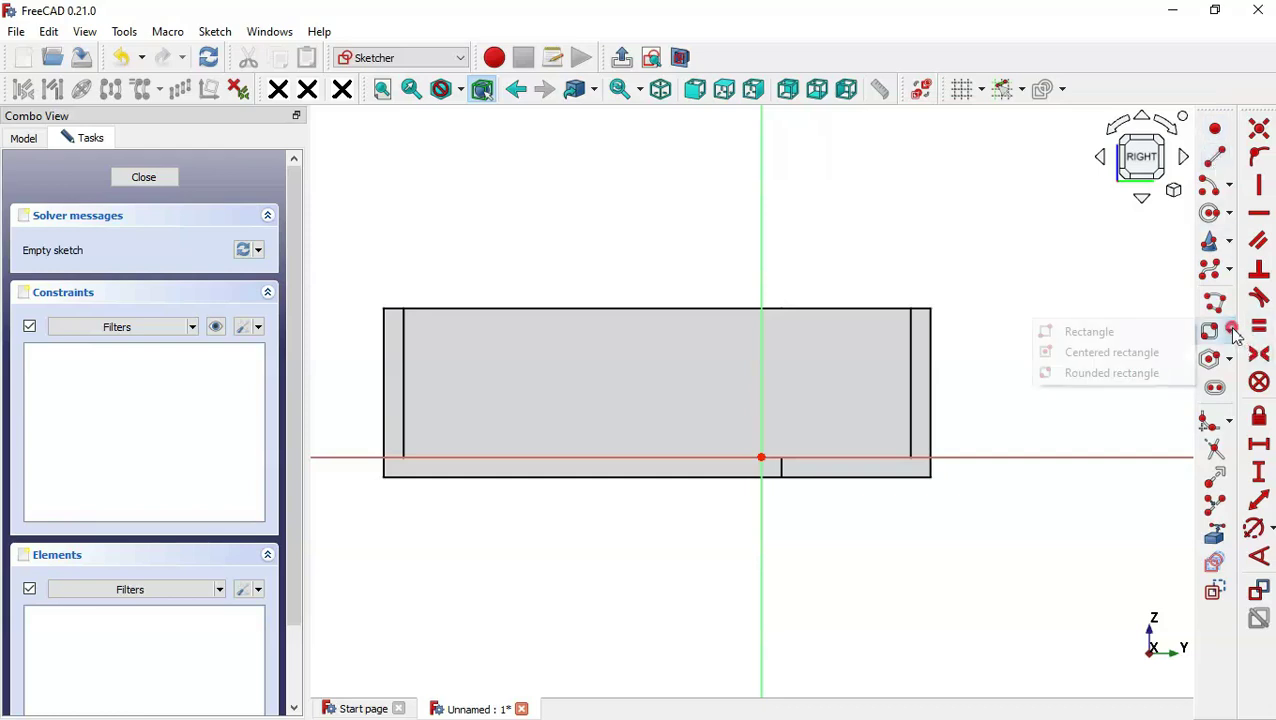
pyautogui.click(1102, 334)
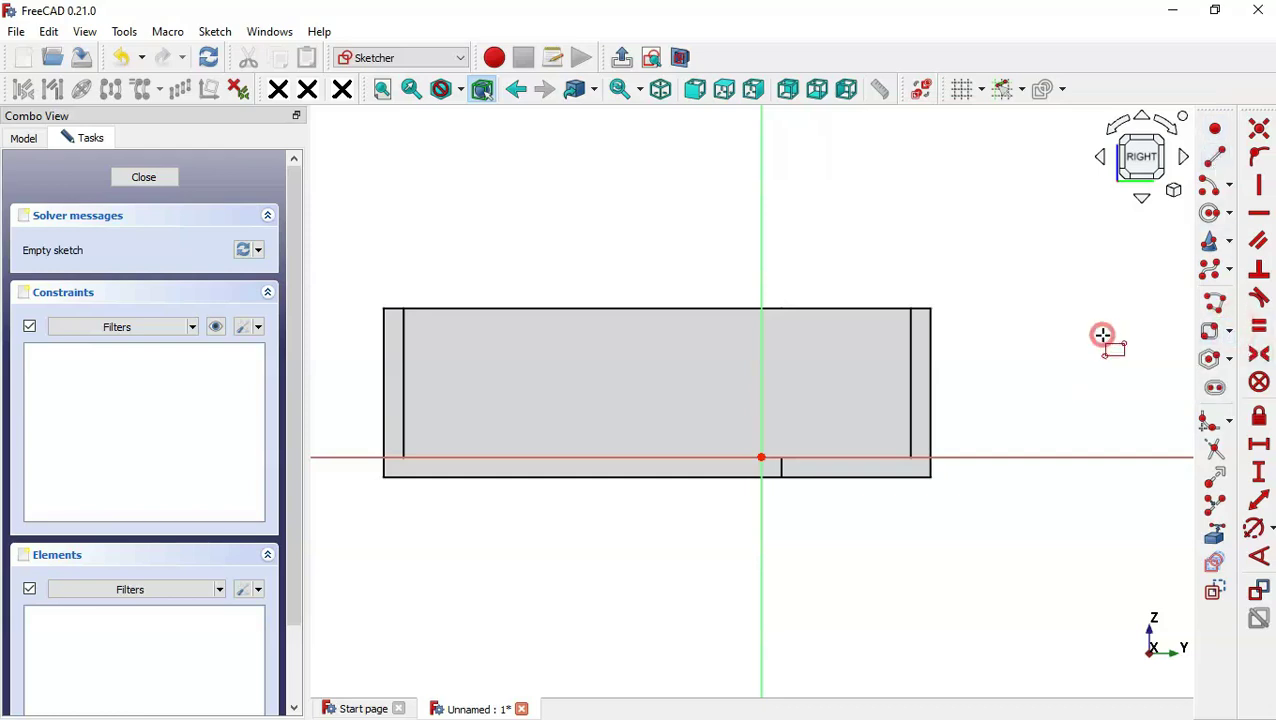
pyautogui.click(761, 457)
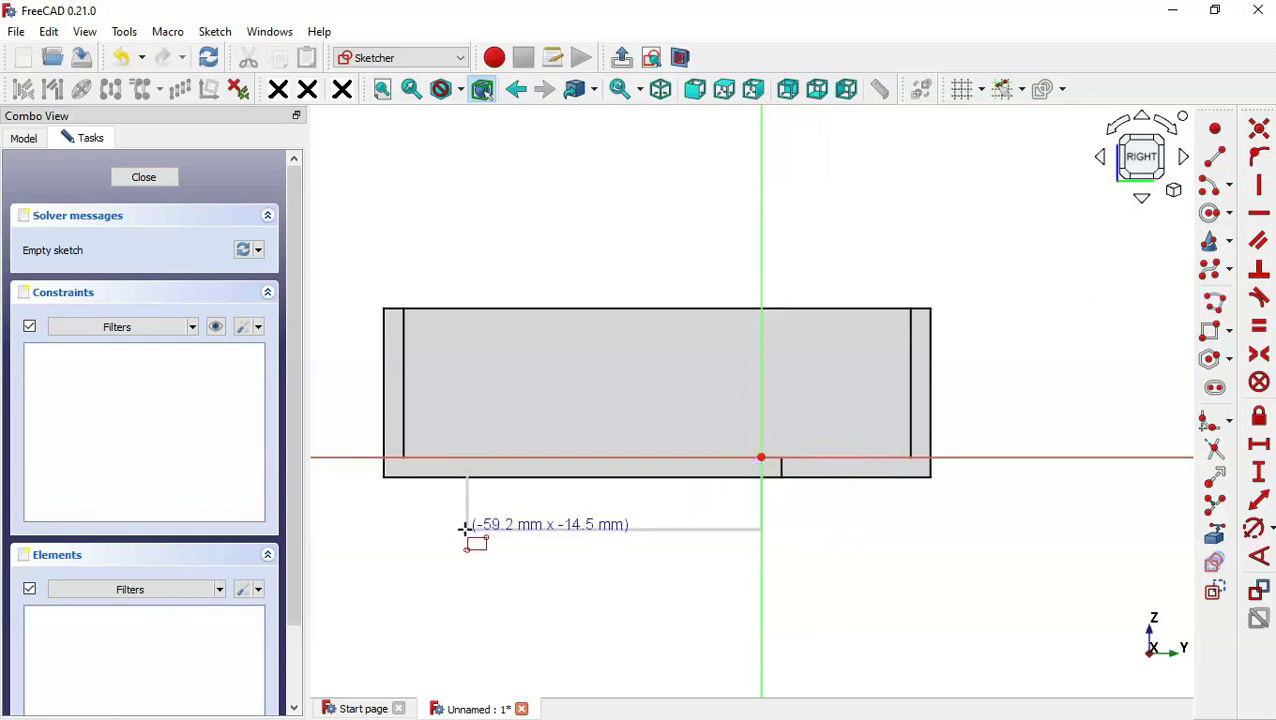
pyautogui.click(461, 529)
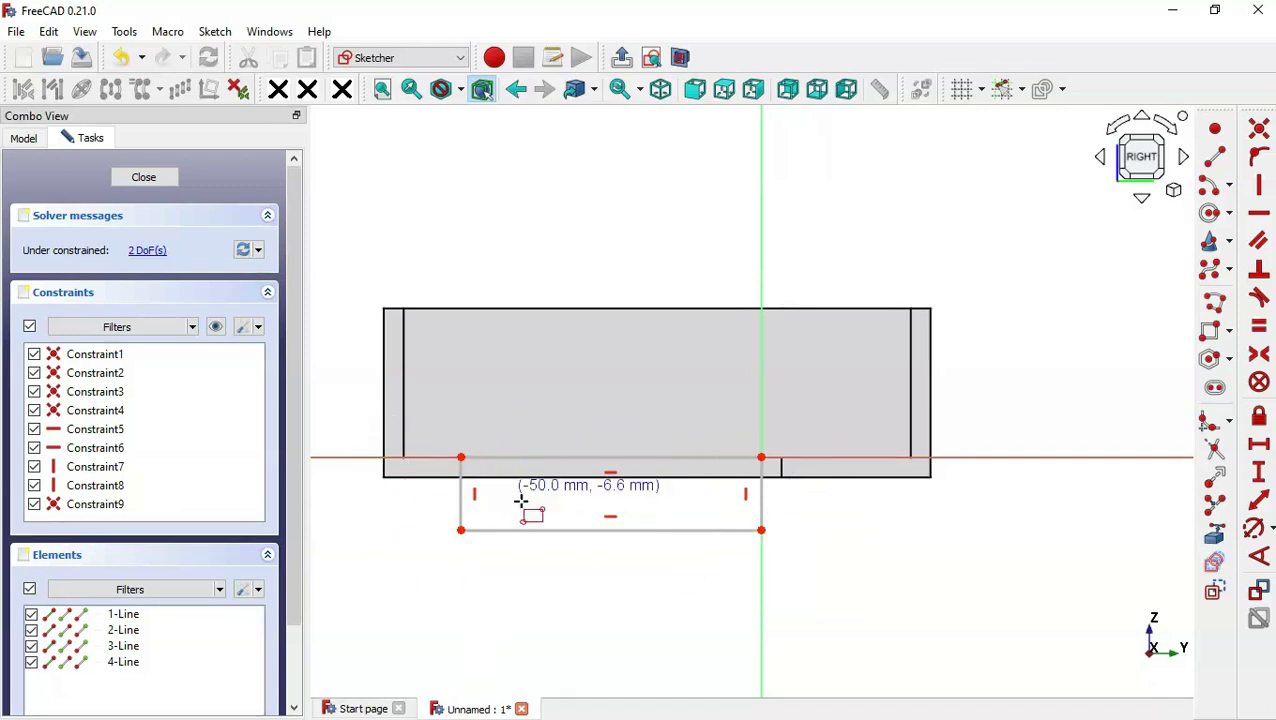
pyautogui.rightClick(778, 514)
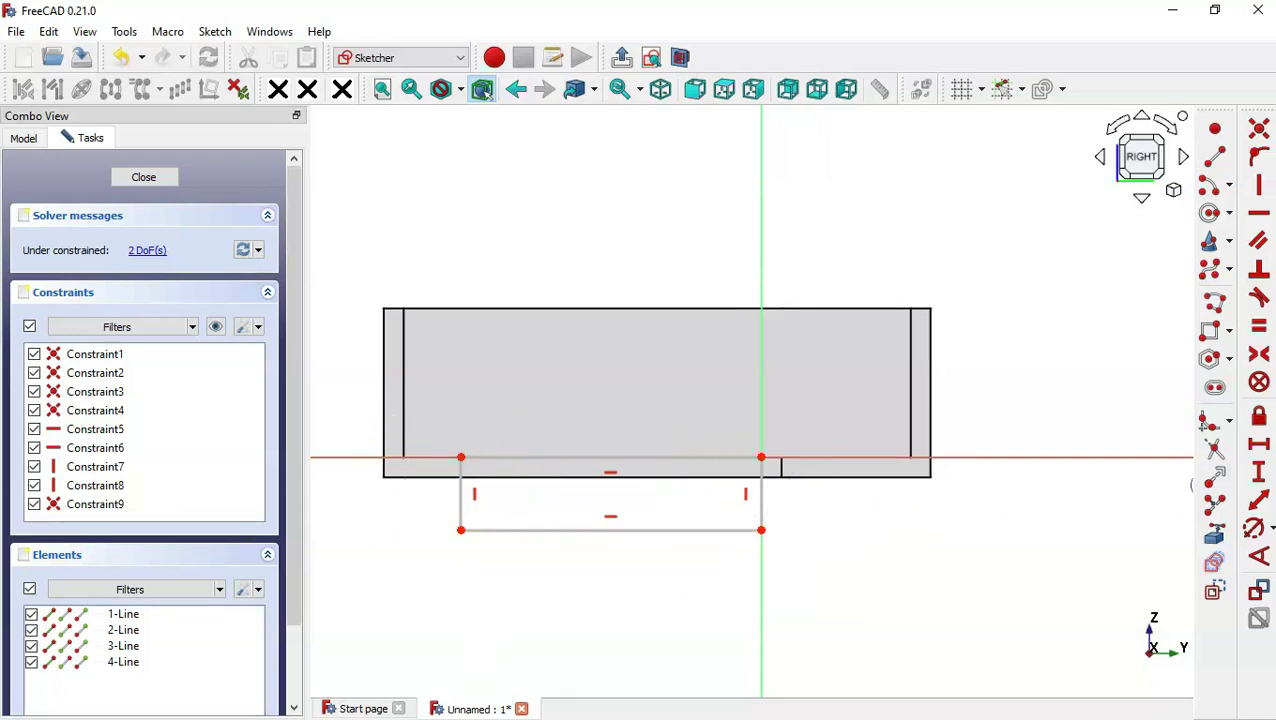
# Check the rim section in 88.pdf and constrain the sketched rectangle to 4 mm high and 8 mm wide.
pyautogui.hotkey('alt', 'Tab')
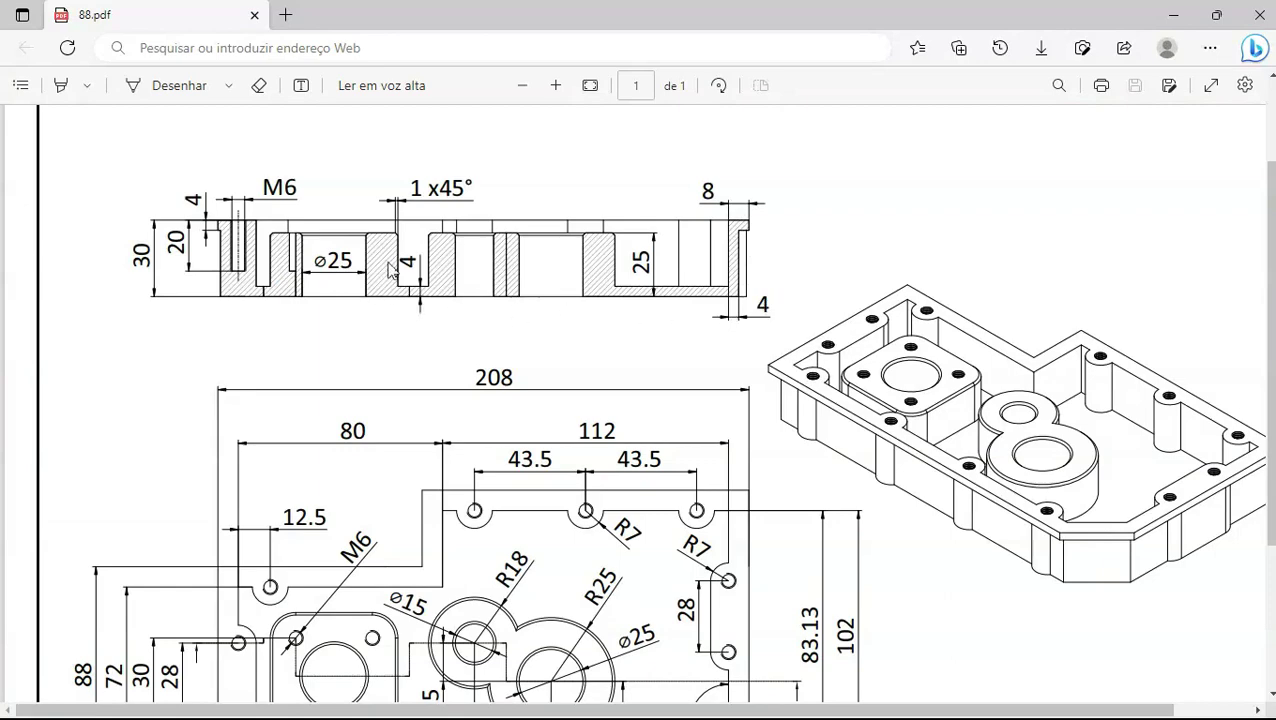
pyautogui.hotkey('alt', 'Tab')
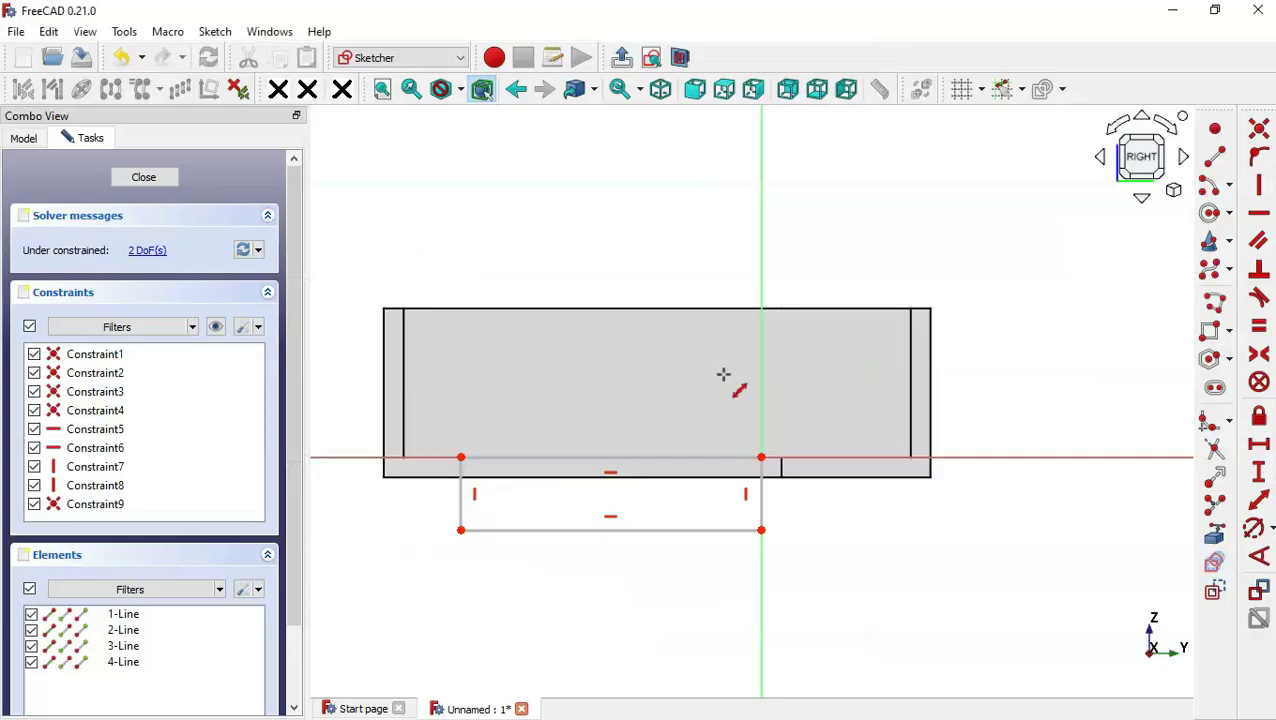
pyautogui.click(763, 502)
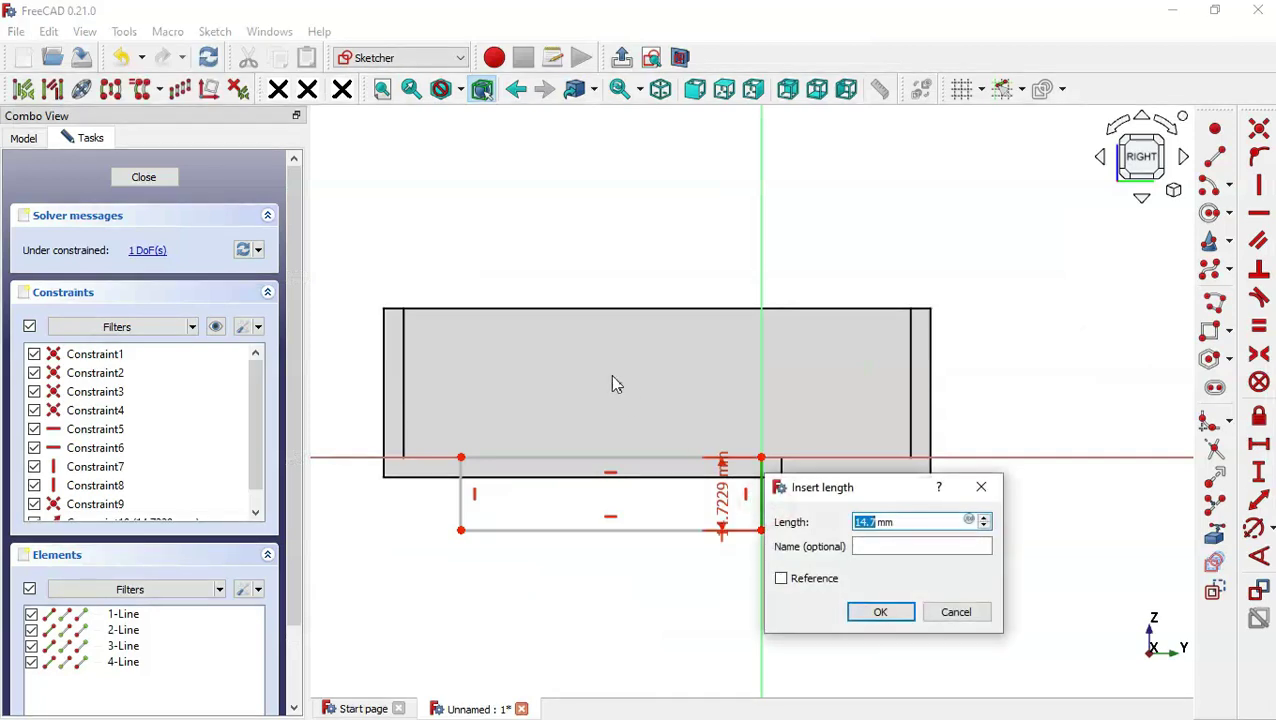
pyautogui.write('4')
pyautogui.press('Return')
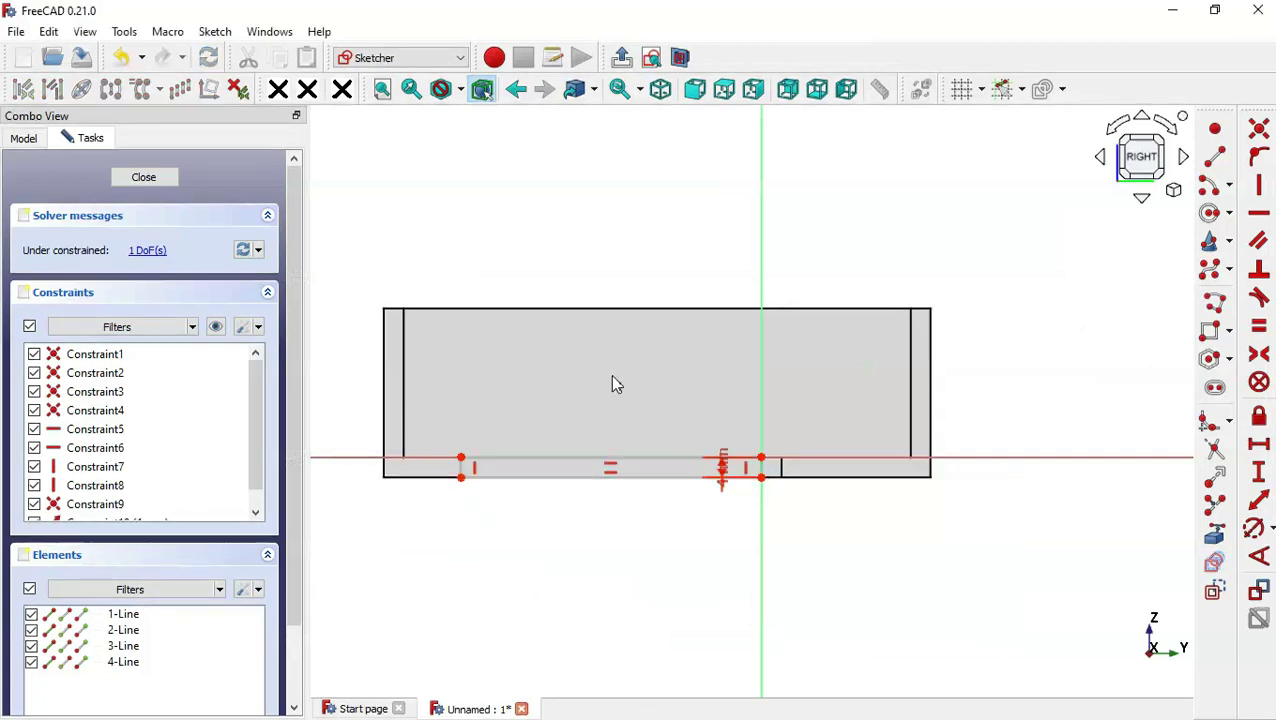
pyautogui.click(622, 472)
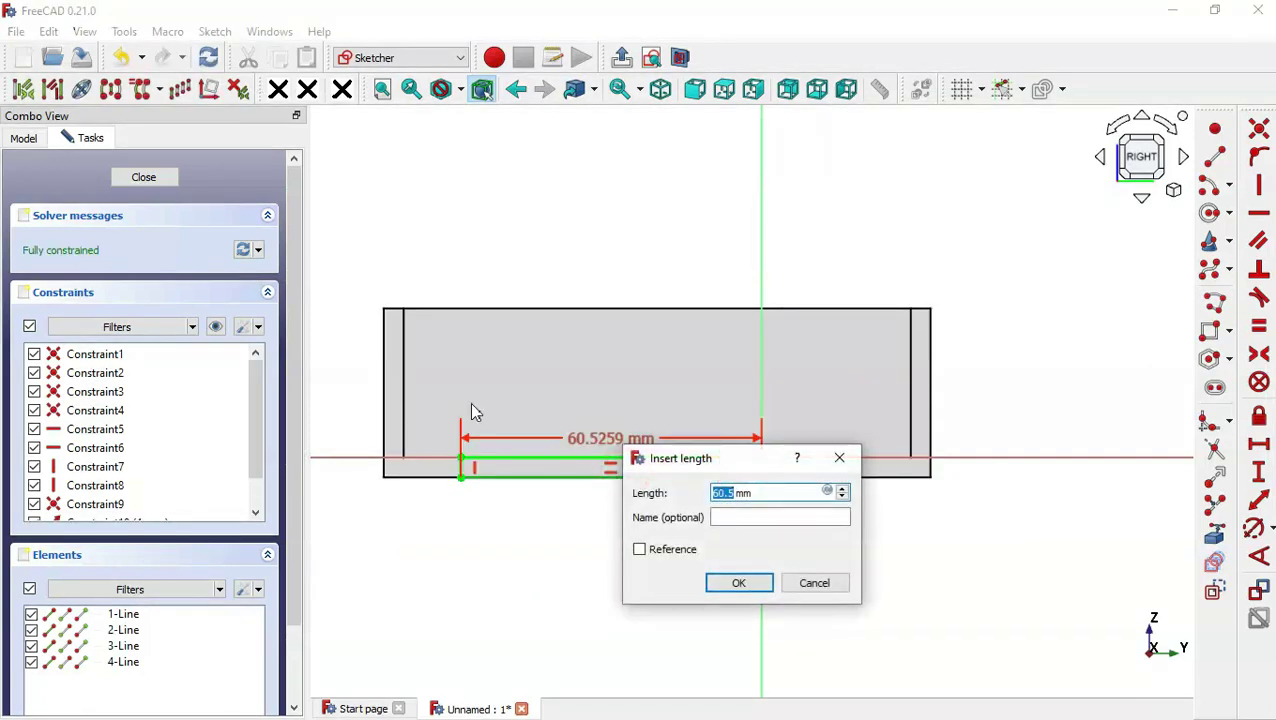
pyautogui.write('8')
pyautogui.press('Return')
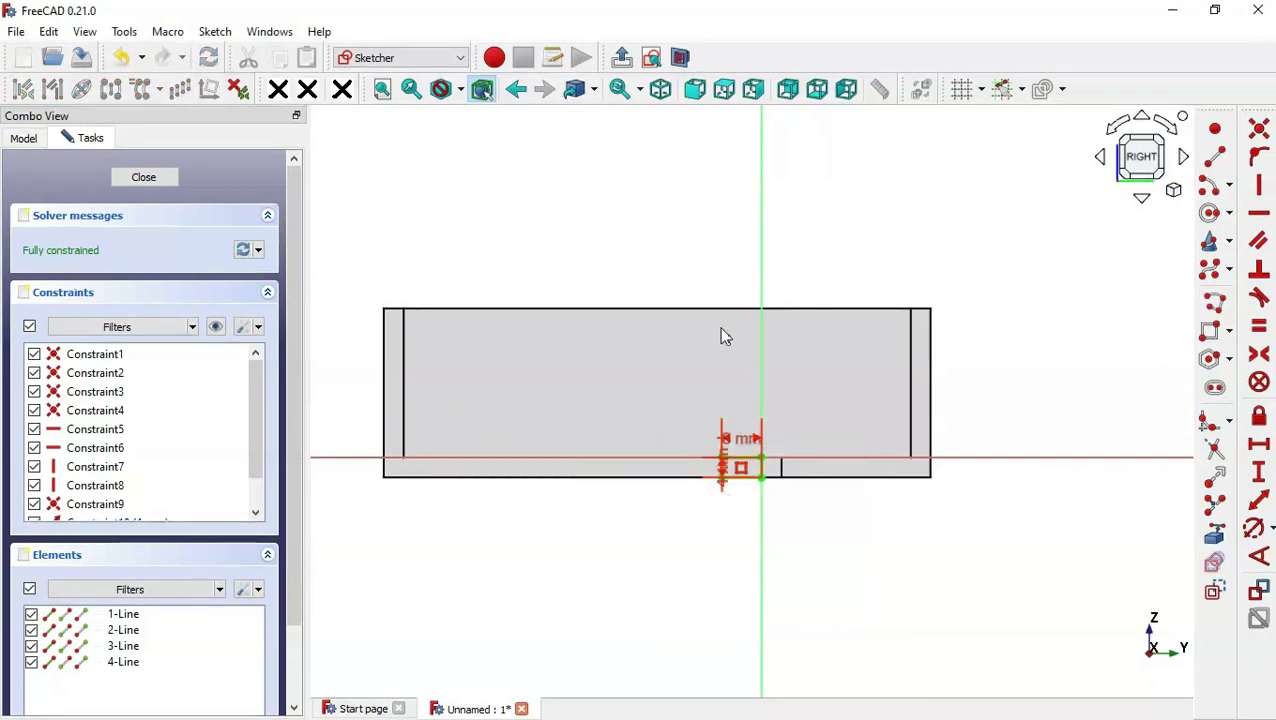
# Close the rim profile sketch and reattach it to the long front inner edge of the open top, using Inertia 2-3 mode.
pyautogui.click(622, 57)
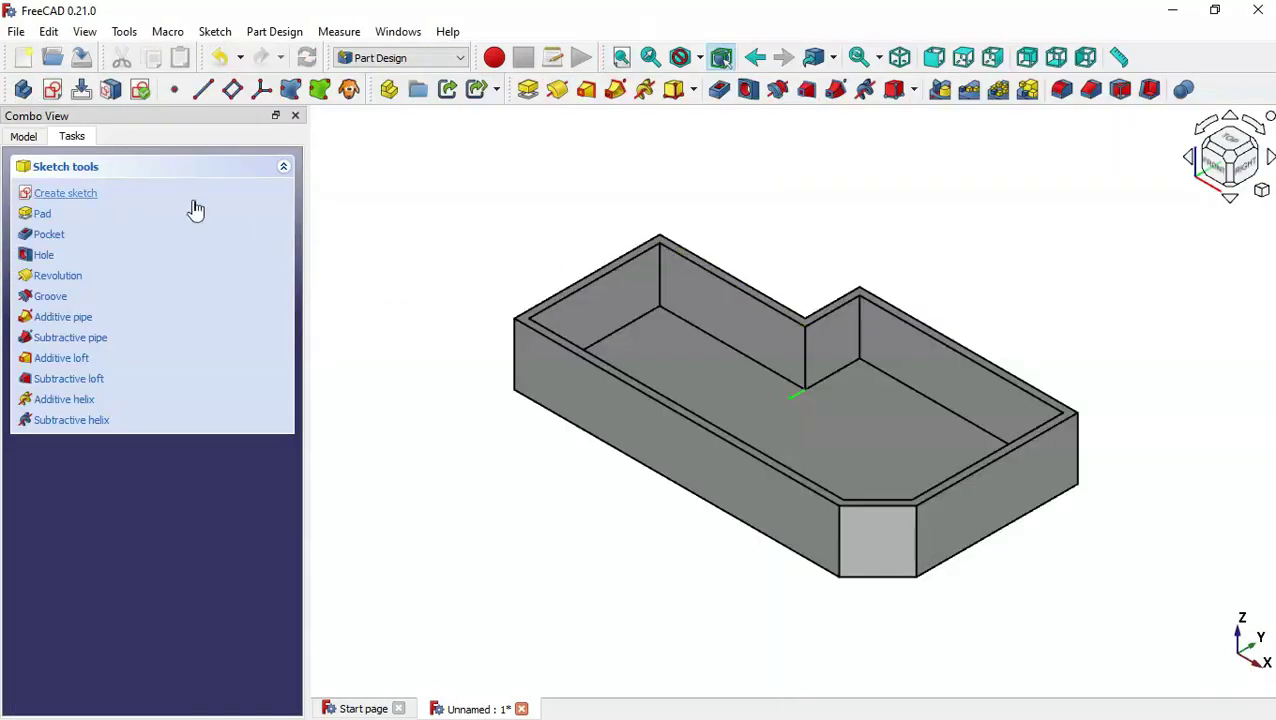
pyautogui.click(20, 135)
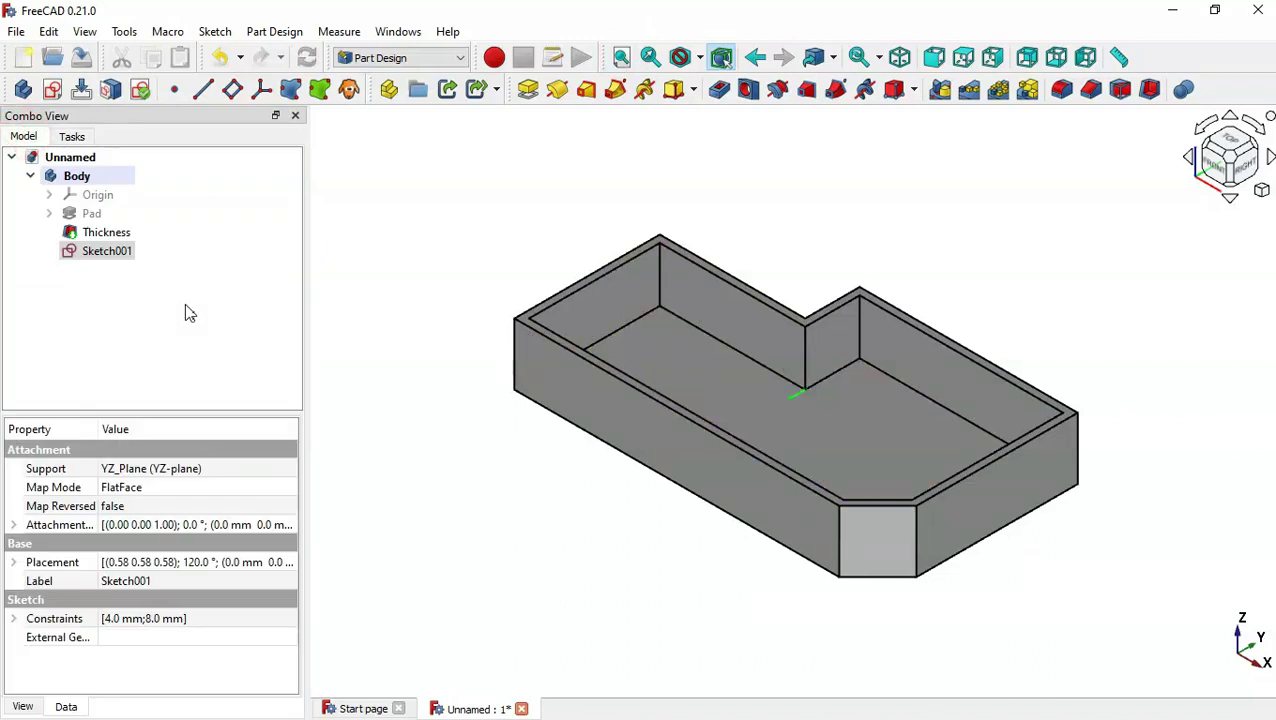
pyautogui.click(97, 258)
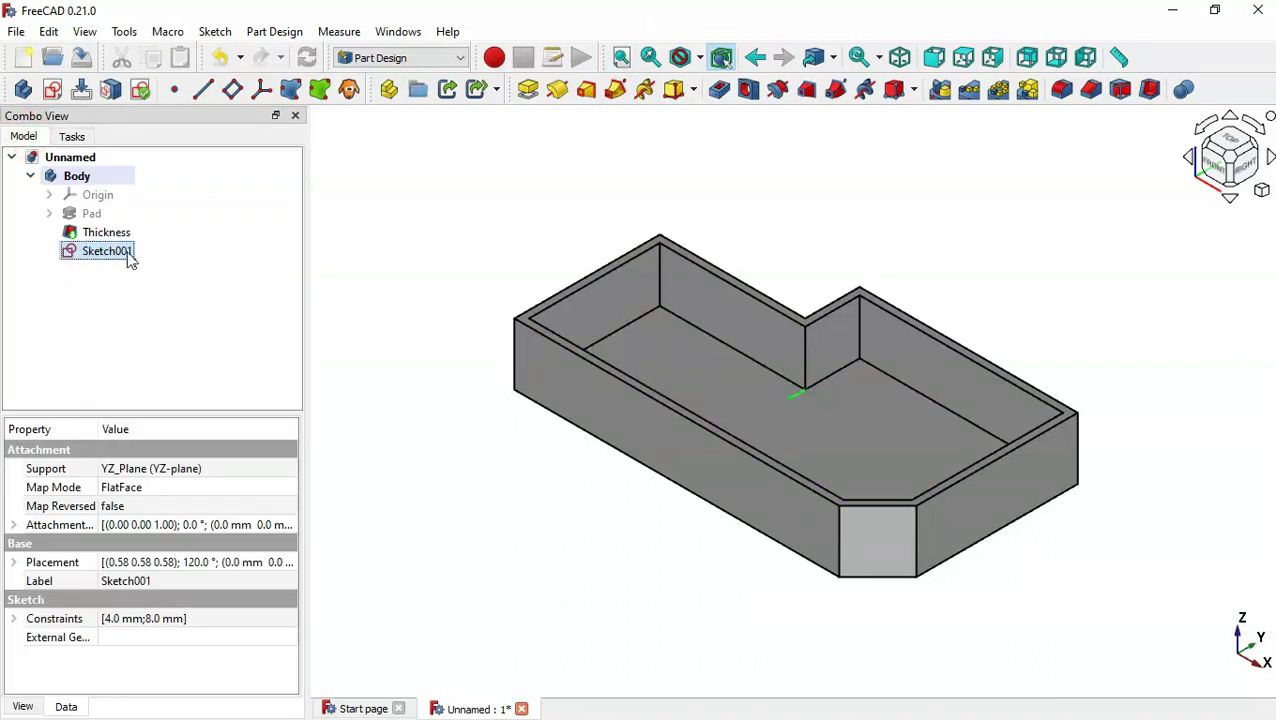
pyautogui.rightClick(130, 258)
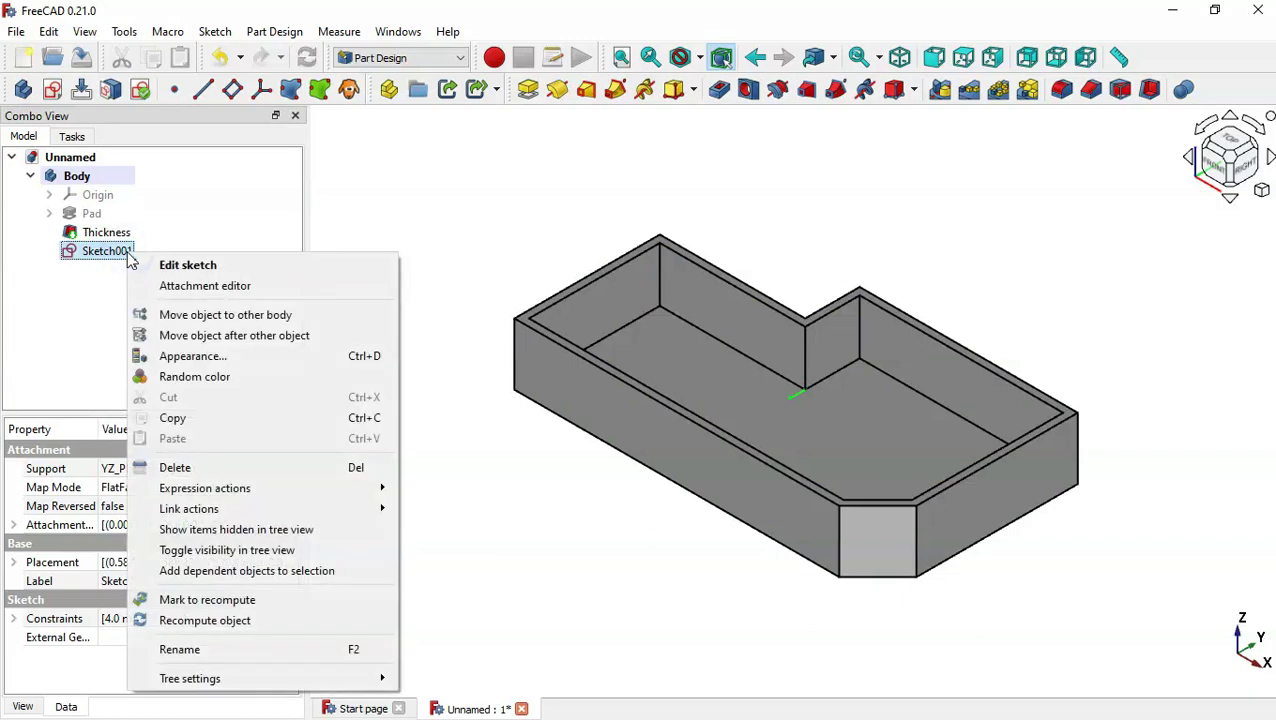
pyautogui.click(285, 300)
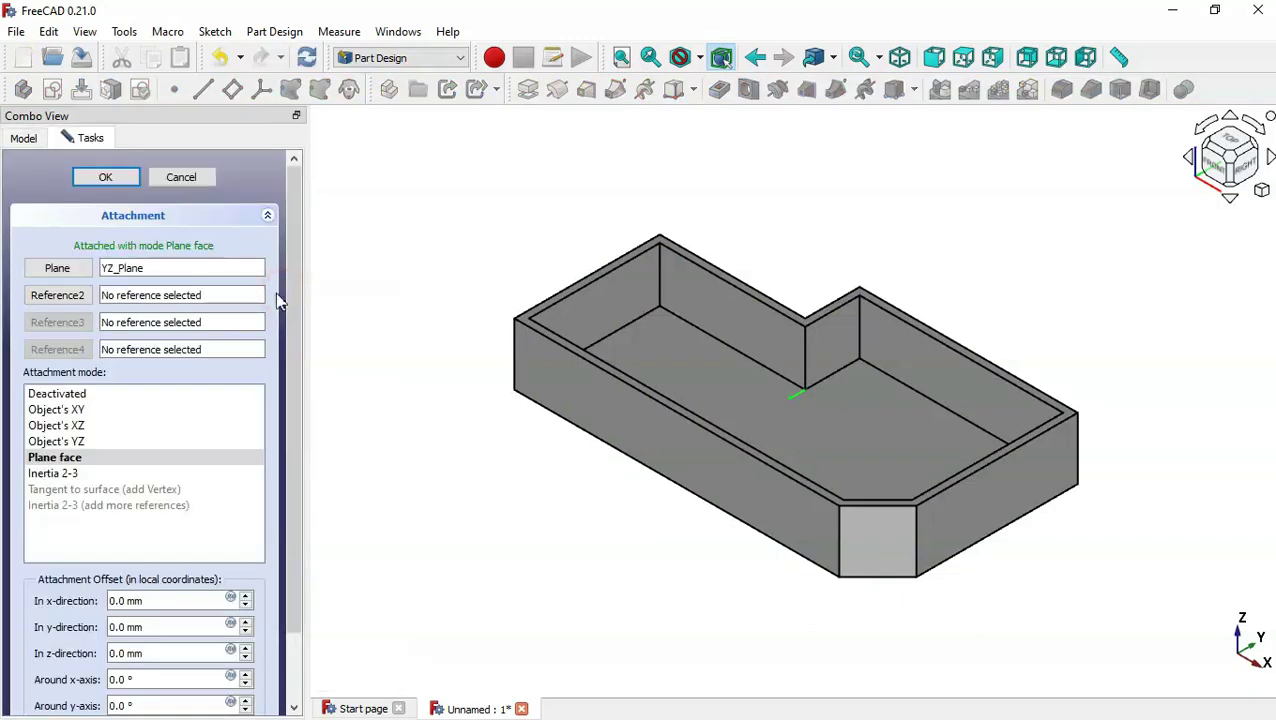
pyautogui.click(60, 268)
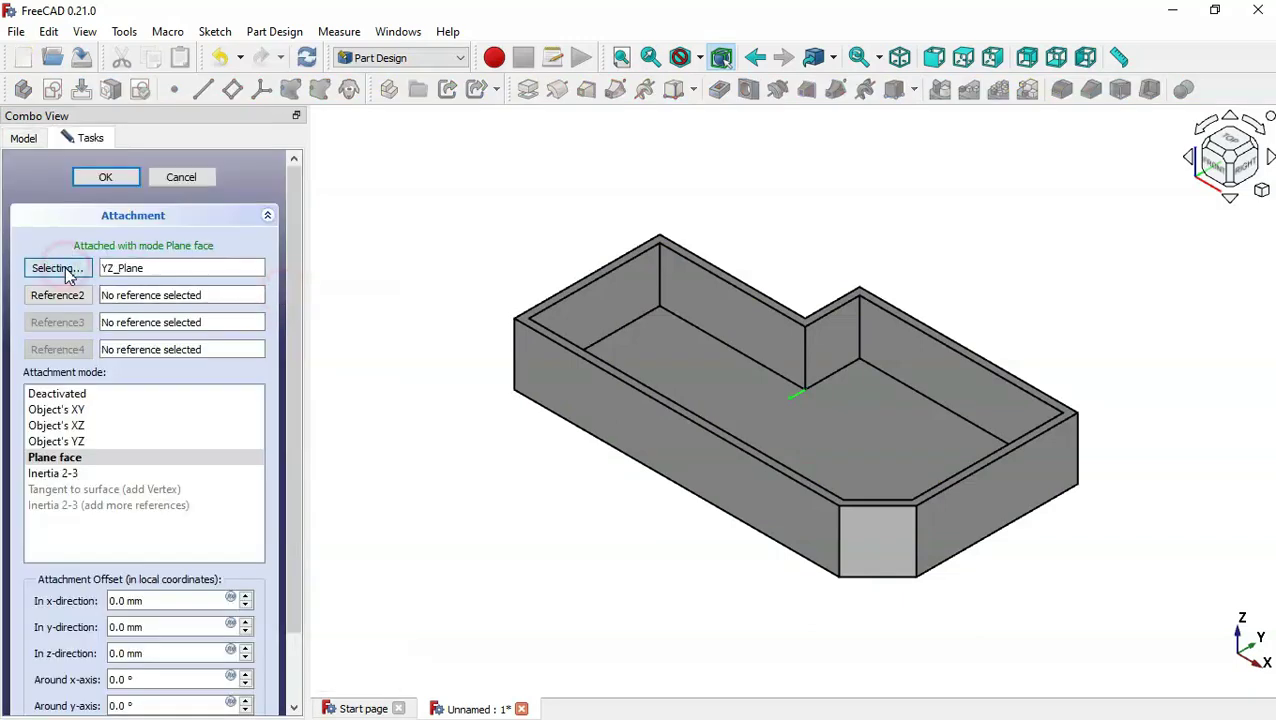
pyautogui.click(724, 432)
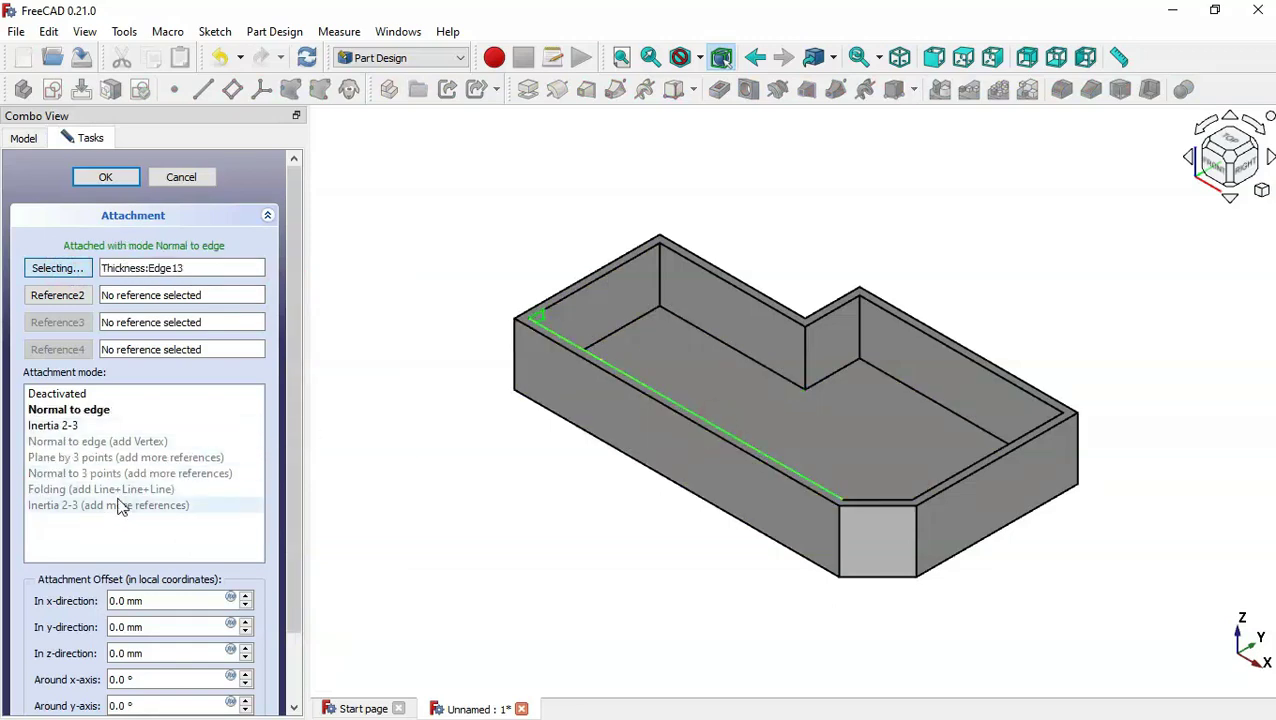
pyautogui.click(71, 427)
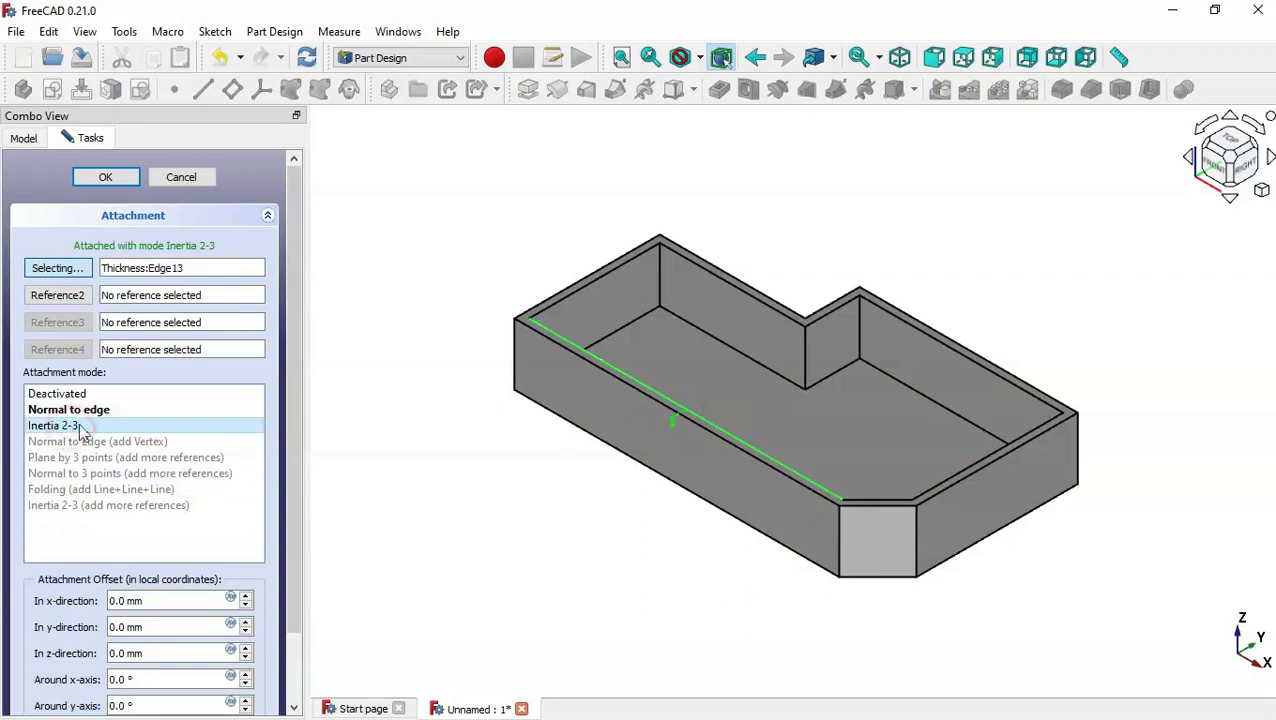
pyautogui.click(111, 176)
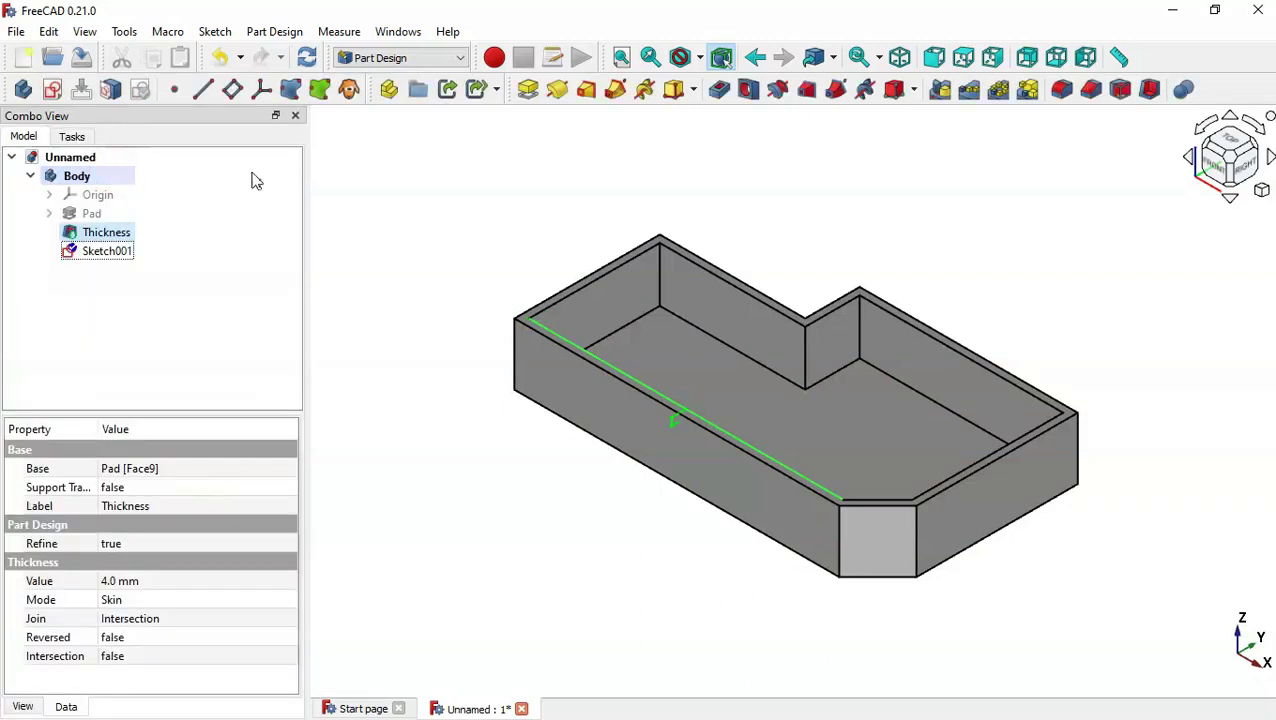
pyautogui.click(536, 204)
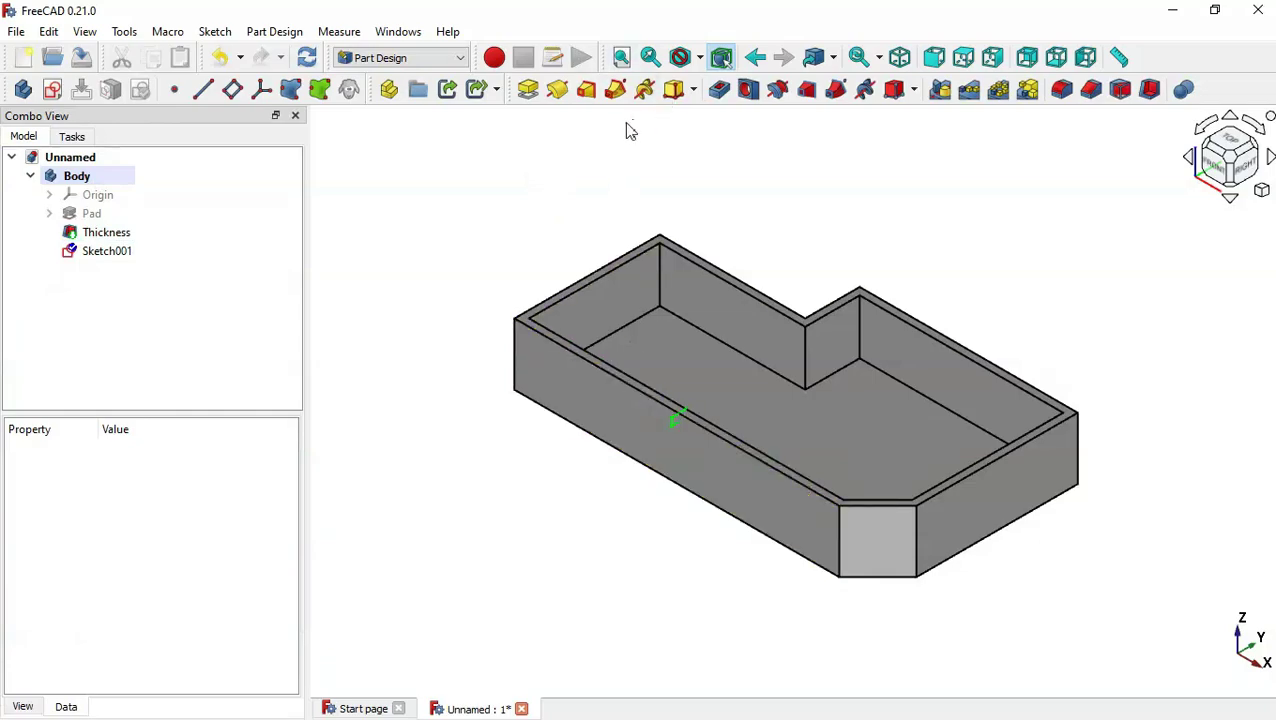
# Start an Additive Pipe from the rim profile and use the pad's outline sketch as the sweep path.
pyautogui.hotkey('alt', 'Tab')
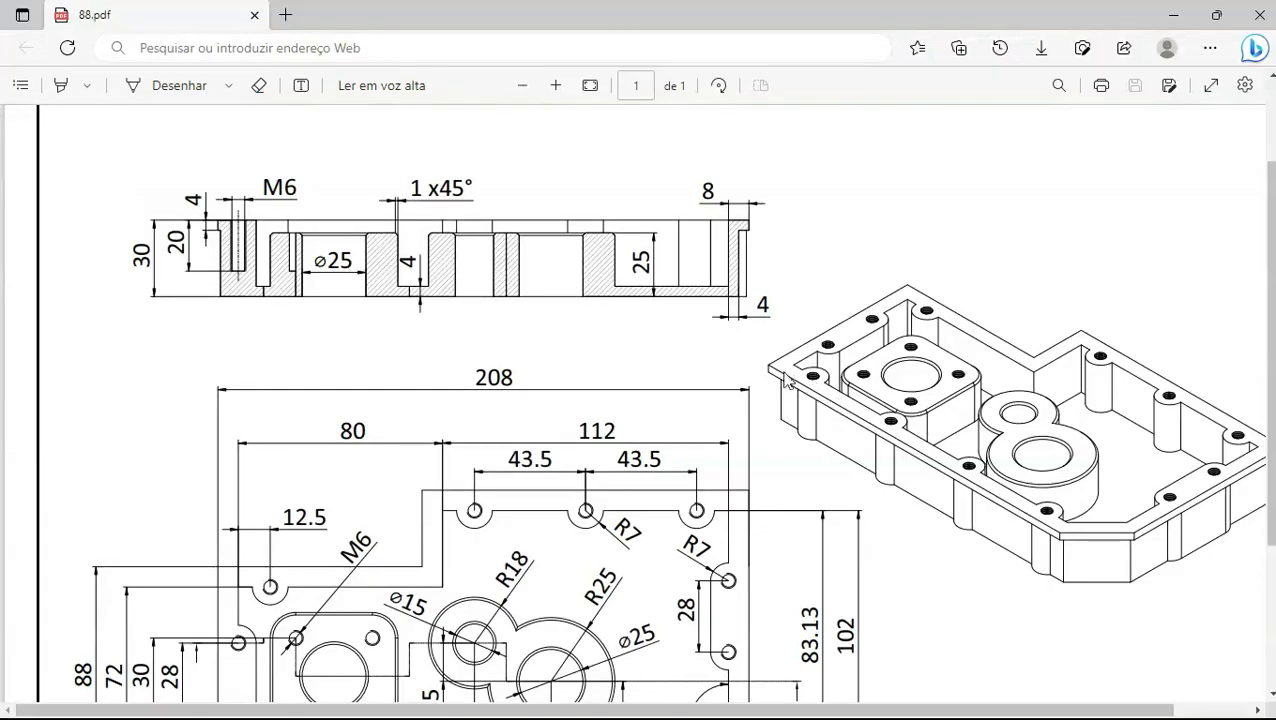
pyautogui.hotkey('alt', 'Tab')
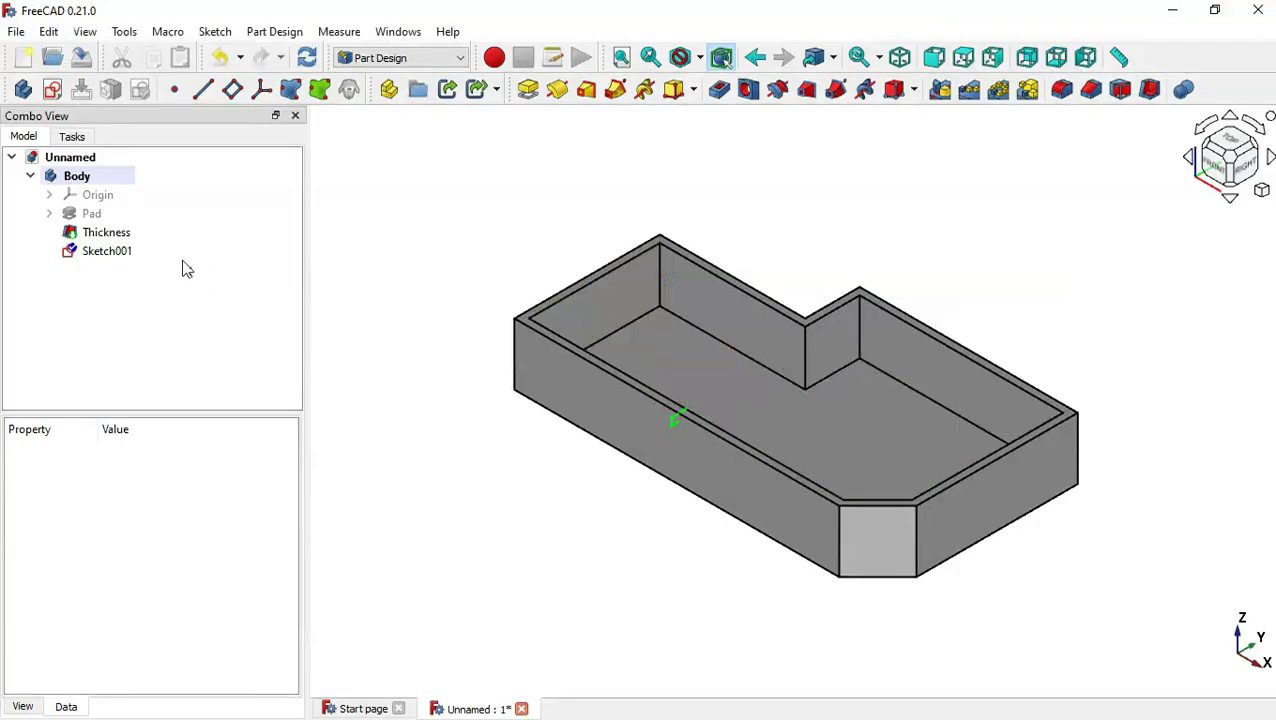
pyautogui.click(117, 256)
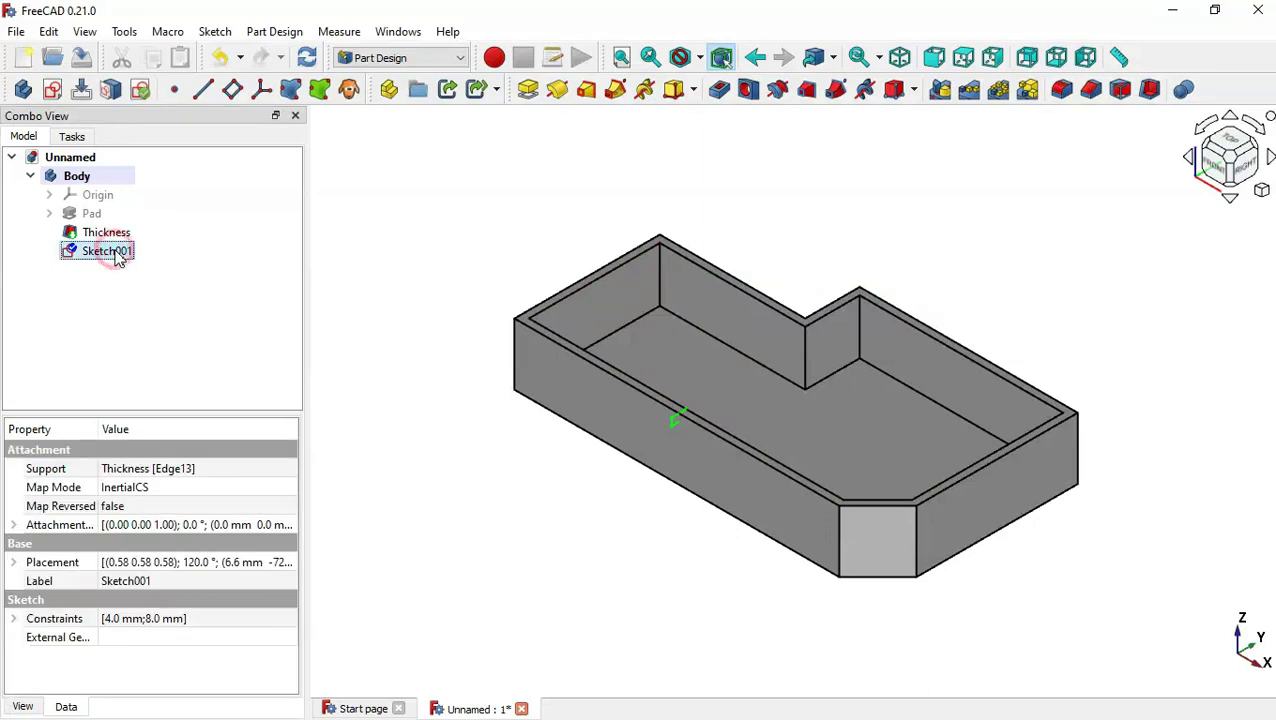
pyautogui.click(615, 89)
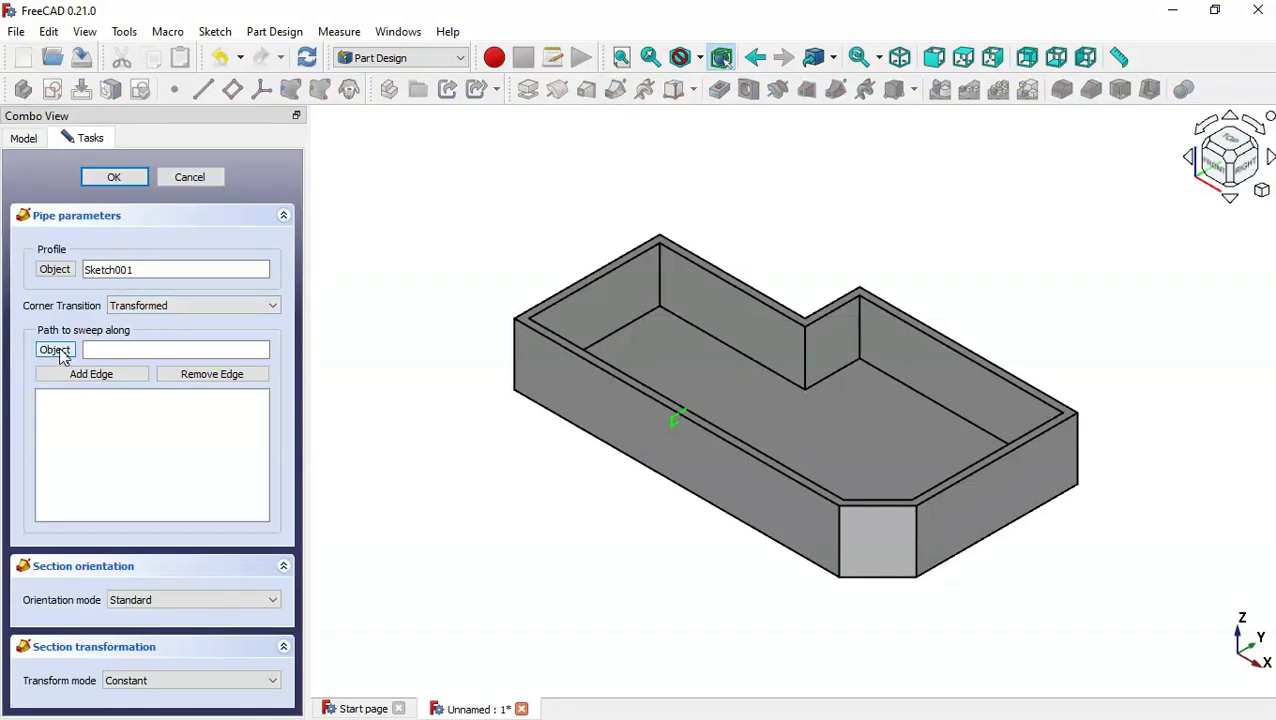
pyautogui.click(23, 138)
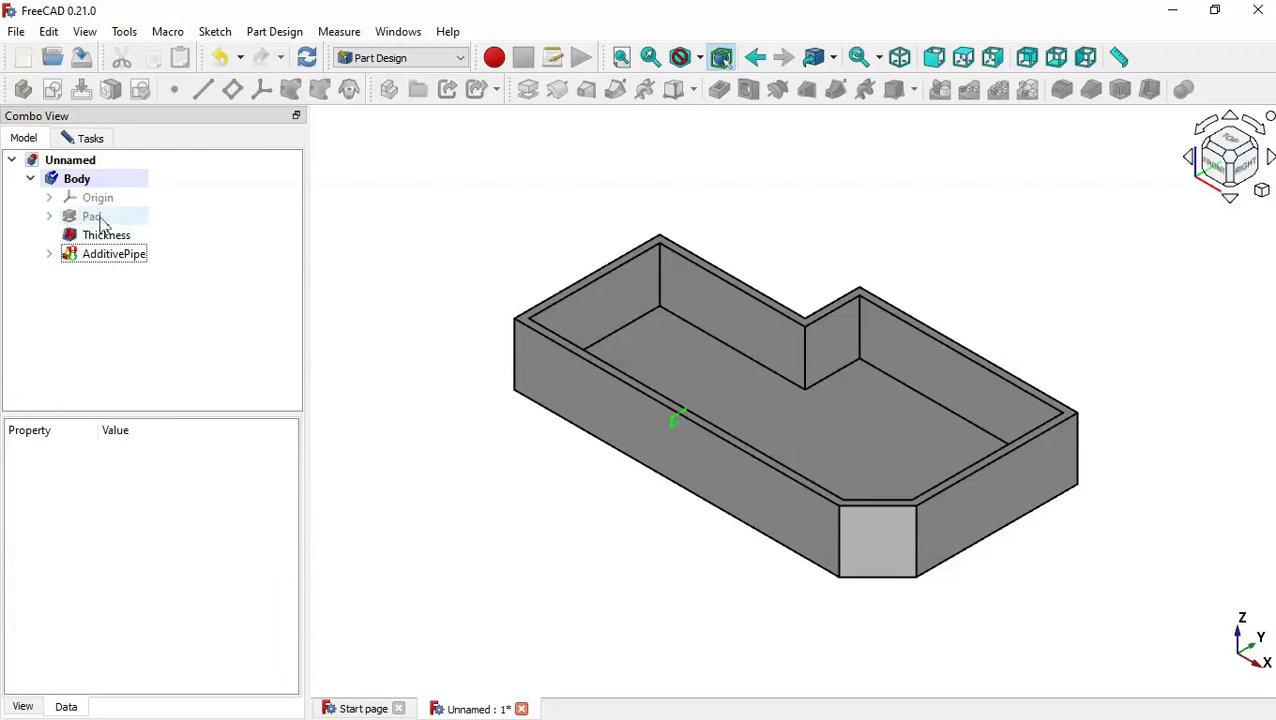
pyautogui.click(49, 217)
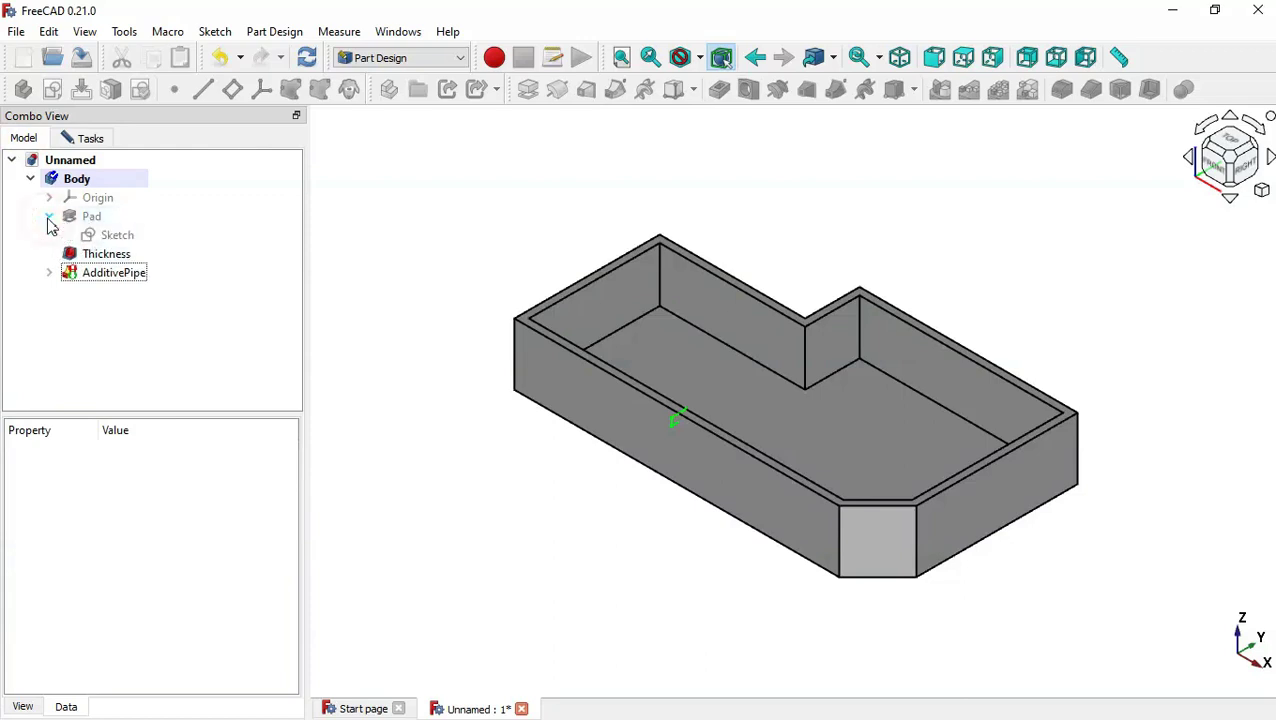
pyautogui.click(118, 238)
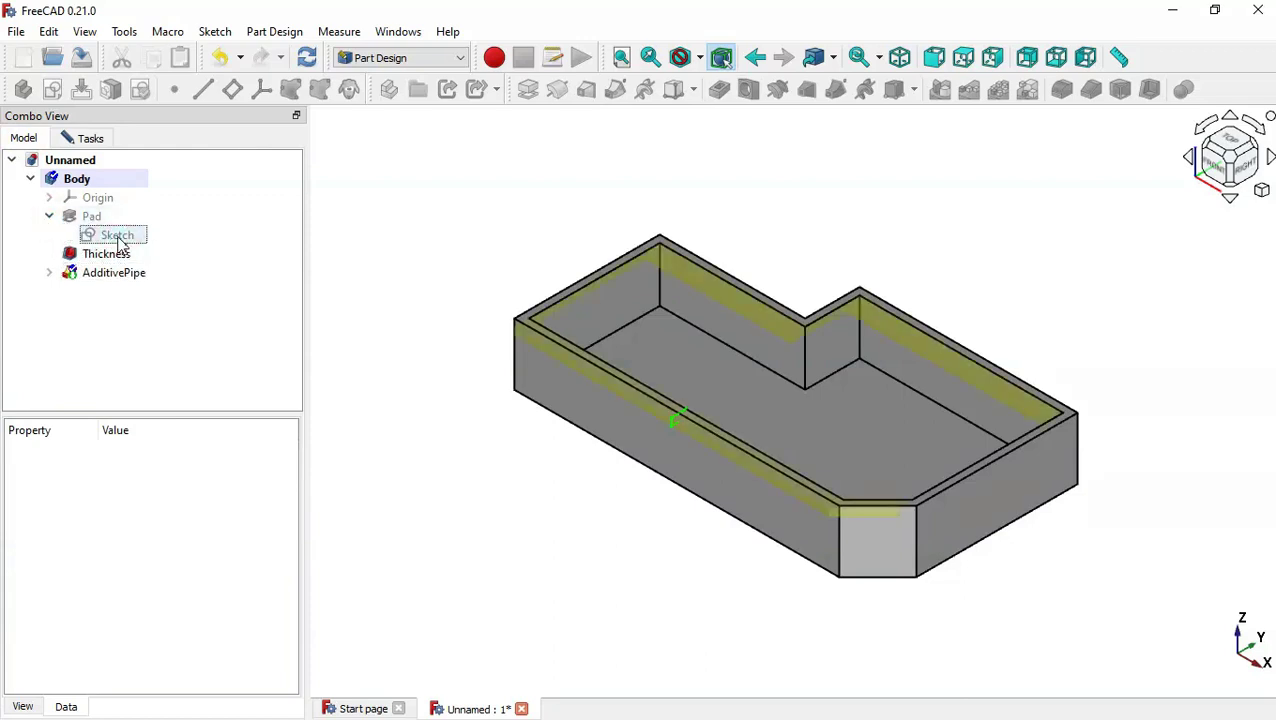
pyautogui.click(88, 137)
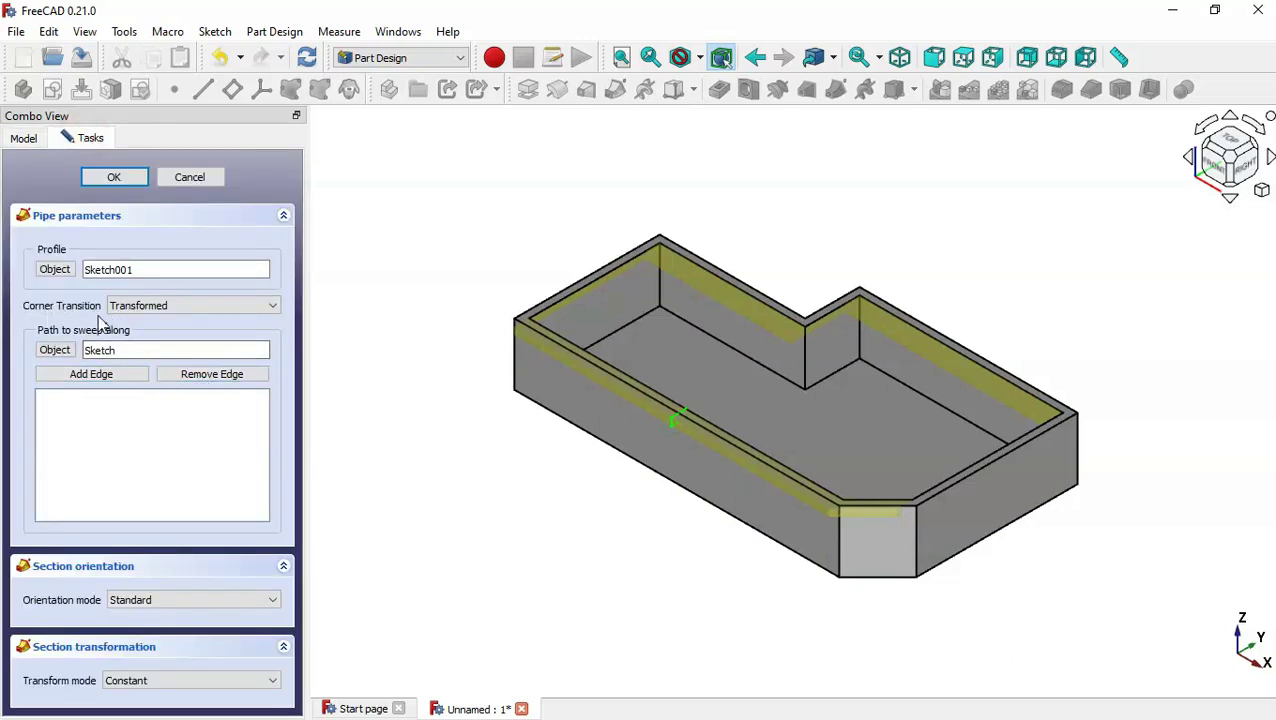
# Set the pipe's corner transition to Right Corner and complete the rim around the housing.
pyautogui.click(200, 305)
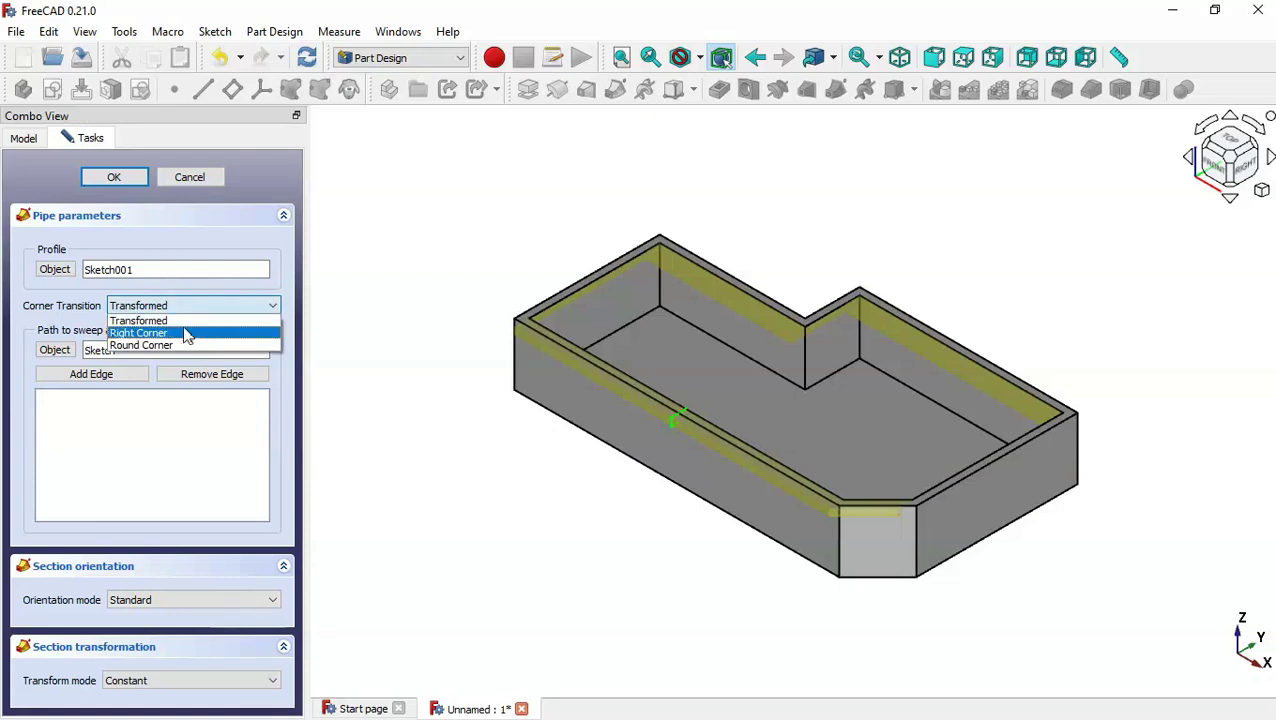
pyautogui.click(195, 333)
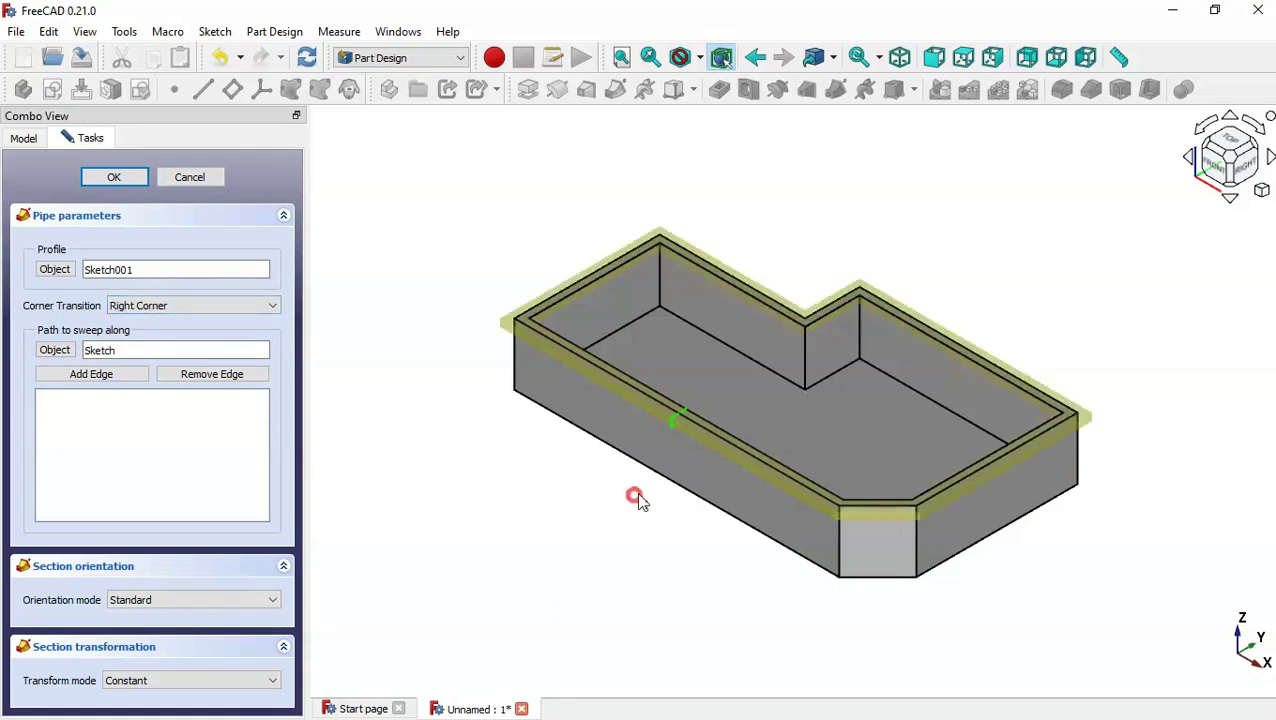
pyautogui.moveTo(638, 501); pyautogui.dragTo(703, 470, button='middle')
pyautogui.click(100, 176)
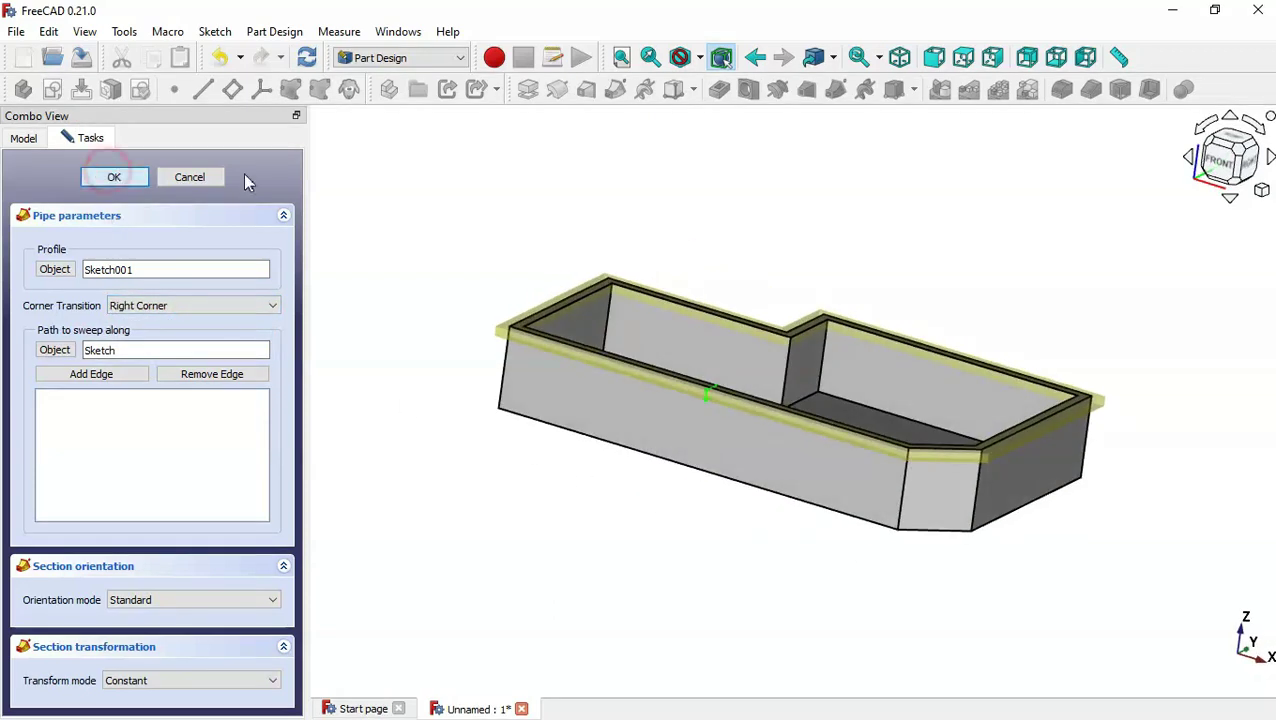
pyautogui.moveTo(927, 281); pyautogui.dragTo(838, 310)
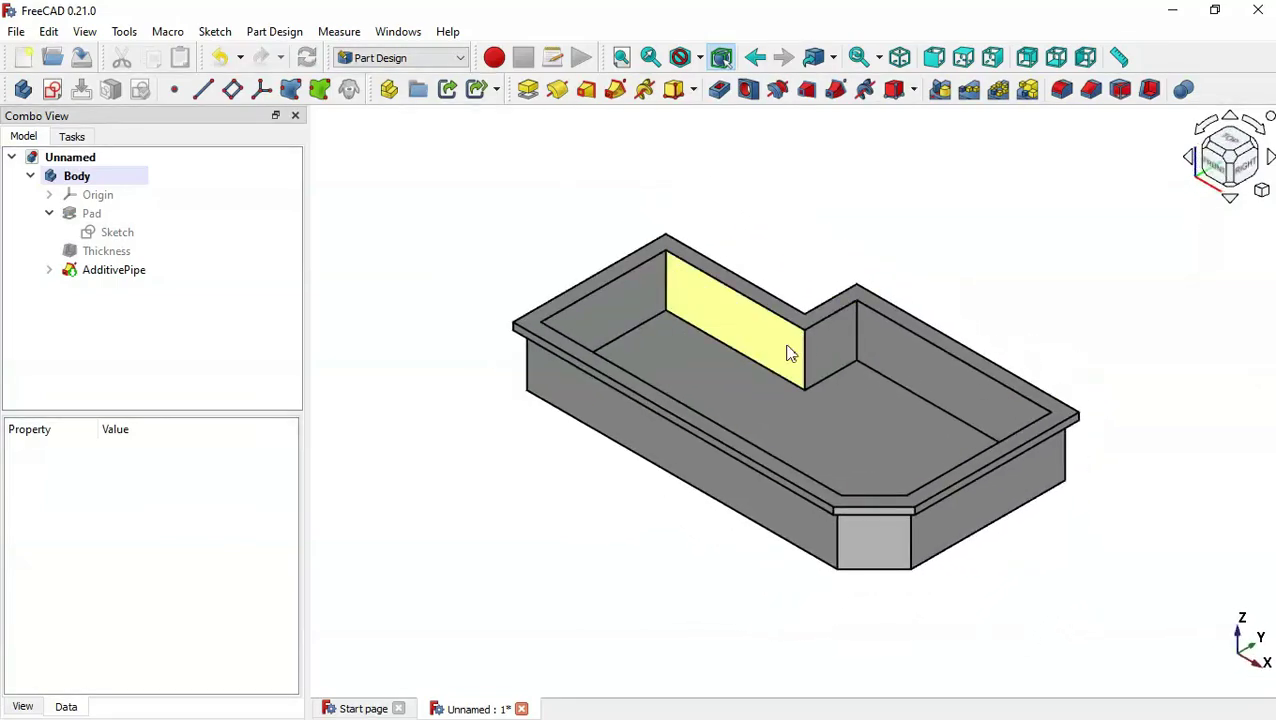
# Consult the screw boss layout in the 88.pdf plan view and create a sketch on the rim's top face.
pyautogui.hotkey('alt', 'Tab')
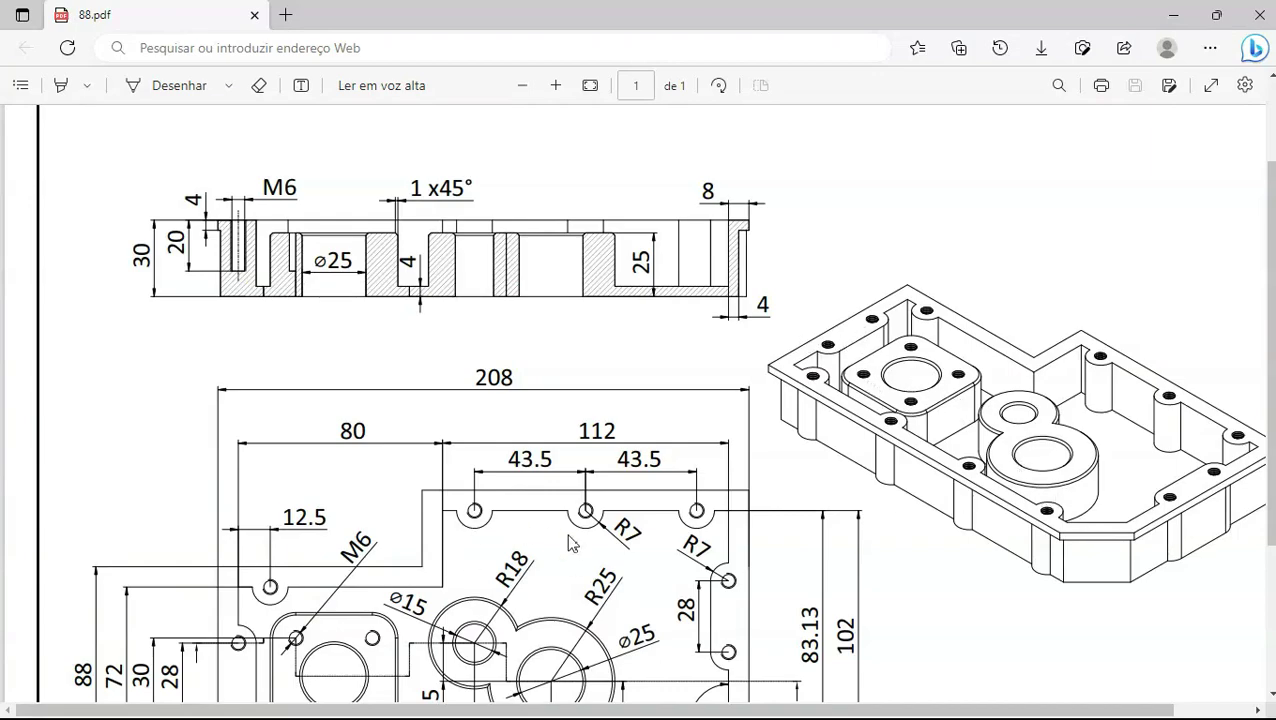
pyautogui.scroll(-3, 545, 535)
pyautogui.hotkey('alt', 'Tab')
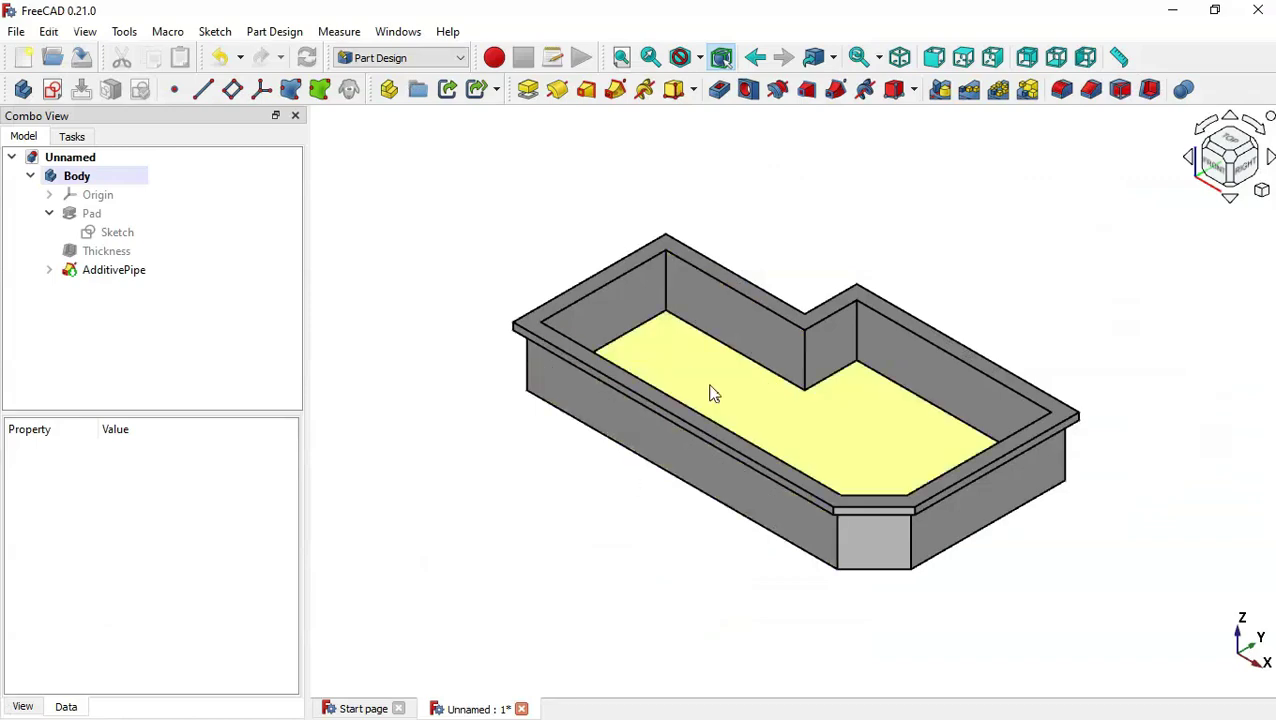
pyautogui.click(789, 314)
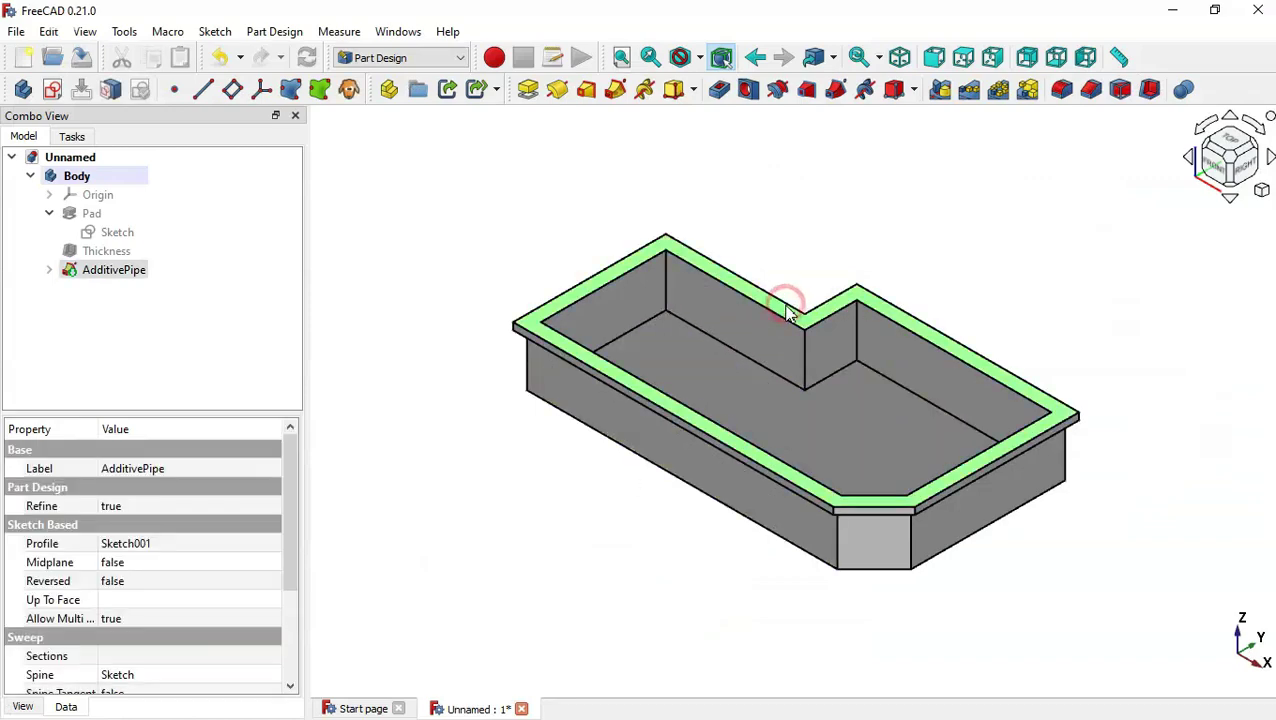
pyautogui.click(53, 92)
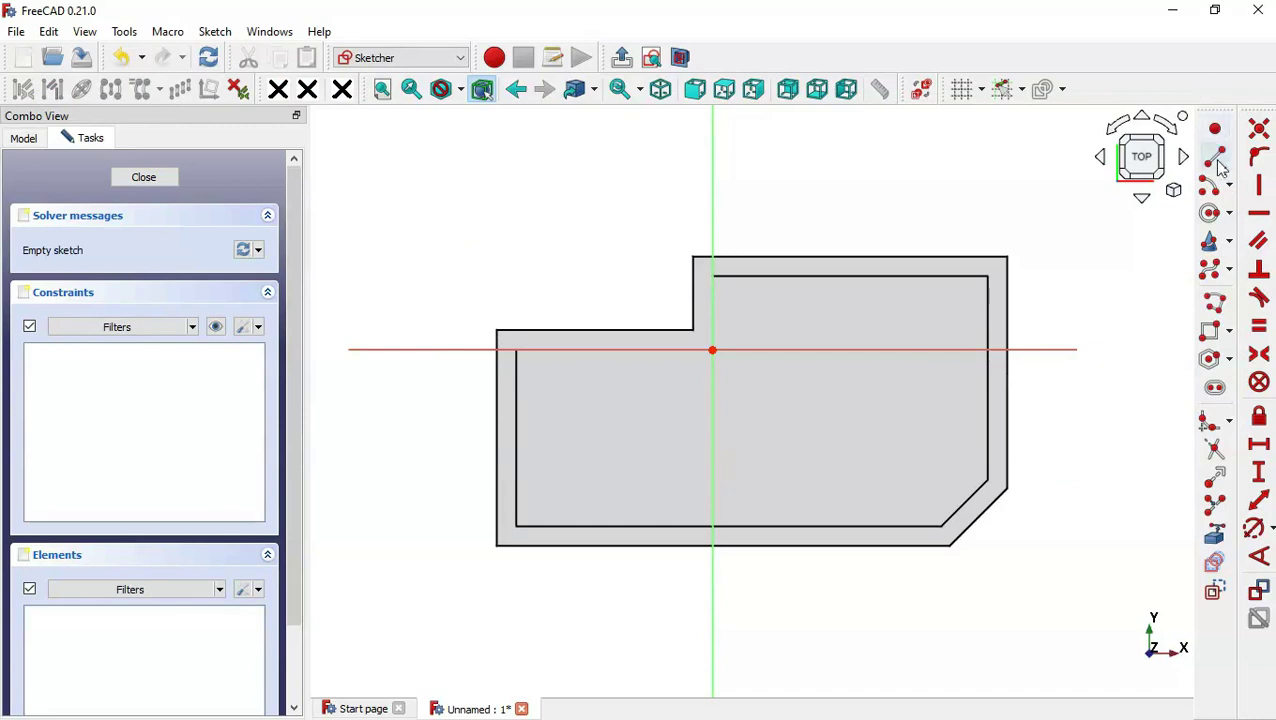
# Link the left, upper, right and lower inner edges of the rim into the sketch as external geometry.
pyautogui.click(1215, 538)
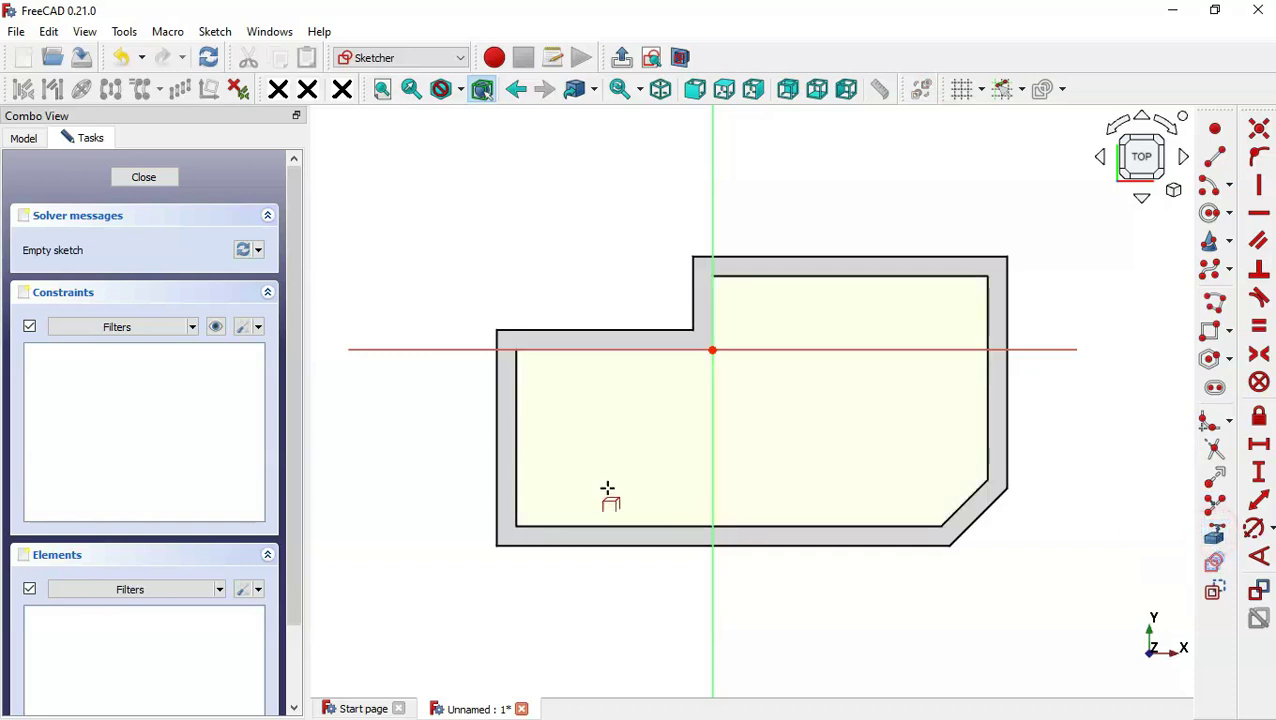
pyautogui.click(517, 459)
pyautogui.click(860, 278)
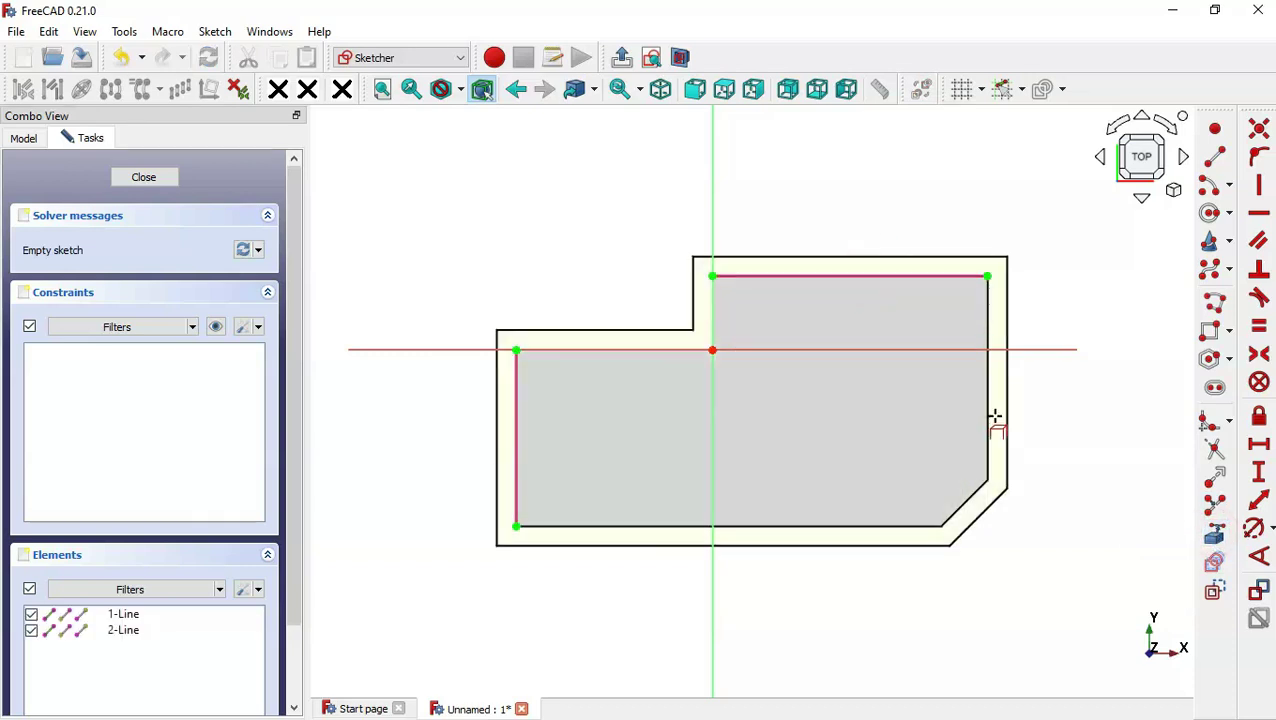
pyautogui.click(988, 419)
pyautogui.click(853, 524)
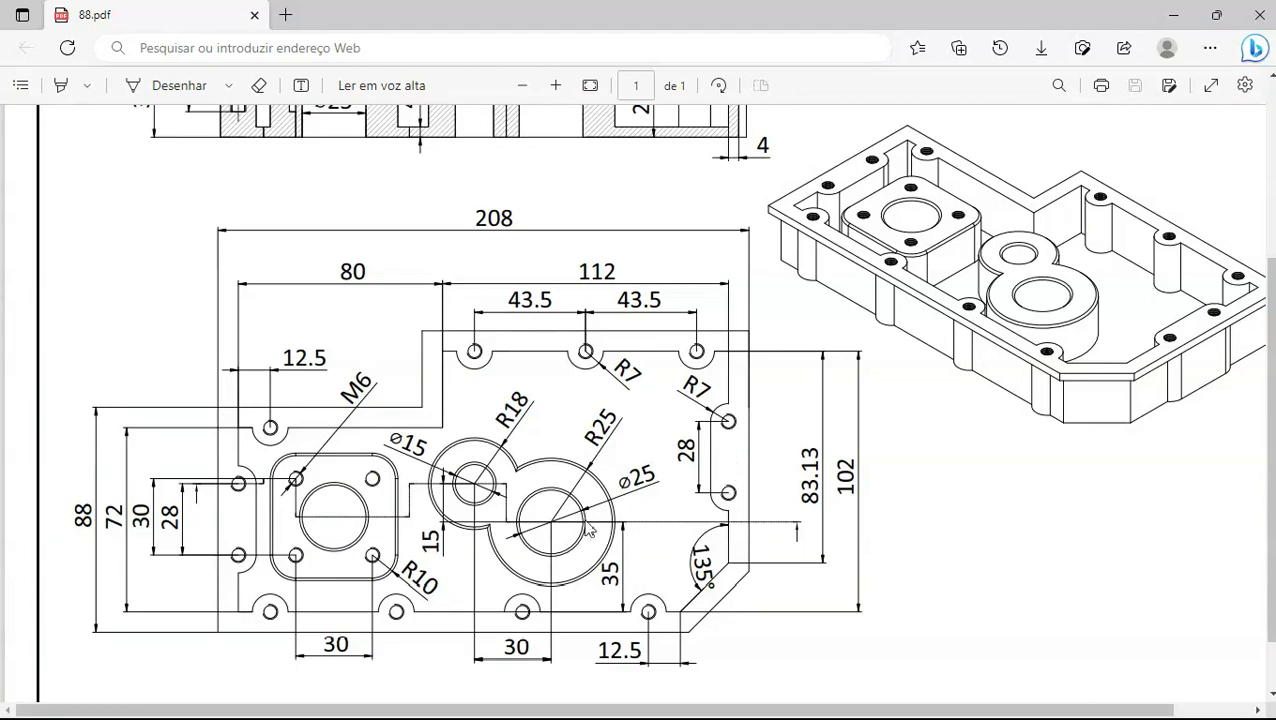
# Return to FreeCAD, sketch a vertical slot along the left inner edge, about 9.8 mm in radius and 38.6 mm long, and hide the constraints.
pyautogui.hotkey('alt', 'Tab')
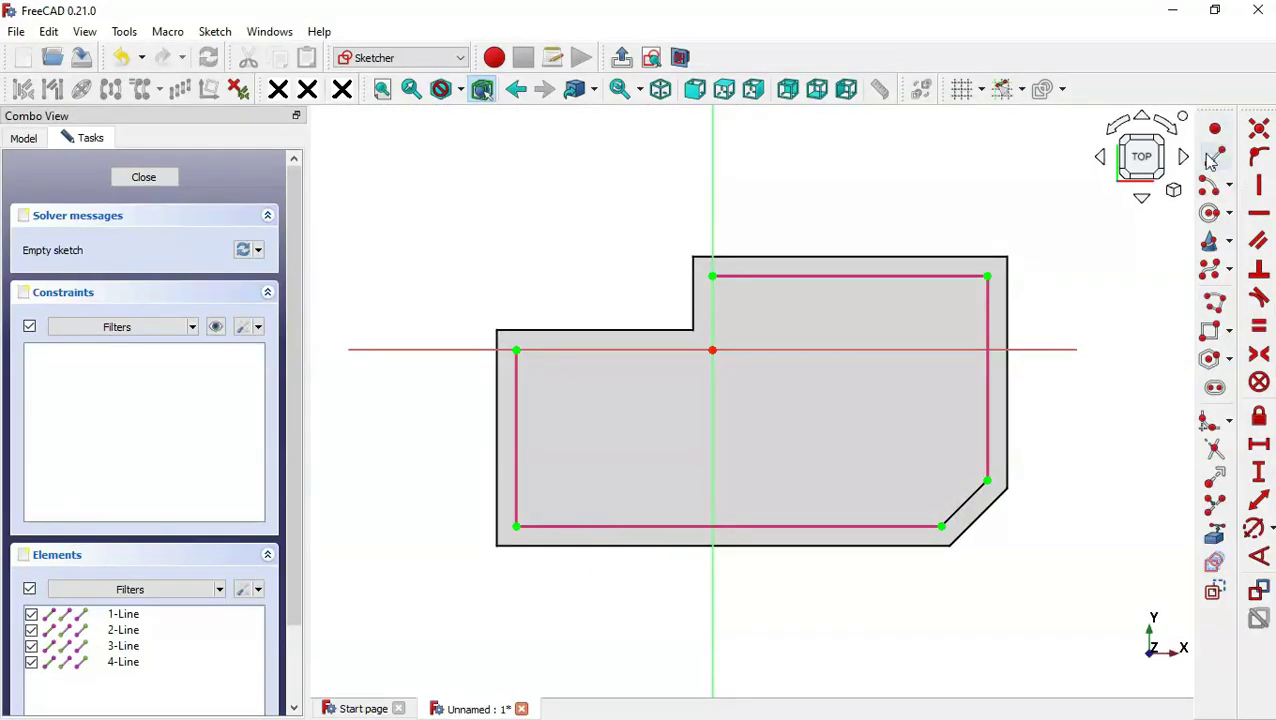
pyautogui.click(1216, 391)
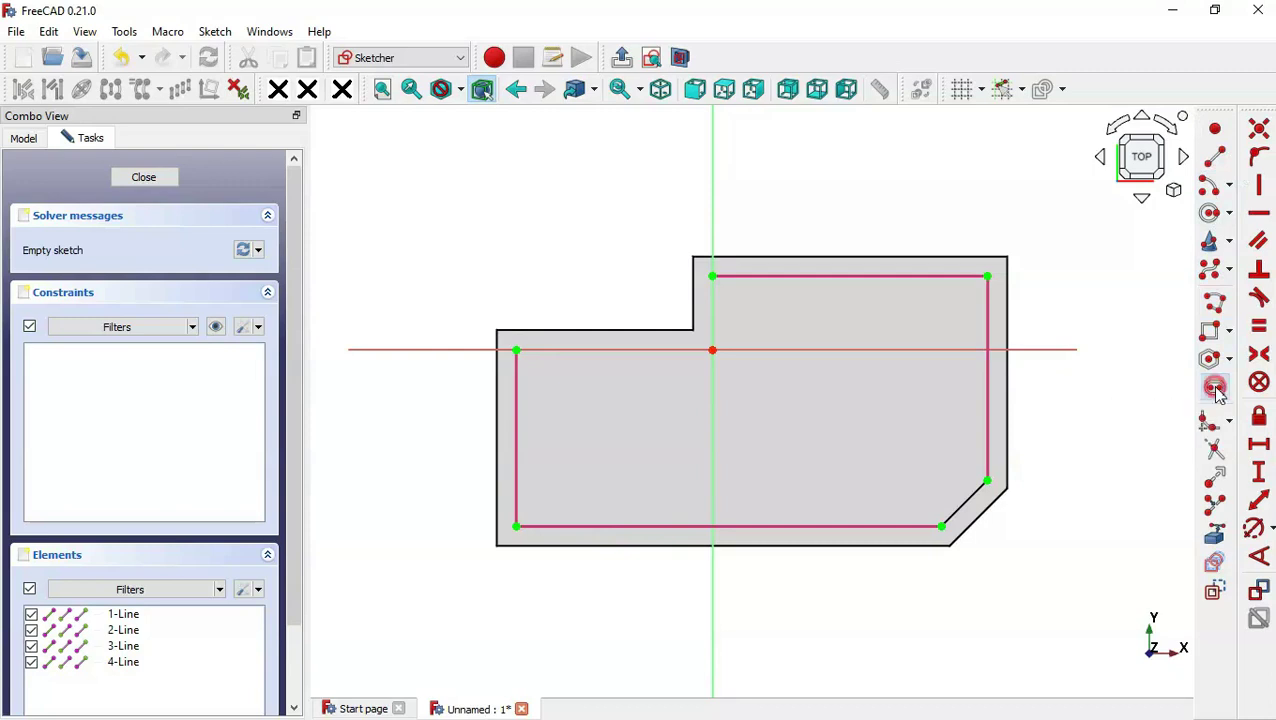
pyautogui.click(516, 399)
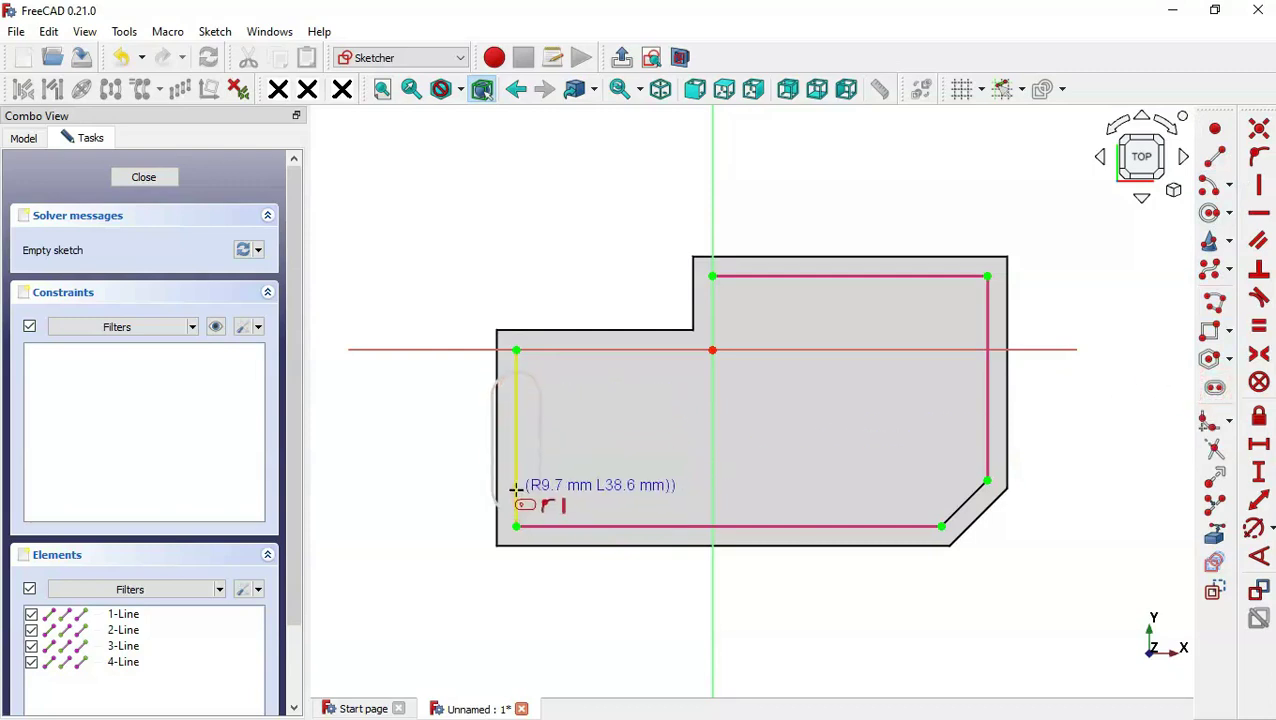
pyautogui.click(516, 489)
pyautogui.scroll(2, 456, 427)
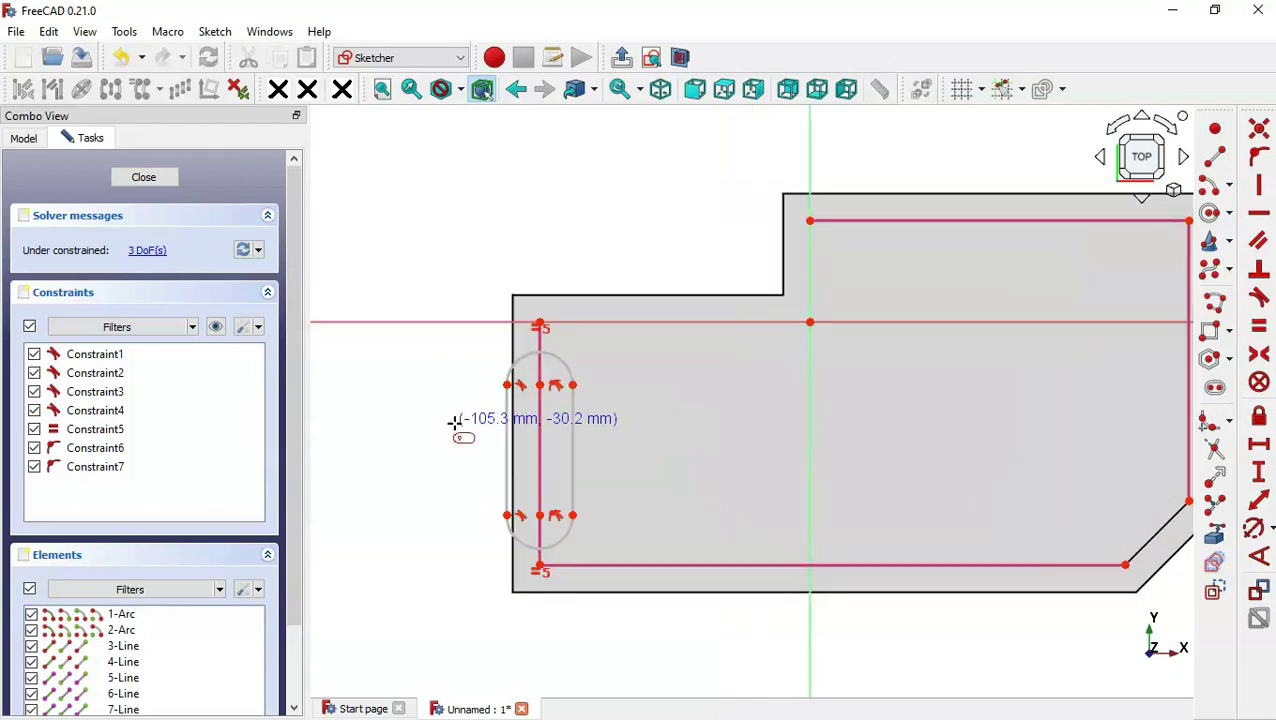
pyautogui.click(216, 327)
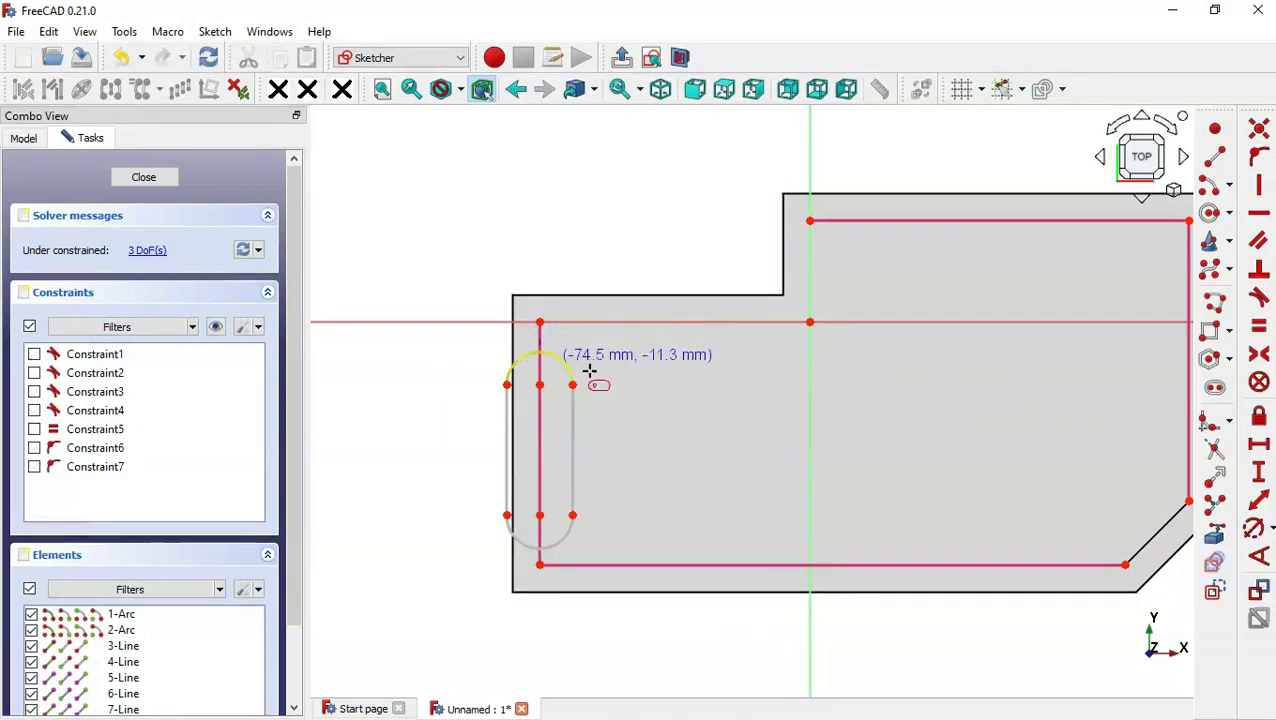
# Constrain the radius of the slot's upper end arc to 7 mm.
pyautogui.click(1256, 528)
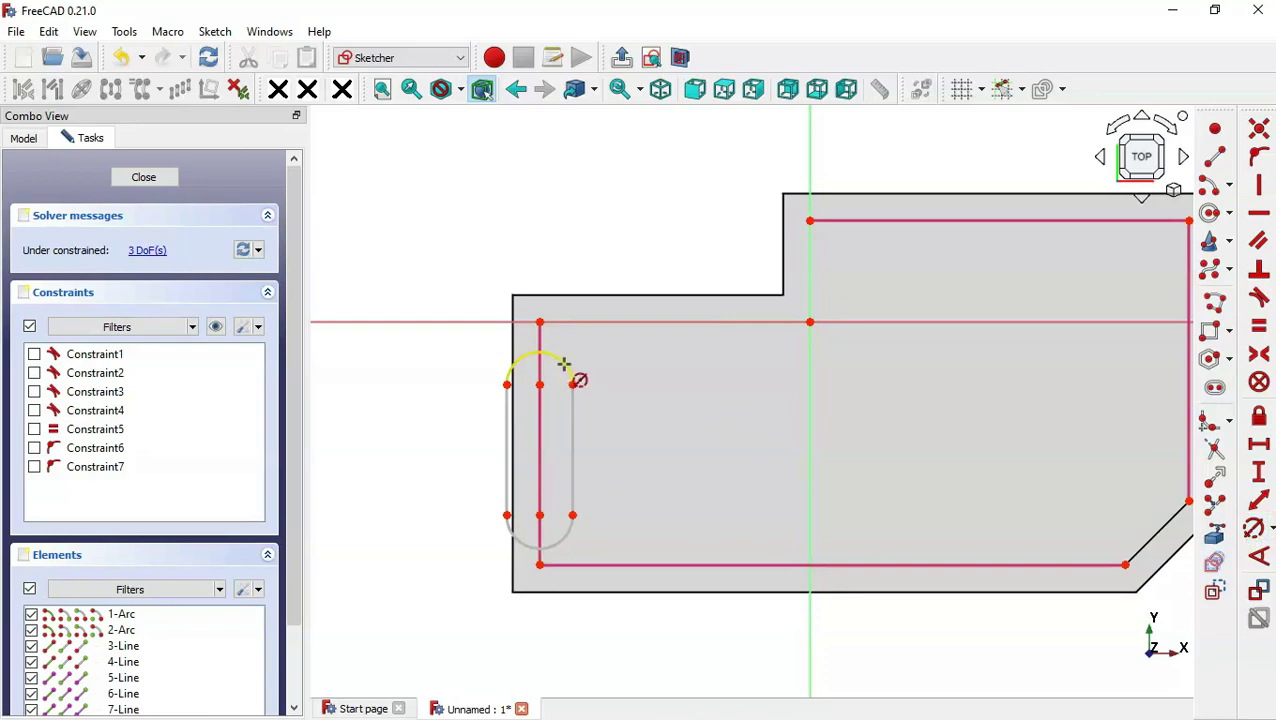
pyautogui.click(564, 363)
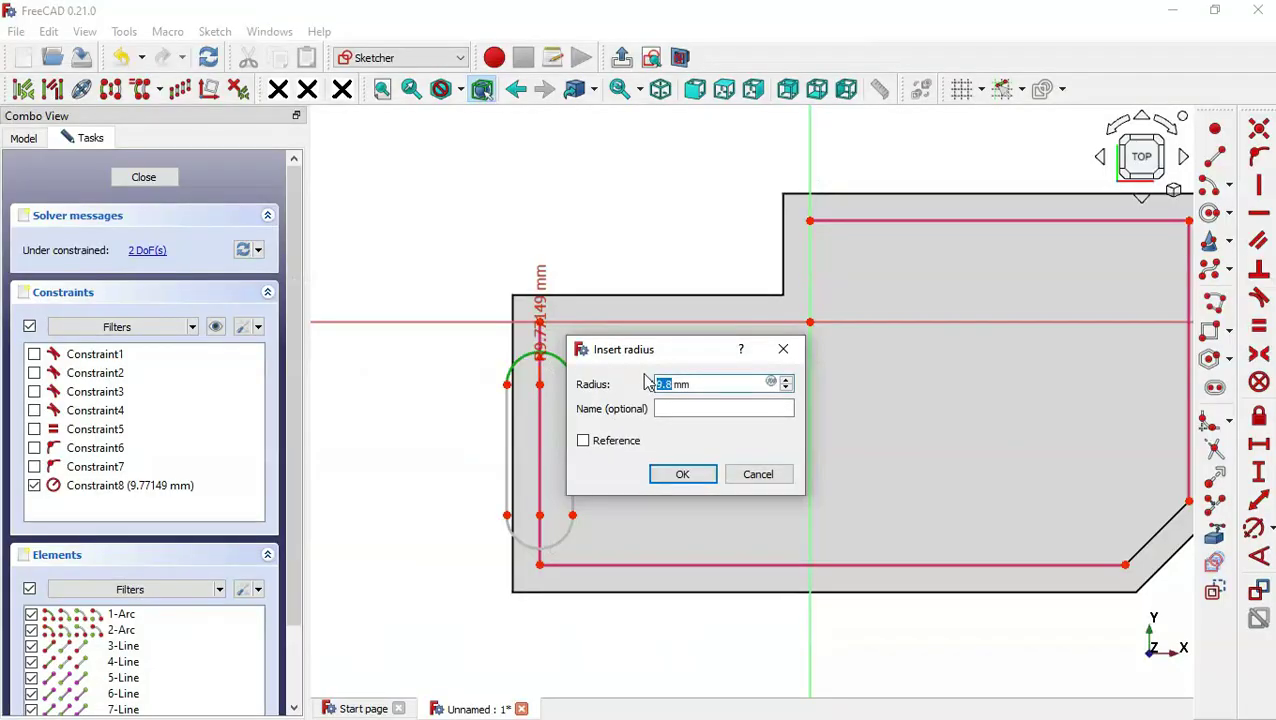
pyautogui.write('7')
pyautogui.press('Return')
# Check the left boss spacing in 88.pdf and set the length of the slot's straight side to 28 mm.
pyautogui.hotkey('alt', 'Tab')
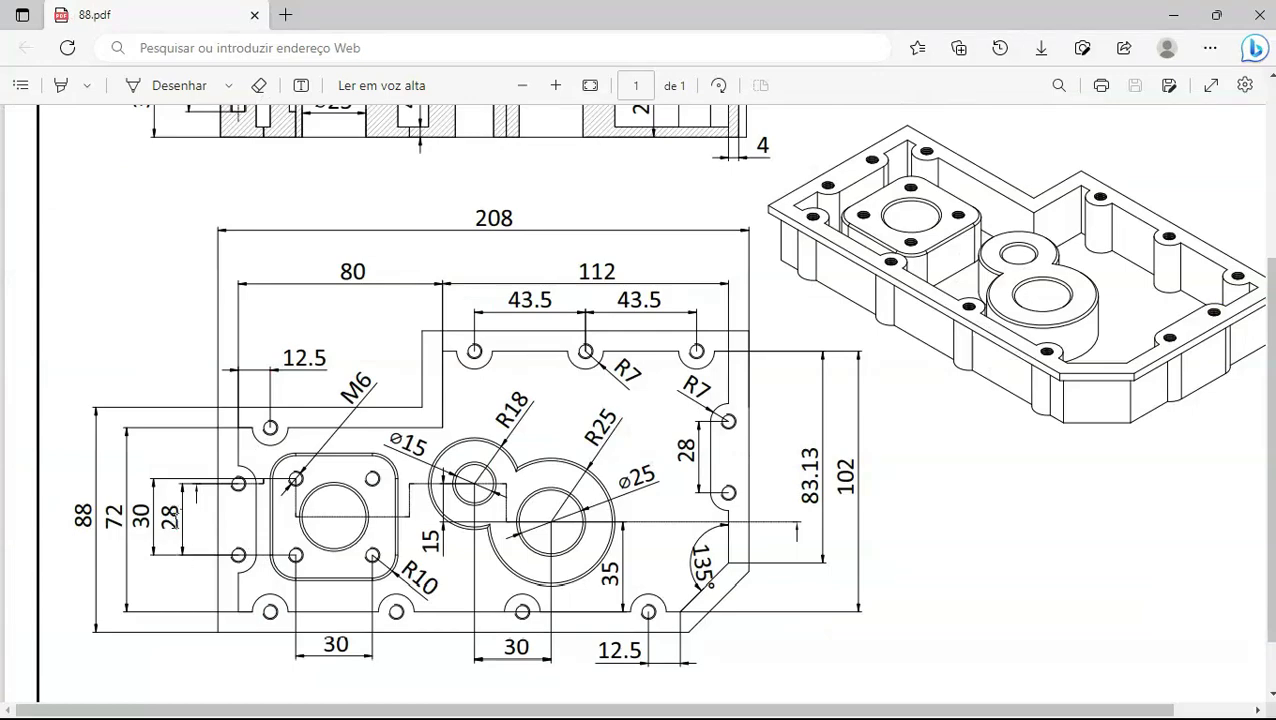
pyautogui.hotkey('alt', 'Tab')
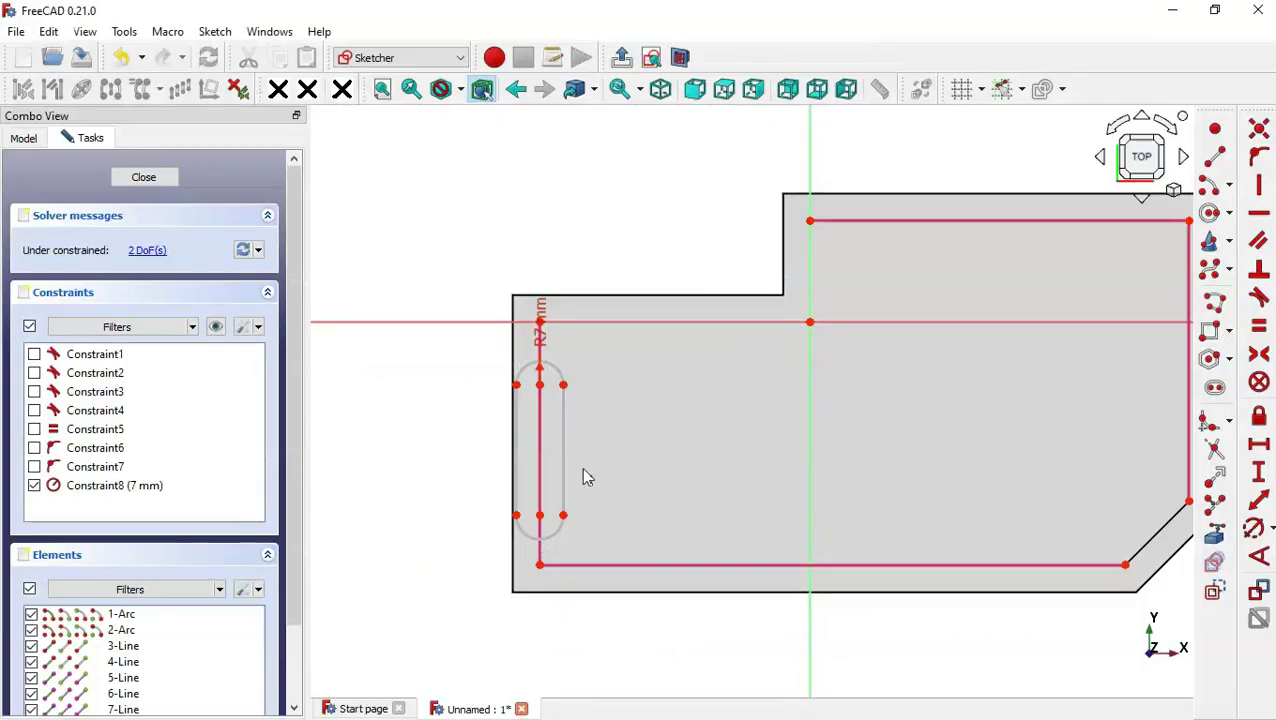
pyautogui.click(1258, 470)
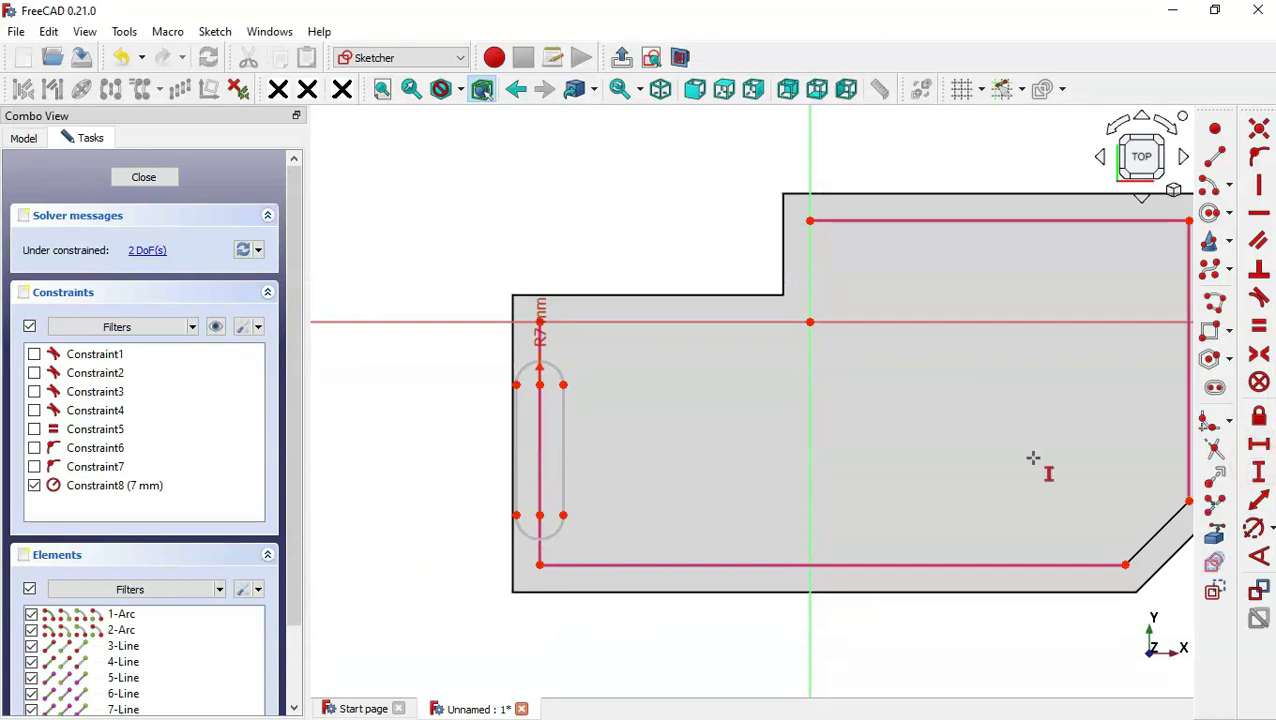
pyautogui.click(564, 422)
pyautogui.write('28')
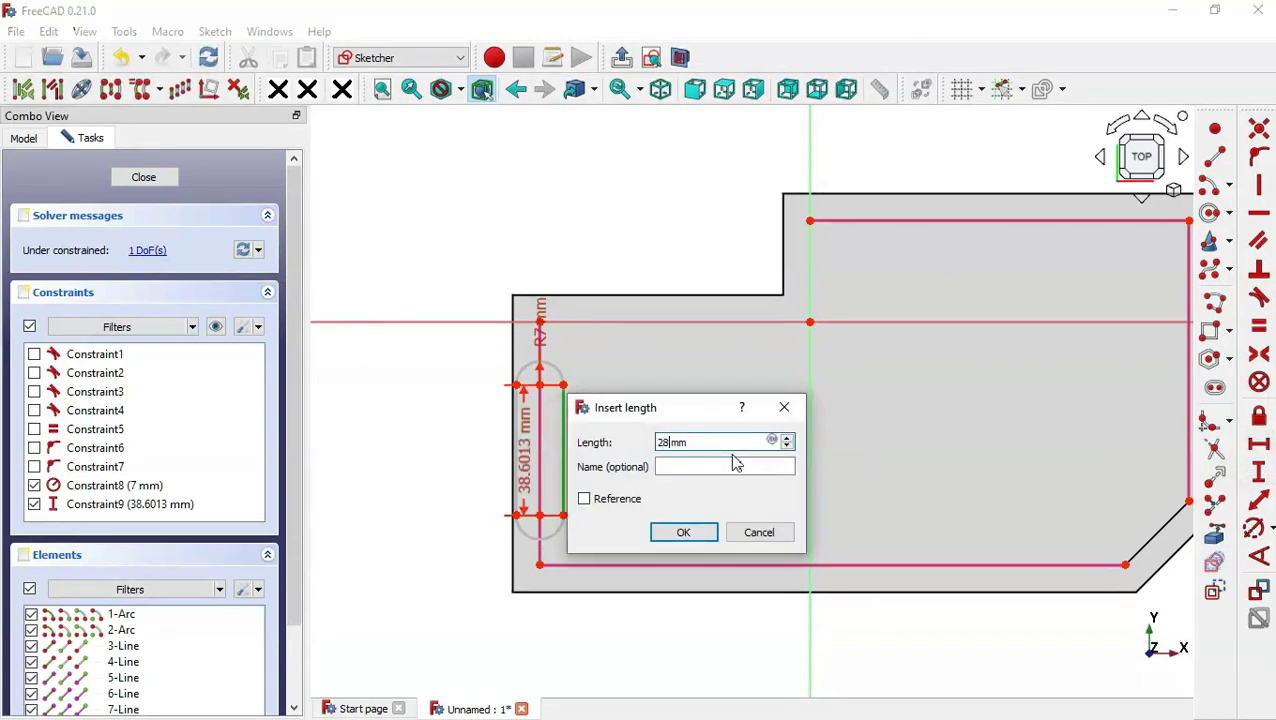
pyautogui.press('Return')
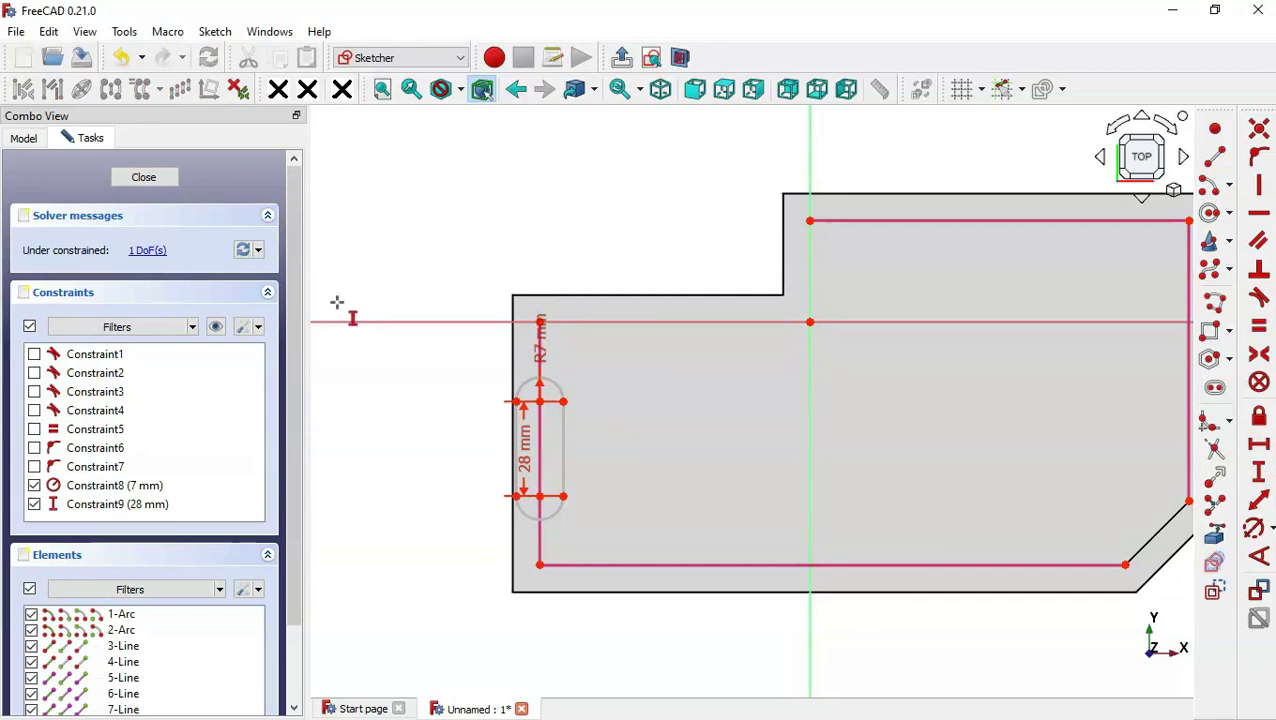
# Consult 88.pdf again, hide the slot's dimensions and place a point on the left inner edge near the slot's middle.
pyautogui.hotkey('alt', 'Tab')
pyautogui.hotkey('alt', 'Tab')
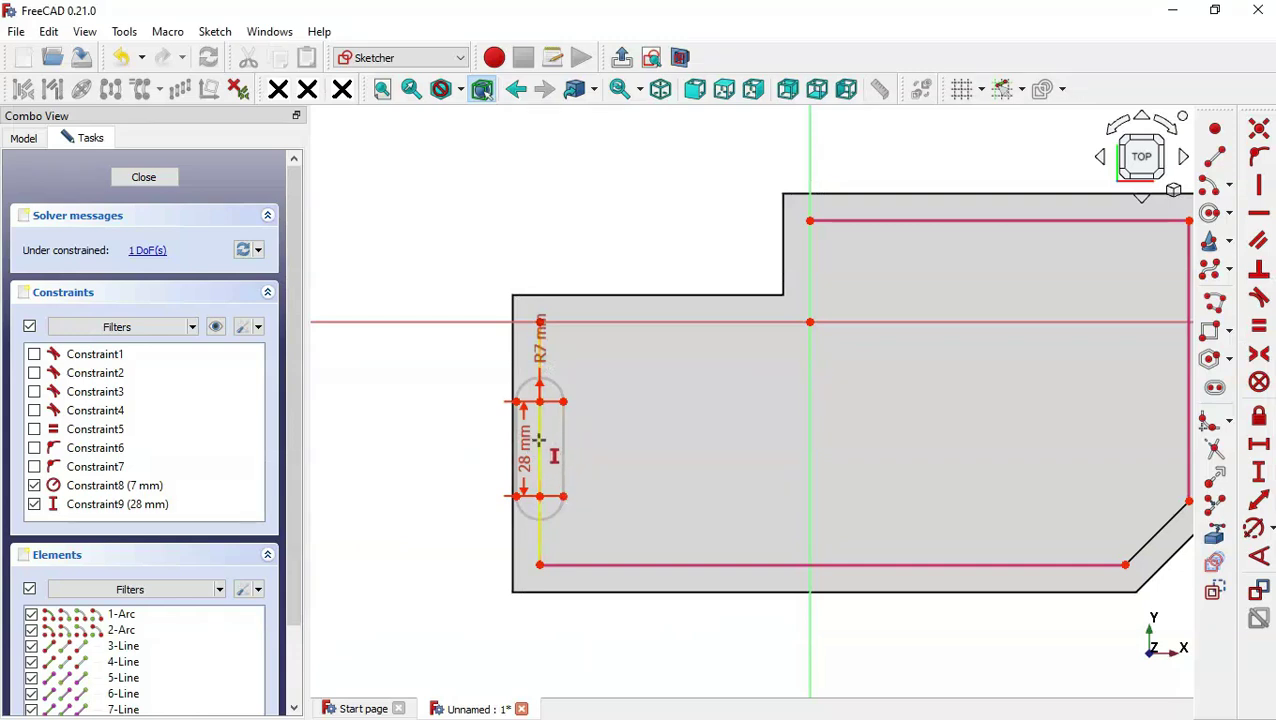
pyautogui.click(217, 328)
pyautogui.scroll(1, 530, 432)
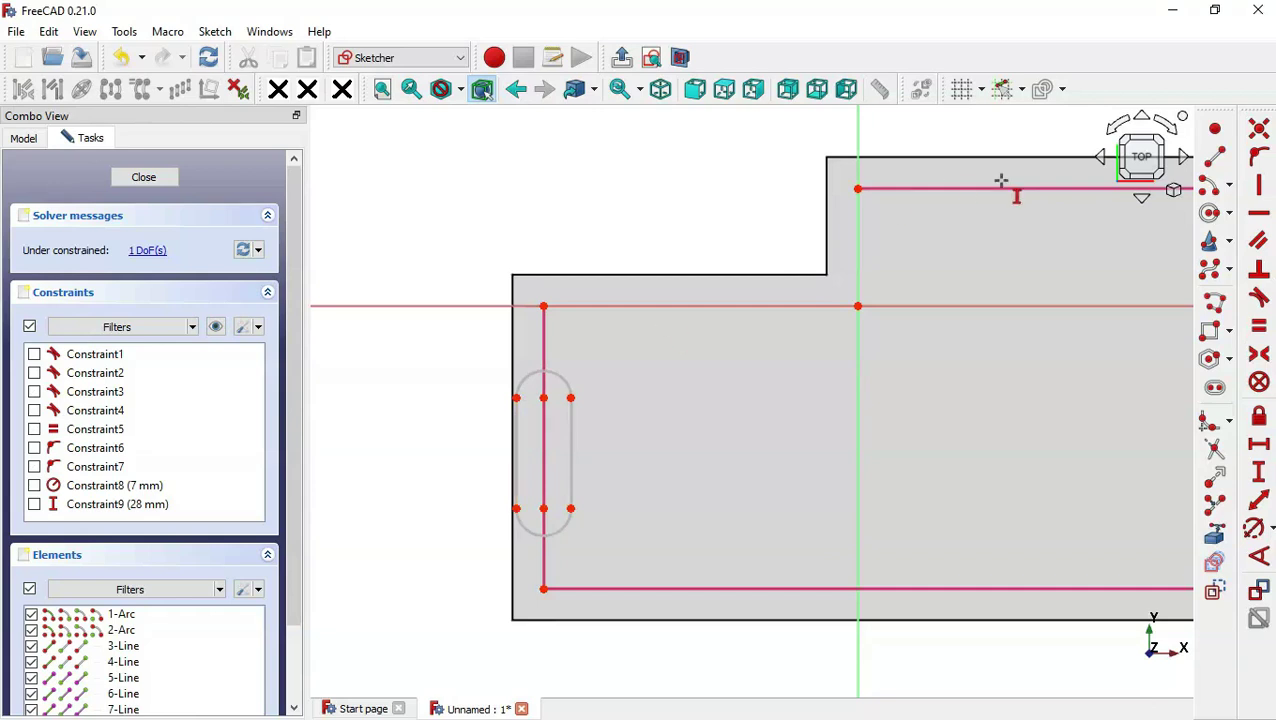
pyautogui.click(1216, 131)
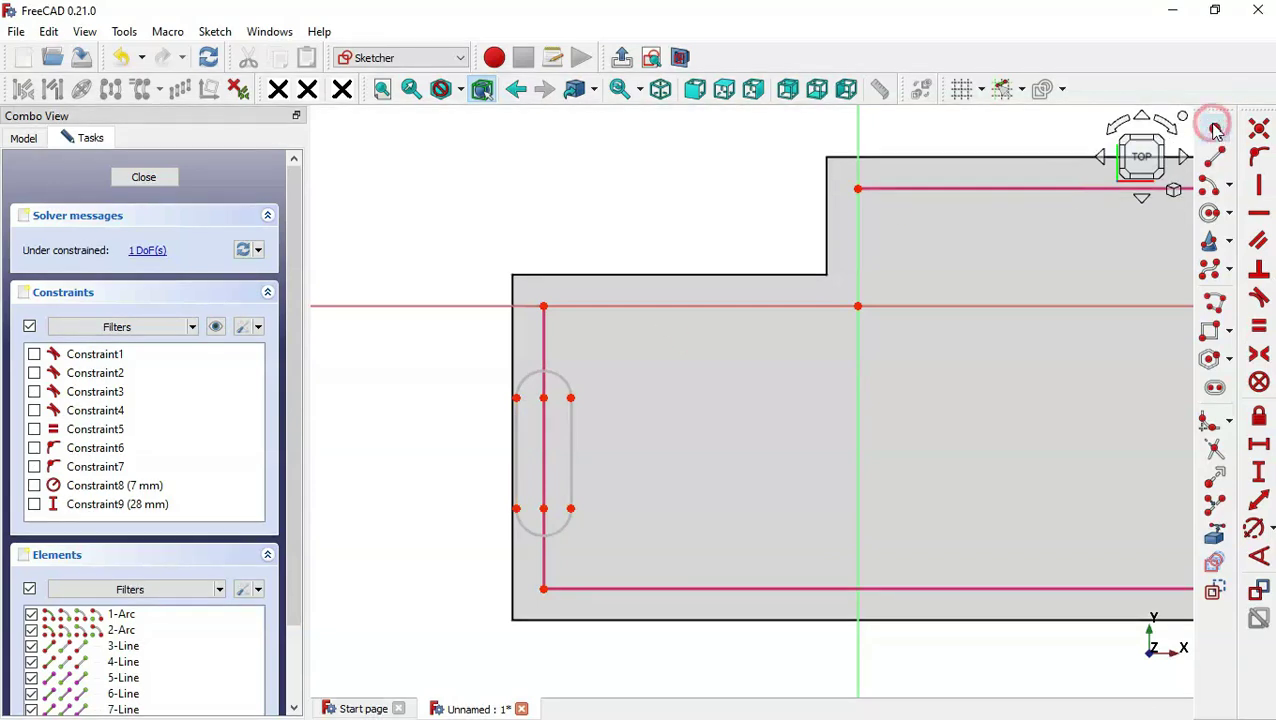
pyautogui.click(541, 451)
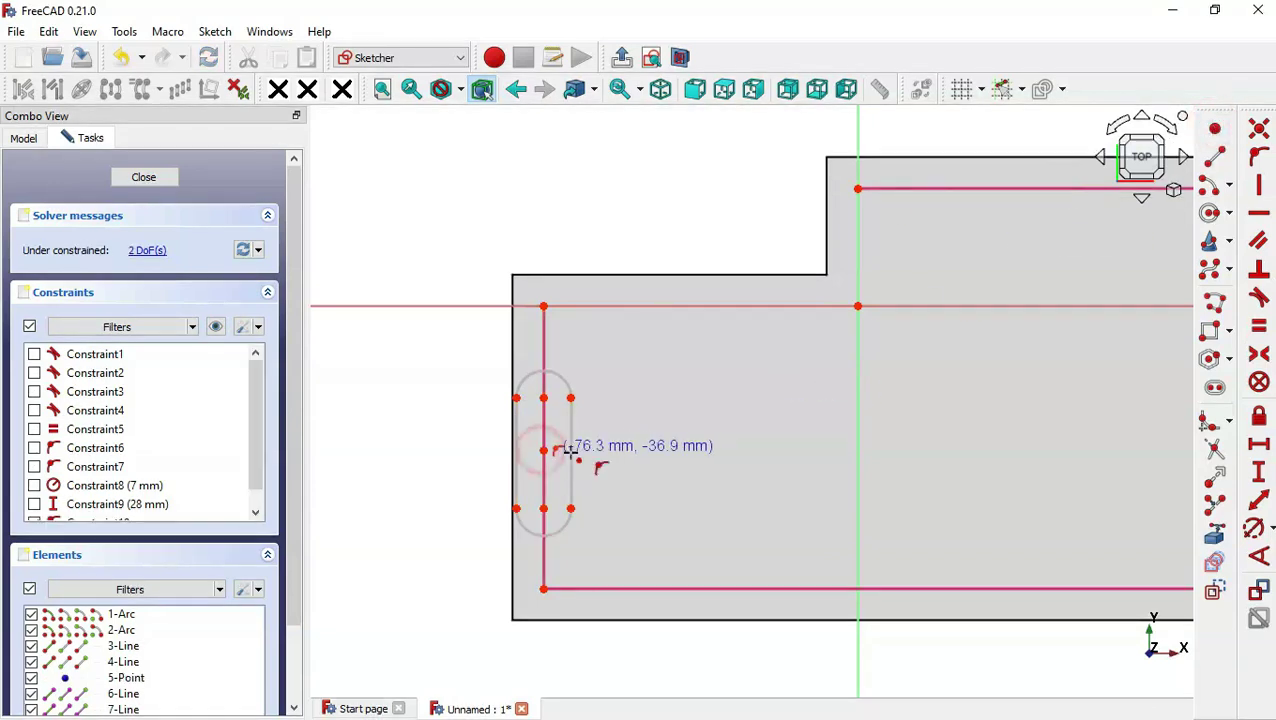
# Make the point symmetric between the slot's two arc centres and between the endpoints of the left inner edge.
pyautogui.click(1259, 356)
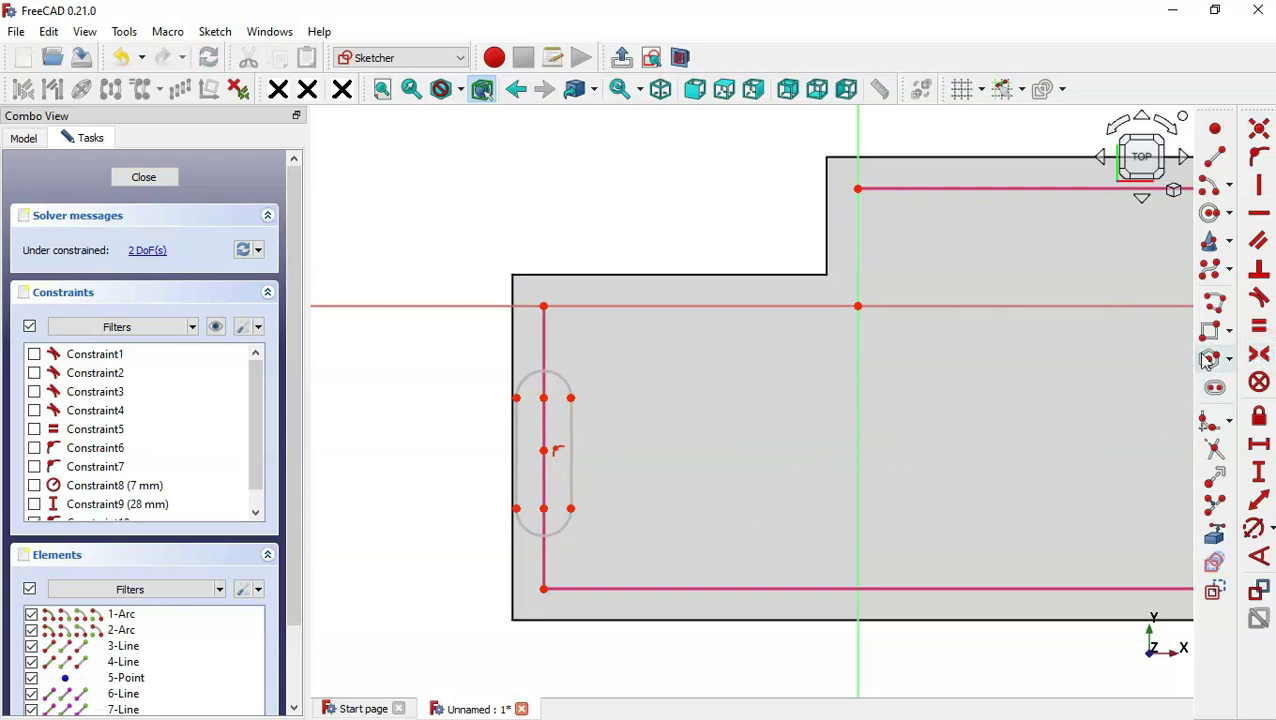
pyautogui.click(543, 398)
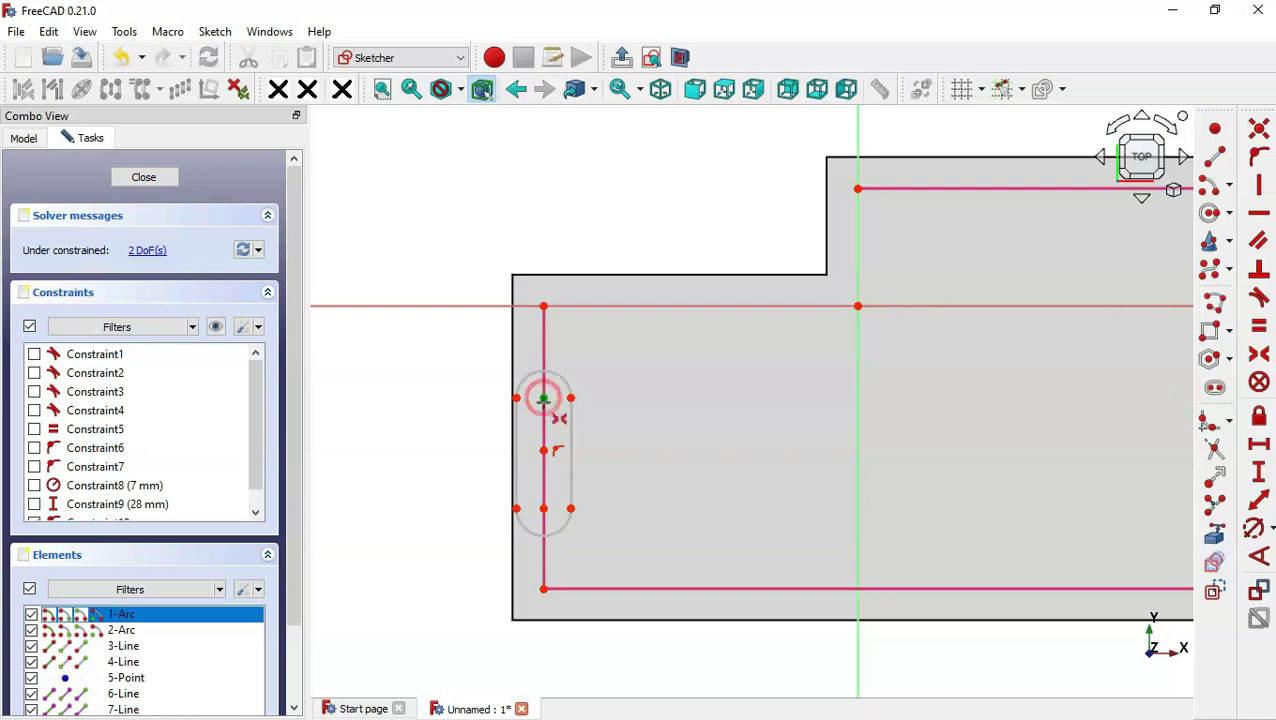
pyautogui.click(543, 509)
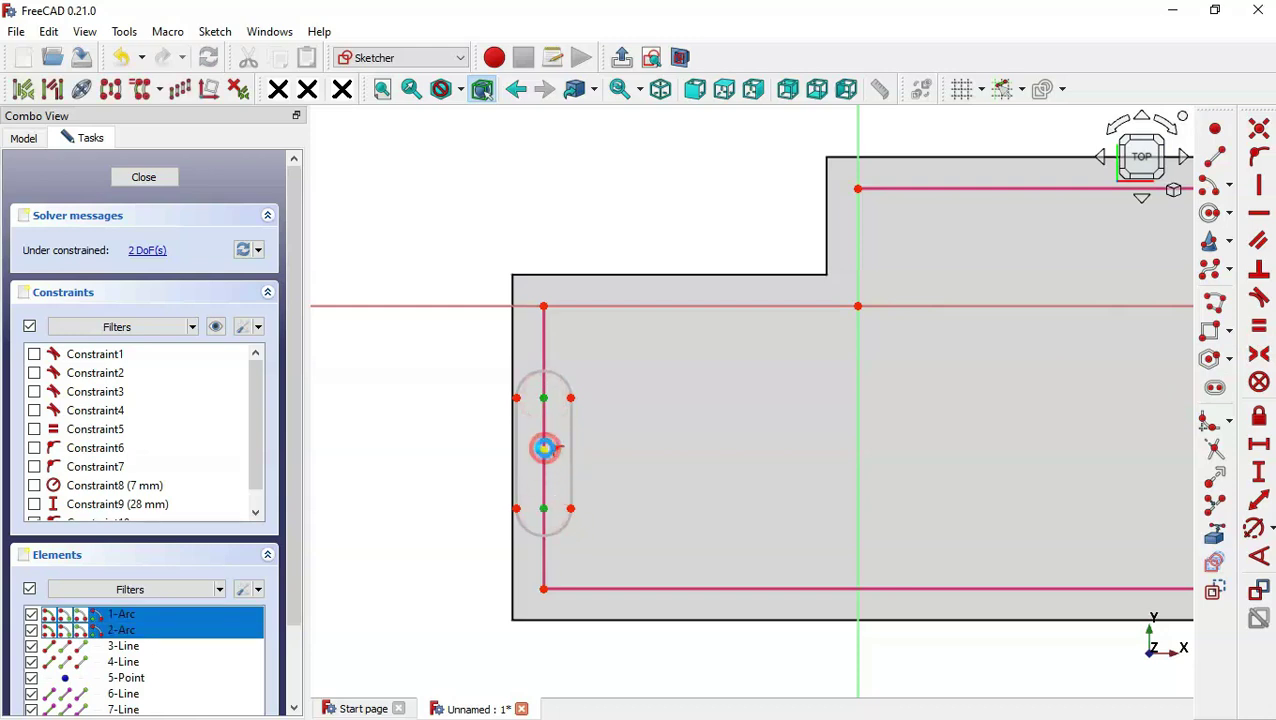
pyautogui.click(543, 452)
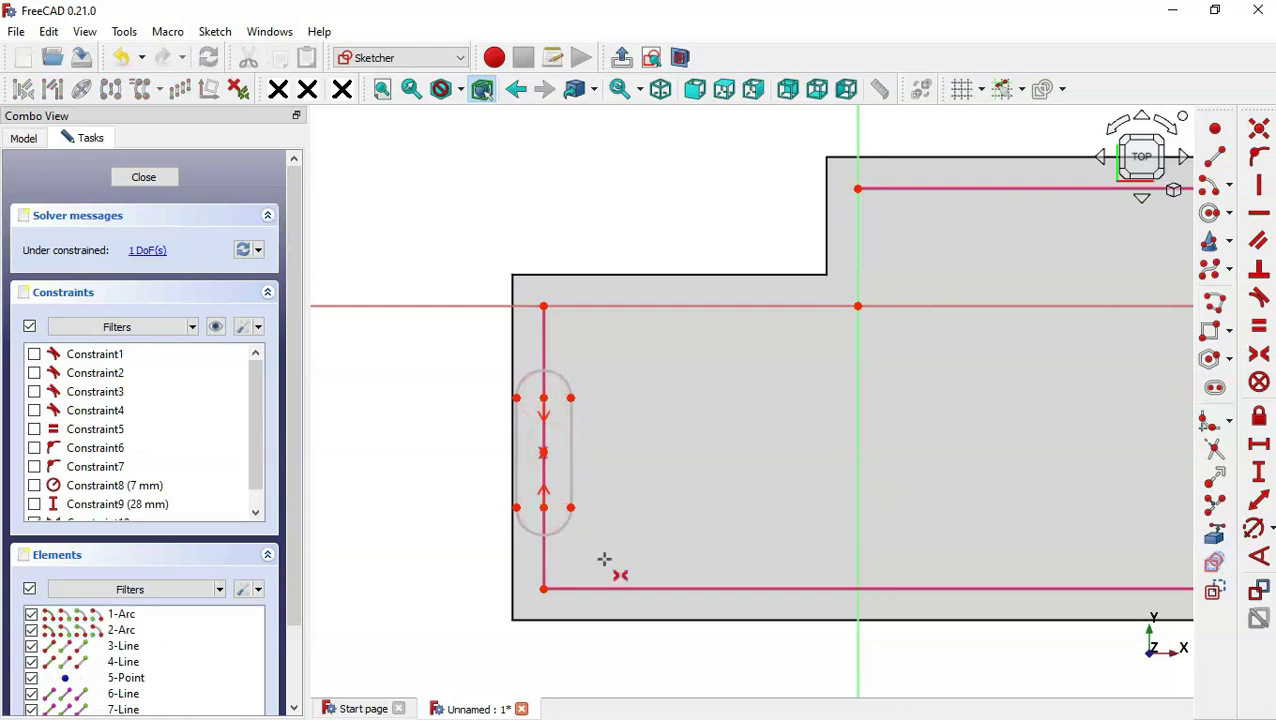
pyautogui.click(543, 306)
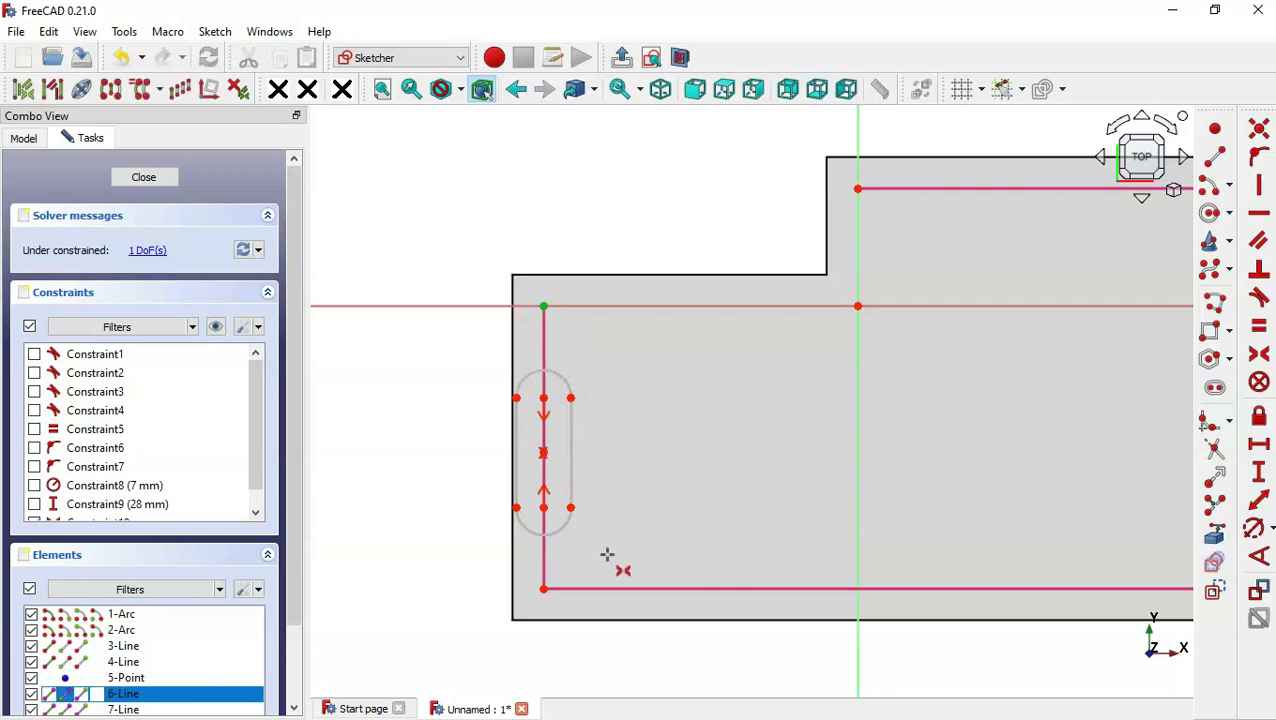
pyautogui.click(541, 587)
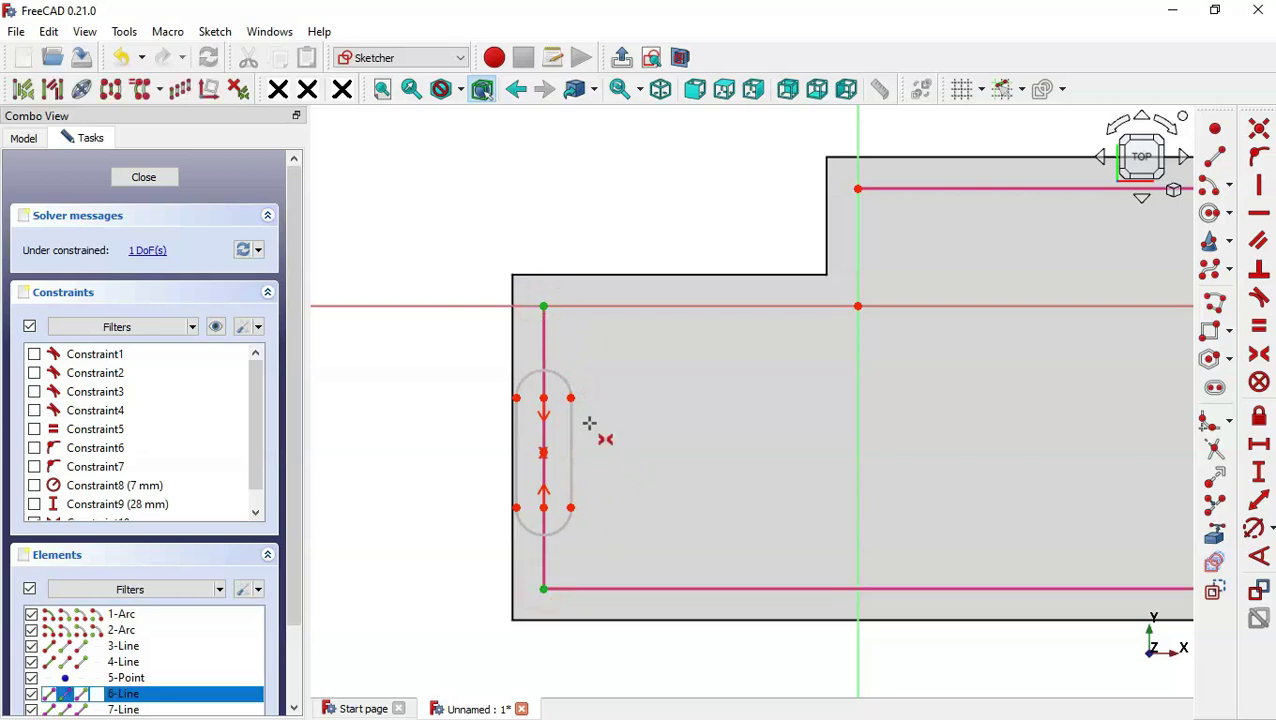
pyautogui.click(543, 452)
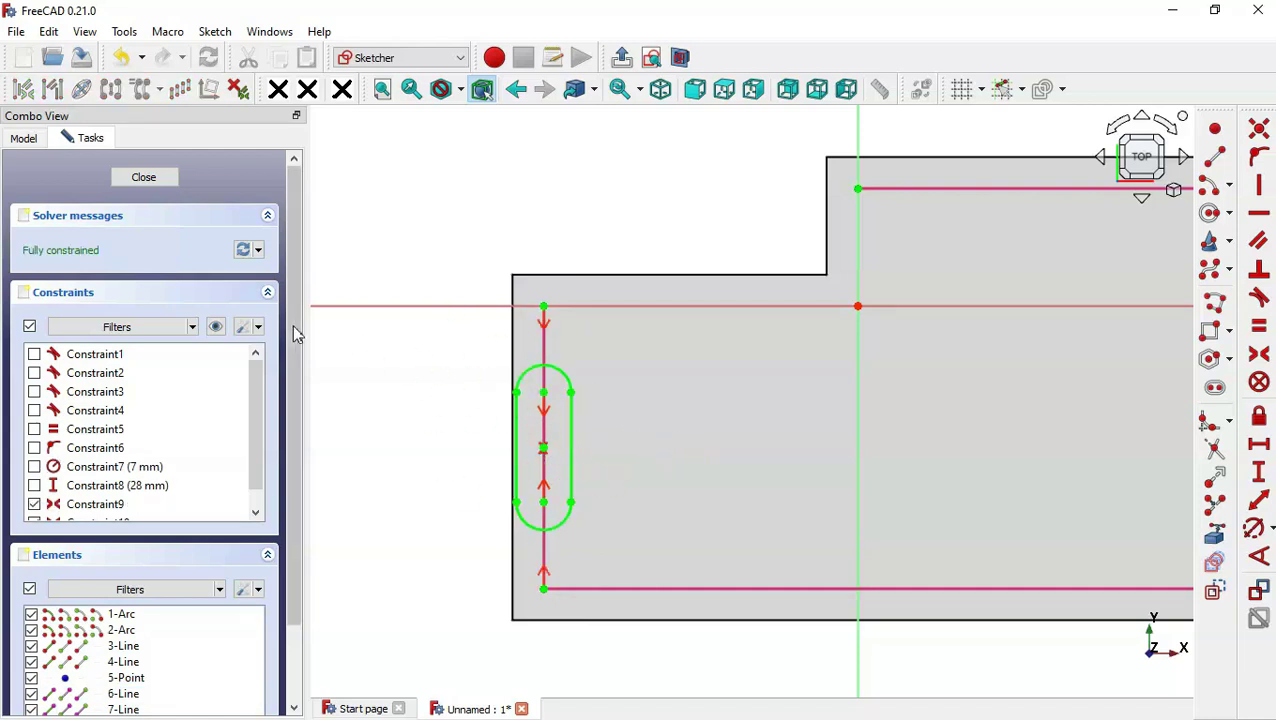
pyautogui.press('Escape')
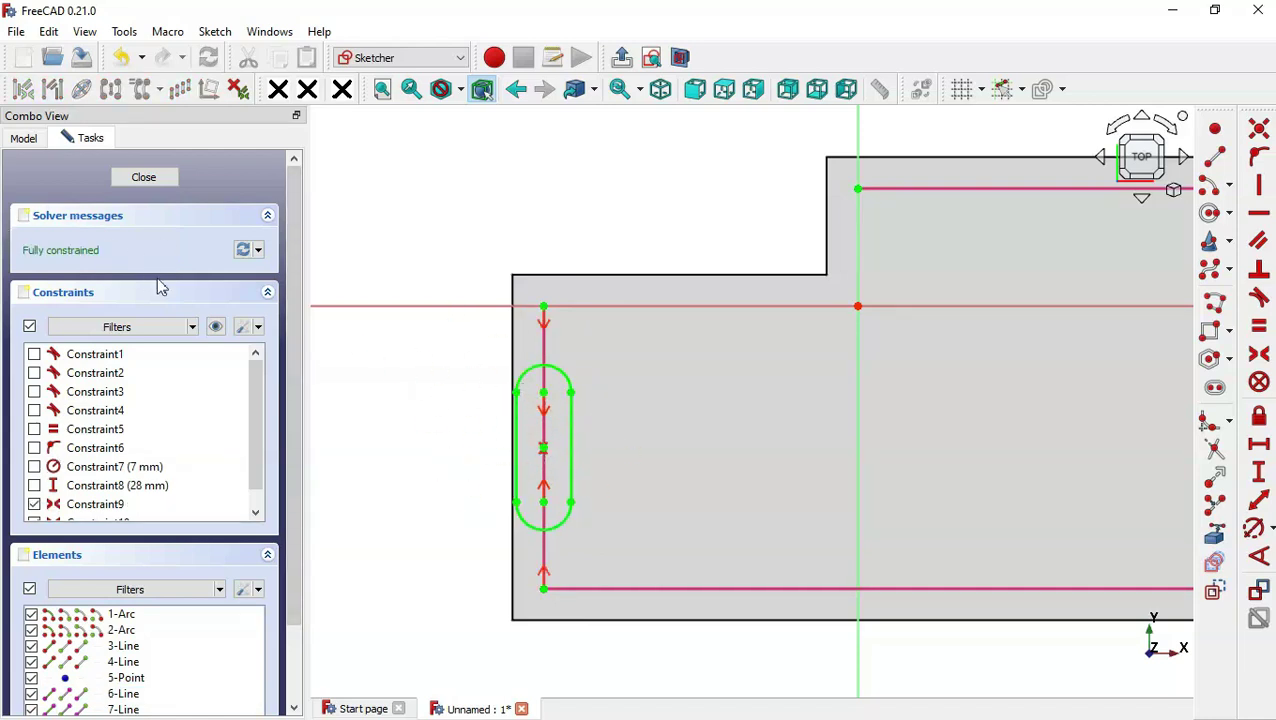
# Check the right-hand bosses in 88.pdf and clone the slot with its midpoint to just outside the rim's right side, about 213.4 mm away.
pyautogui.hotkey('alt', 'Tab')
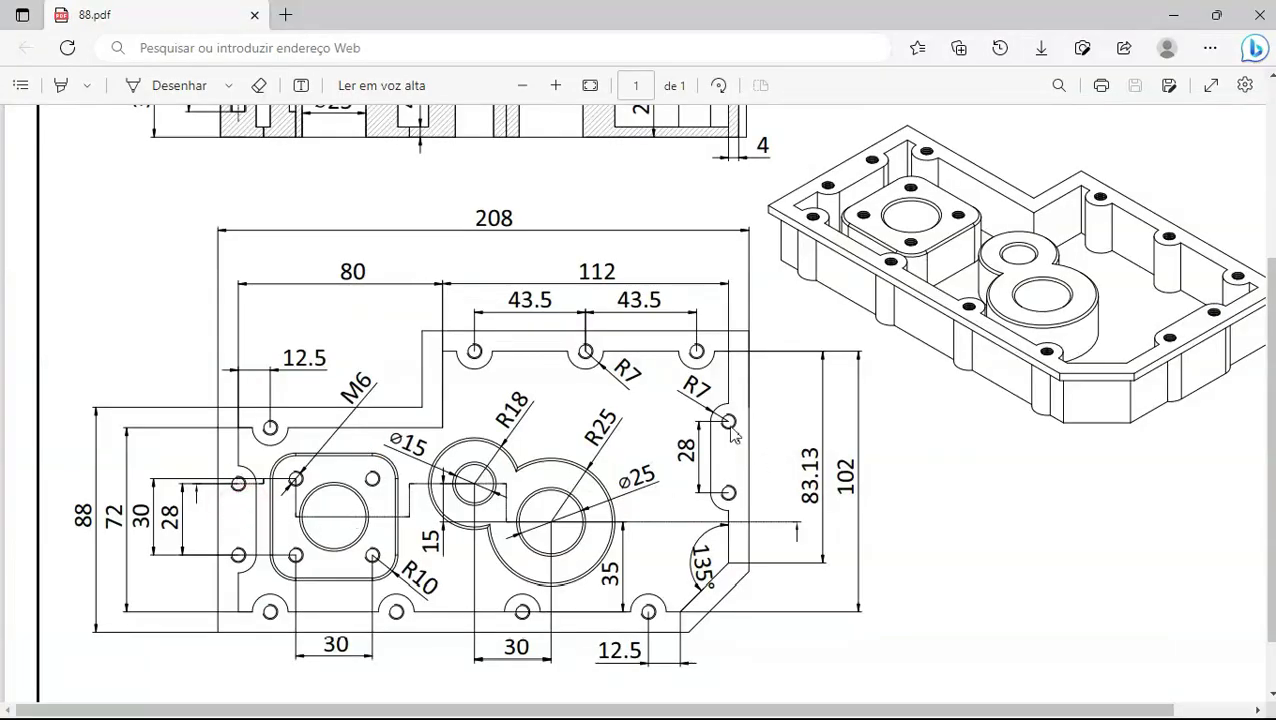
pyautogui.hotkey('alt', 'Tab')
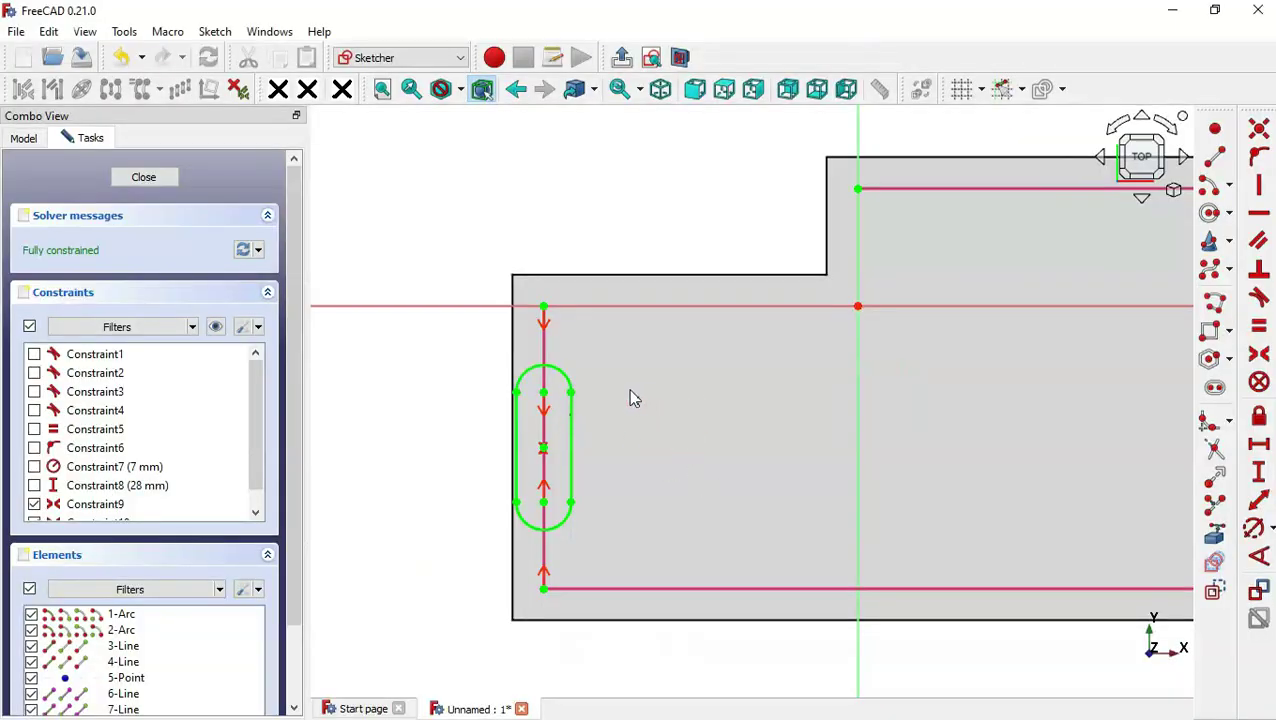
pyautogui.moveTo(478, 344); pyautogui.dragTo(624, 561)
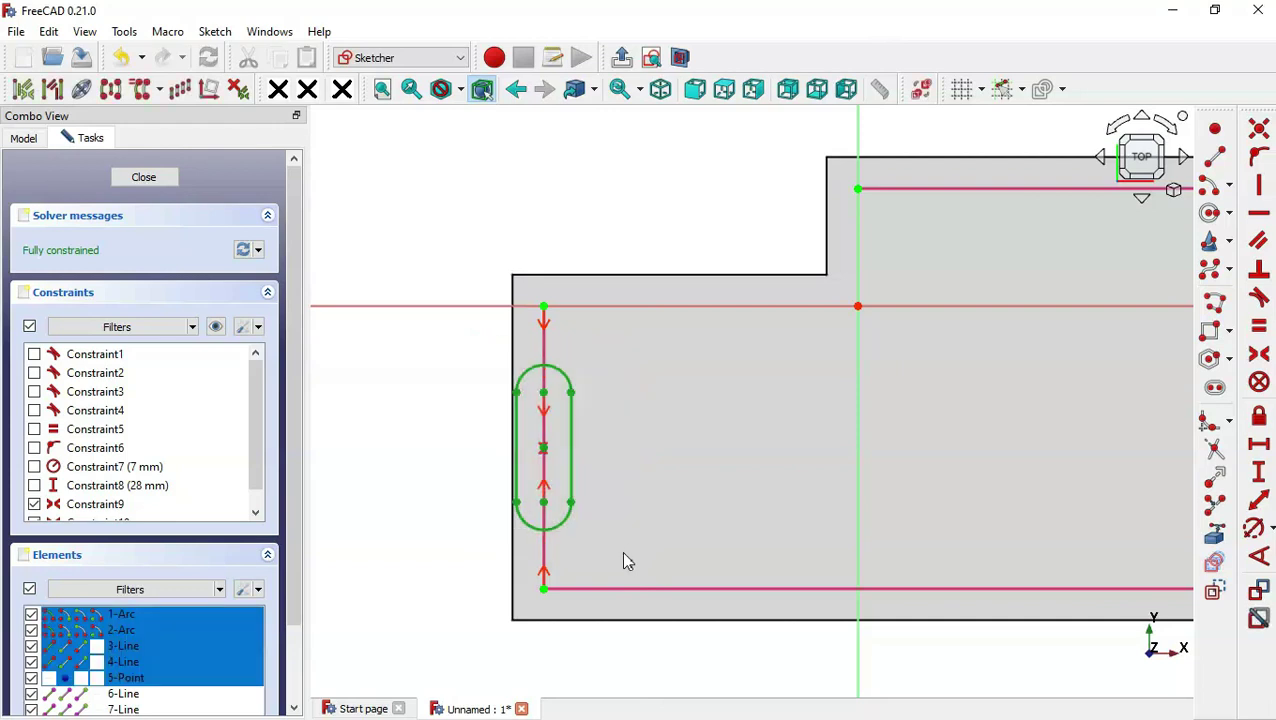
pyautogui.click(543, 448)
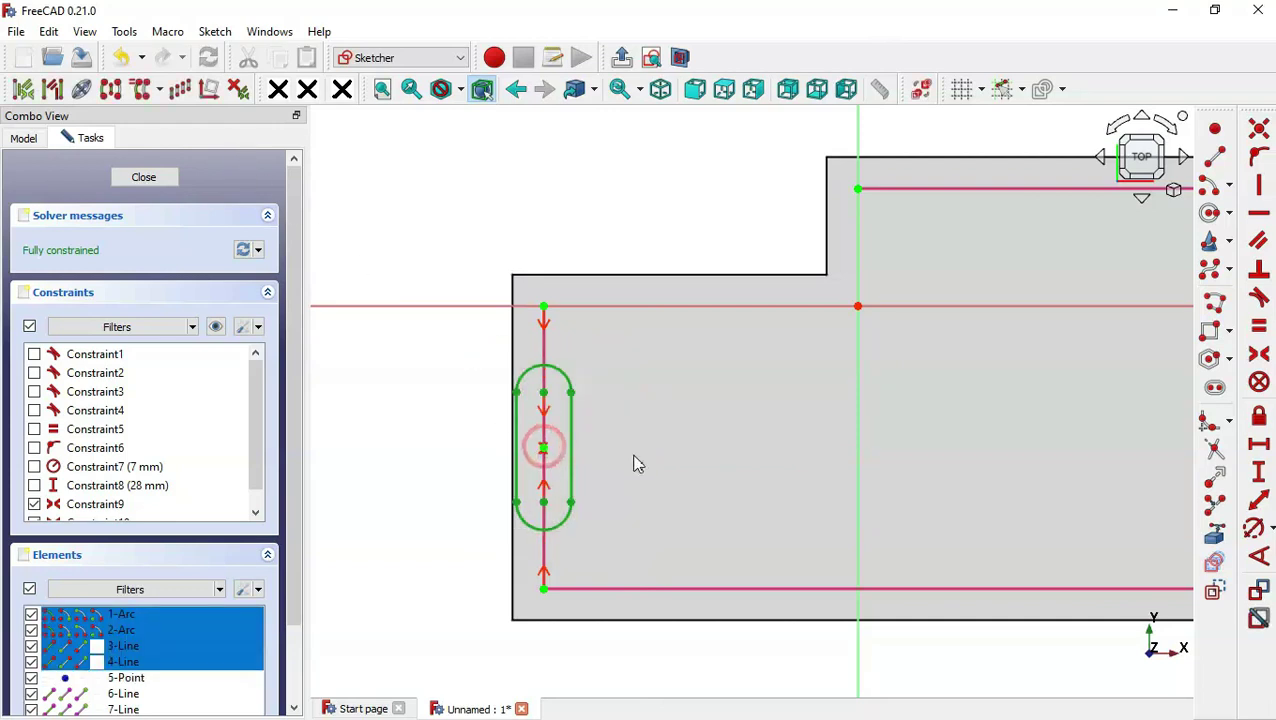
pyautogui.click(543, 449)
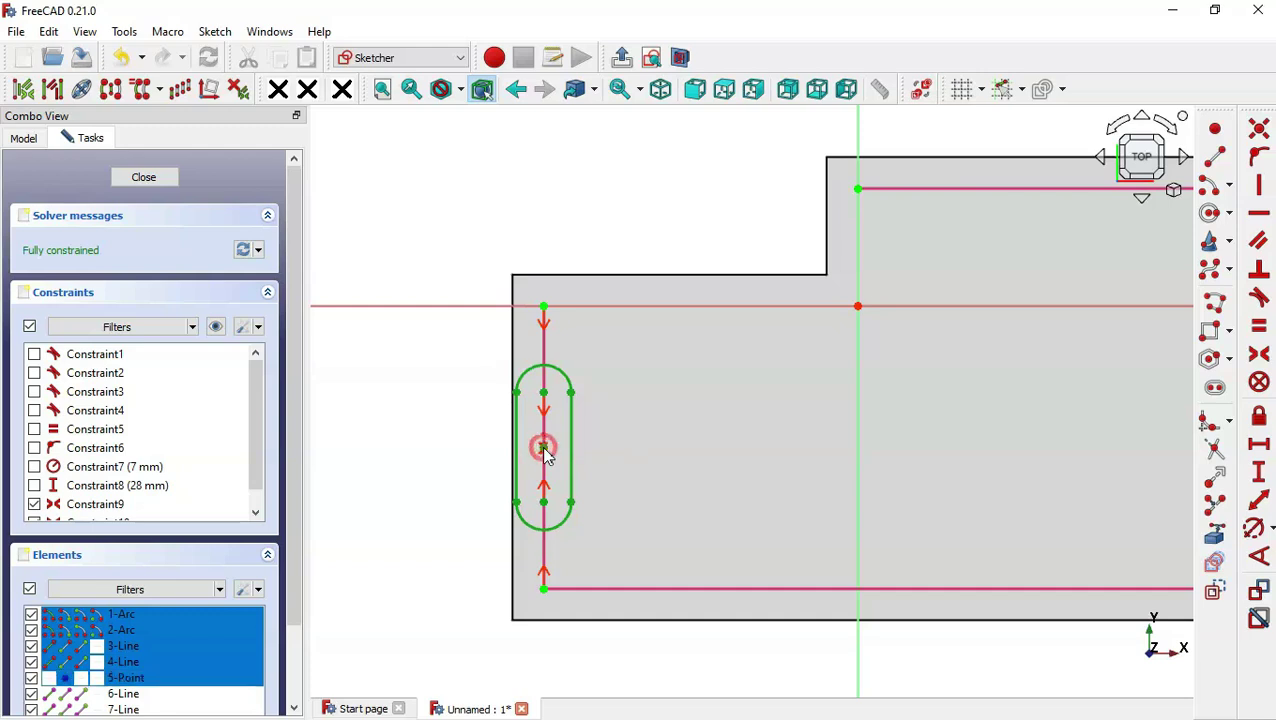
pyautogui.click(158, 94)
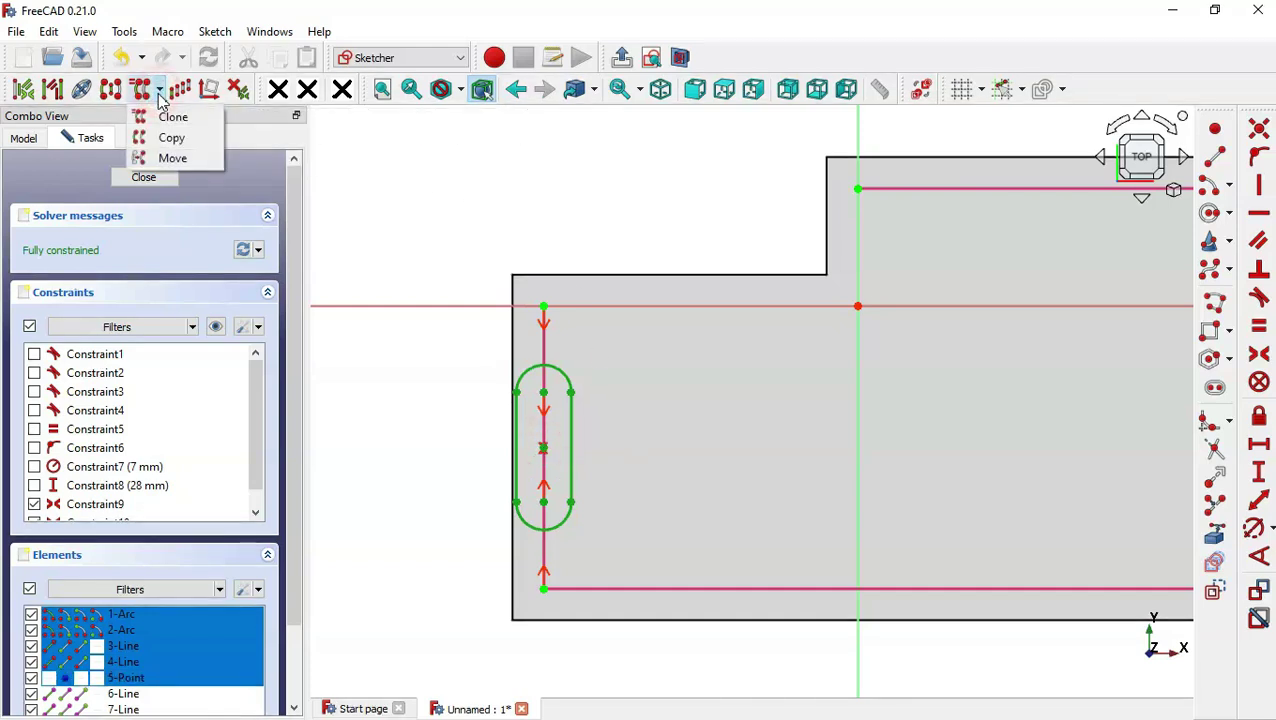
pyautogui.click(197, 121)
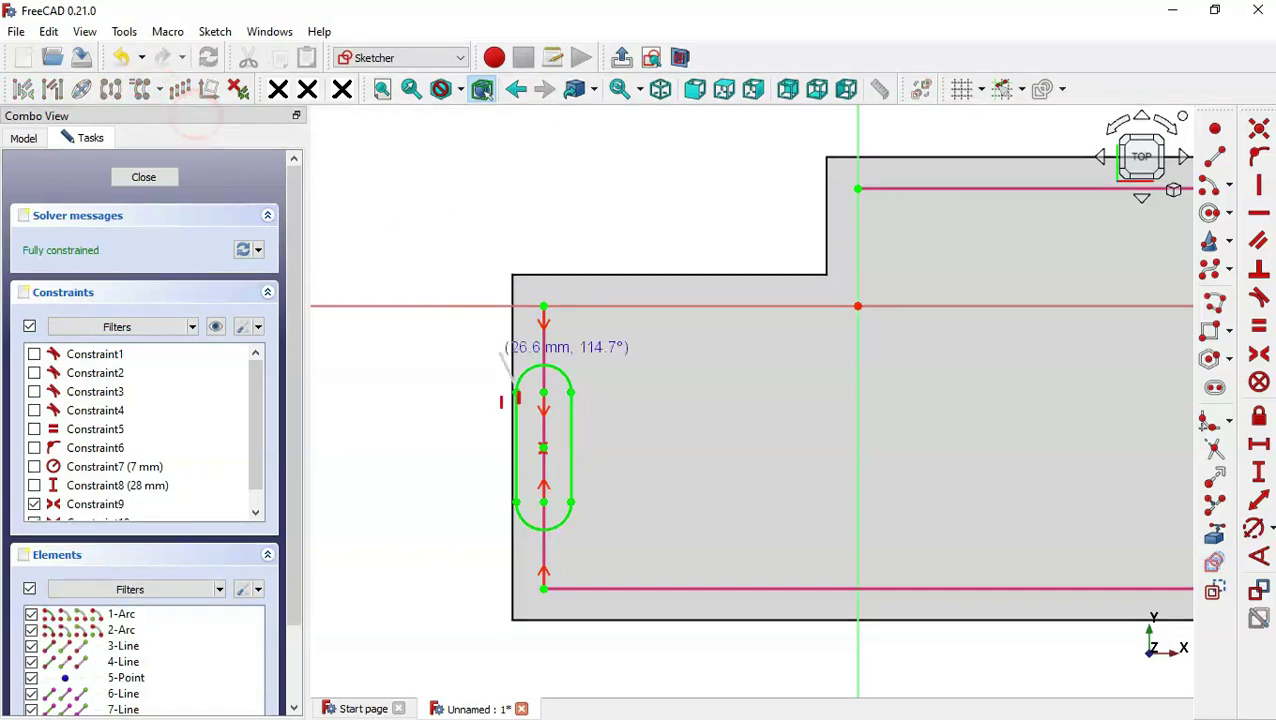
pyautogui.scroll(-5, 459, 455)
pyautogui.scroll(4, 857, 362)
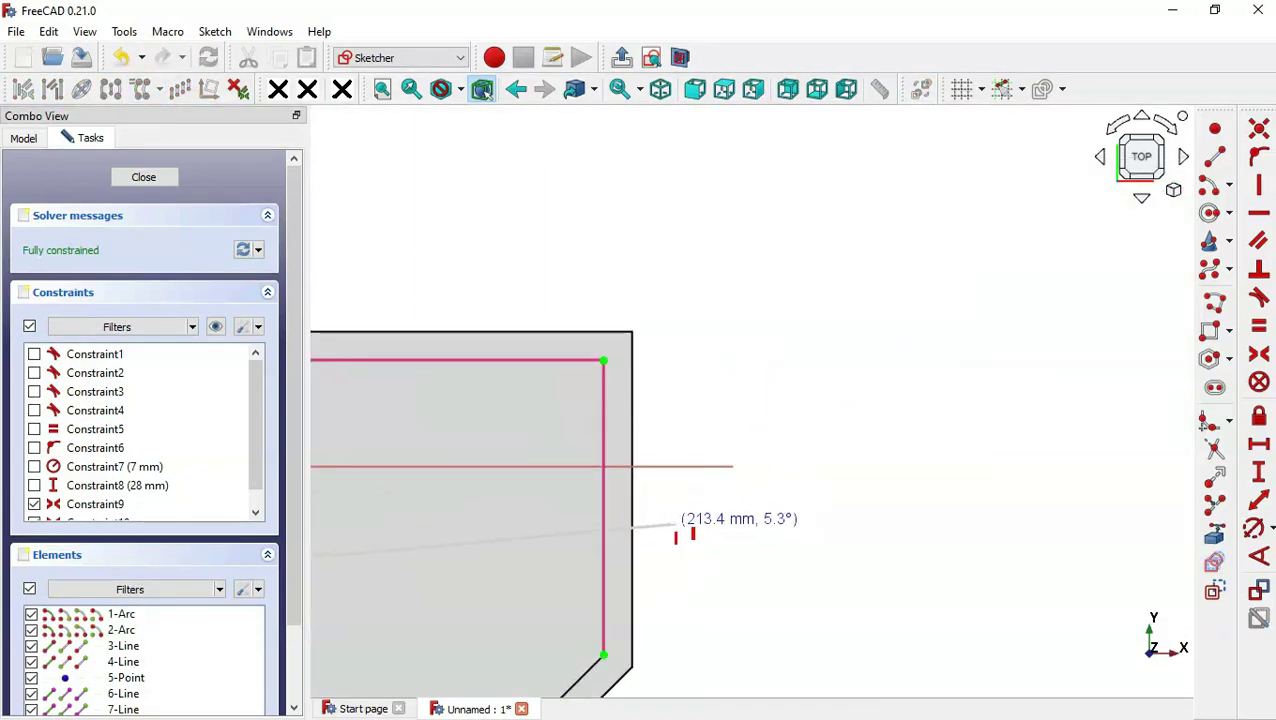
pyautogui.click(678, 526)
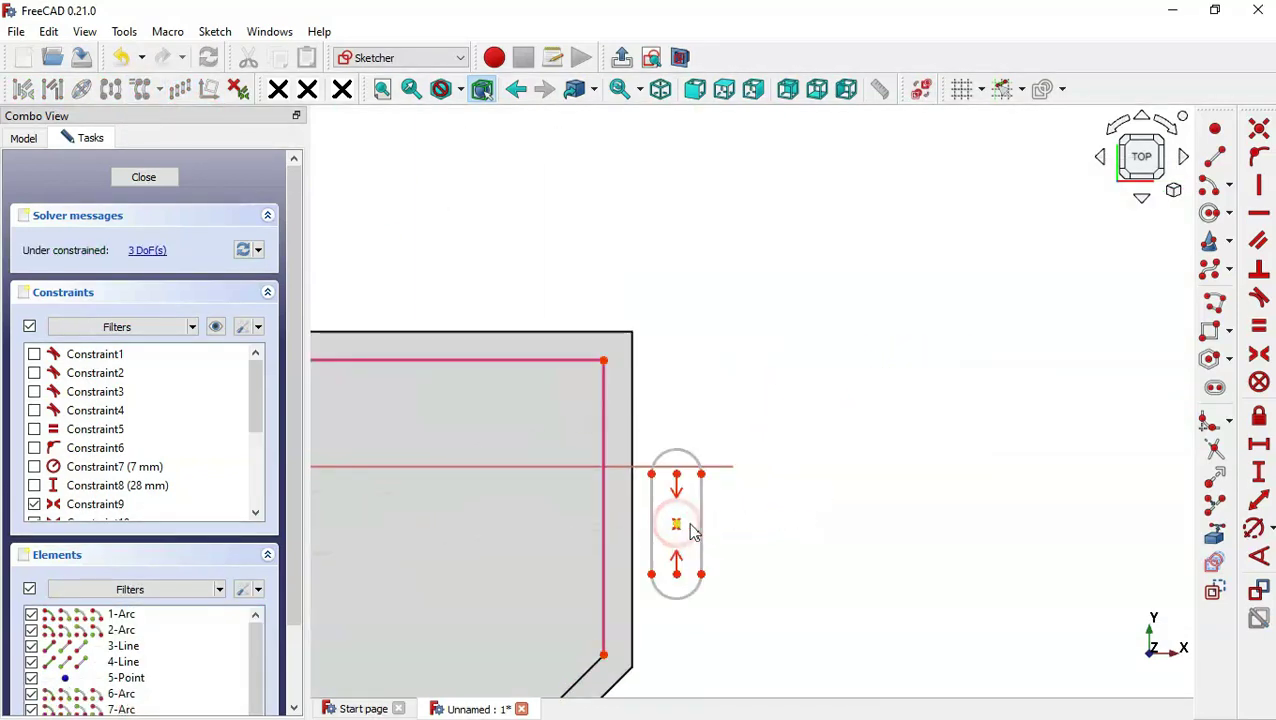
# Make the cloned slot's midpoint symmetric between the endpoints of the right inner edge and constrain the slot's straight side vertical.
pyautogui.click(1259, 355)
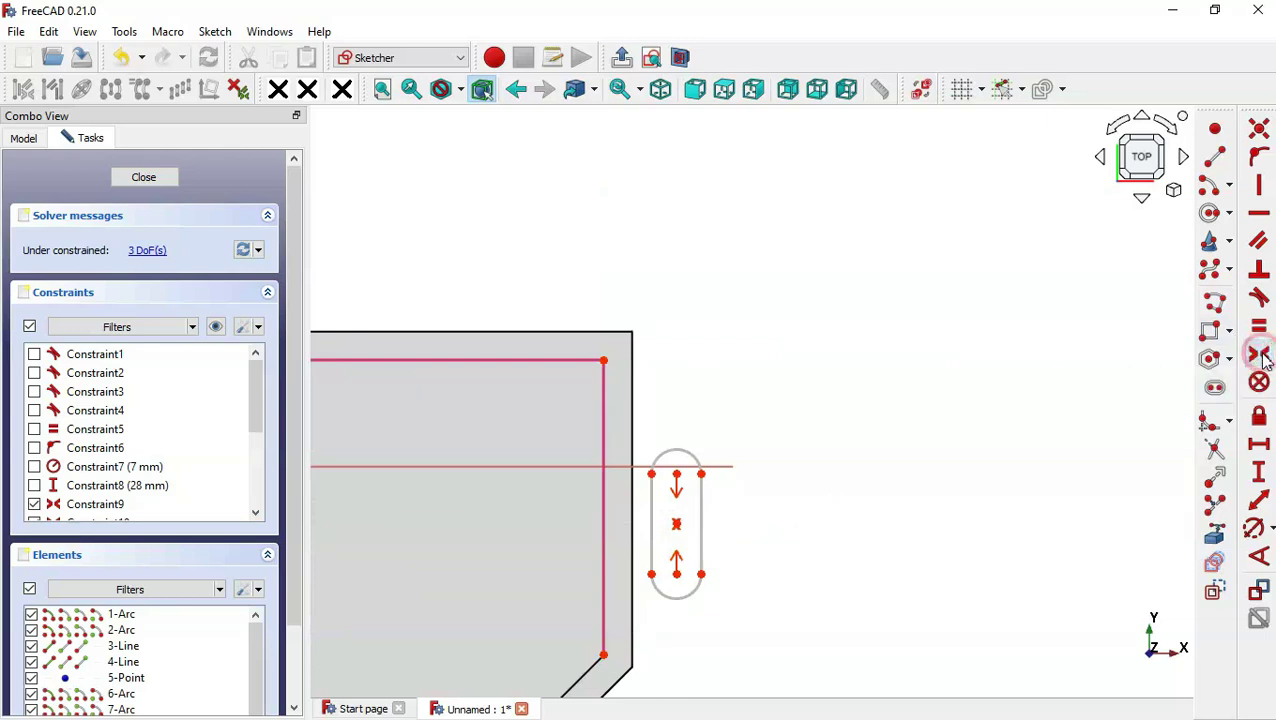
pyautogui.click(603, 359)
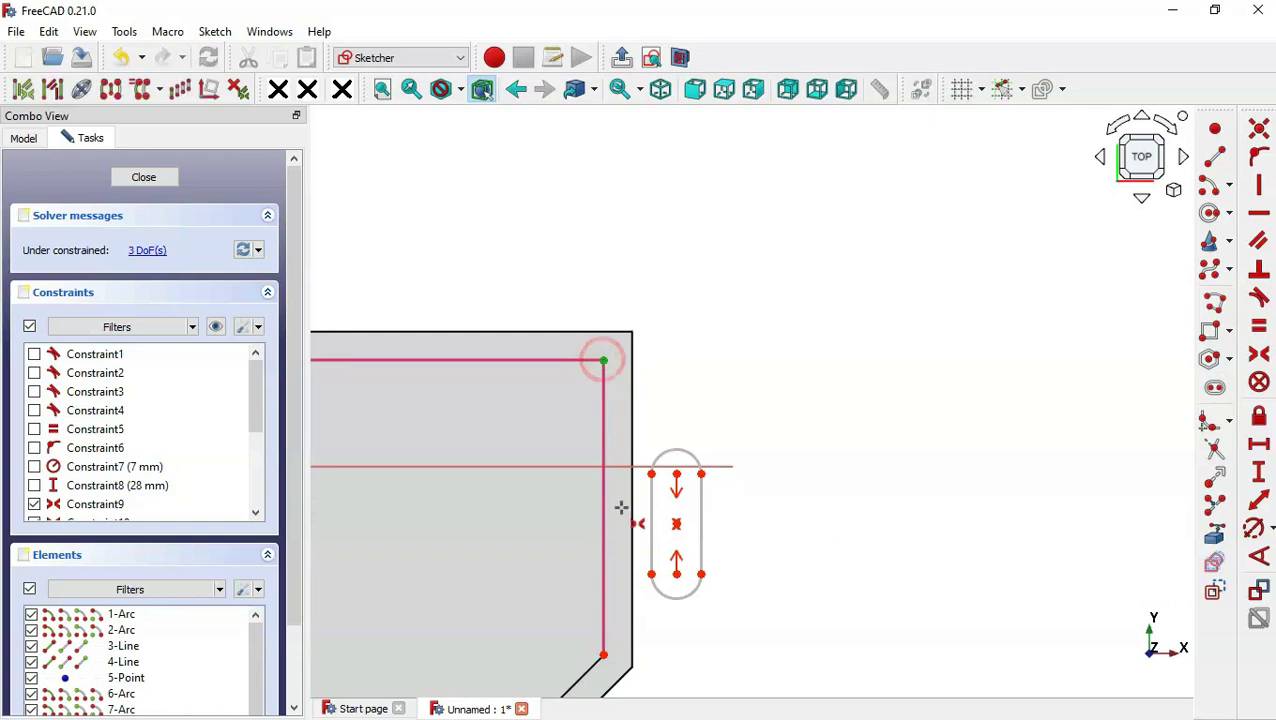
pyautogui.click(603, 656)
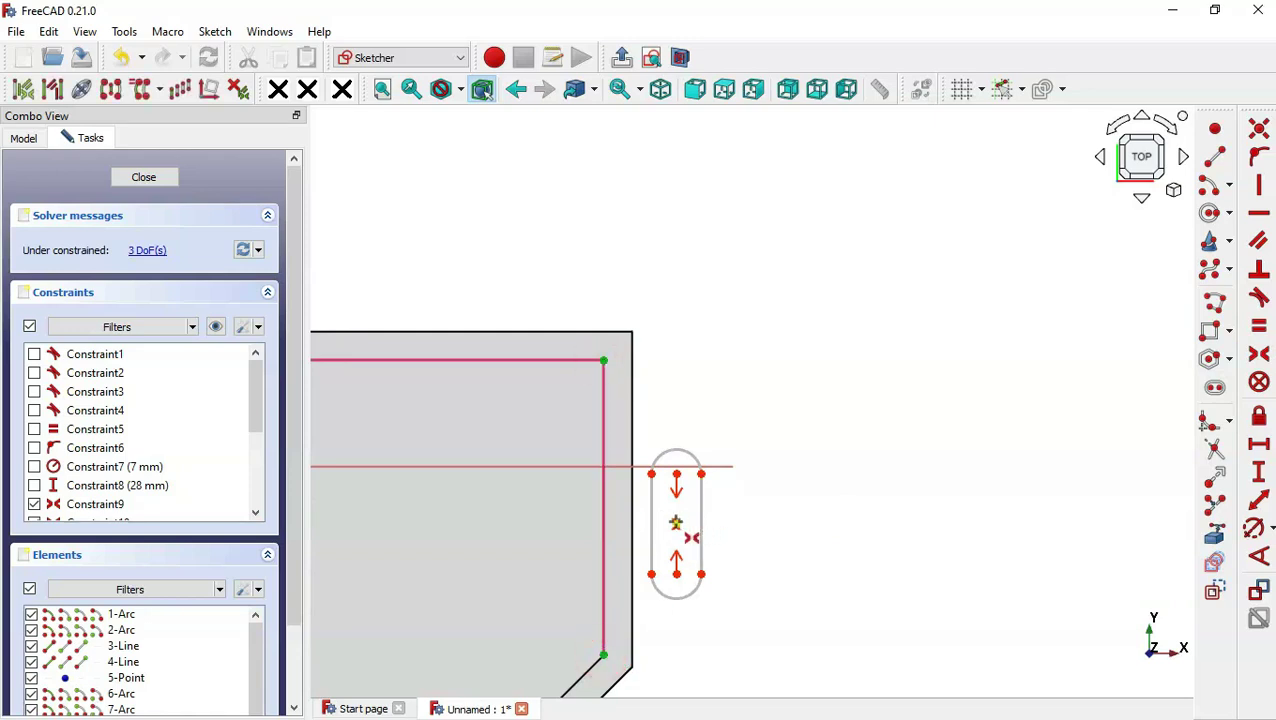
pyautogui.click(676, 523)
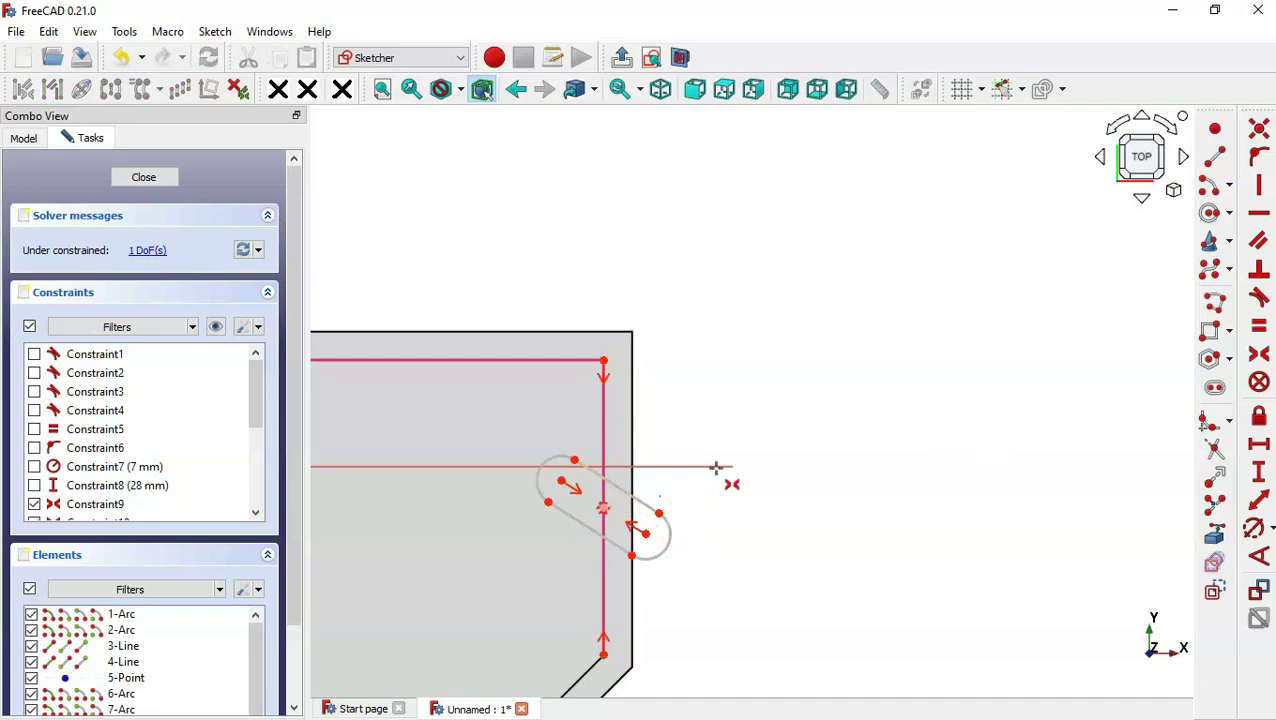
pyautogui.click(1262, 192)
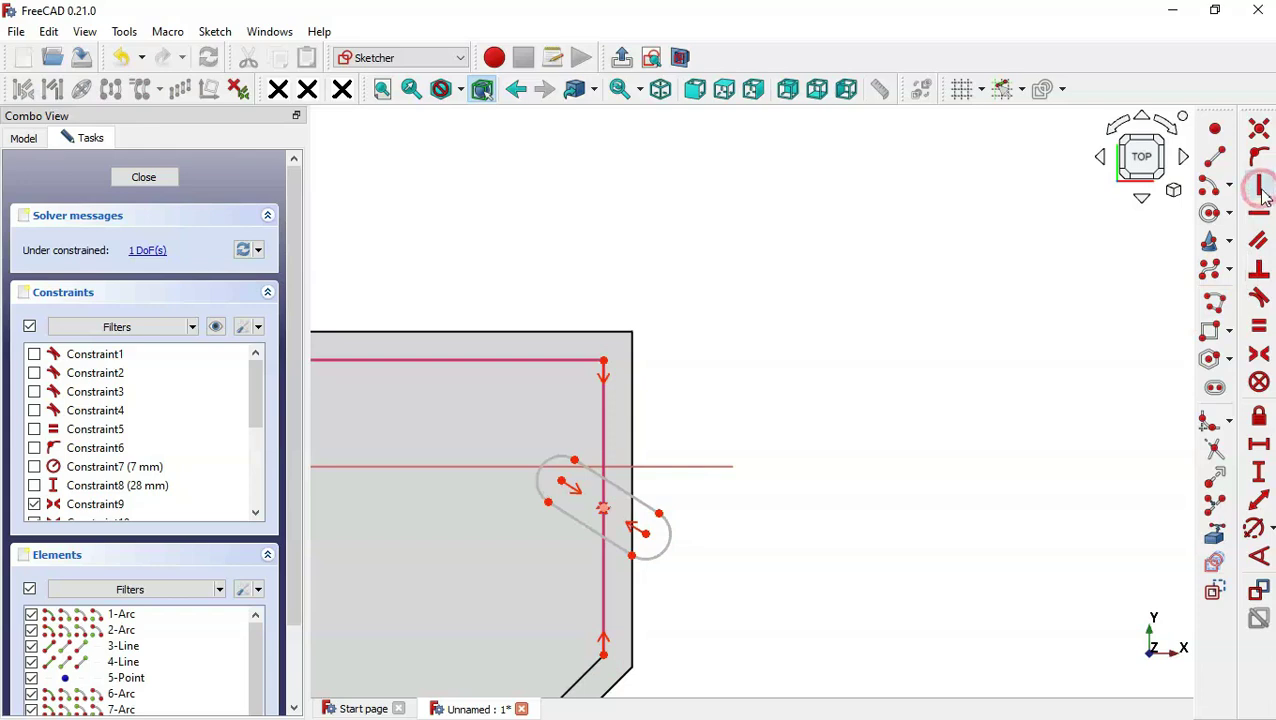
pyautogui.click(621, 490)
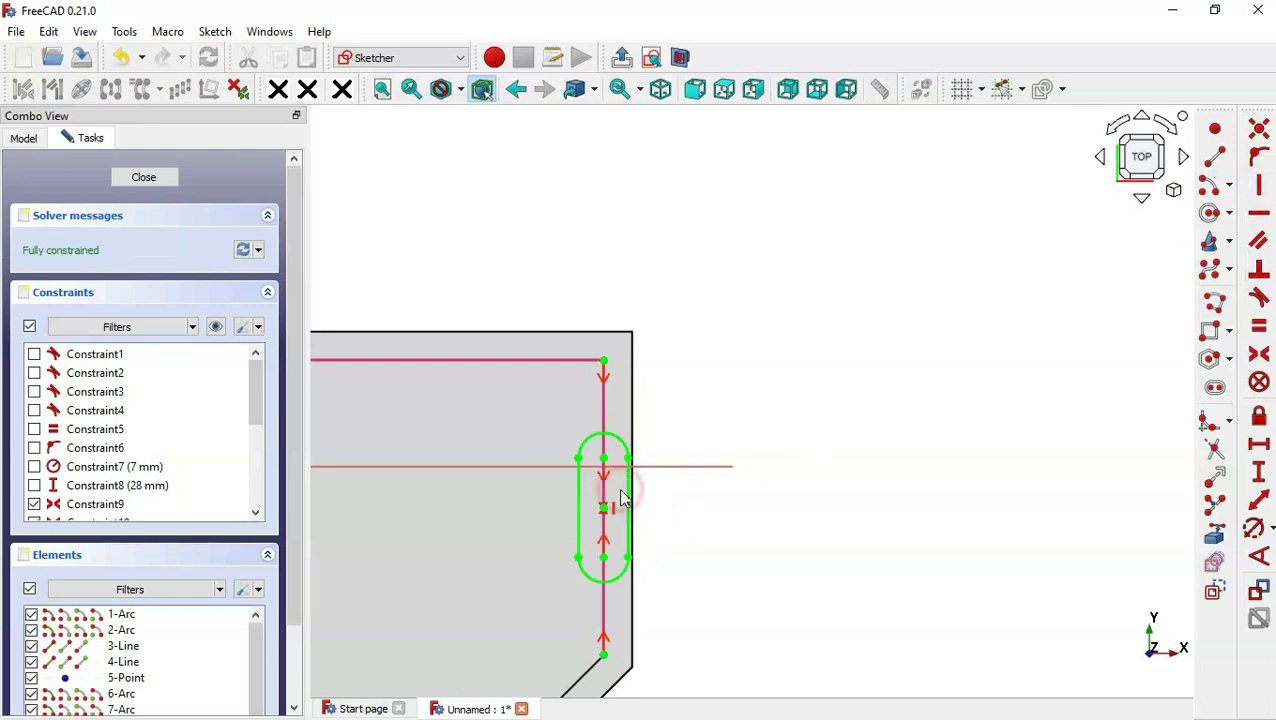
pyautogui.scroll(-4, 755, 441)
pyautogui.scroll(4, 426, 447)
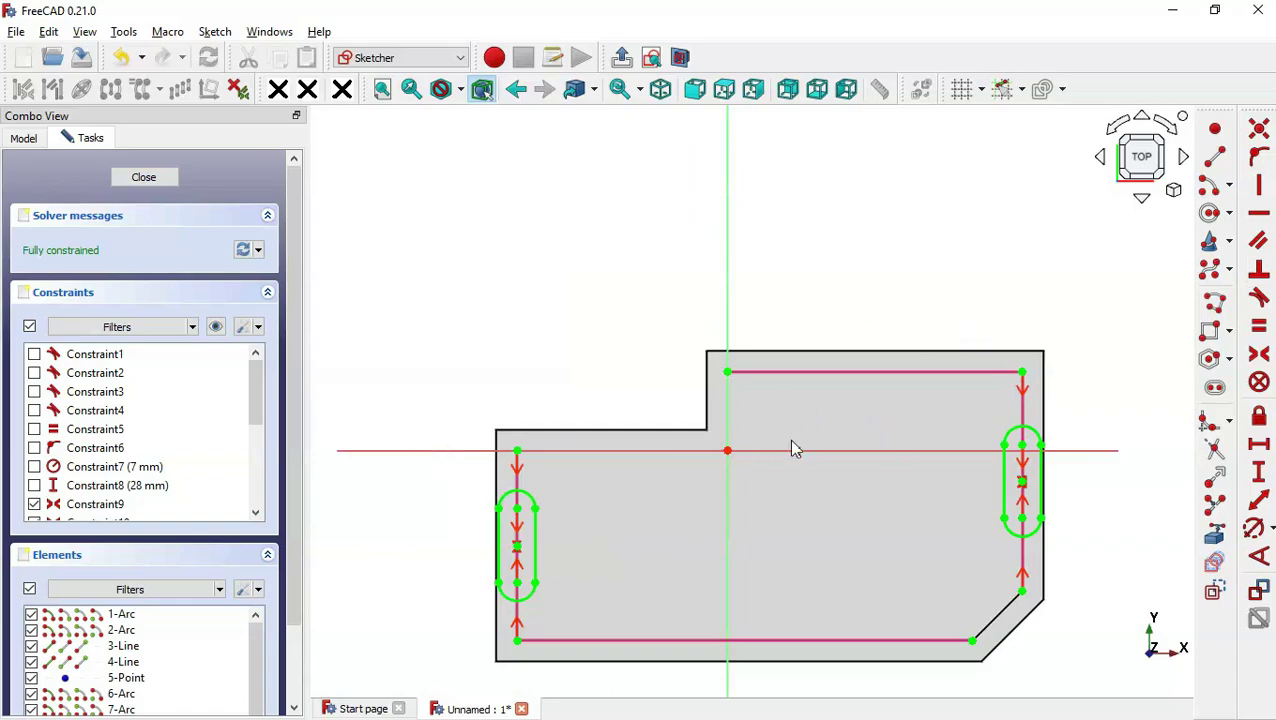
# Consult 88.pdf, sketch a 14 mm diameter circle centred on the upper inner edge and hide the sketch constraints.
pyautogui.hotkey('alt', 'Tab')
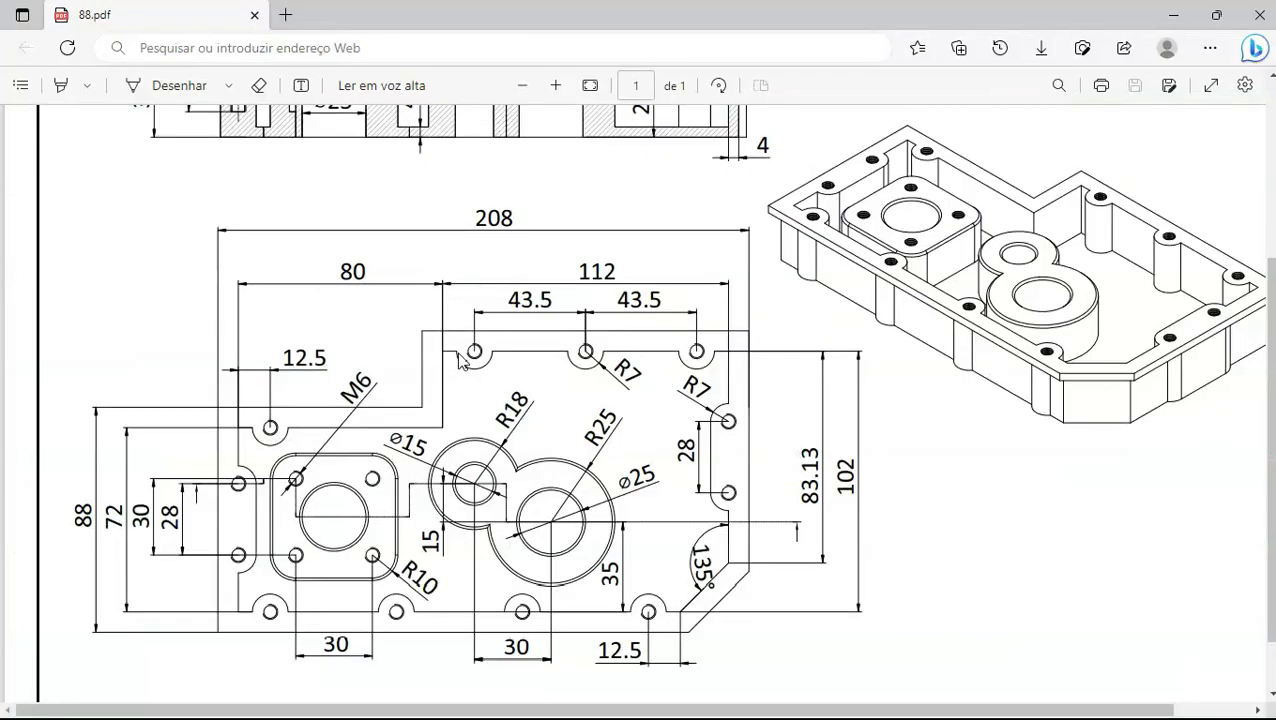
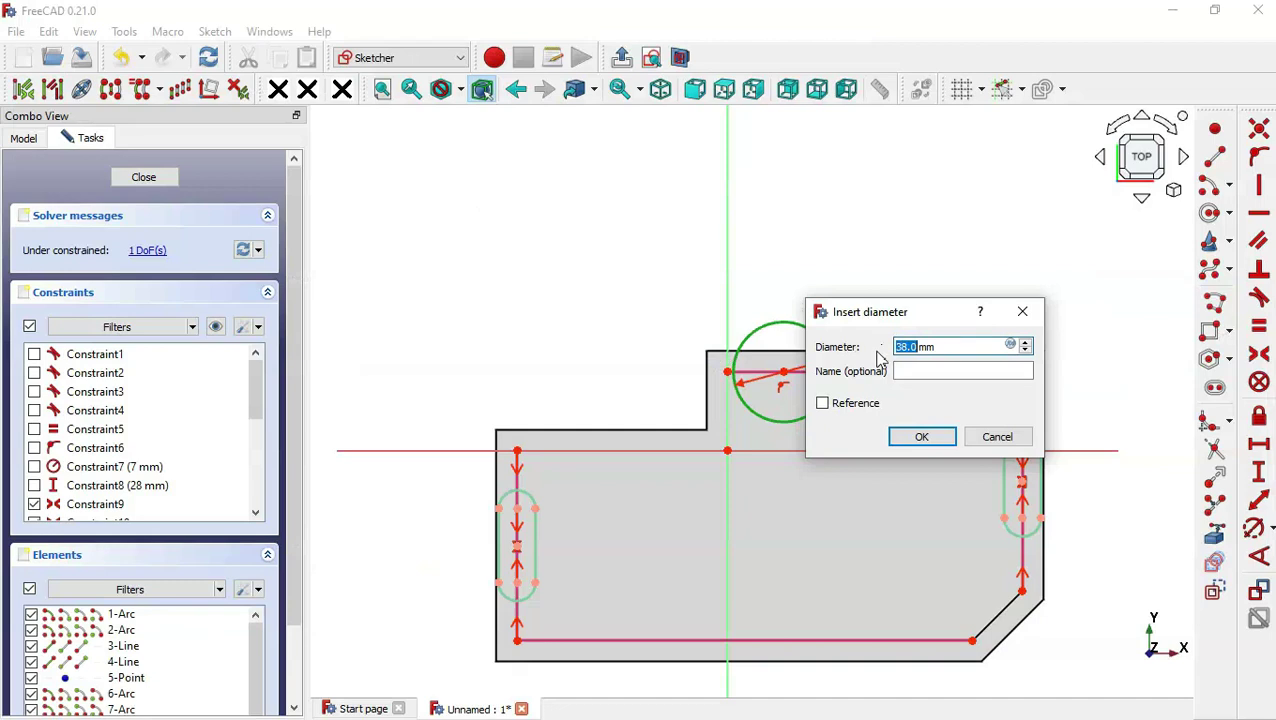
pyautogui.press('Return')
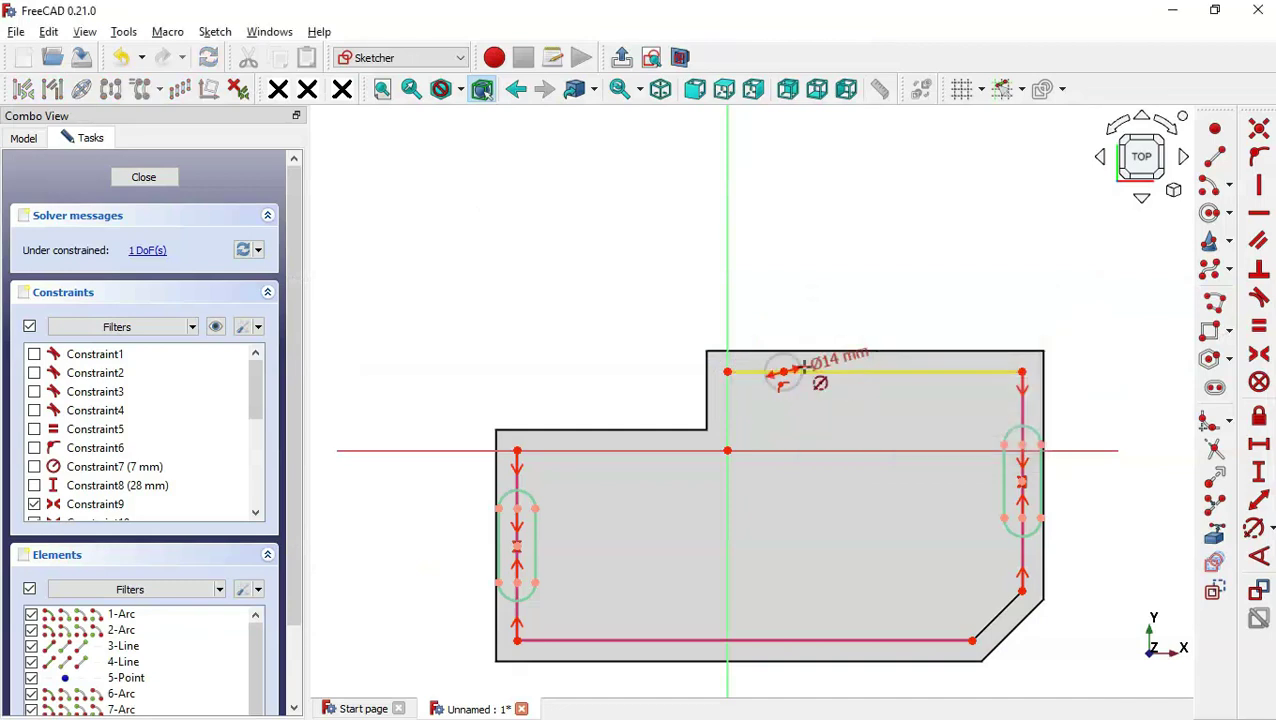
pyautogui.scroll(1, 812, 370)
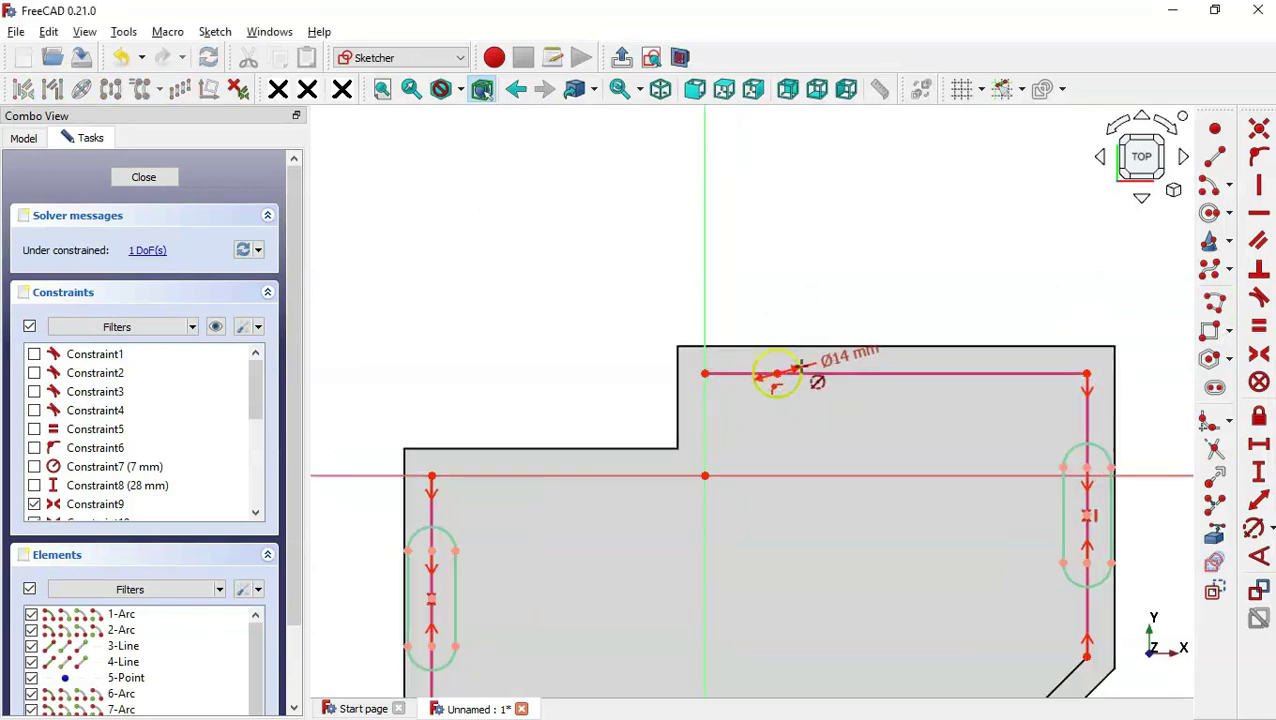
pyautogui.click(226, 331)
# Check the boss positions in 88.pdf and clone the 14 mm circle twice to just below the upper inner edge.
pyautogui.hotkey('alt', 'Tab')
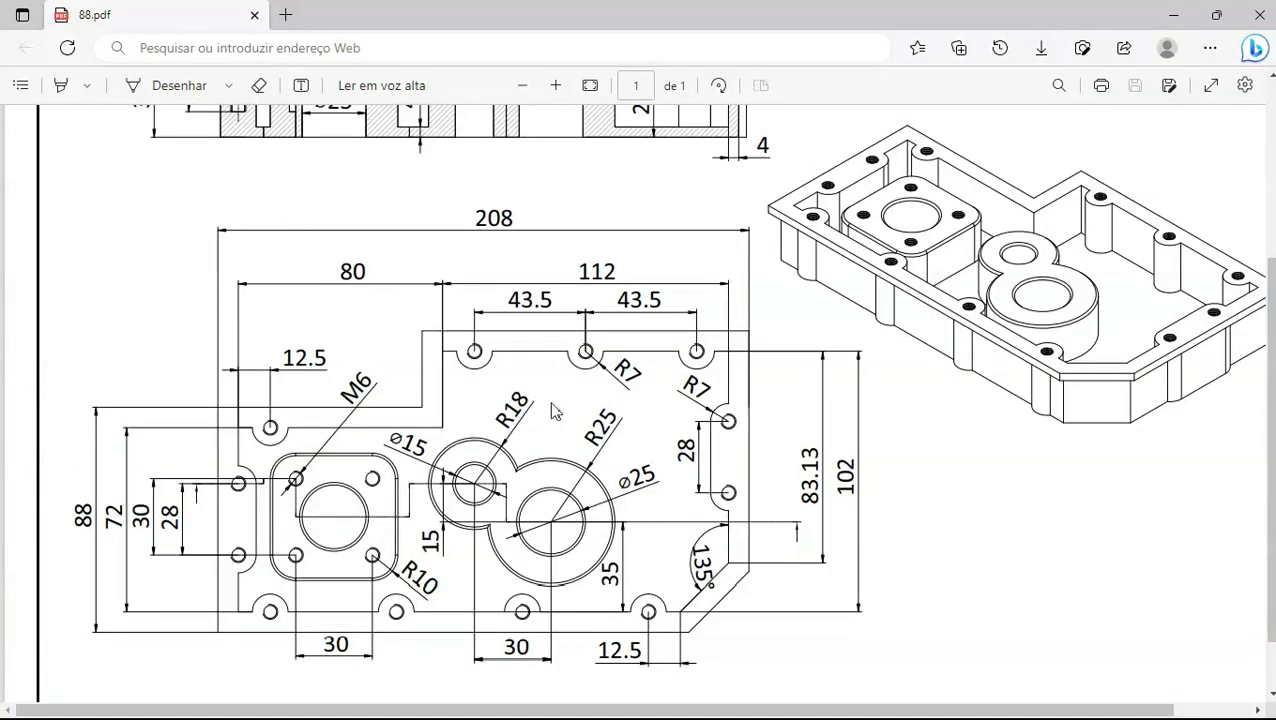
pyautogui.hotkey('alt', 'Tab')
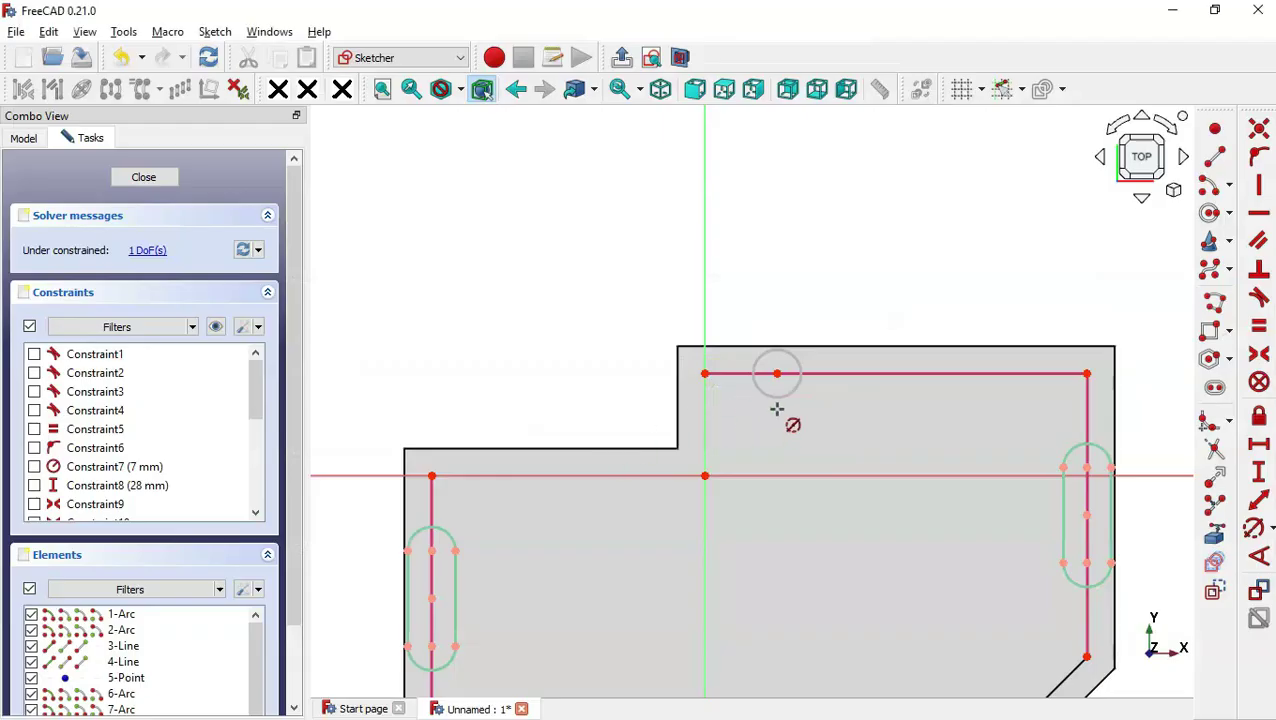
pyautogui.scroll(2, 748, 235)
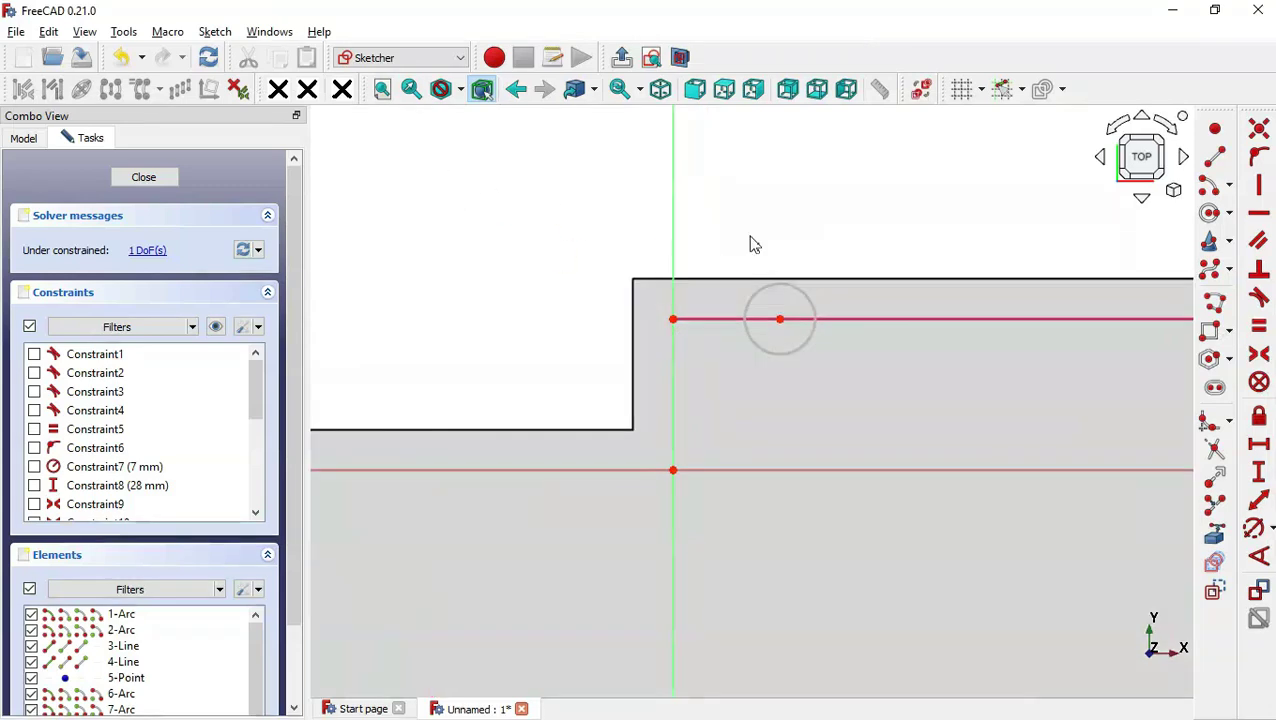
pyautogui.click(809, 295)
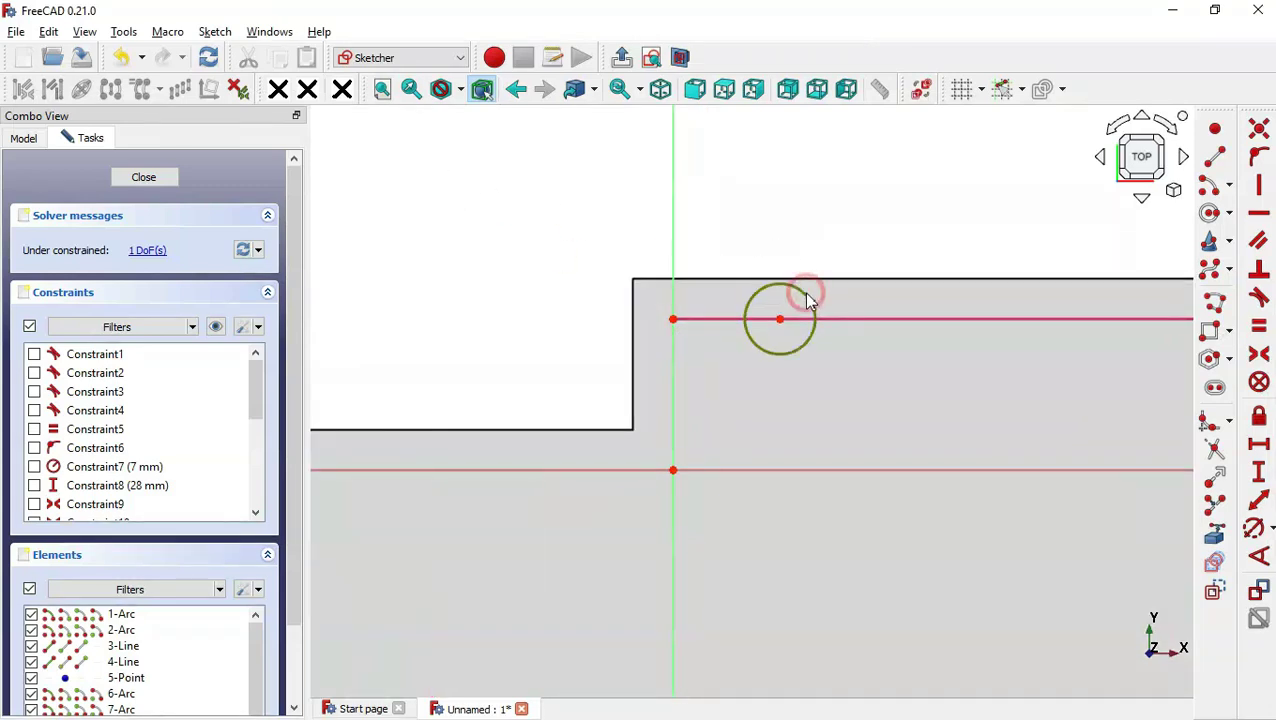
pyautogui.click(143, 92)
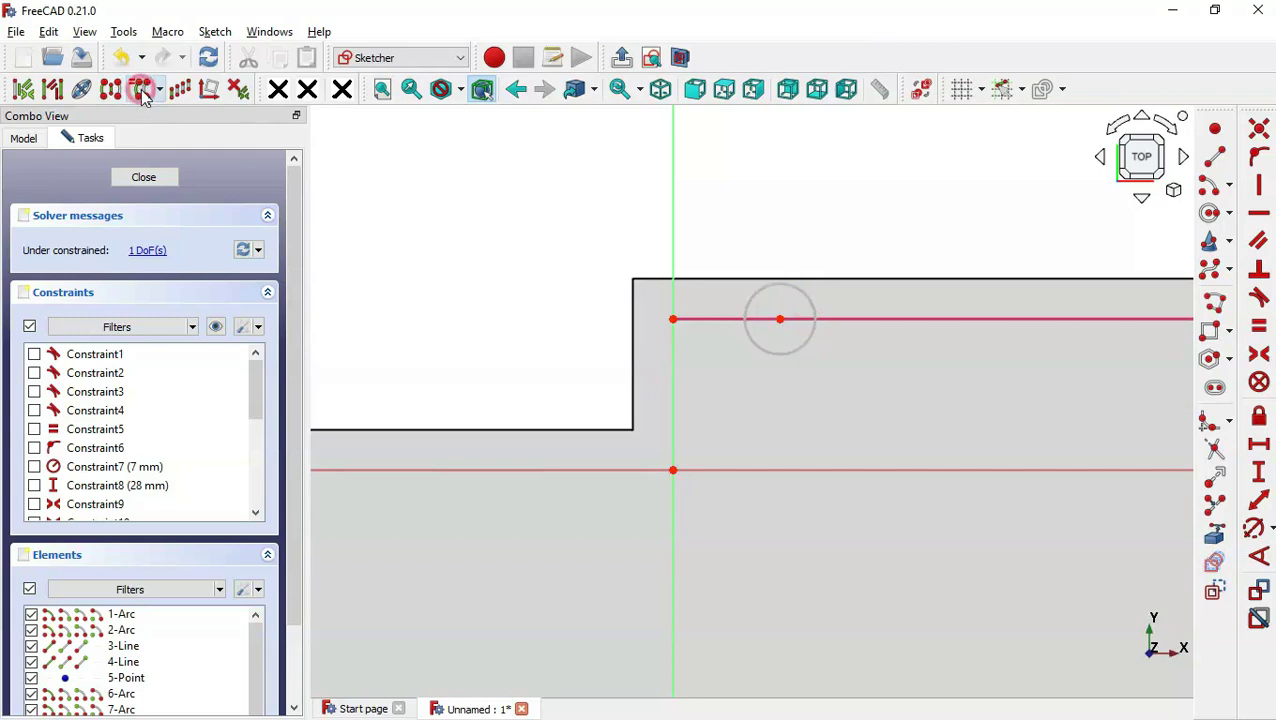
pyautogui.scroll(-4, 412, 250)
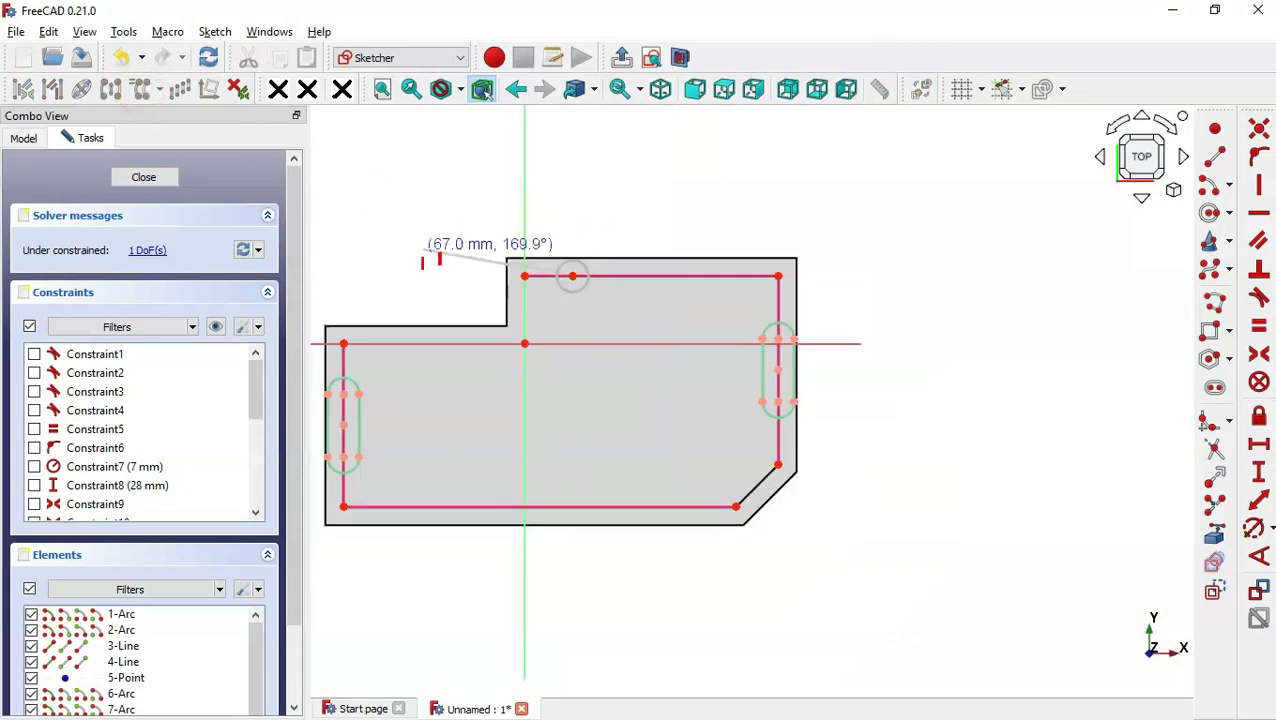
pyautogui.click(624, 308)
pyautogui.click(572, 276)
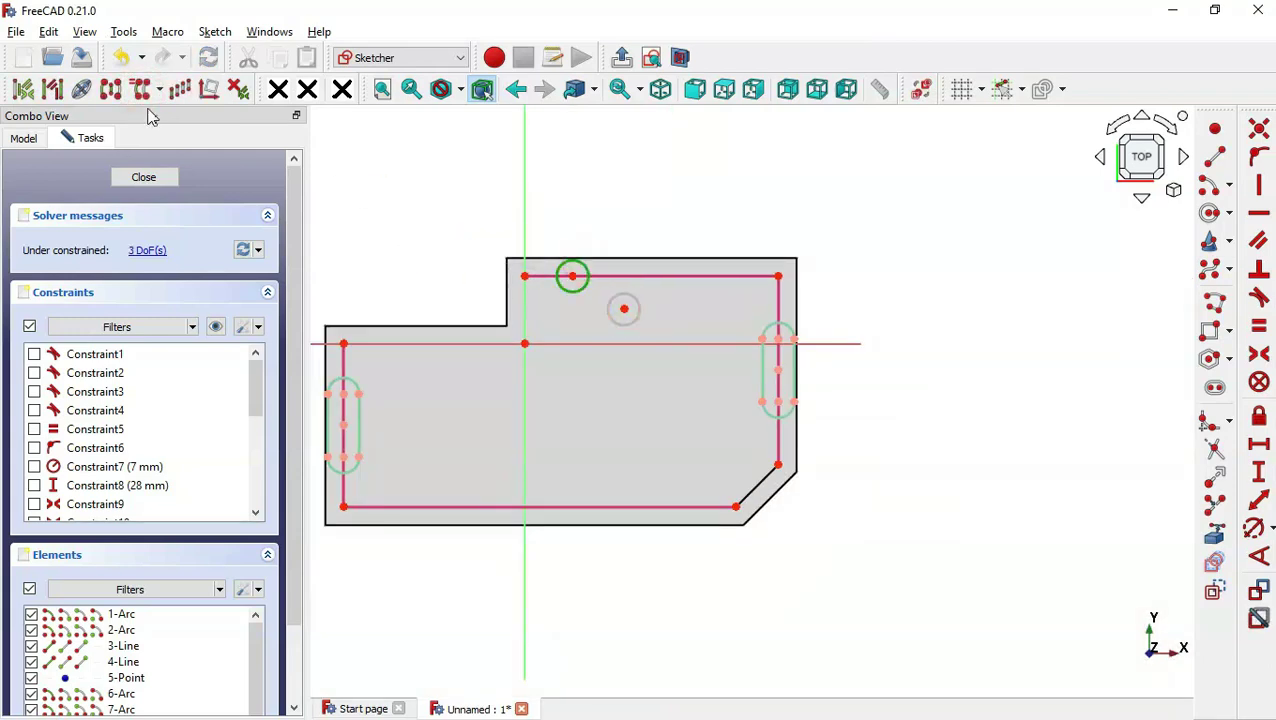
pyautogui.click(143, 89)
pyautogui.click(693, 299)
# Clone the 14 mm circle to just inside the upper end of the left inner edge.
pyautogui.click(572, 276)
pyautogui.click(143, 89)
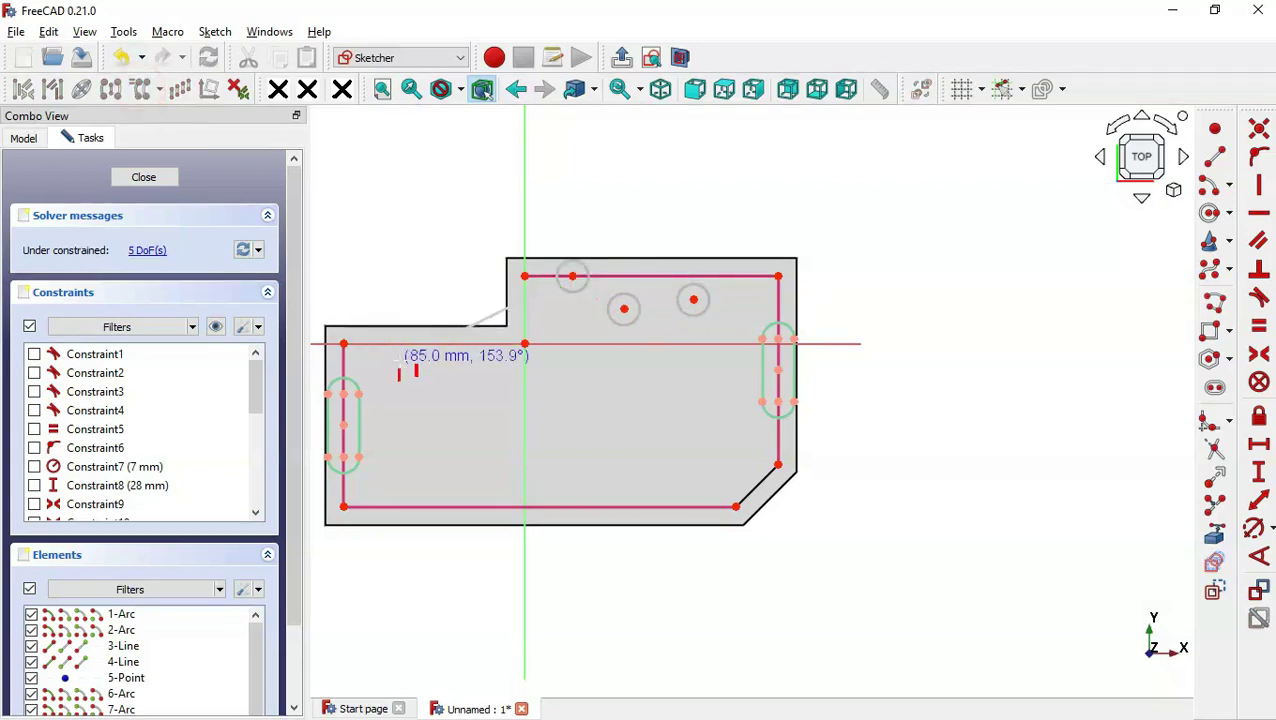
pyautogui.click(400, 360)
# Clone the 14 mm circle four times in a row just above the lower inner edge.
pyautogui.click(572, 276)
pyautogui.click(143, 89)
pyautogui.click(400, 492)
pyautogui.click(572, 276)
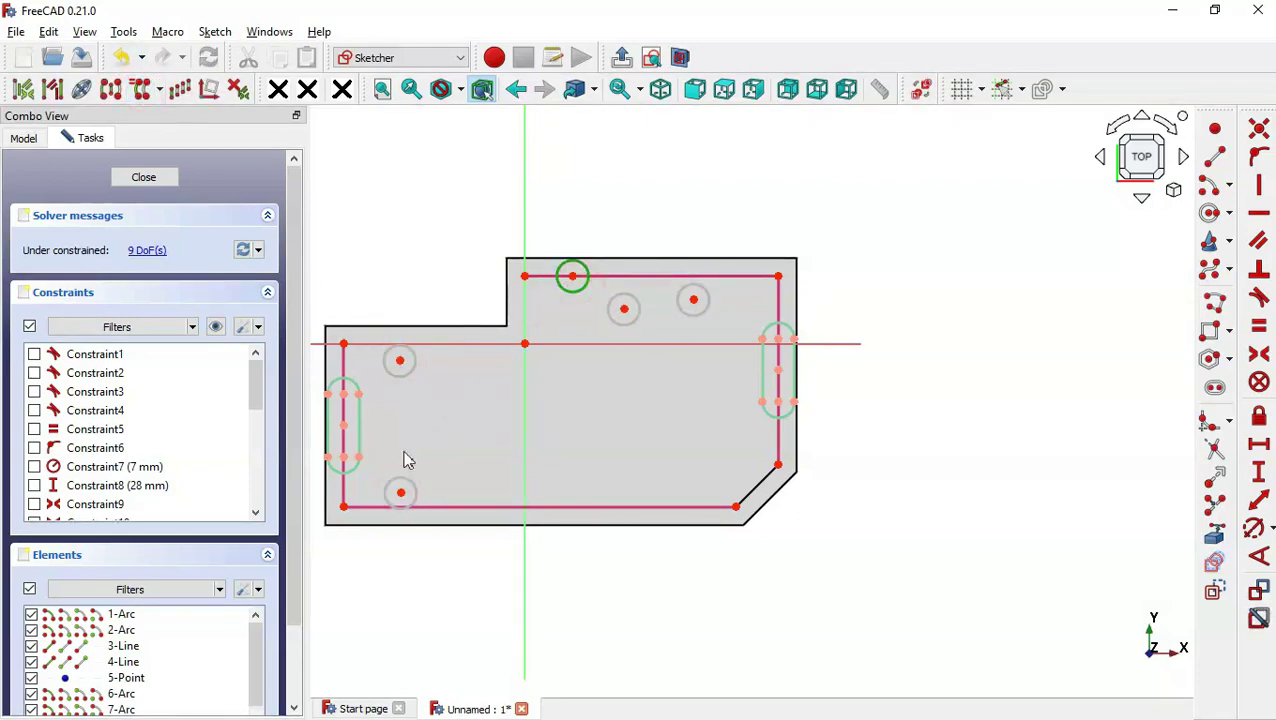
pyautogui.click(143, 89)
pyautogui.click(486, 491)
pyautogui.click(572, 276)
pyautogui.click(143, 89)
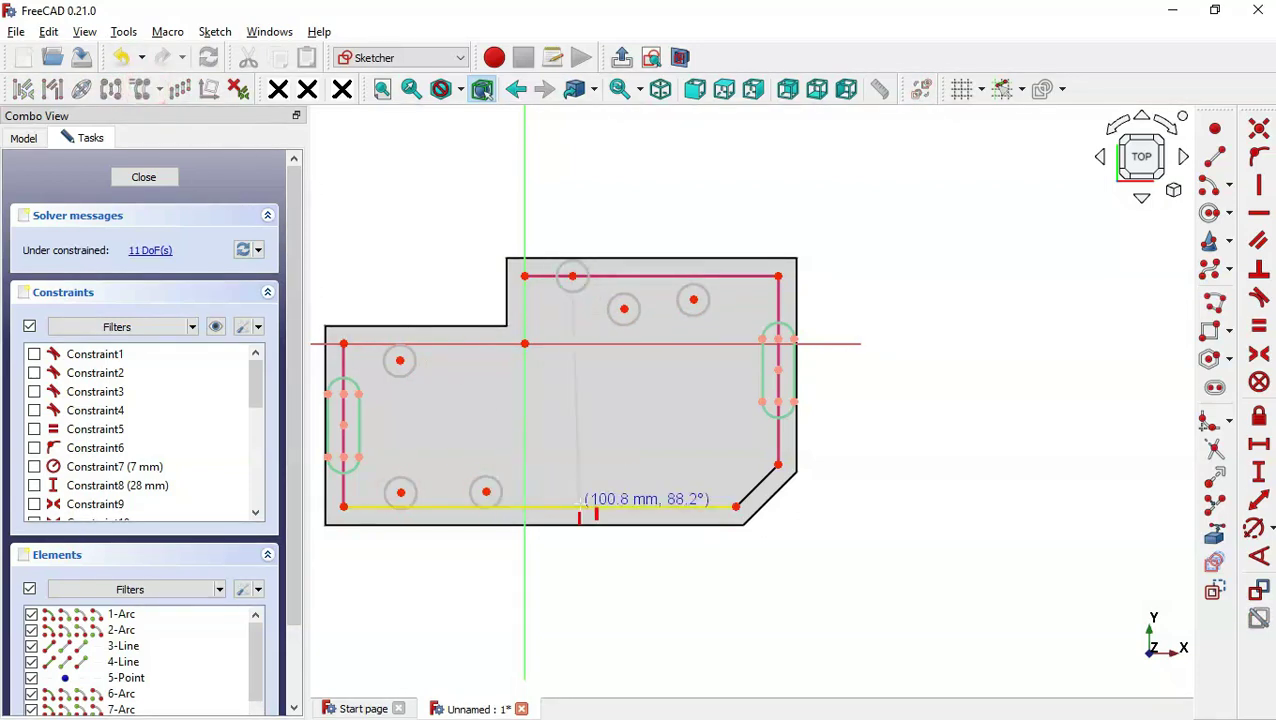
pyautogui.click(578, 488)
pyautogui.click(572, 276)
pyautogui.click(143, 89)
pyautogui.click(652, 484)
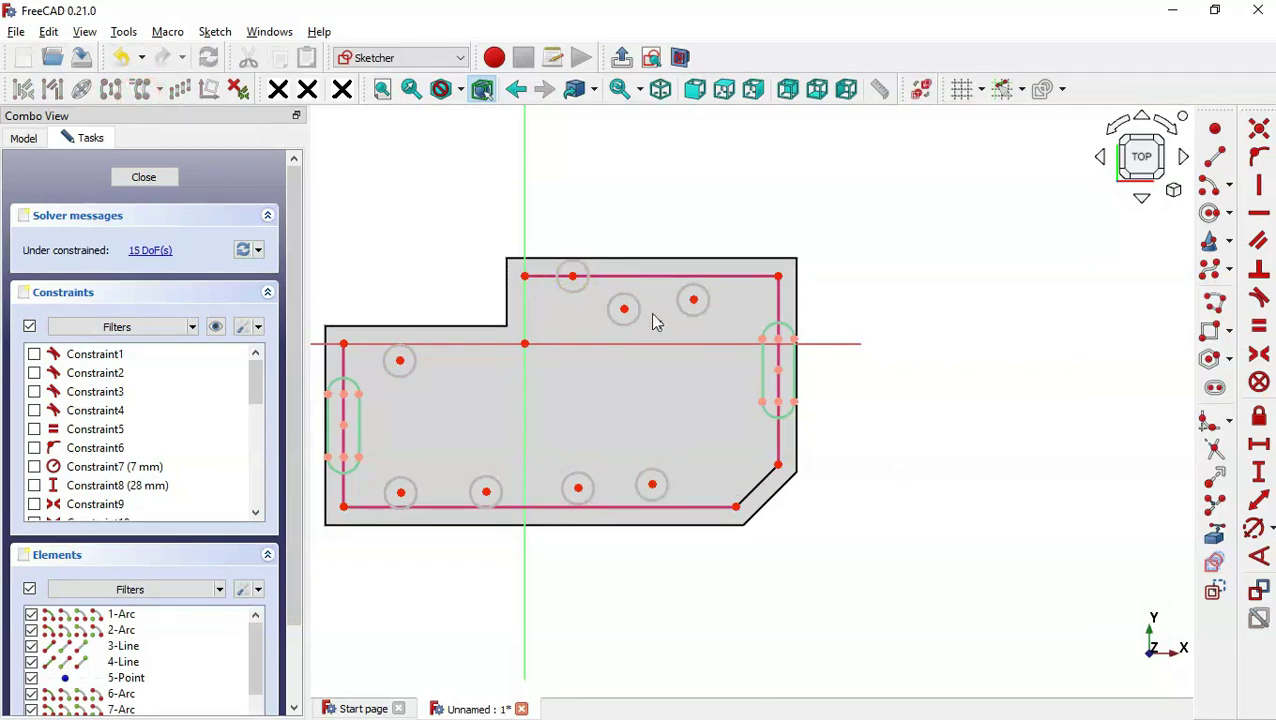
# Align the three upper circle centres horizontally with the right endpoint of the upper inner edge.
pyautogui.click(572, 276)
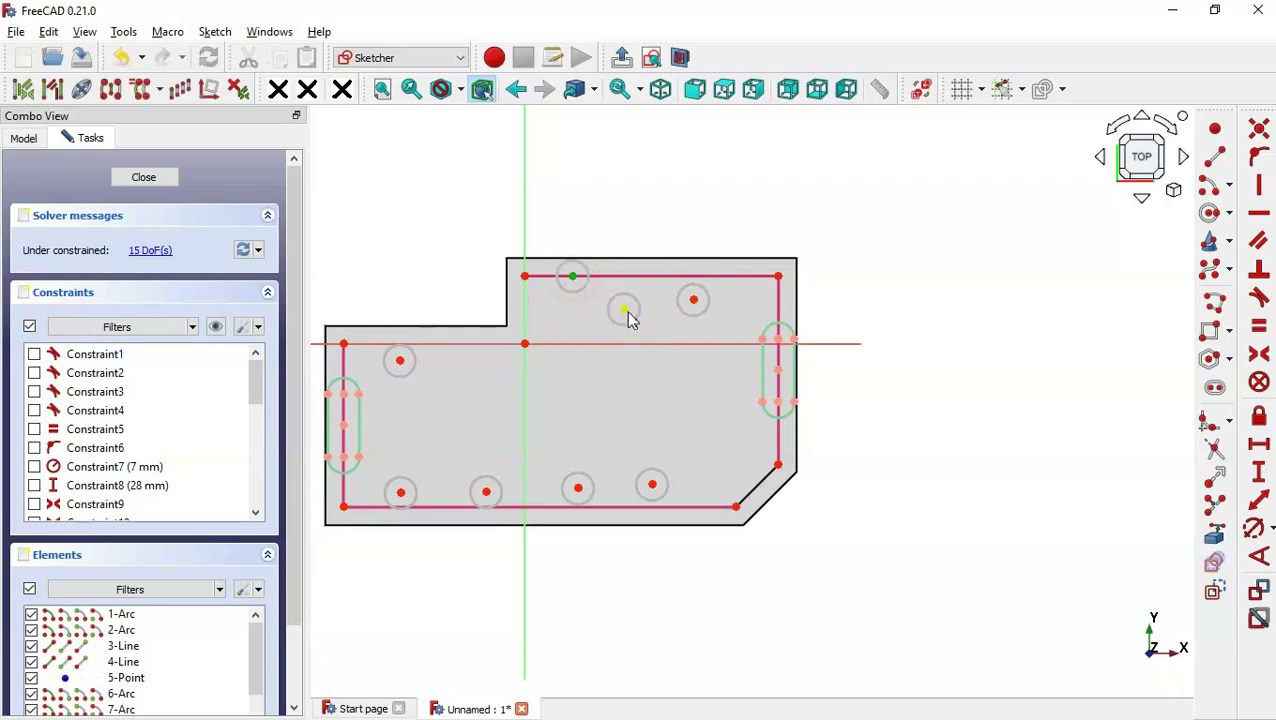
pyautogui.click(624, 310)
pyautogui.click(694, 301)
pyautogui.scroll(2, 1088, 290)
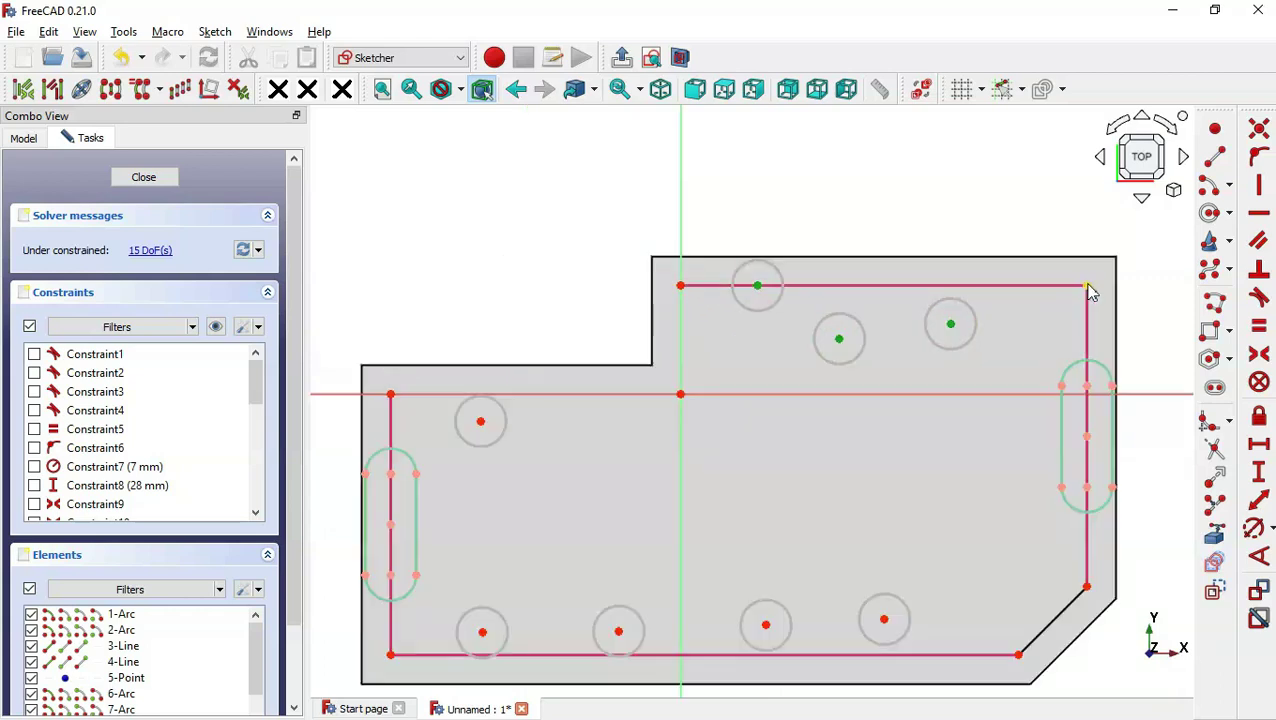
pyautogui.click(1088, 287)
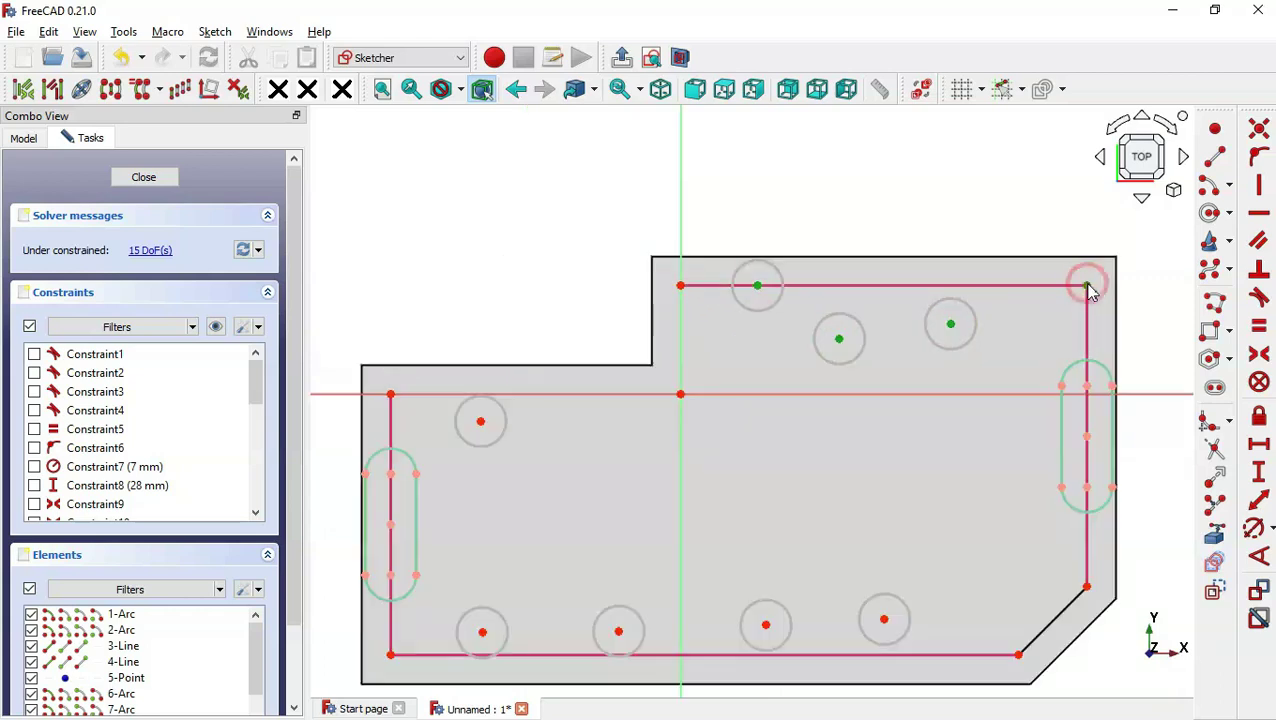
pyautogui.click(1260, 213)
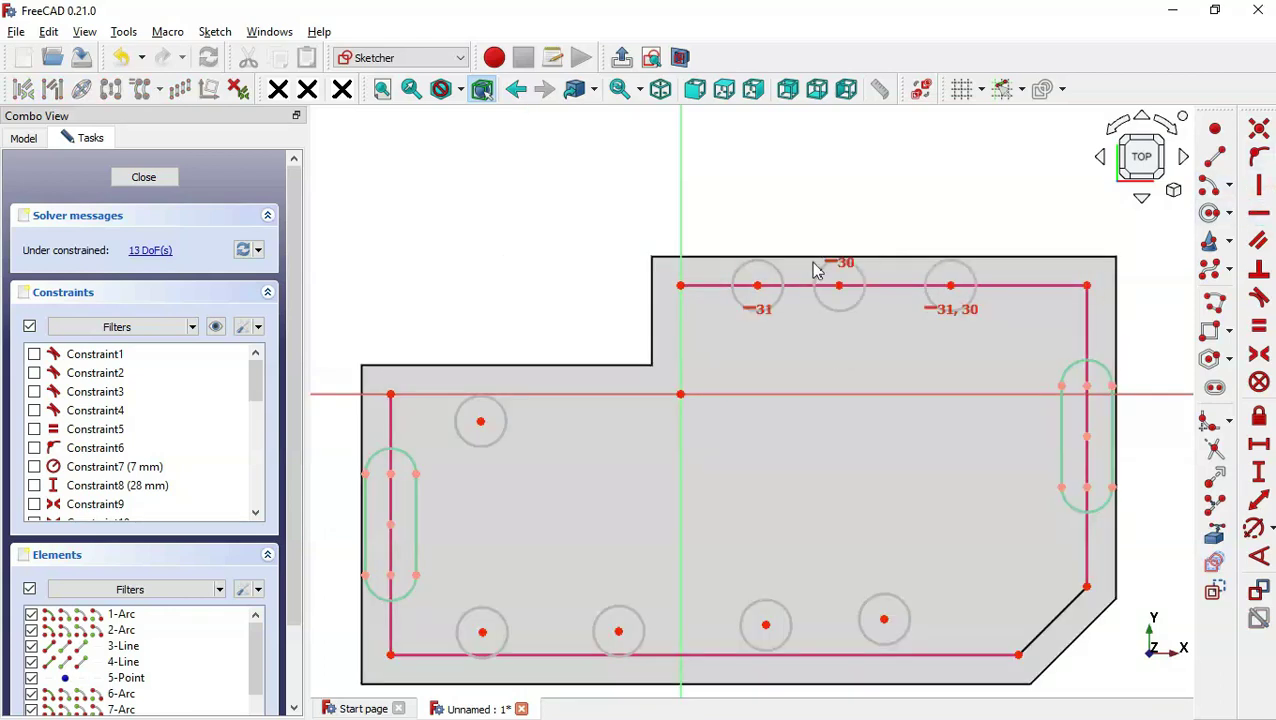
# Align the four lower circle centres horizontally with the right endpoint of the lower inner edge.
pyautogui.click(482, 631)
pyautogui.click(619, 632)
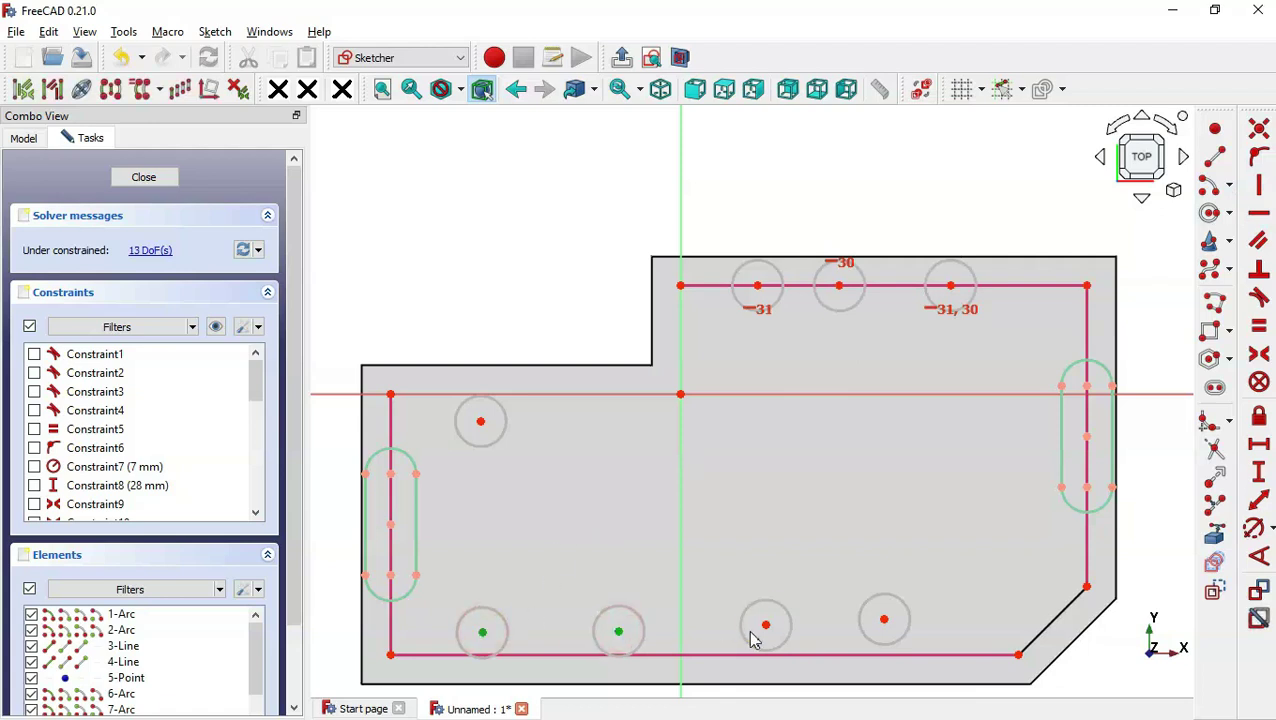
pyautogui.click(766, 627)
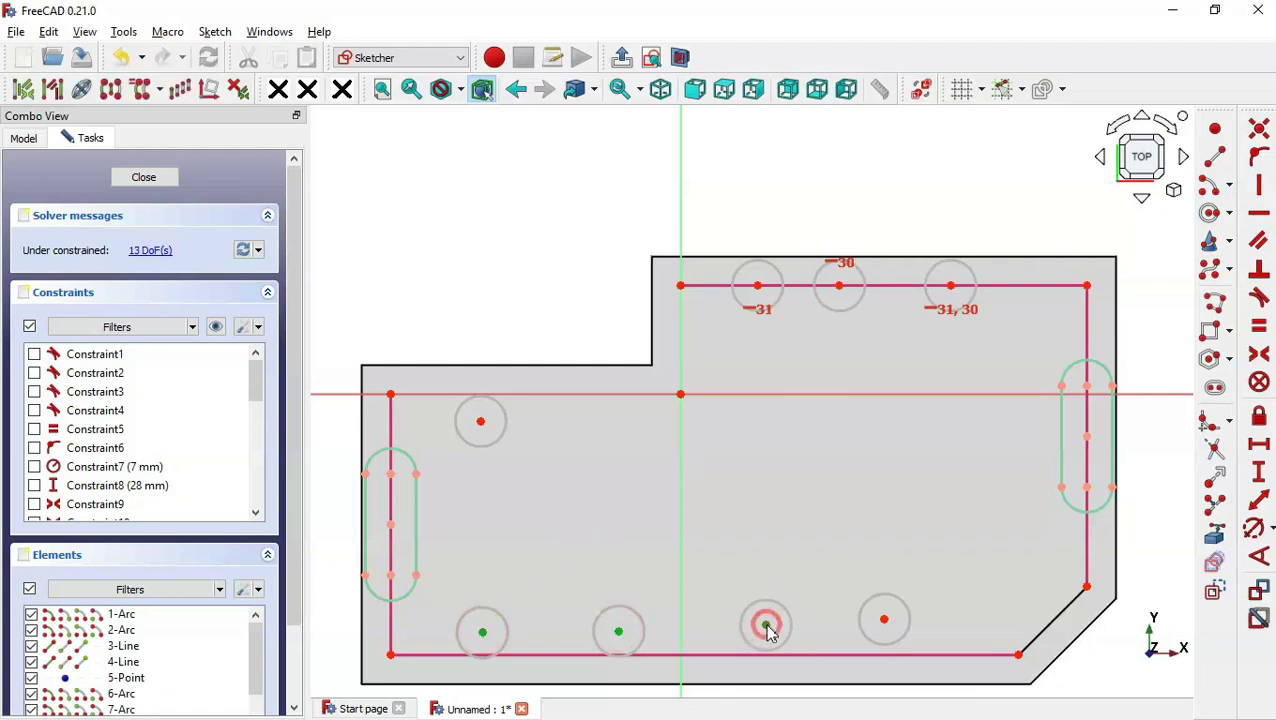
pyautogui.click(886, 619)
pyautogui.click(1019, 655)
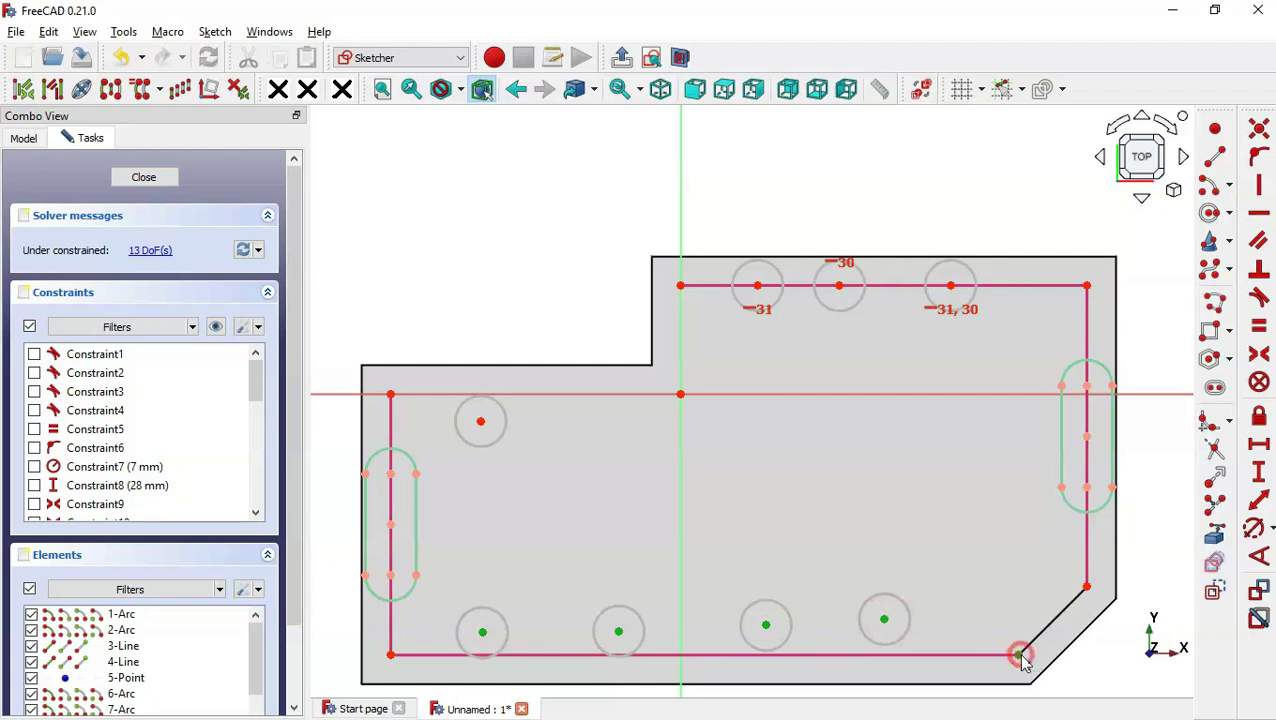
pyautogui.click(1259, 212)
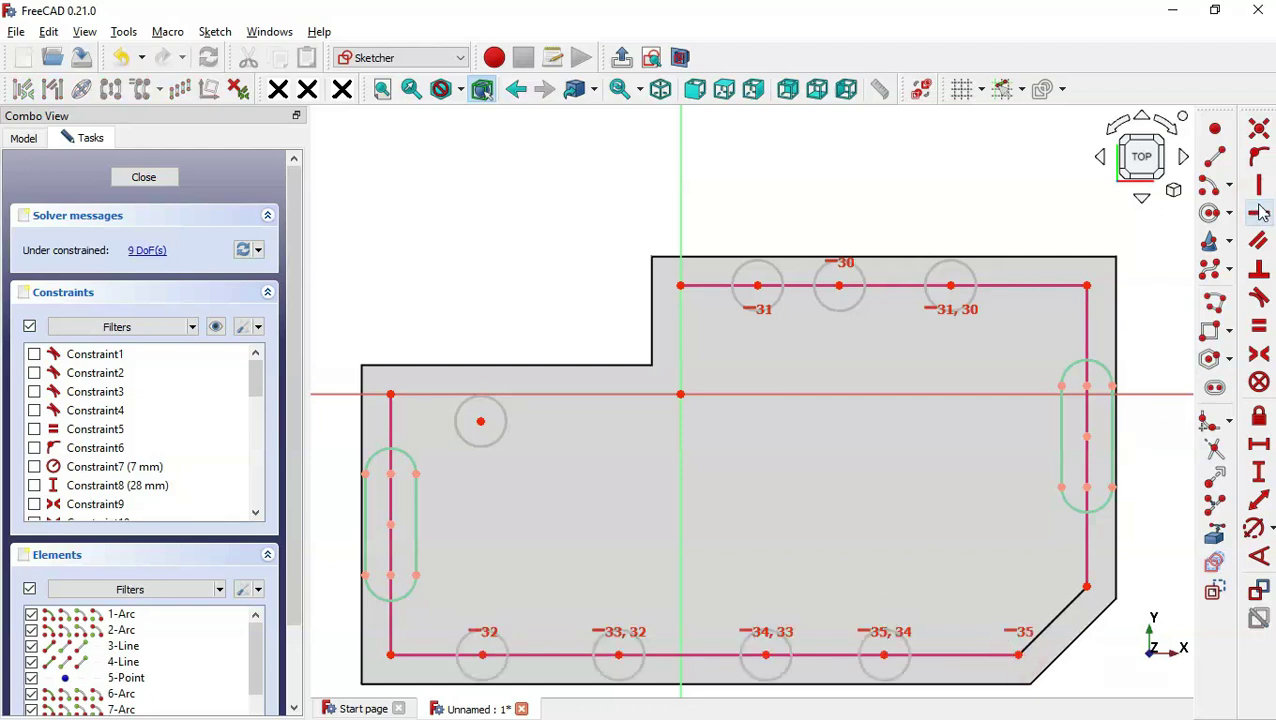
# Align the centre of the upper left circle horizontally with the upper endpoint of the left inner edge.
pyautogui.click(481, 422)
pyautogui.click(392, 394)
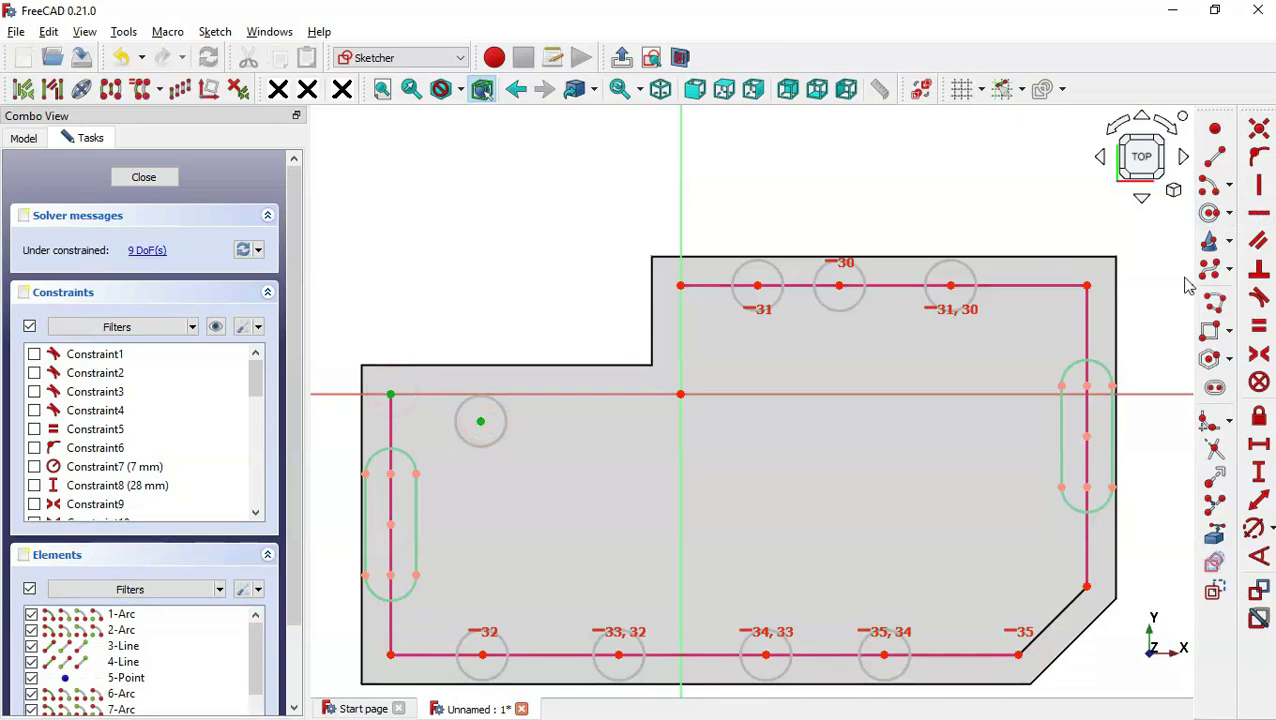
pyautogui.click(1259, 212)
pyautogui.scroll(-2, 893, 228)
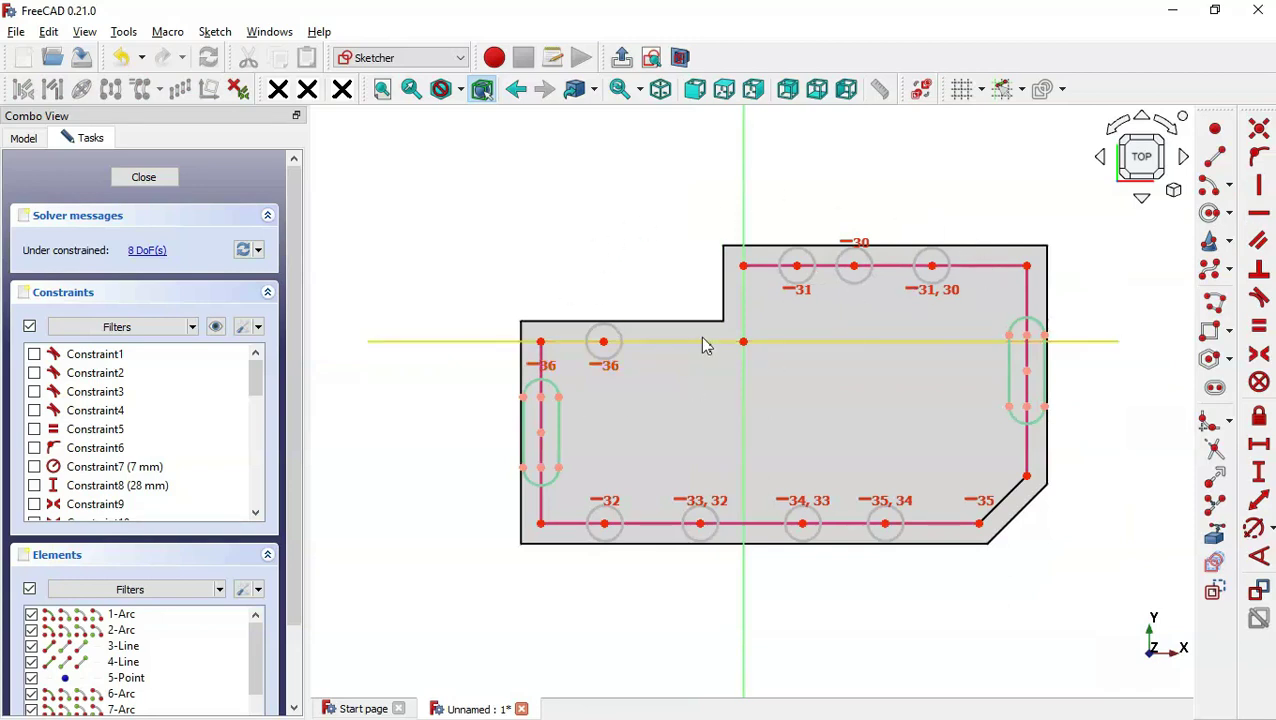
# Check the hole layout in 88.pdf and align the lower left circle's centre vertically with the upper left circle's centre.
pyautogui.hotkey('alt', 'Tab')
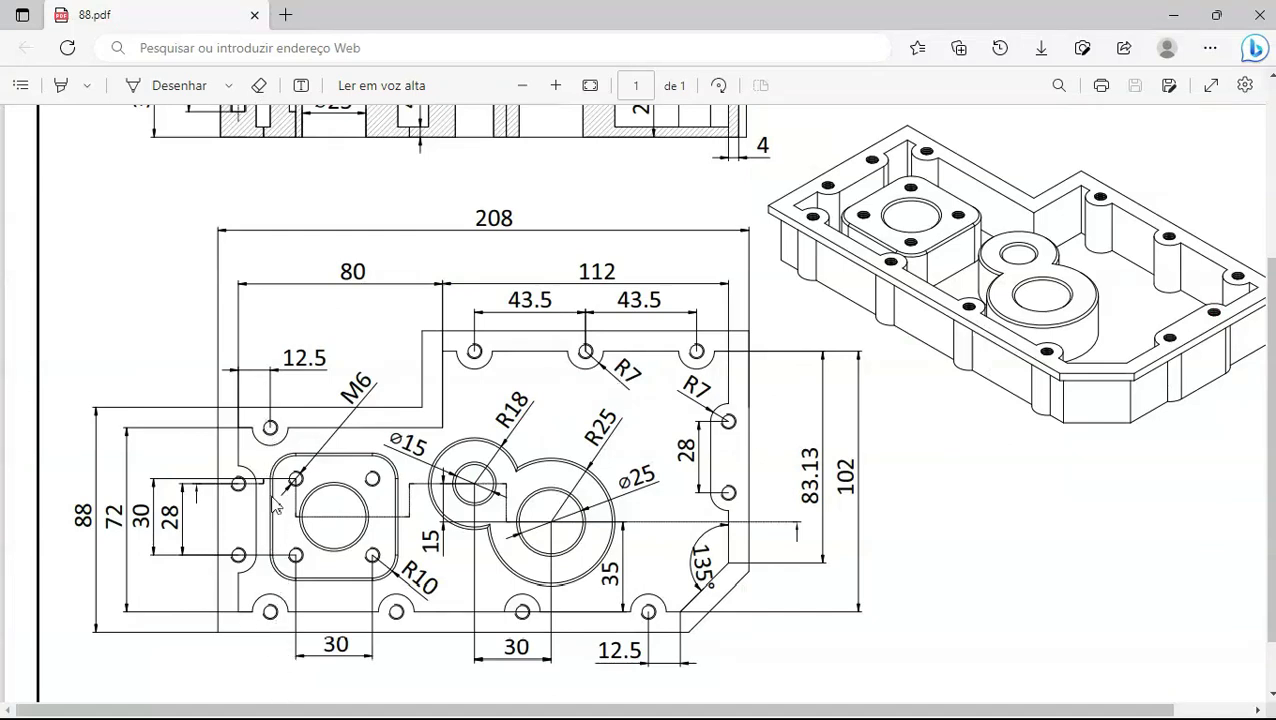
pyautogui.hotkey('alt', 'Tab')
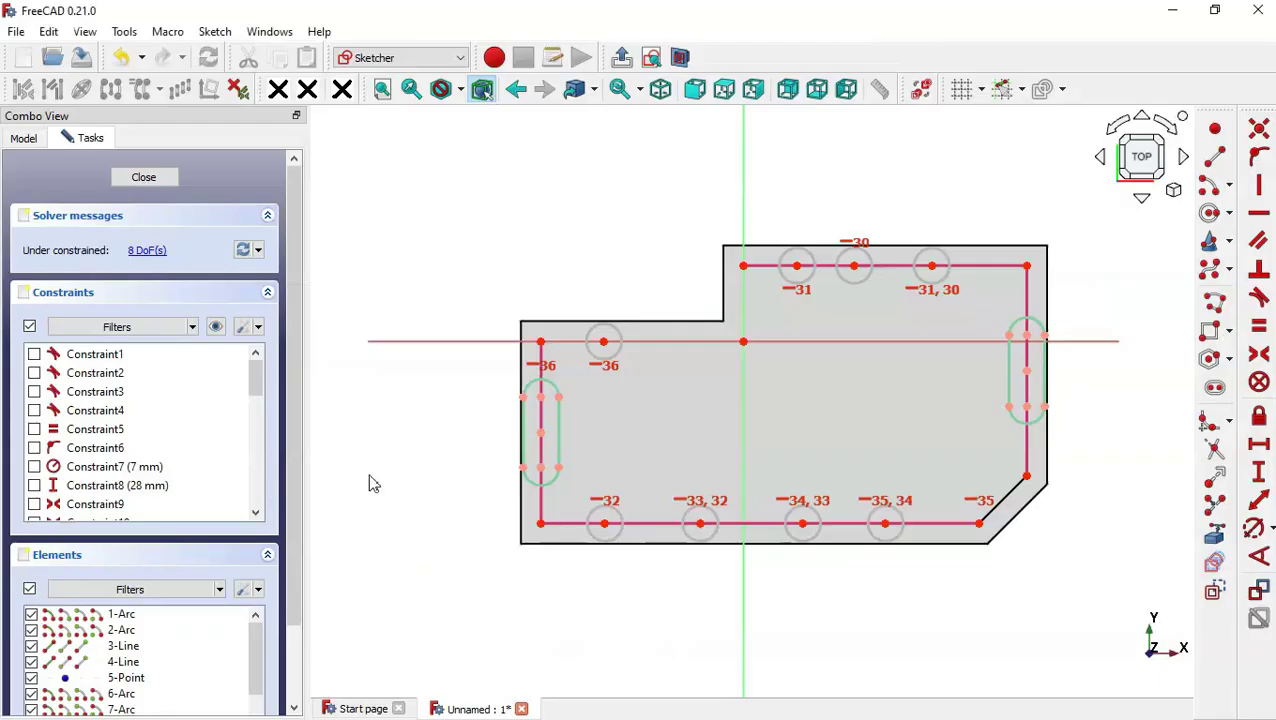
pyautogui.click(604, 523)
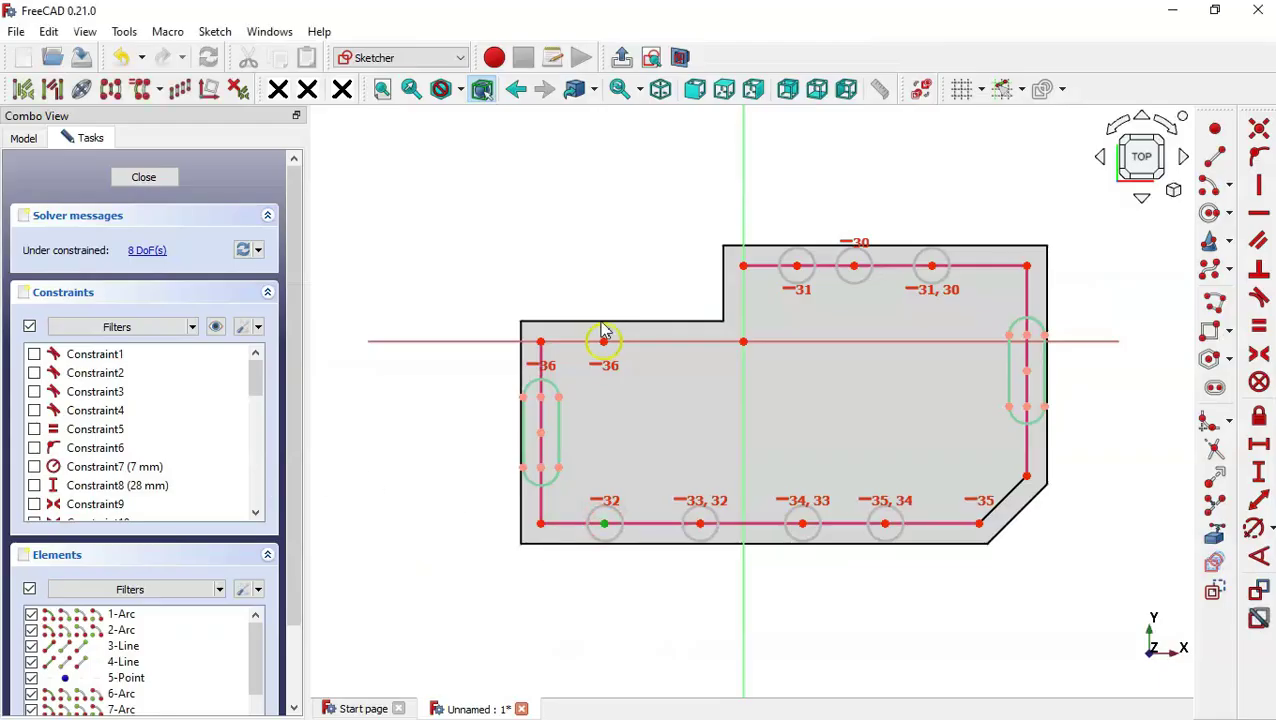
pyautogui.click(603, 342)
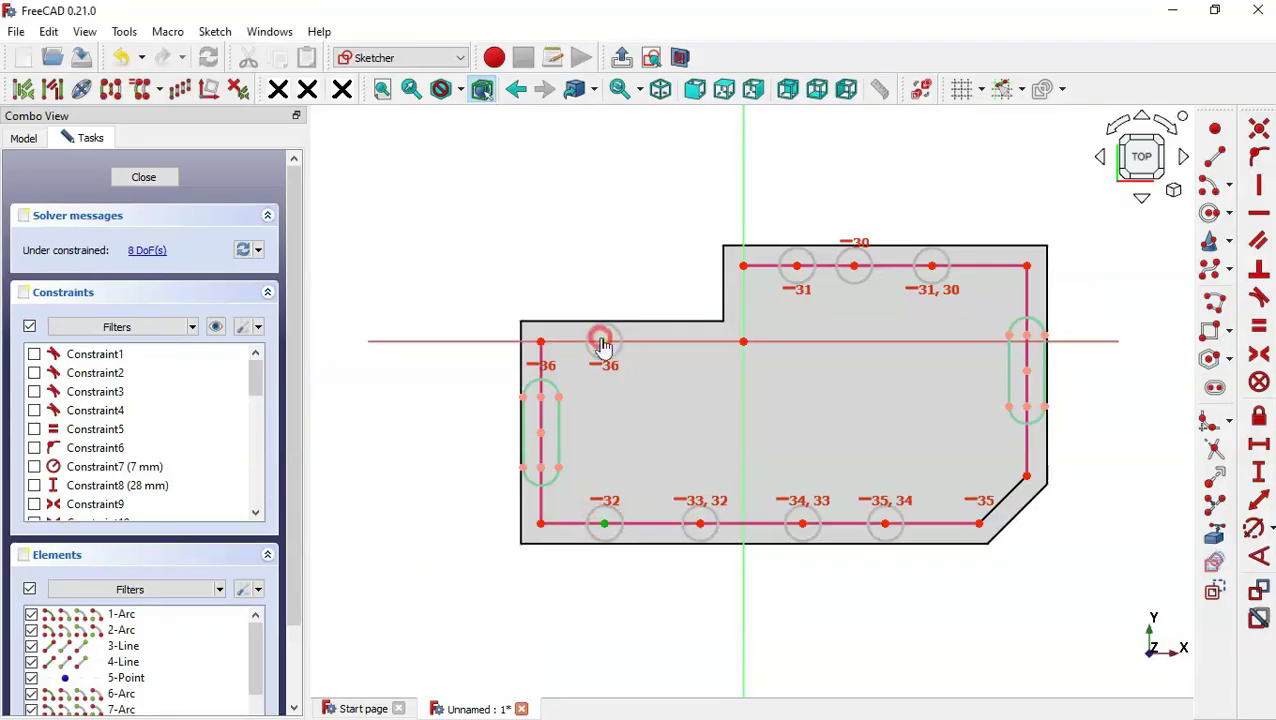
pyautogui.click(1260, 186)
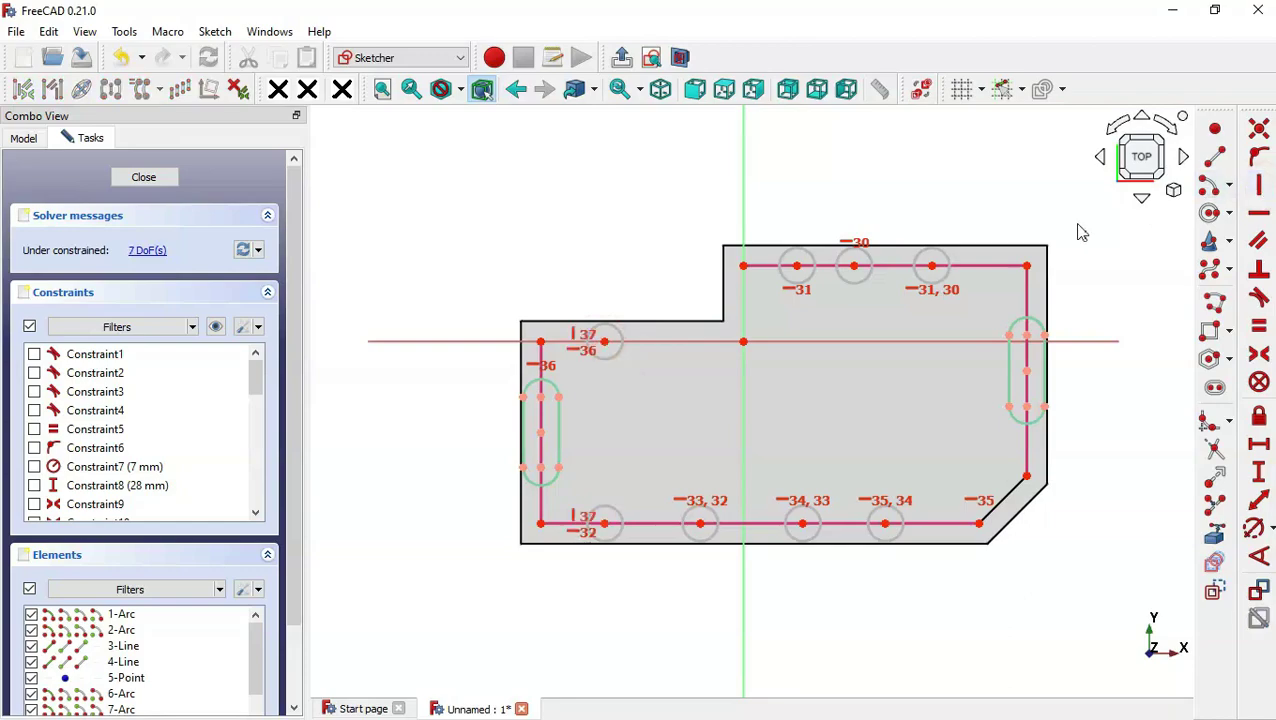
# Following 88.pdf, constrain the upper left circle's centre to a horizontal distance of 12.5 mm from the left inner edge's upper endpoint.
pyautogui.hotkey('alt', 'Tab')
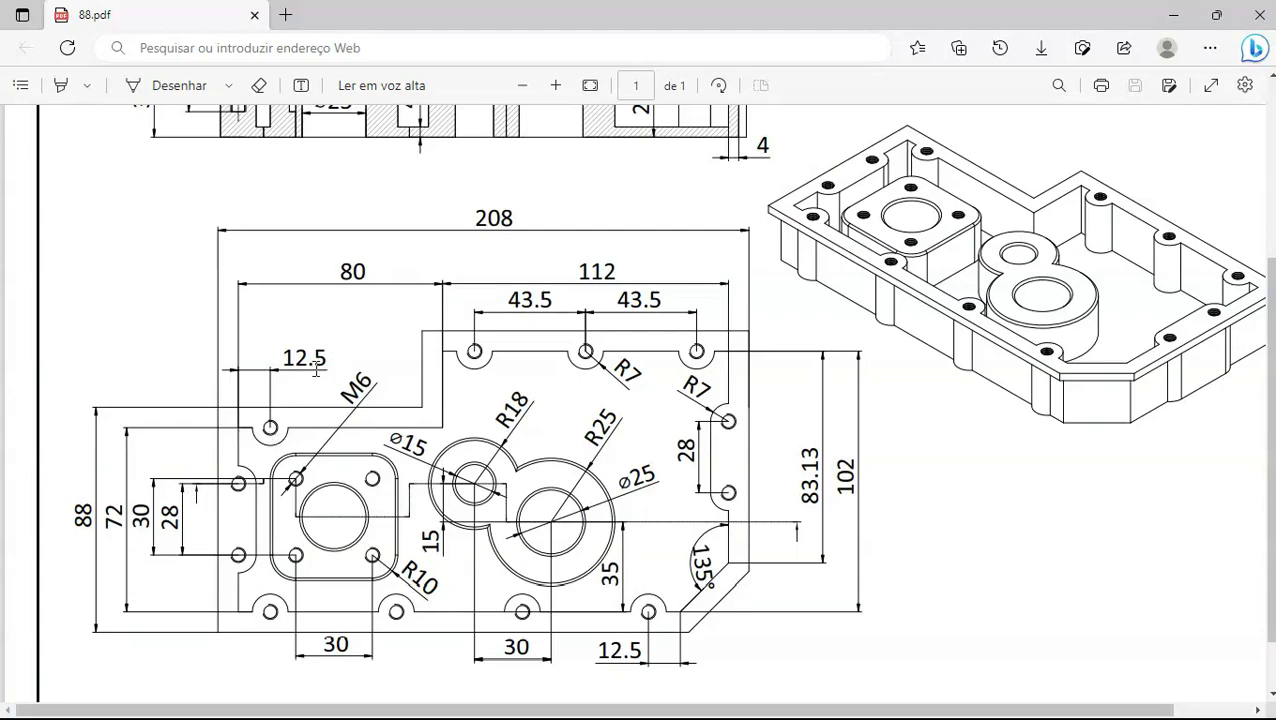
pyautogui.hotkey('alt', 'Tab')
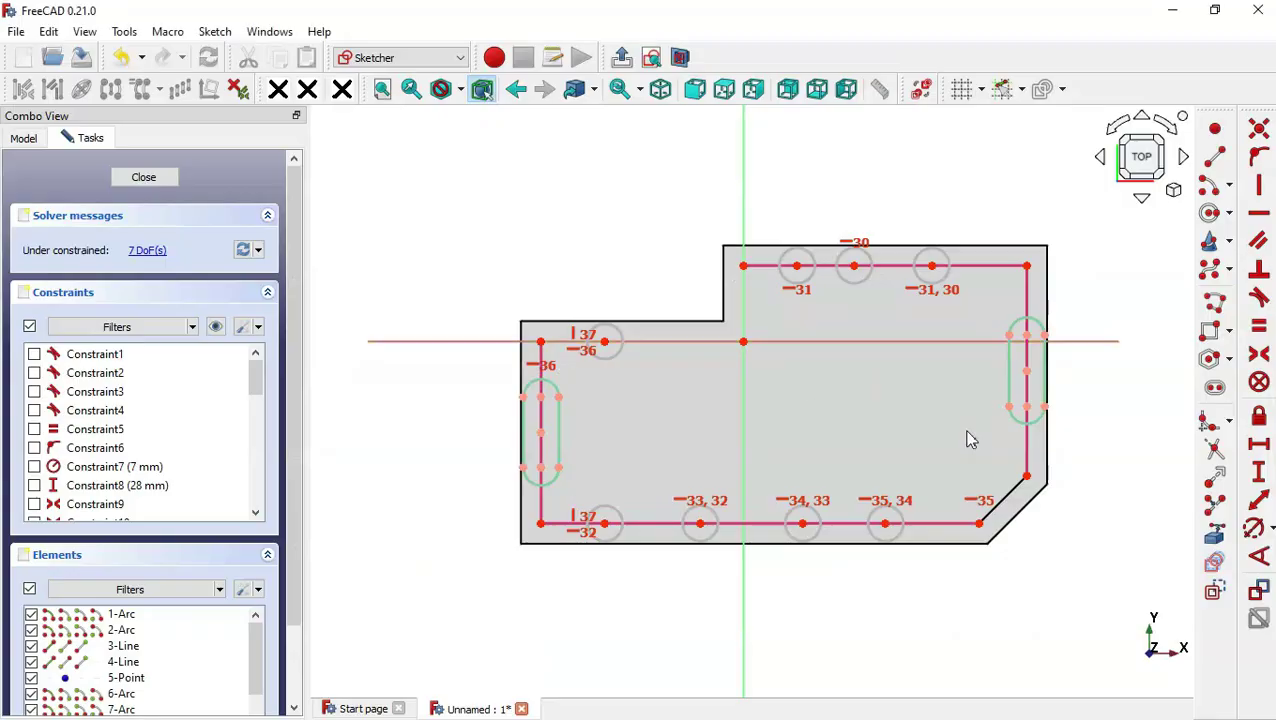
pyautogui.click(1260, 447)
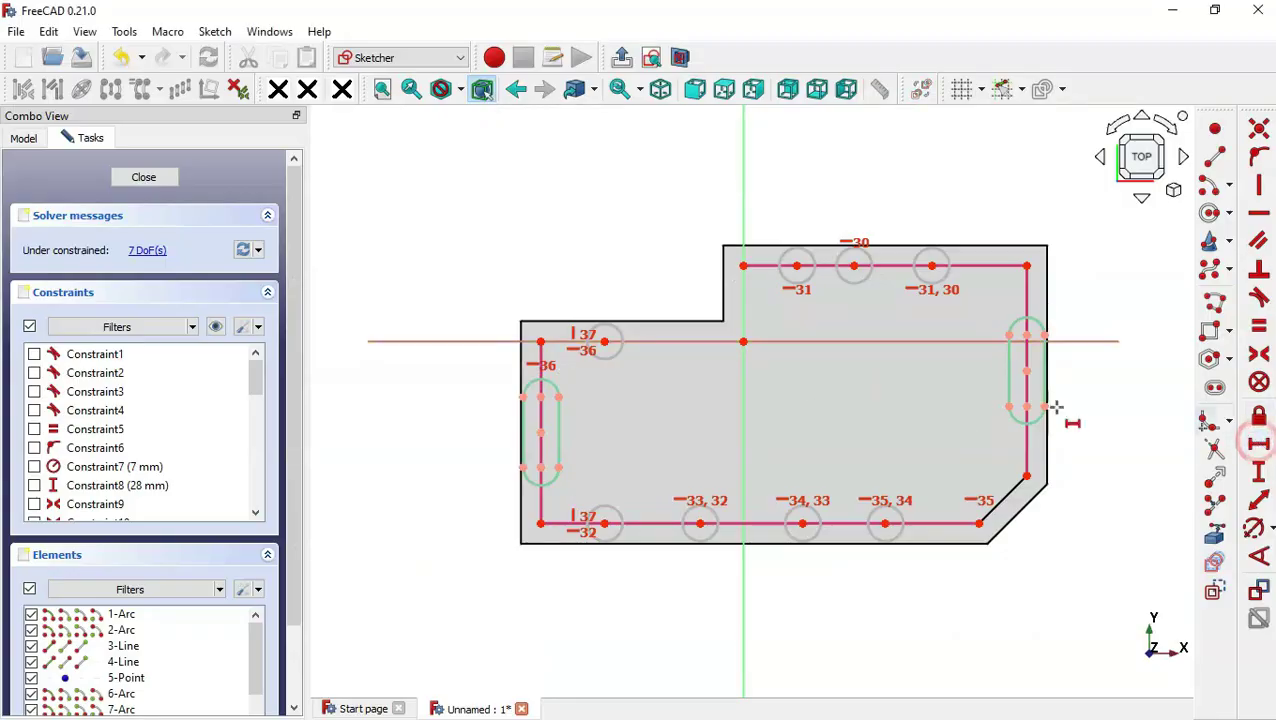
pyautogui.click(540, 341)
pyautogui.click(602, 341)
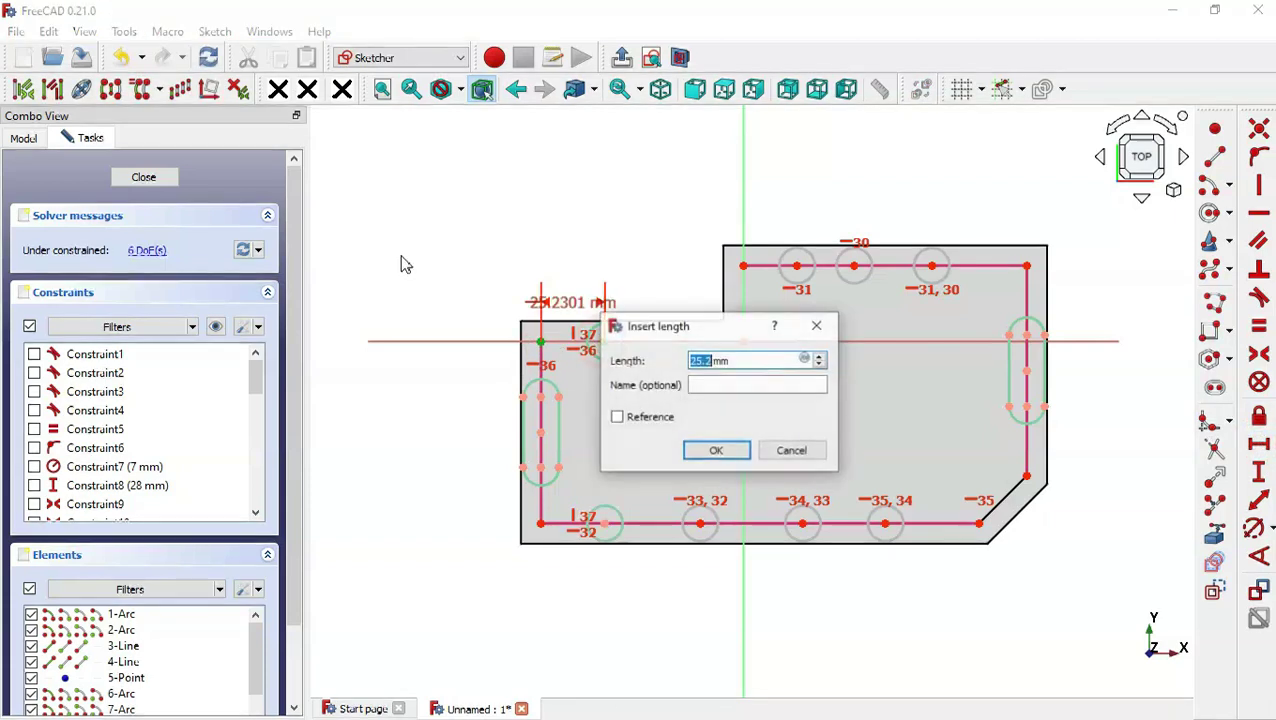
pyautogui.write('12.5')
pyautogui.press('Return')
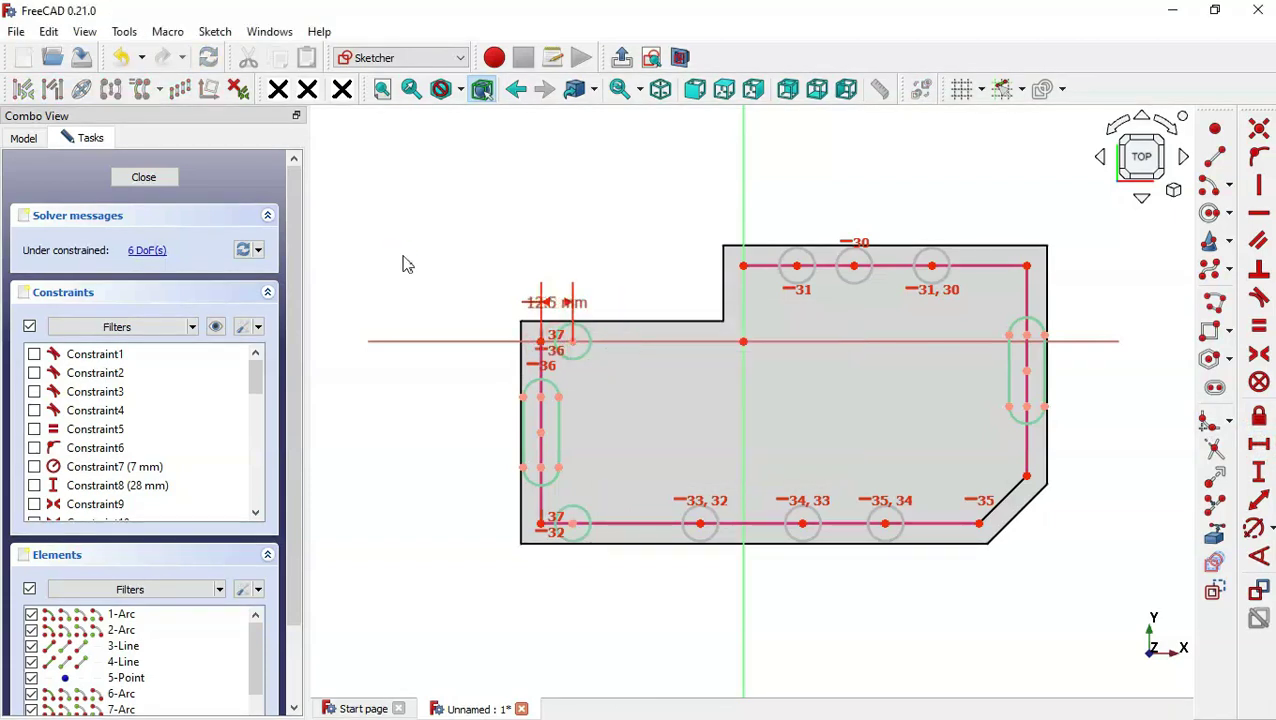
# Following 88.pdf, set a 12.5 mm horizontal distance between the lower right circle's centre and the lower inner edge's right endpoint.
pyautogui.hotkey('alt', 'Tab')
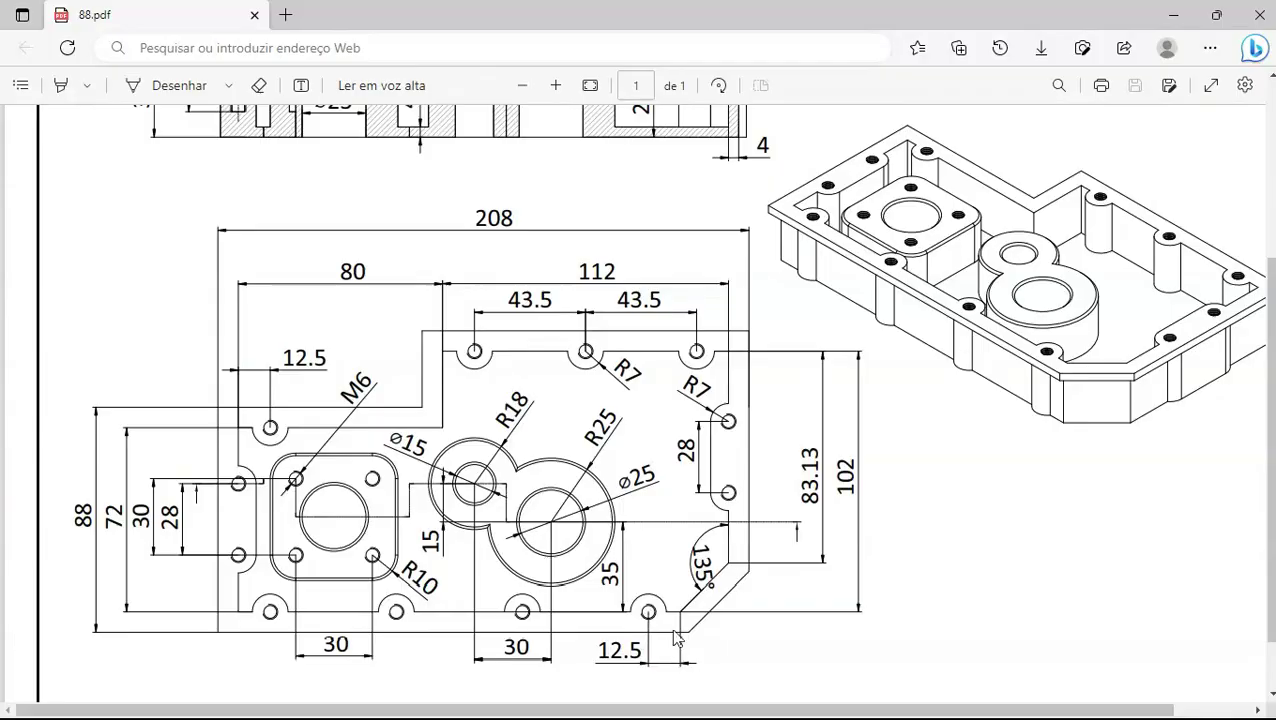
pyautogui.hotkey('alt', 'Tab')
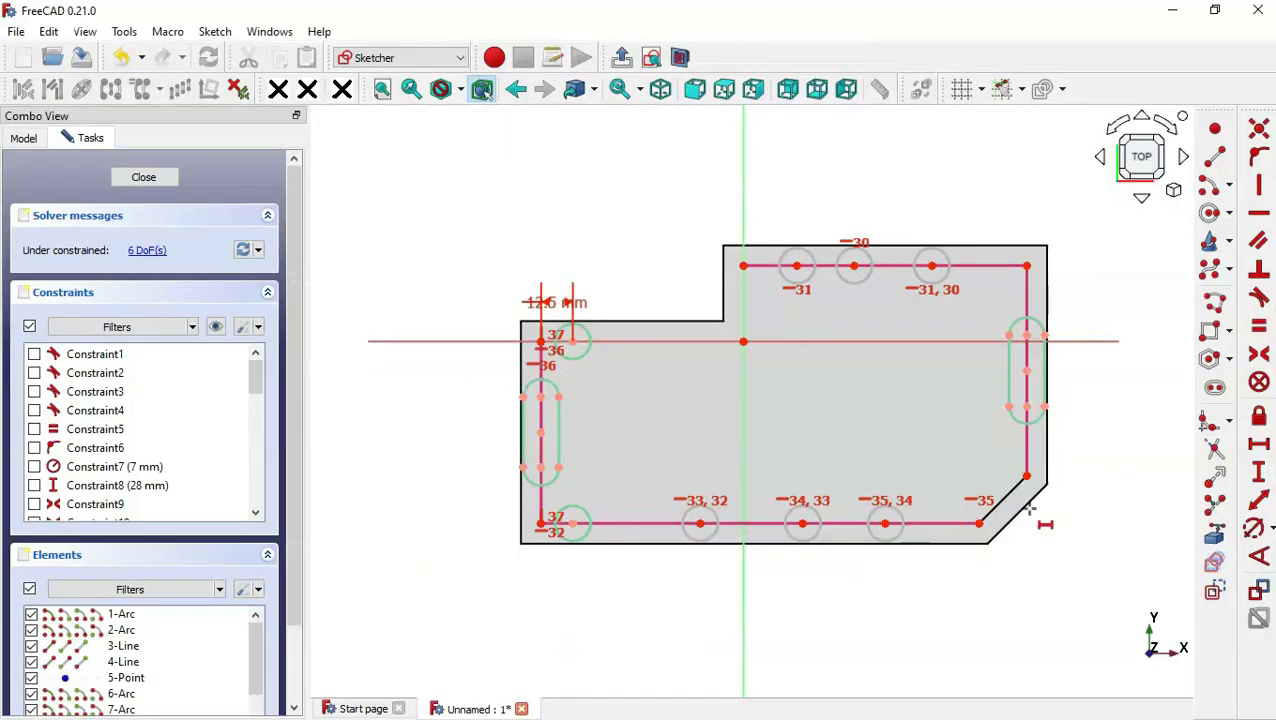
pyautogui.click(884, 523)
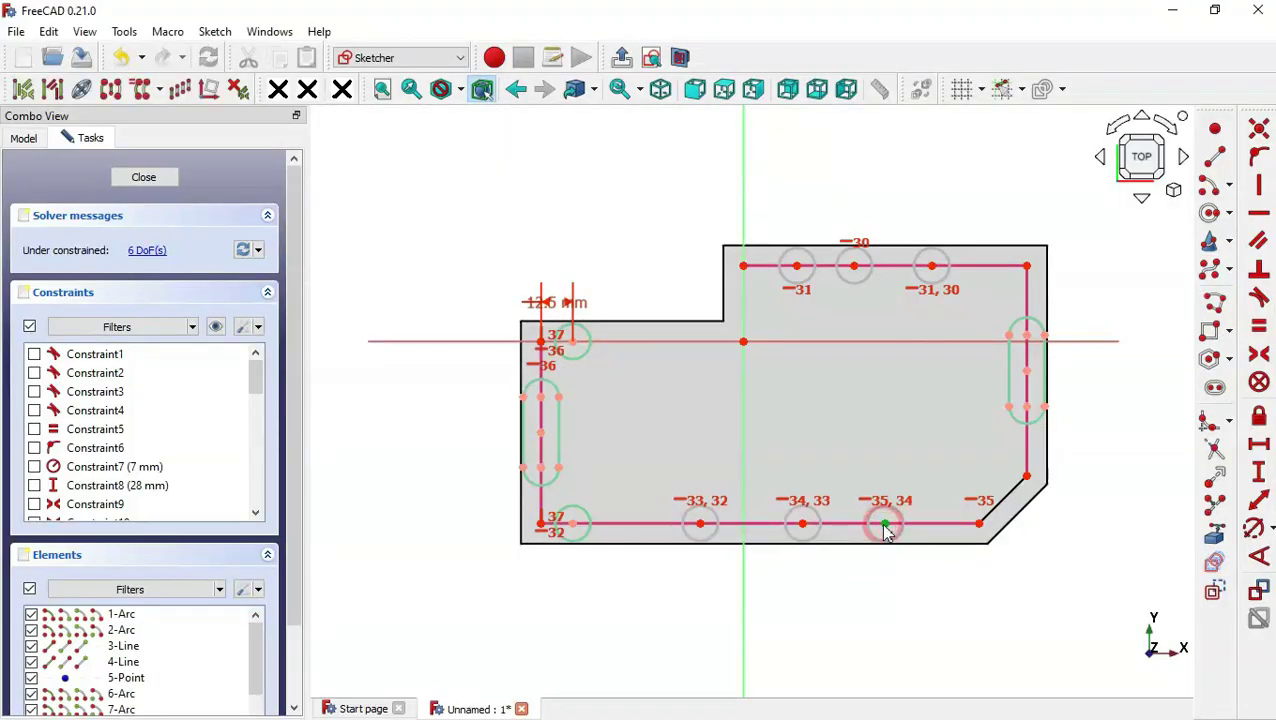
pyautogui.click(977, 521)
pyautogui.write('l12.6')
pyautogui.press('Return')
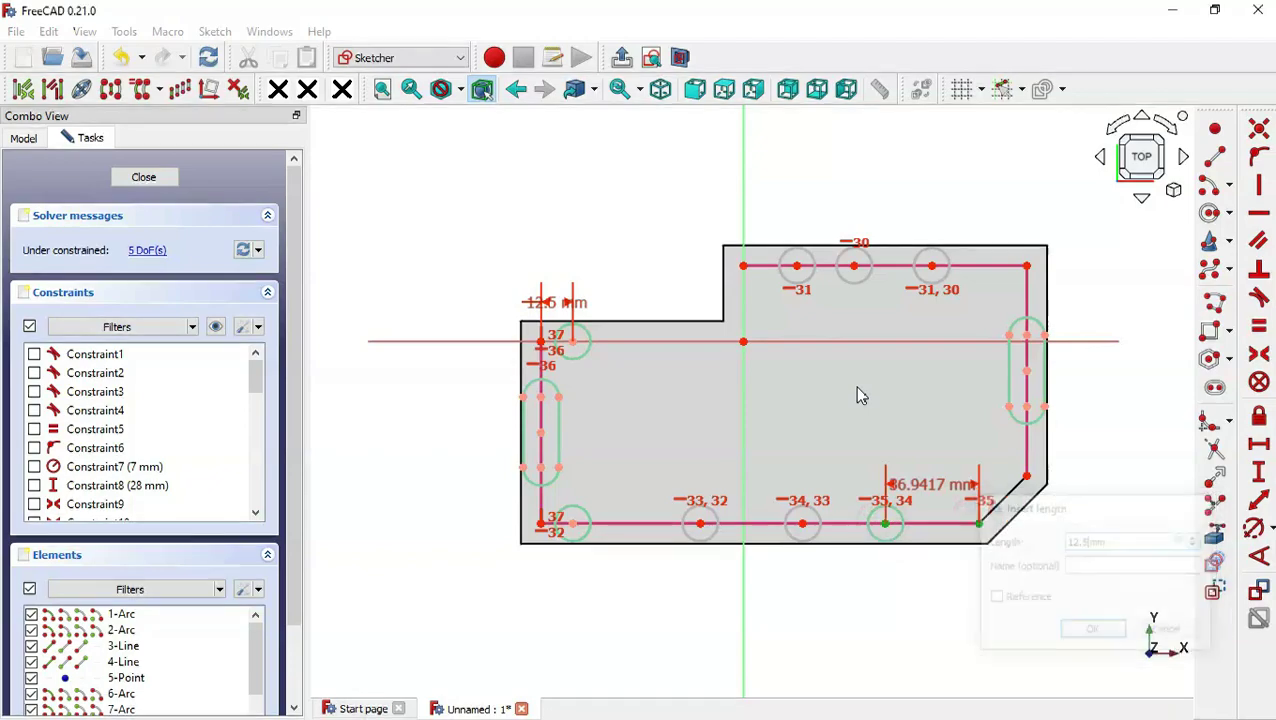
# Following 88.pdf, set the horizontal distance between the left and middle circle centres on the upper inner edge to 43.5 mm.
pyautogui.hotkey('alt', 'Tab')
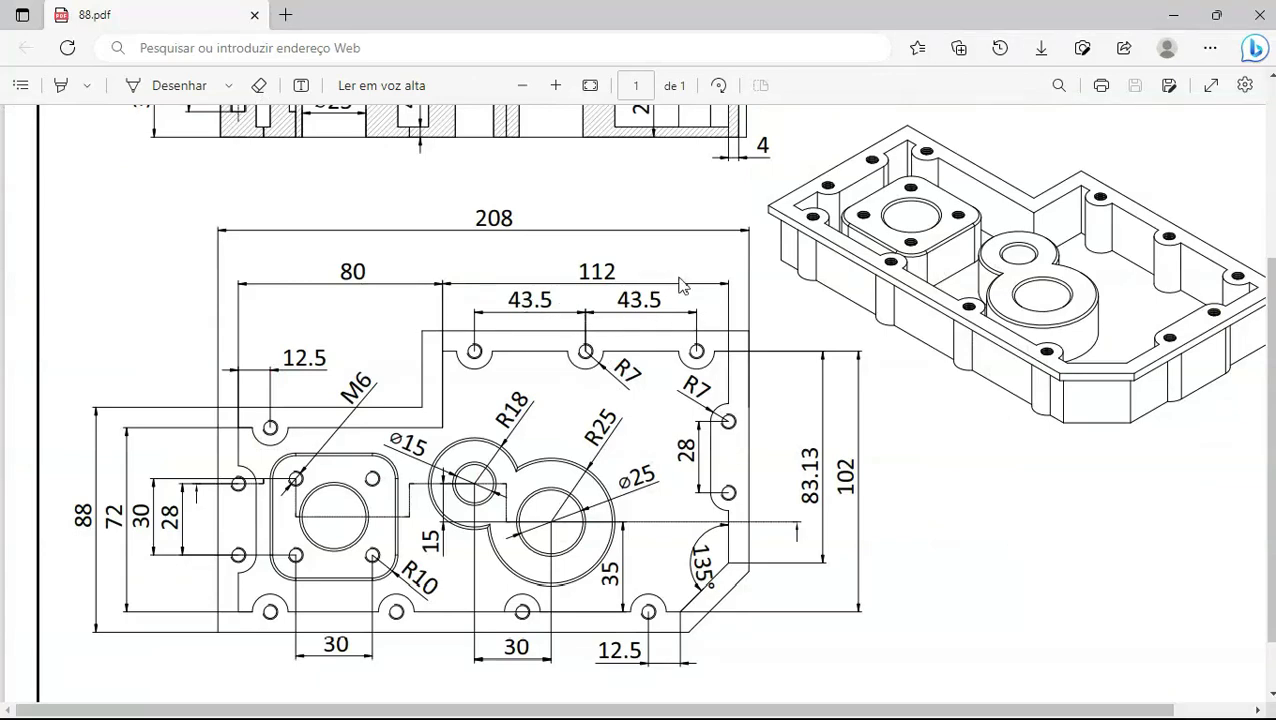
pyautogui.hotkey('alt', 'Tab')
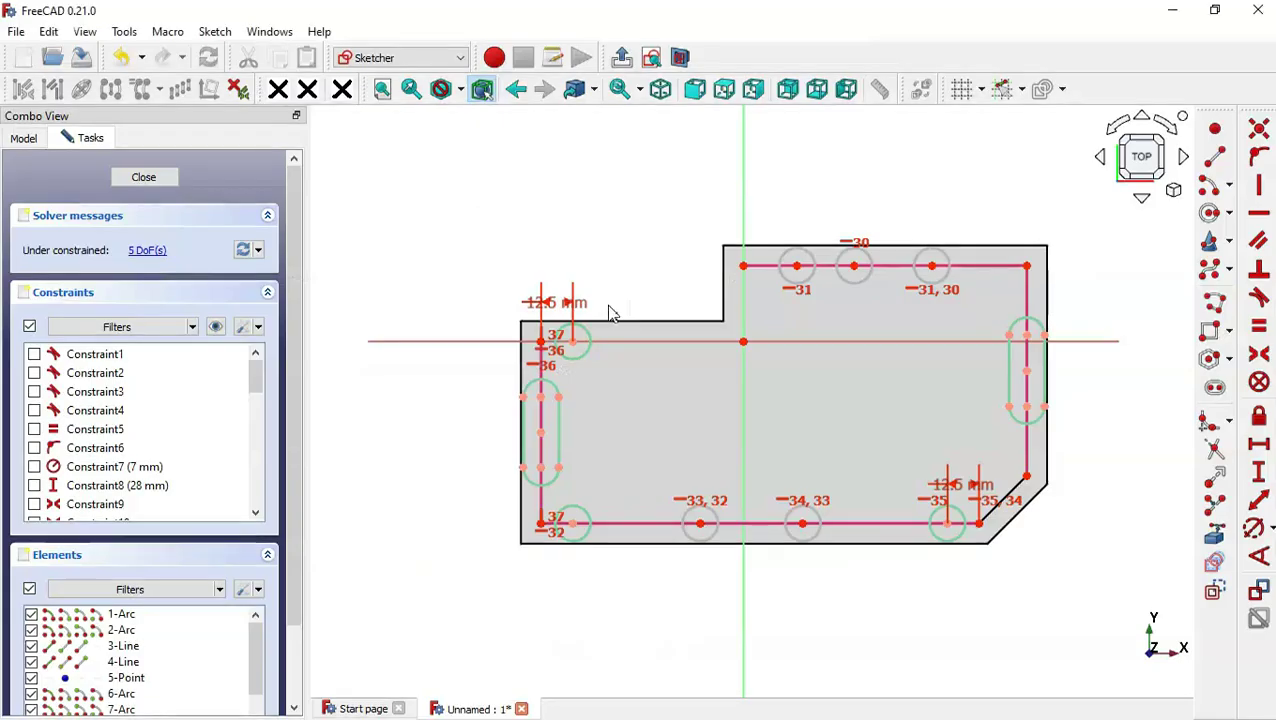
pyautogui.click(796, 265)
pyautogui.click(852, 265)
pyautogui.press('l')
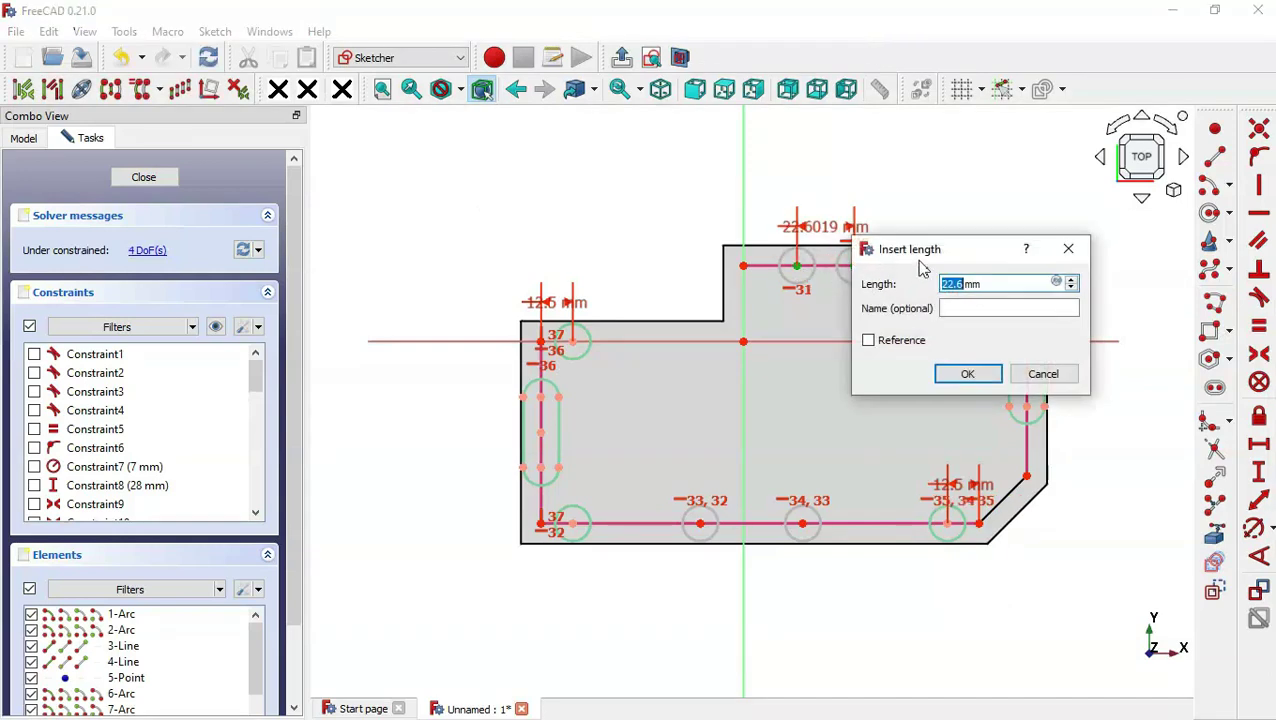
pyautogui.write('43')
pyautogui.write('.5')
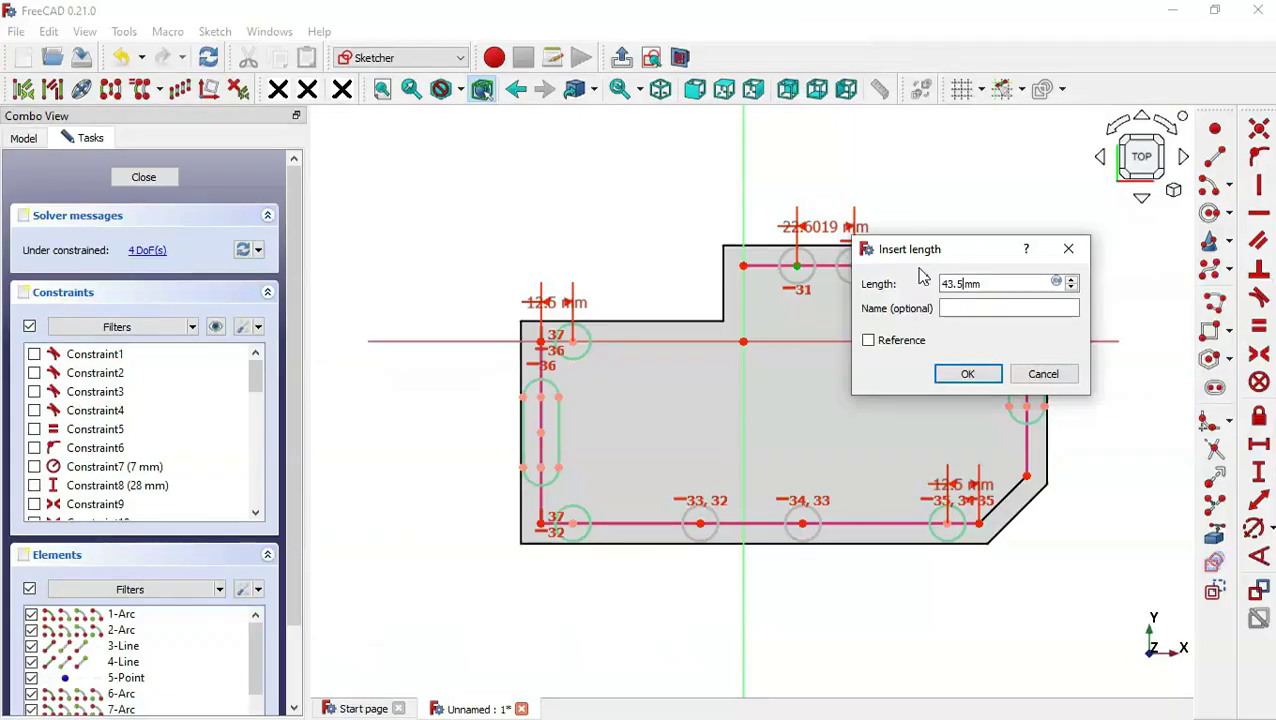
pyautogui.press('Return')
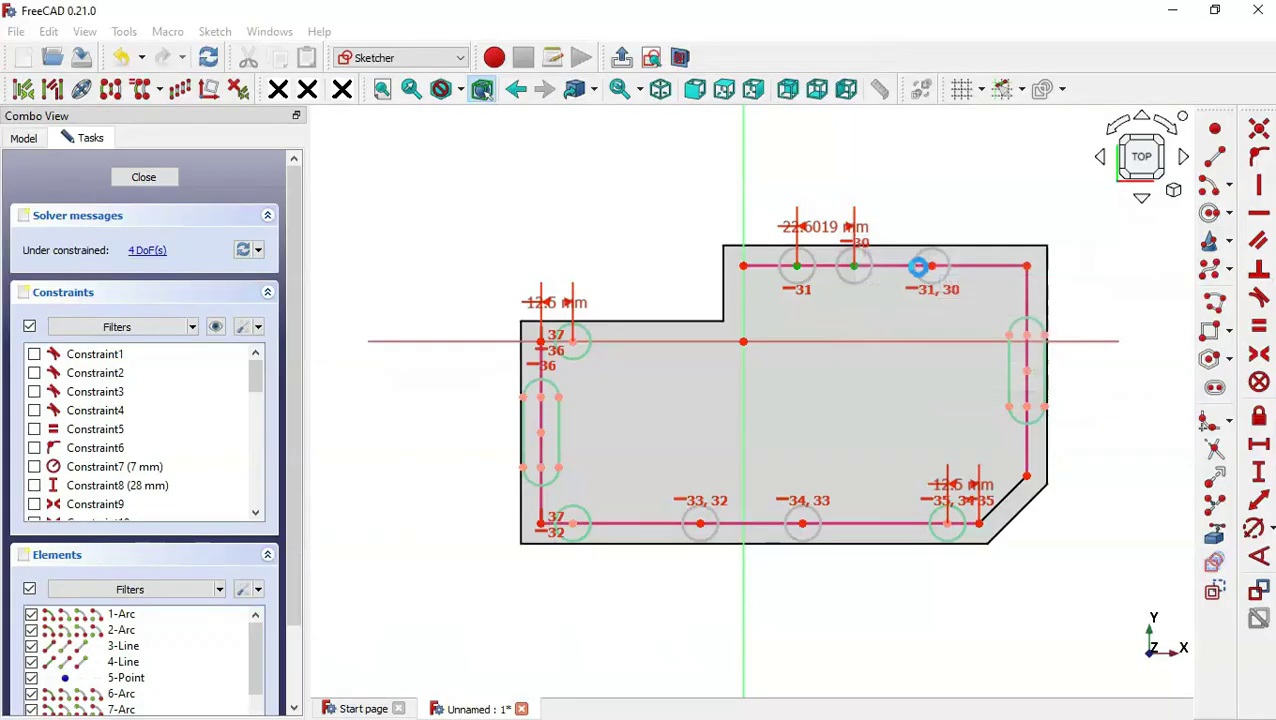
# Set the horizontal distance between the middle and right circle centres on the upper inner edge to 43.5 mm.
pyautogui.click(884, 263)
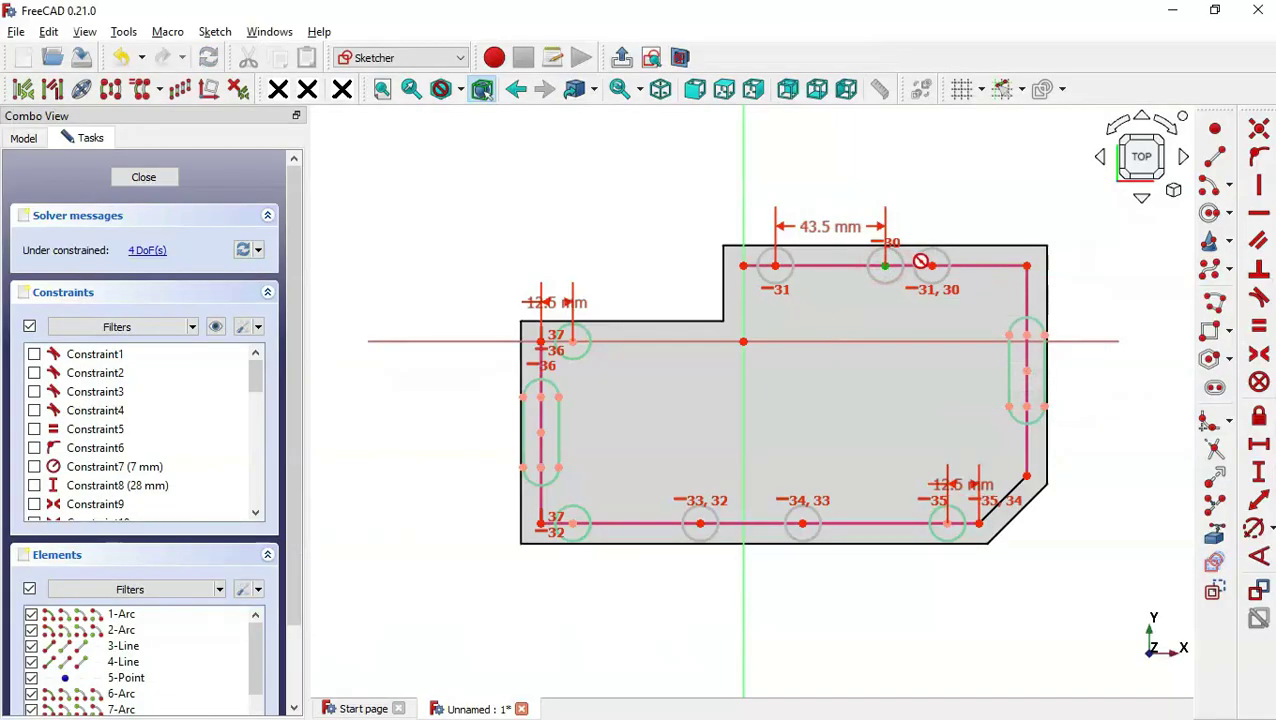
pyautogui.click(931, 266)
pyautogui.write('4')
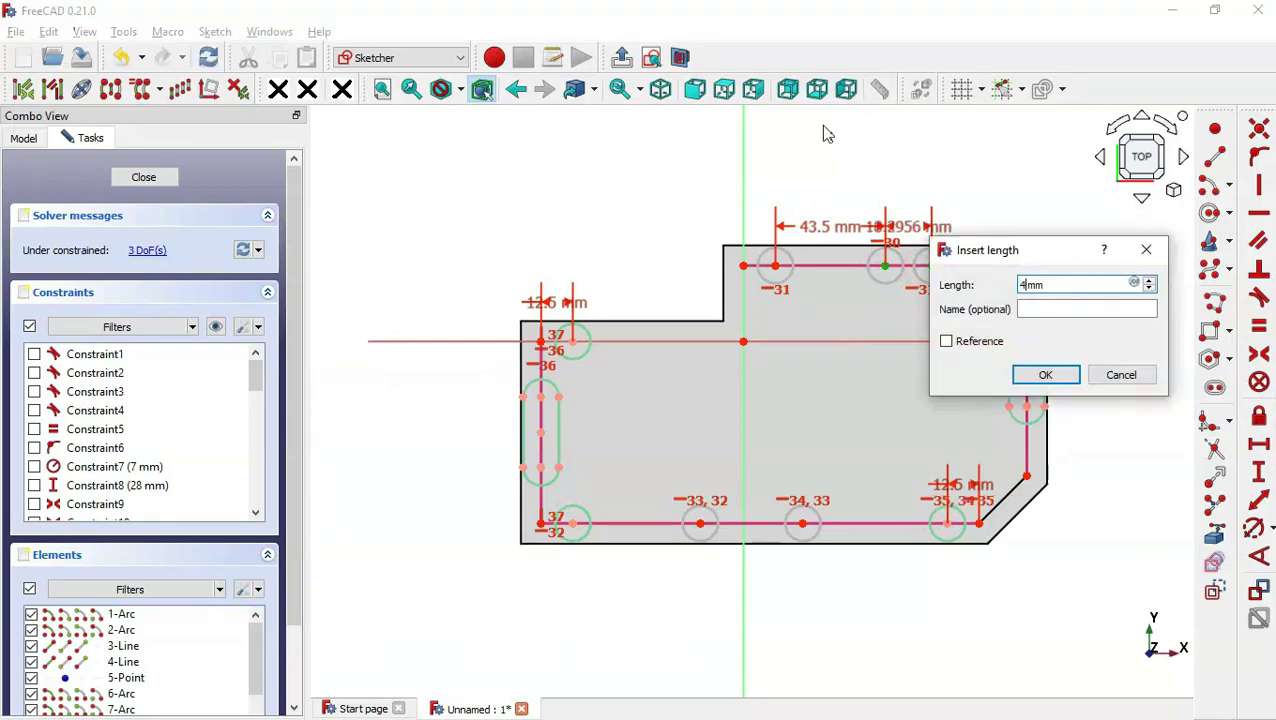
pyautogui.write('3.5')
pyautogui.press('Return')
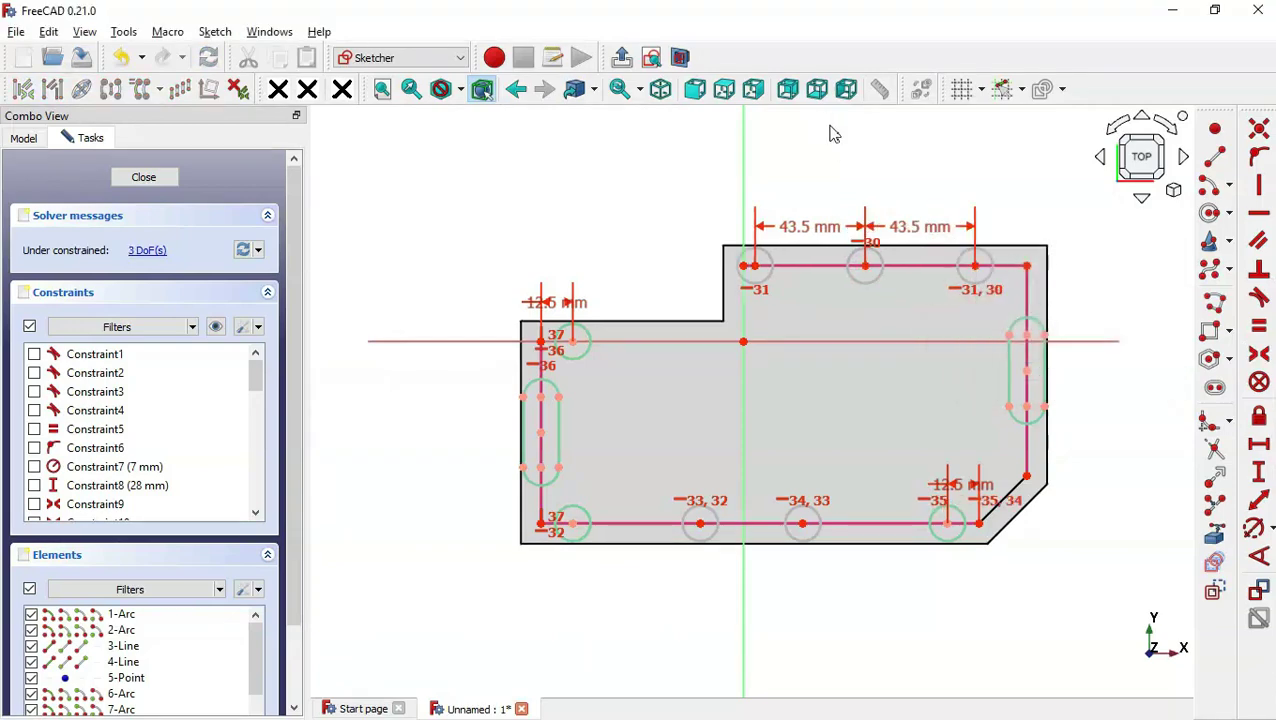
# Check 88.pdf and centre the middle upper circle on the upper inner edge with a symmetry constraint between the edge's two endpoints.
pyautogui.hotkey('alt', 'Tab')
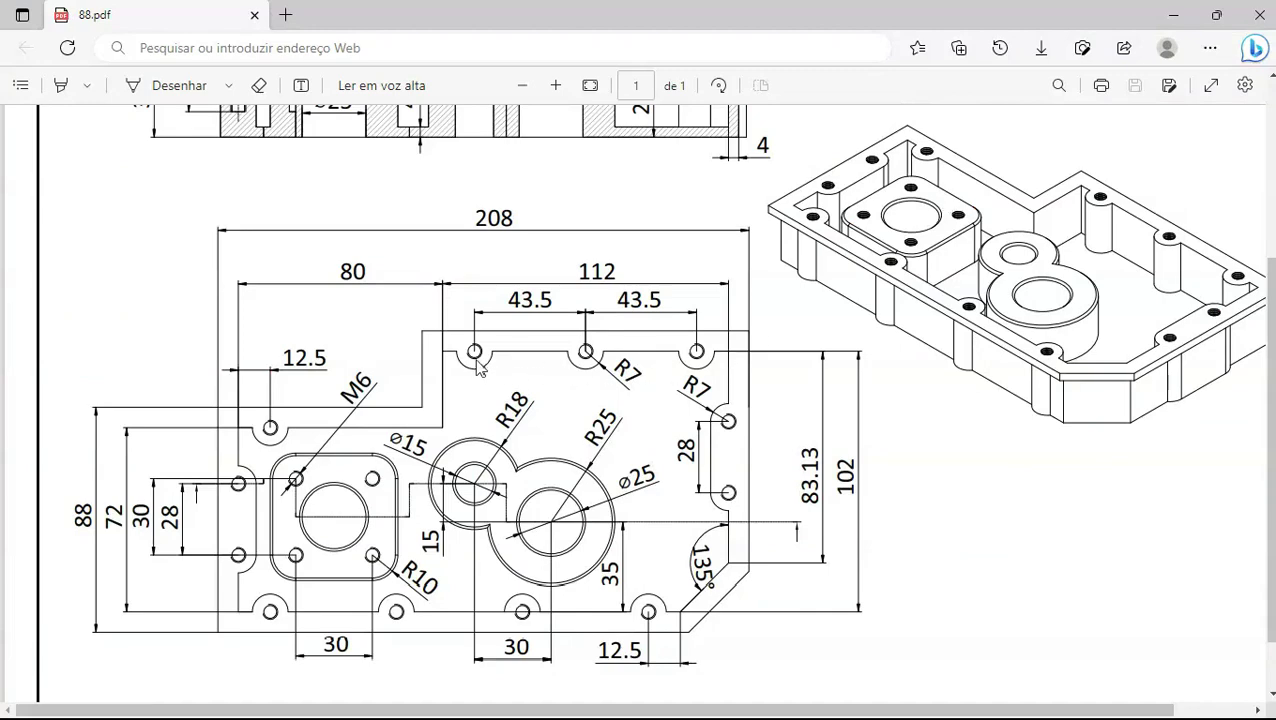
pyautogui.hotkey('alt', 'Tab')
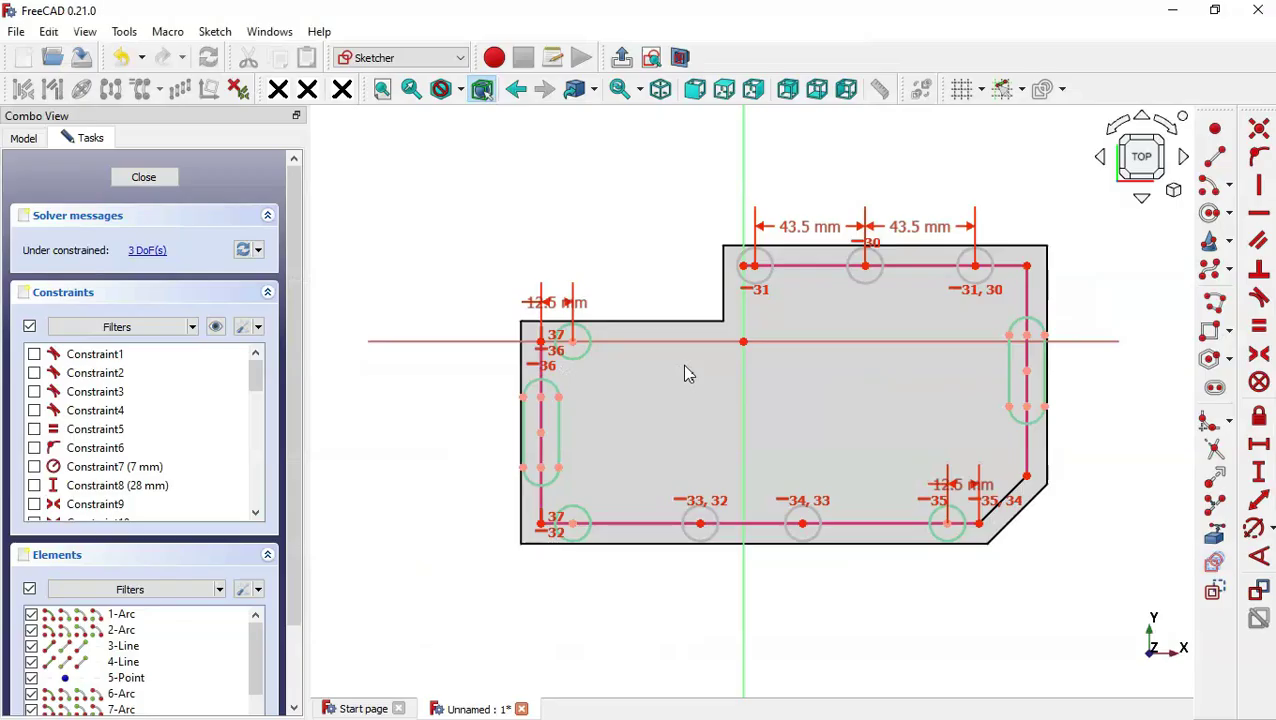
pyautogui.click(1259, 354)
pyautogui.click(1027, 265)
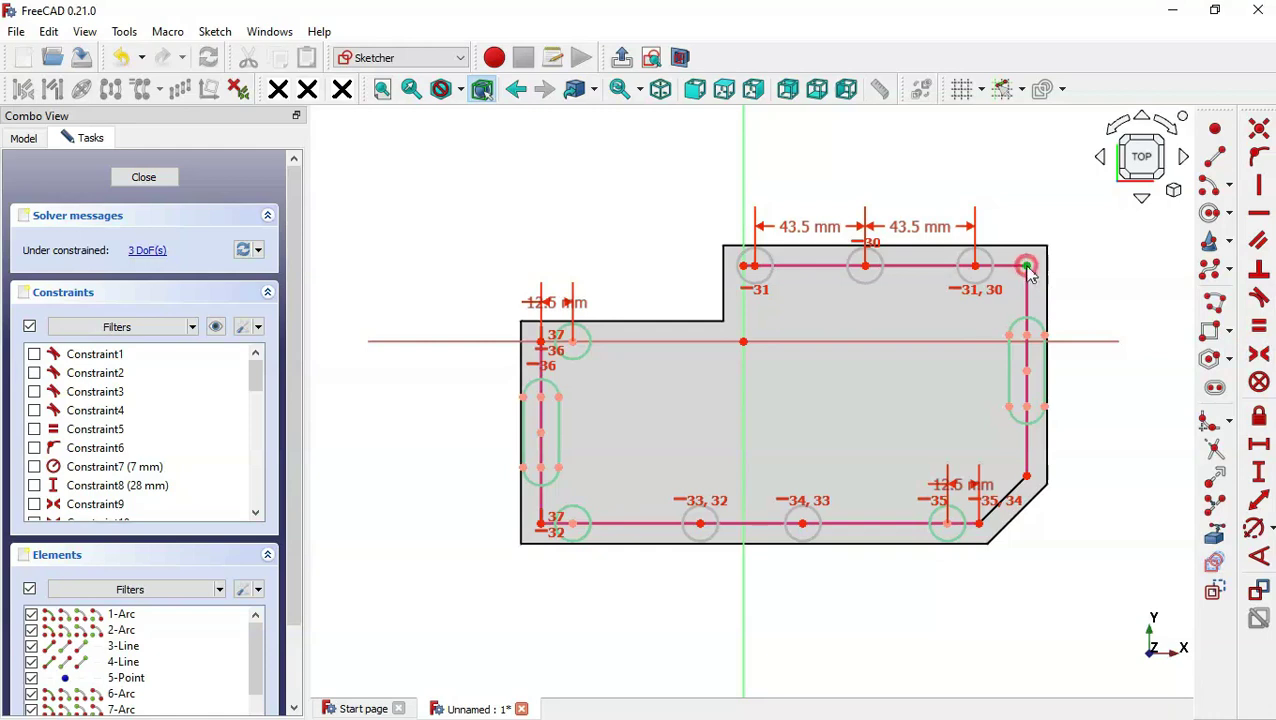
pyautogui.click(743, 265)
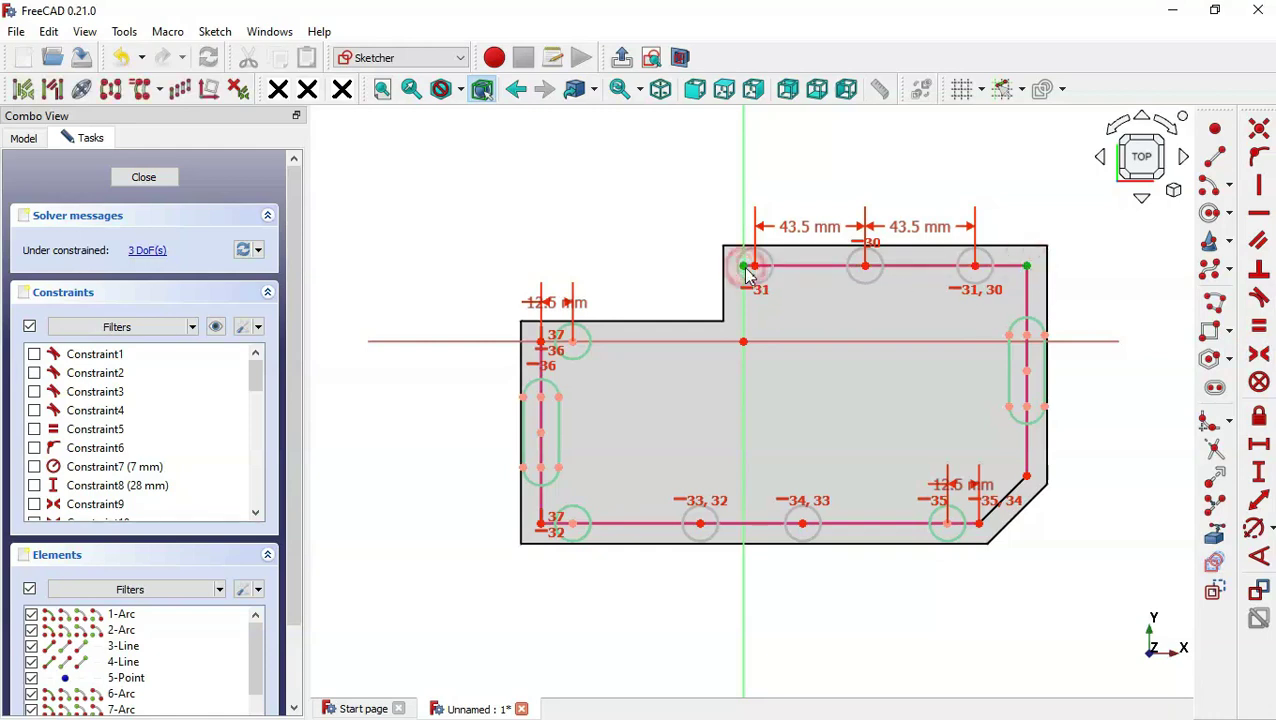
pyautogui.click(866, 265)
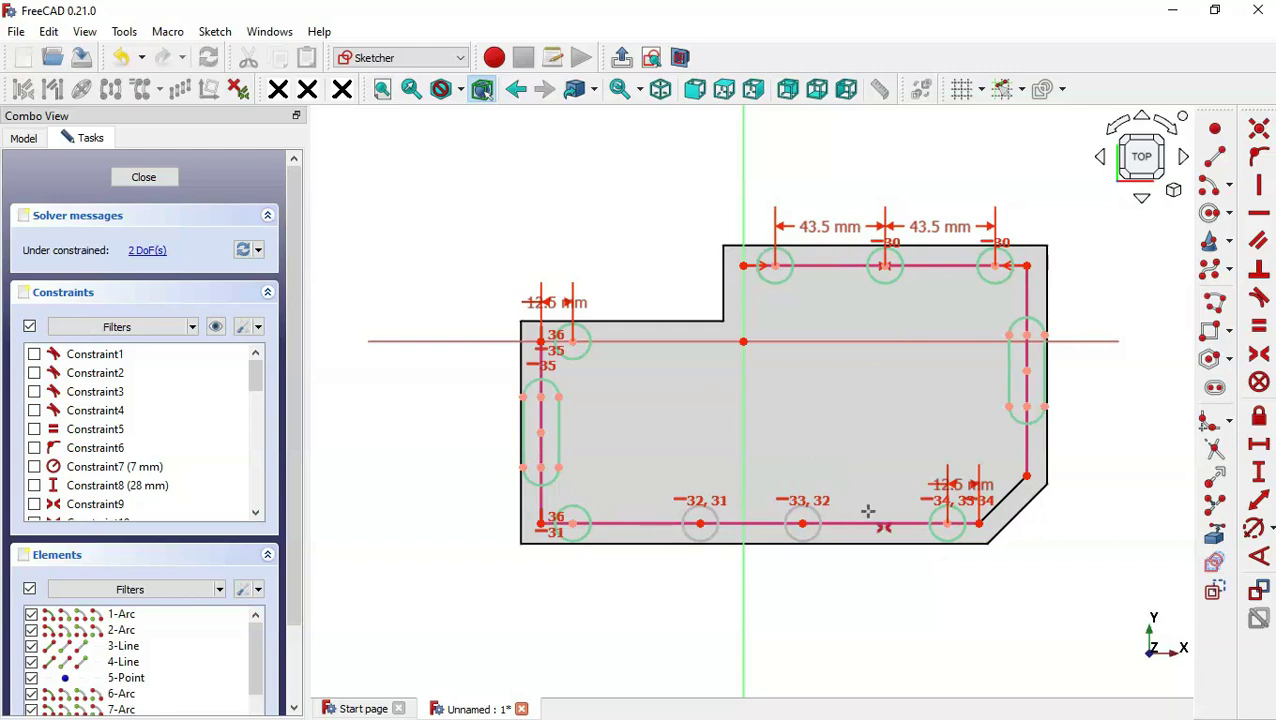
# Space the four lower circles evenly by making each inner circle's centre symmetric between the centres of its two neighbours.
pyautogui.click(573, 523)
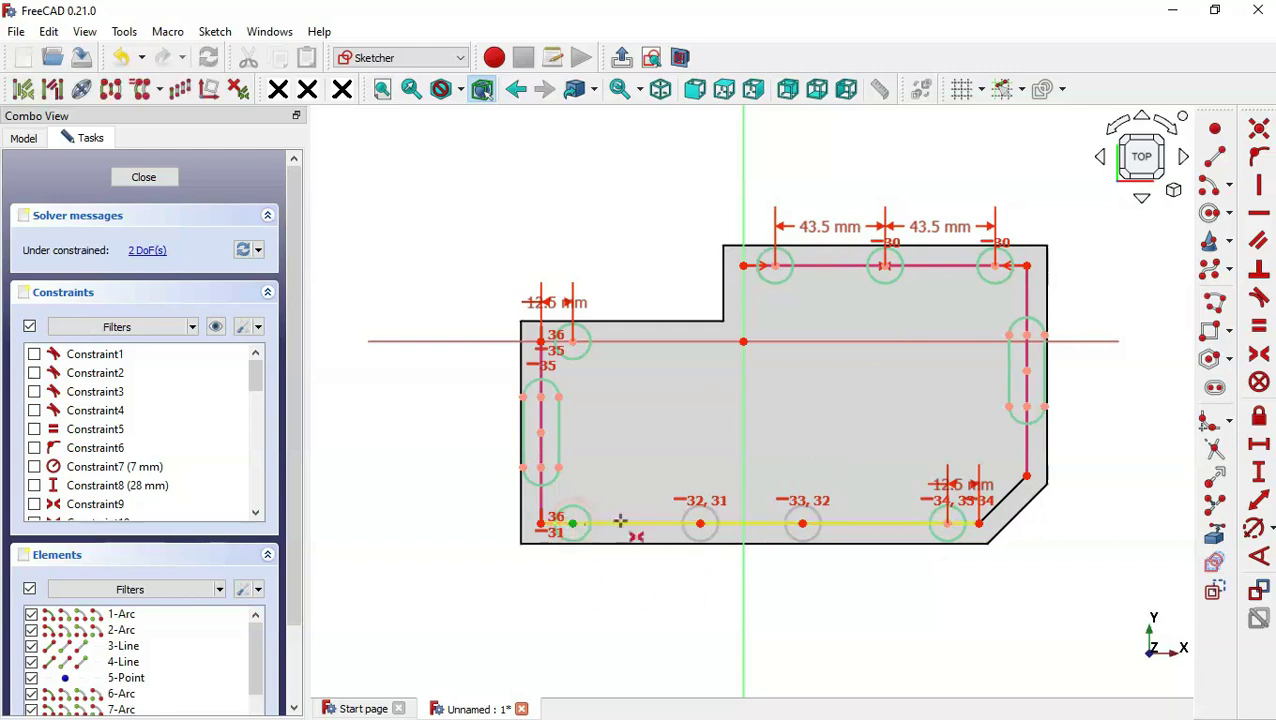
pyautogui.click(803, 523)
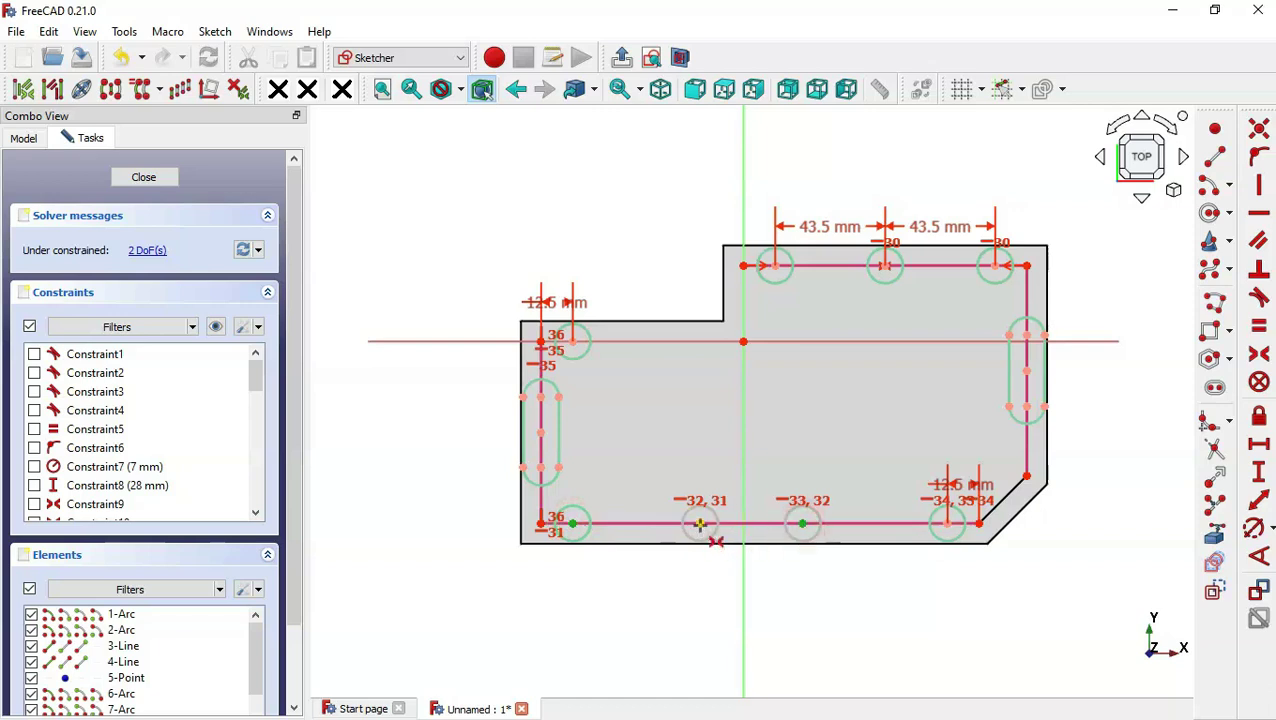
pyautogui.click(700, 523)
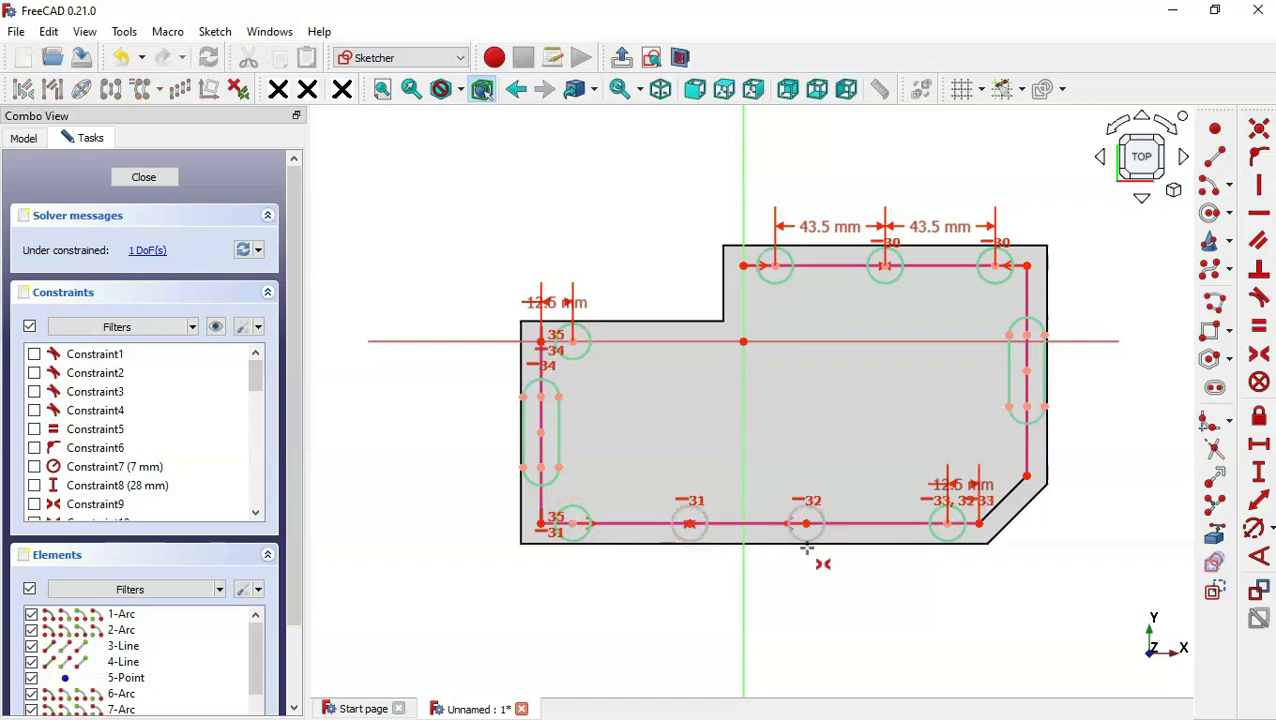
pyautogui.click(689, 523)
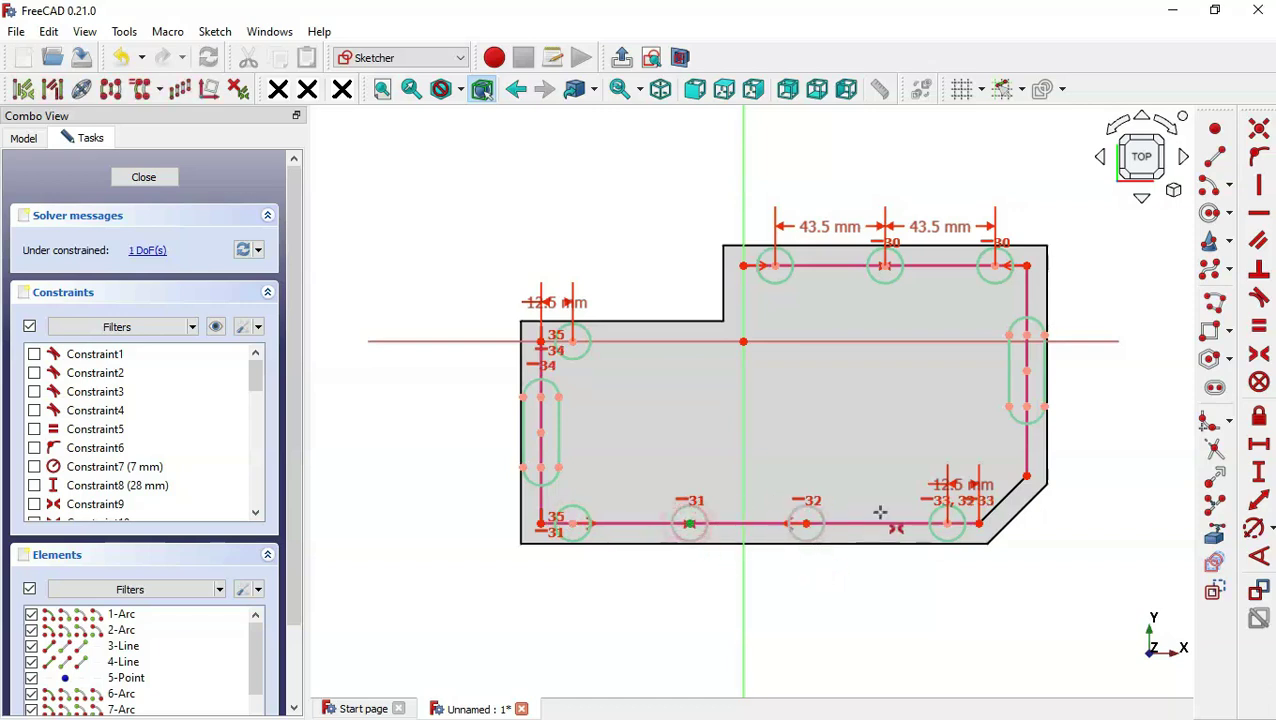
pyautogui.click(947, 523)
pyautogui.click(806, 523)
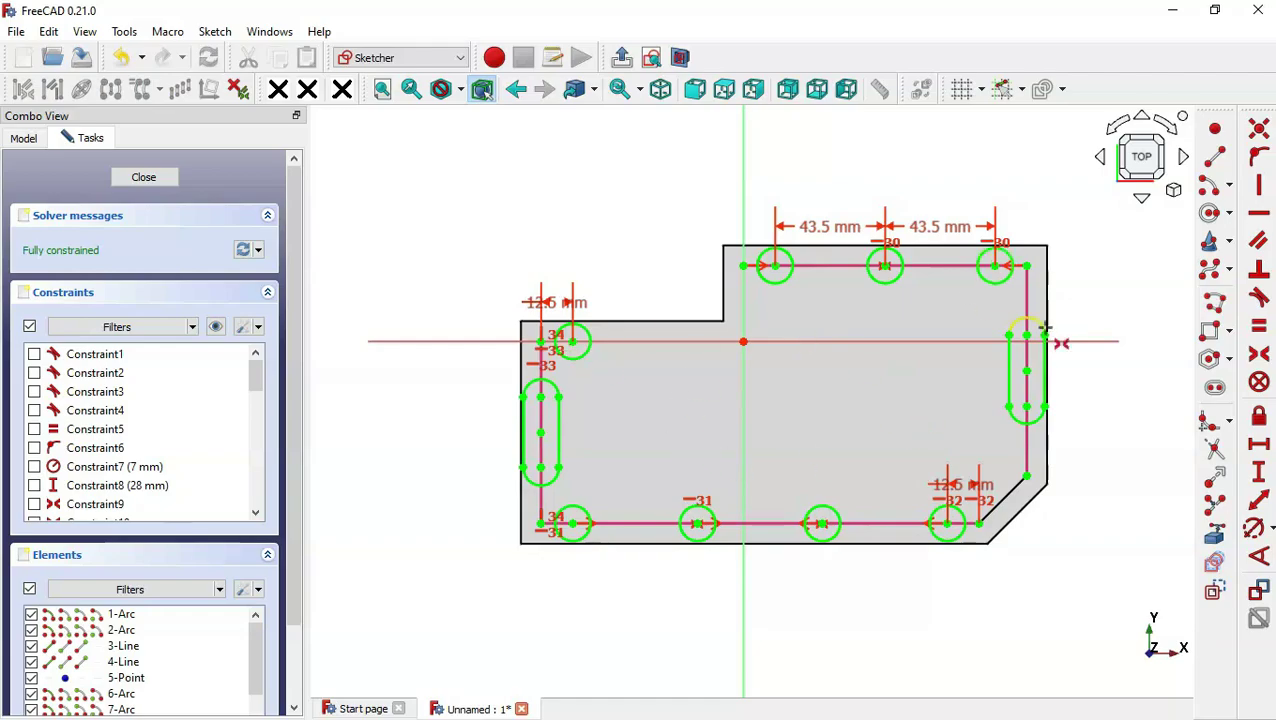
# Following 88.pdf, sketch a rounded rectangle about 43 by 33 mm with corner radii of about 8 mm in the sketch's left part.
pyautogui.hotkey('alt', 'Tab')
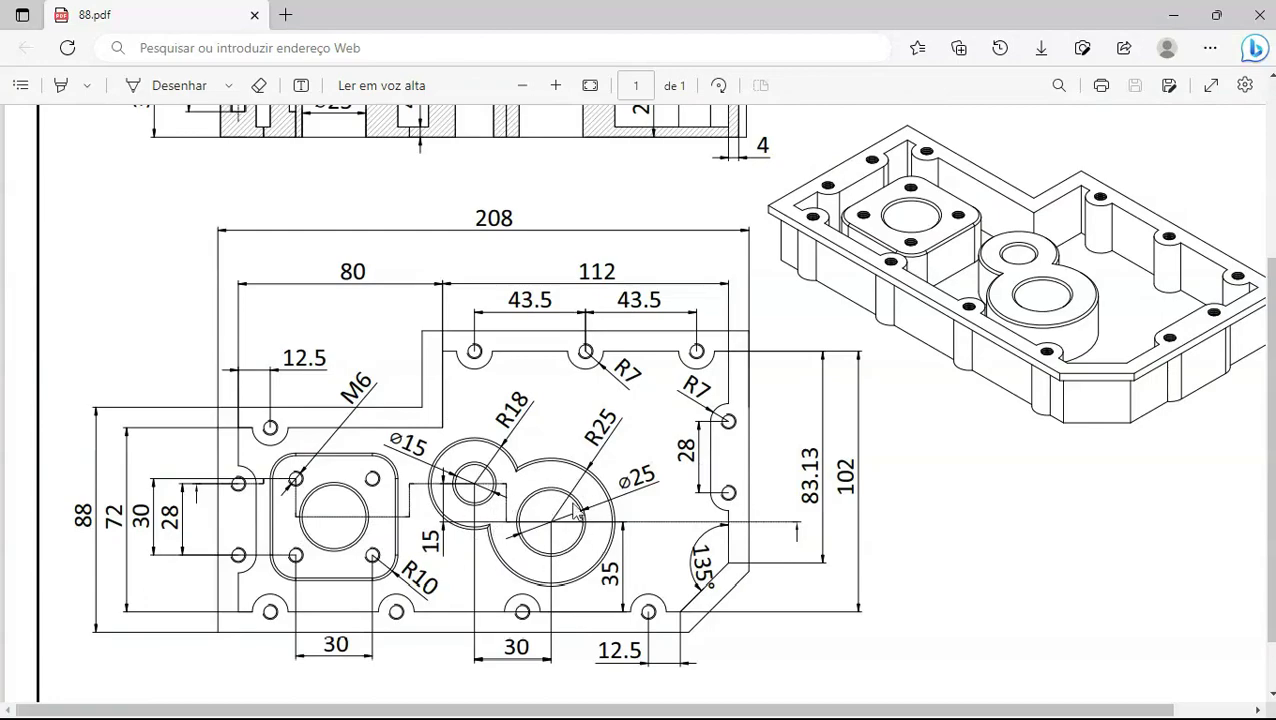
pyautogui.hotkey('alt', 'Tab')
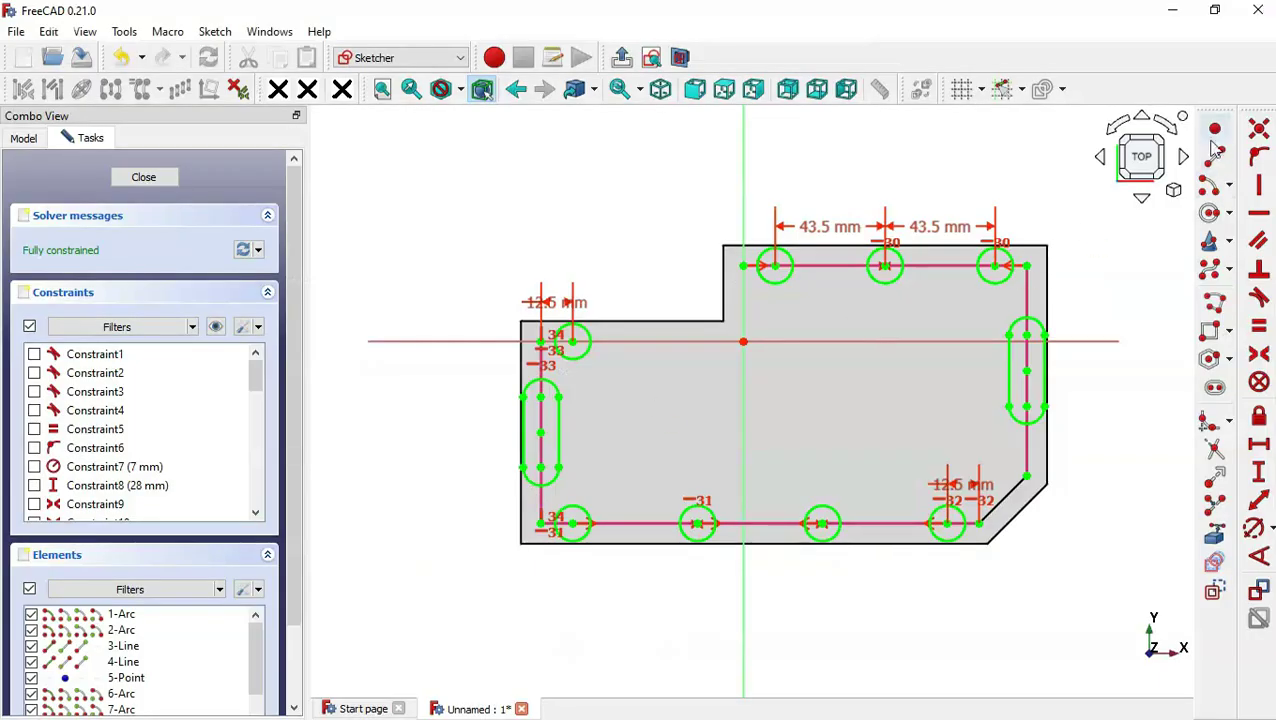
pyautogui.click(1228, 331)
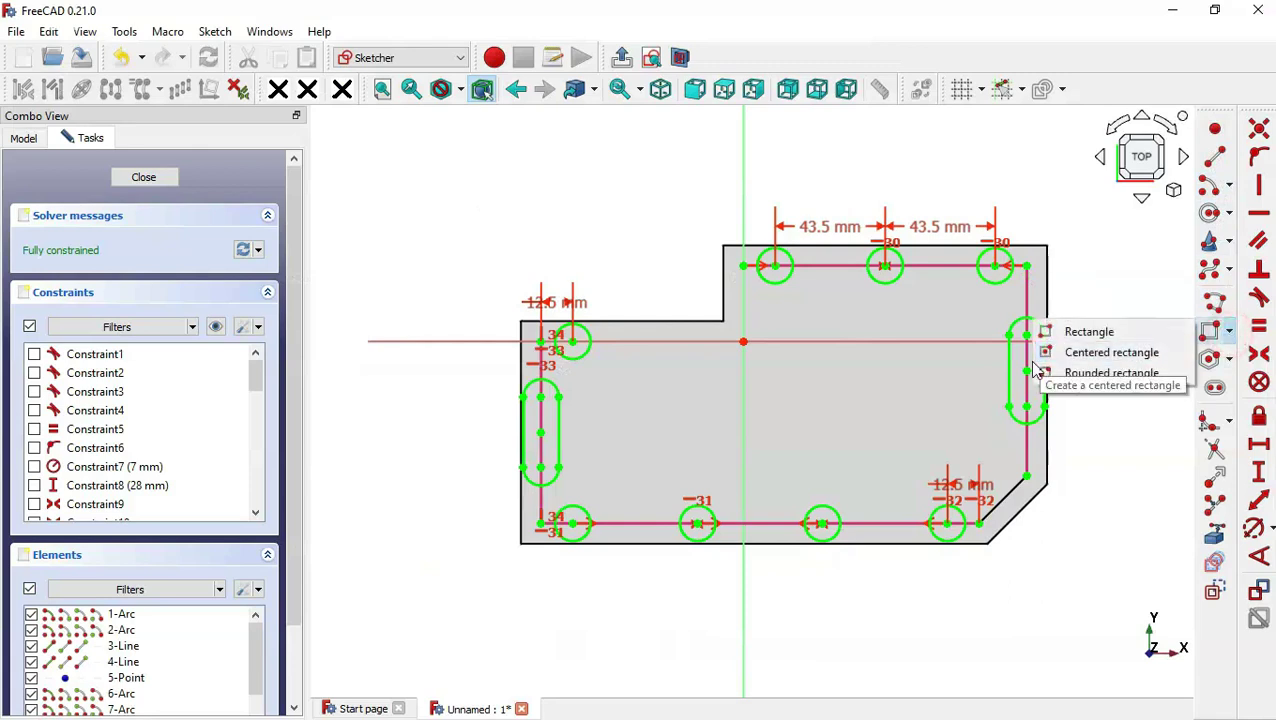
pyautogui.click(1119, 378)
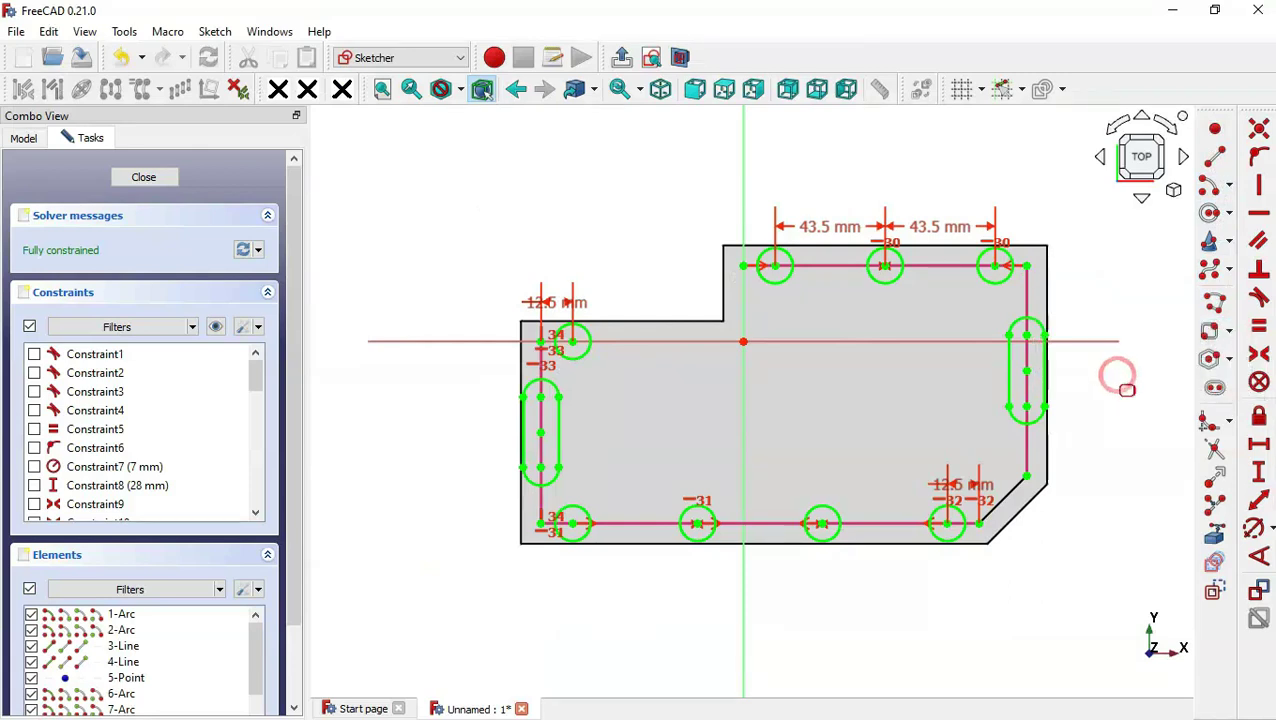
pyautogui.click(598, 383)
pyautogui.click(707, 467)
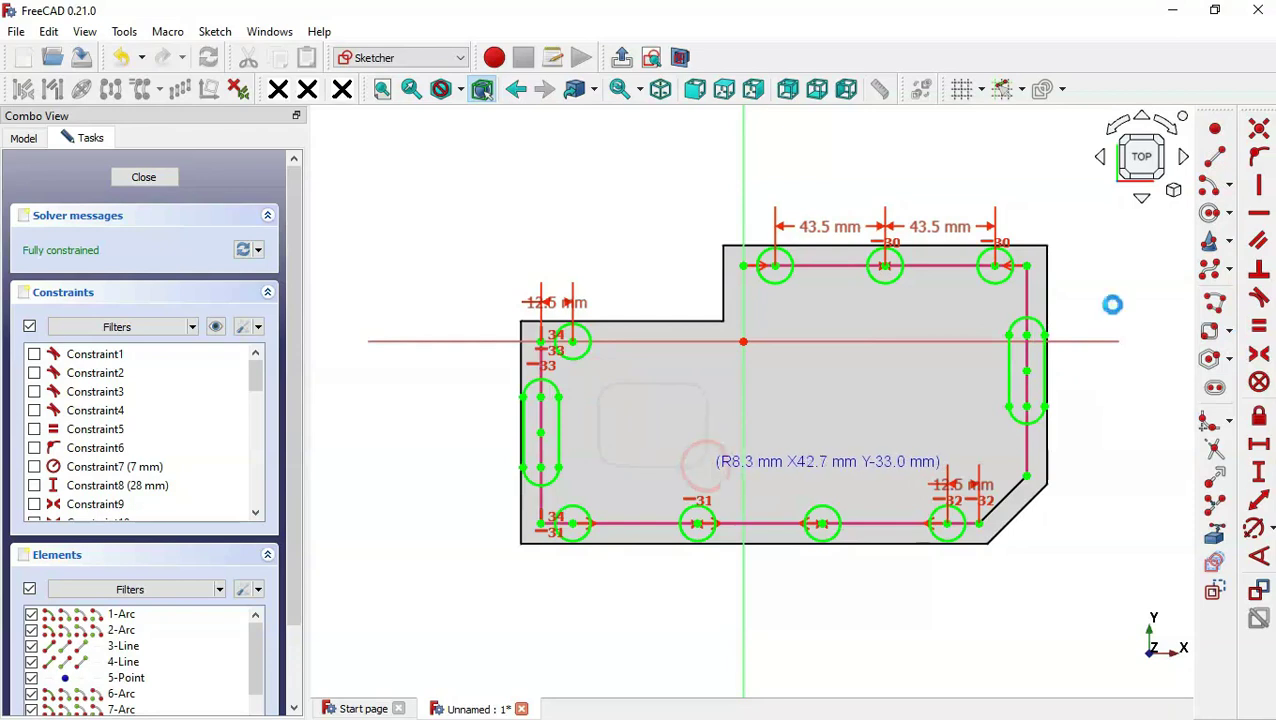
# Sketch two overlapping circles right of the vertical axis, the second one lower and further right than the first.
pyautogui.click(1213, 211)
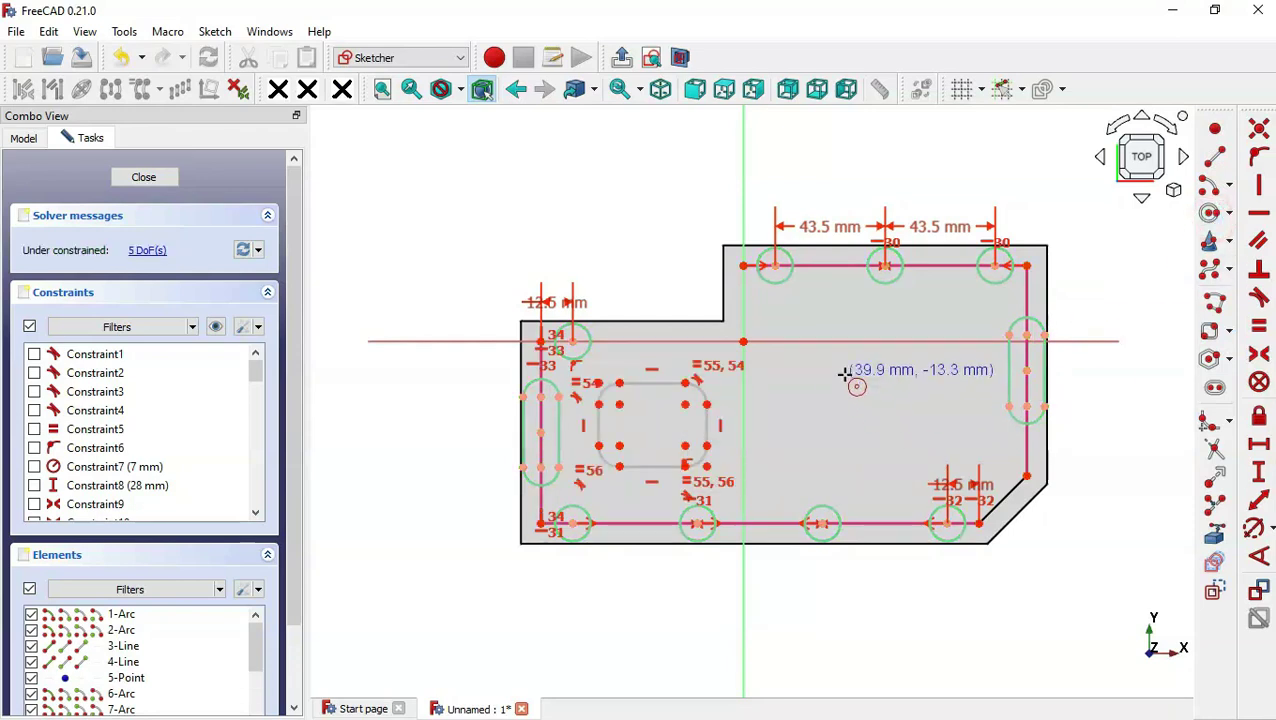
pyautogui.click(831, 385)
pyautogui.click(868, 421)
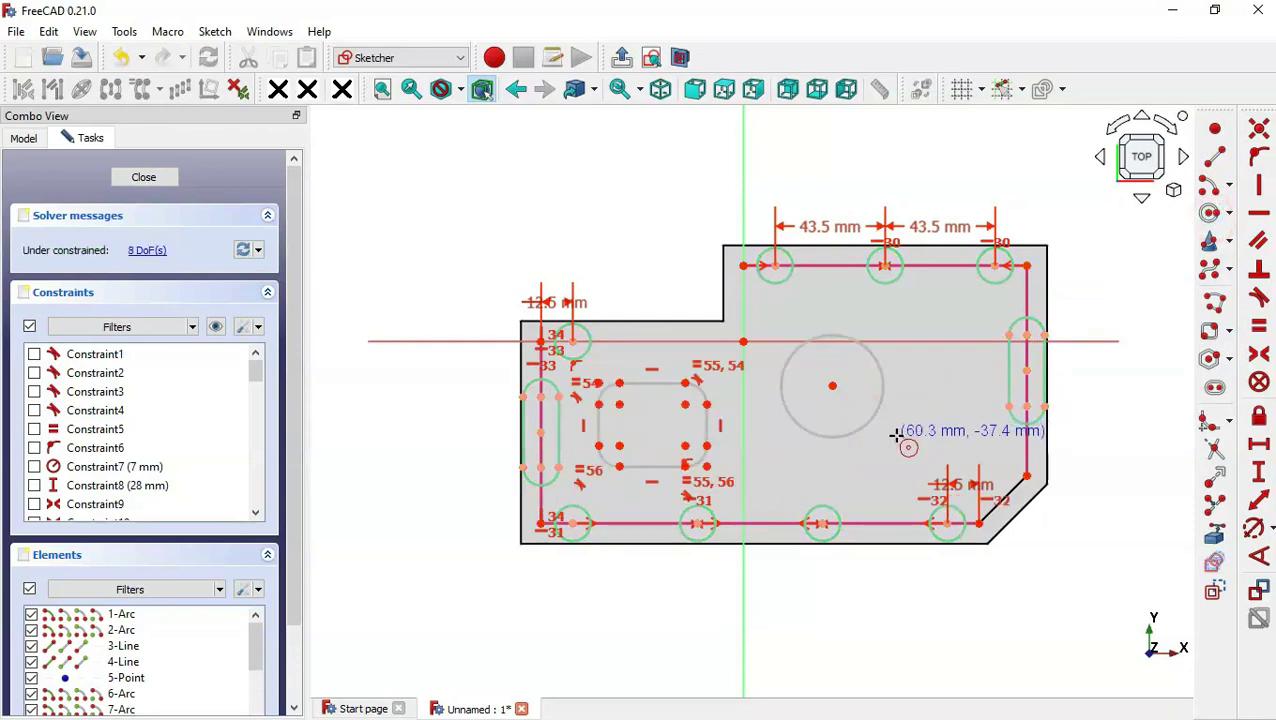
pyautogui.click(900, 437)
pyautogui.click(929, 462)
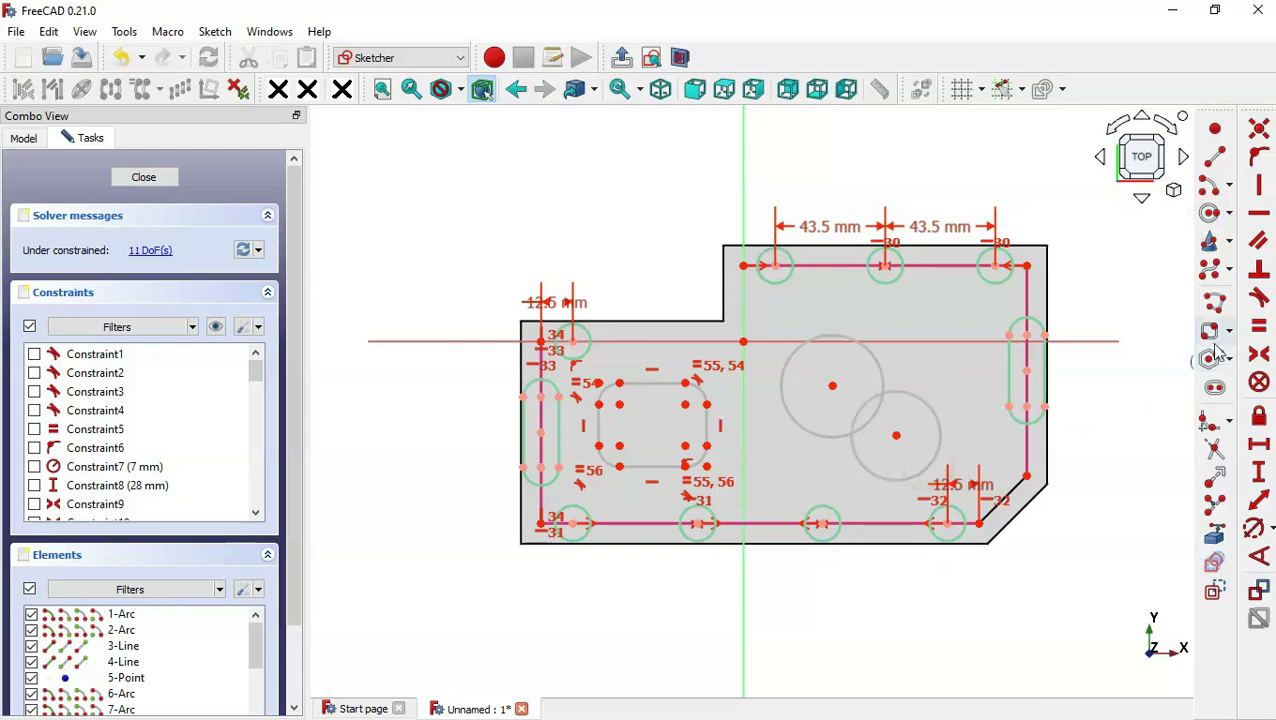
# Trim the overlapping inner arcs so the two circles form one figure-eight outline, and hide the existing sketch constraints.
pyautogui.click(1216, 453)
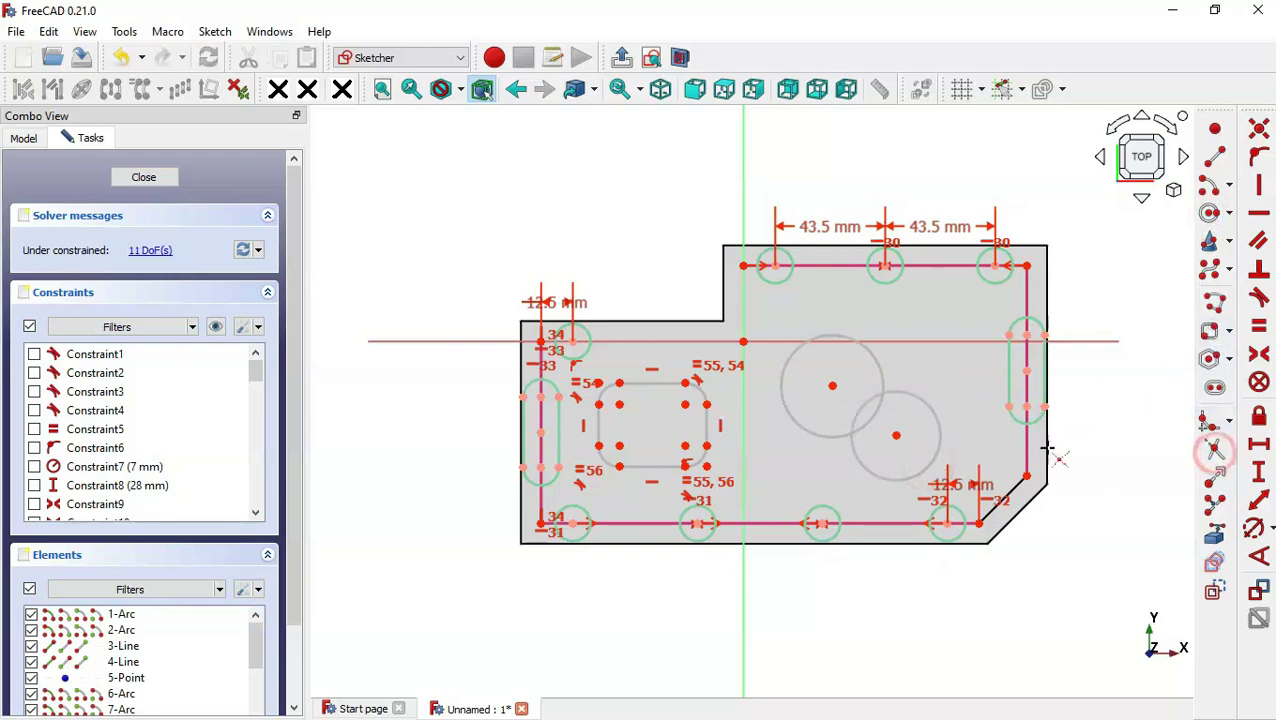
pyautogui.click(876, 418)
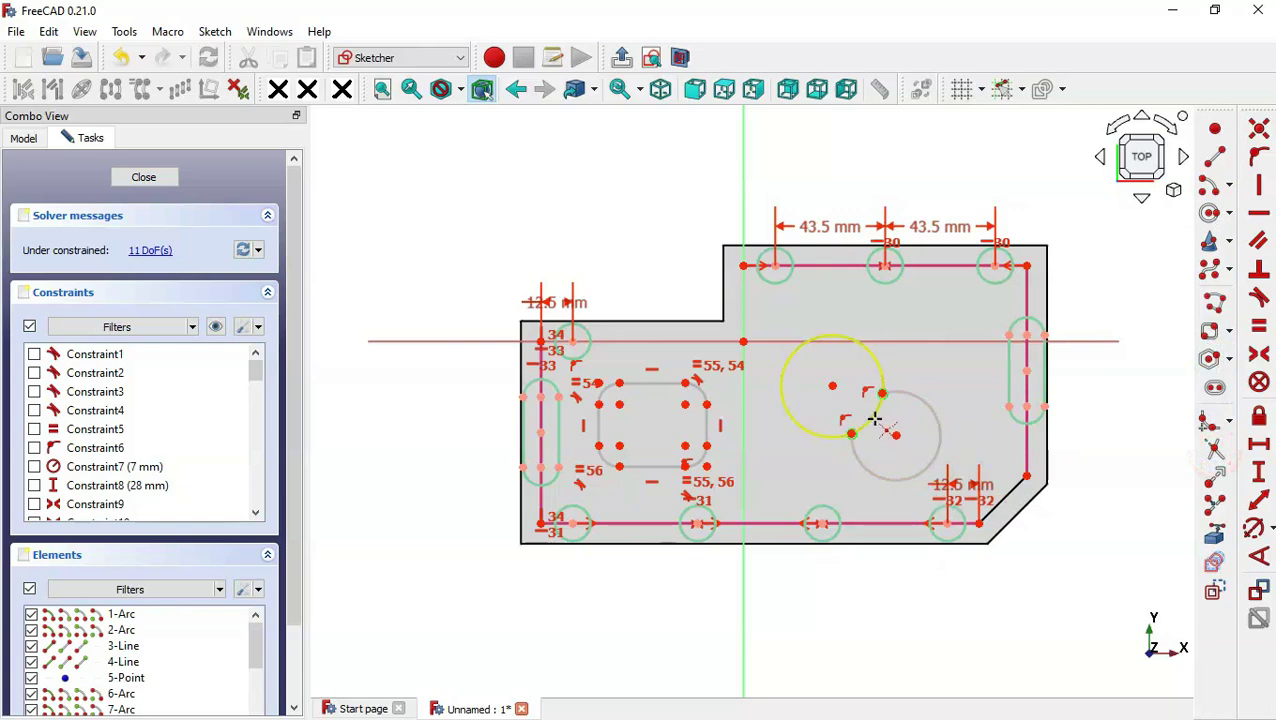
pyautogui.click(874, 418)
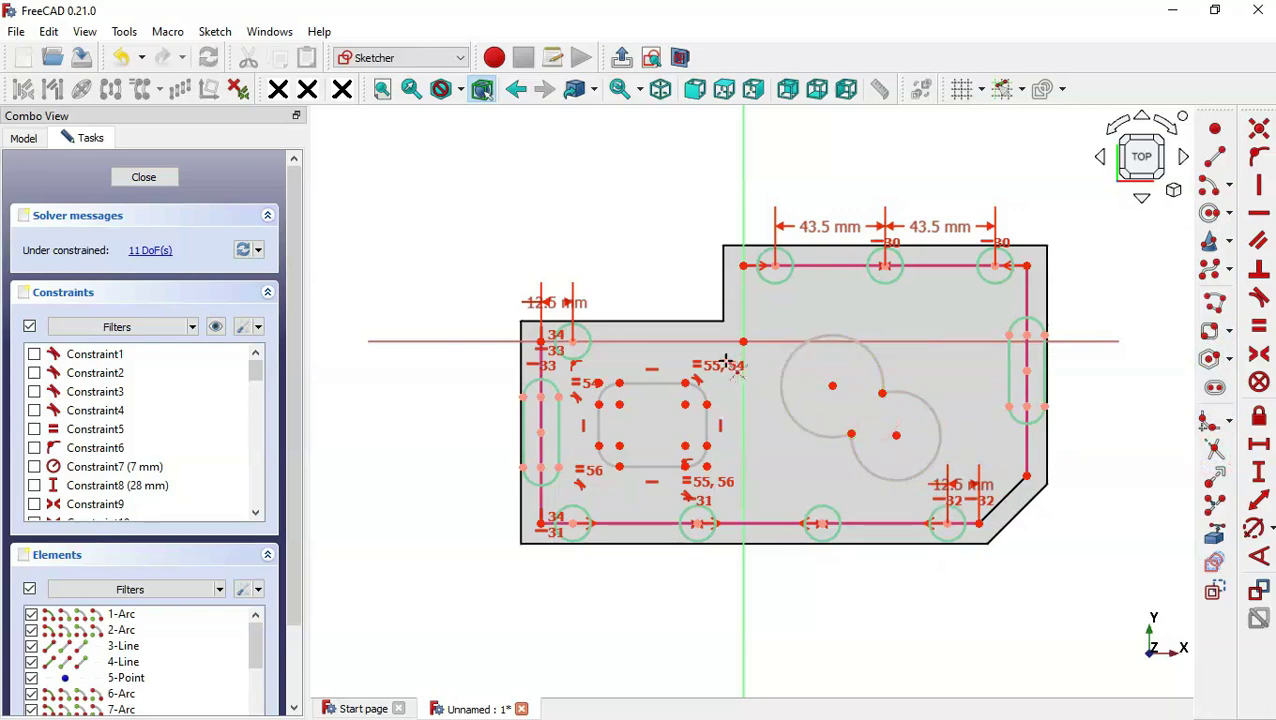
pyautogui.click(216, 330)
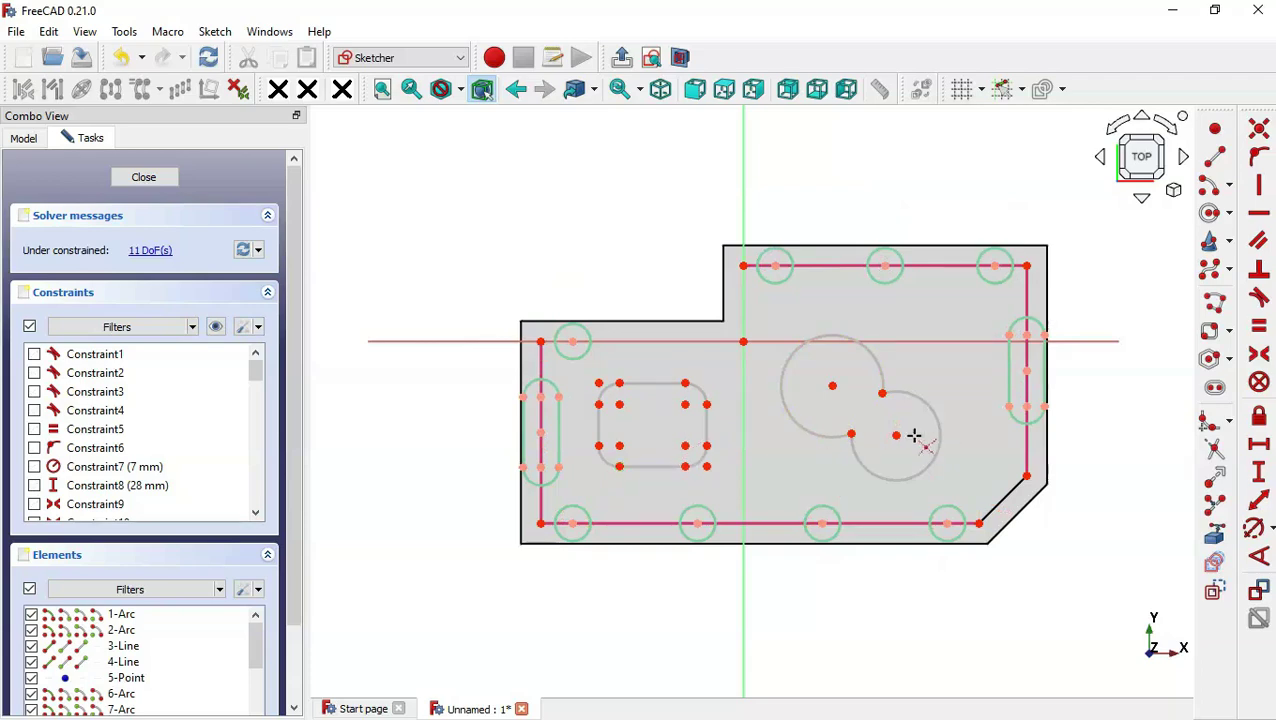
# Check the square pad in 88.pdf and make the rounded rectangle's left and lower straight edges equal in length.
pyautogui.hotkey('alt', 'Tab')
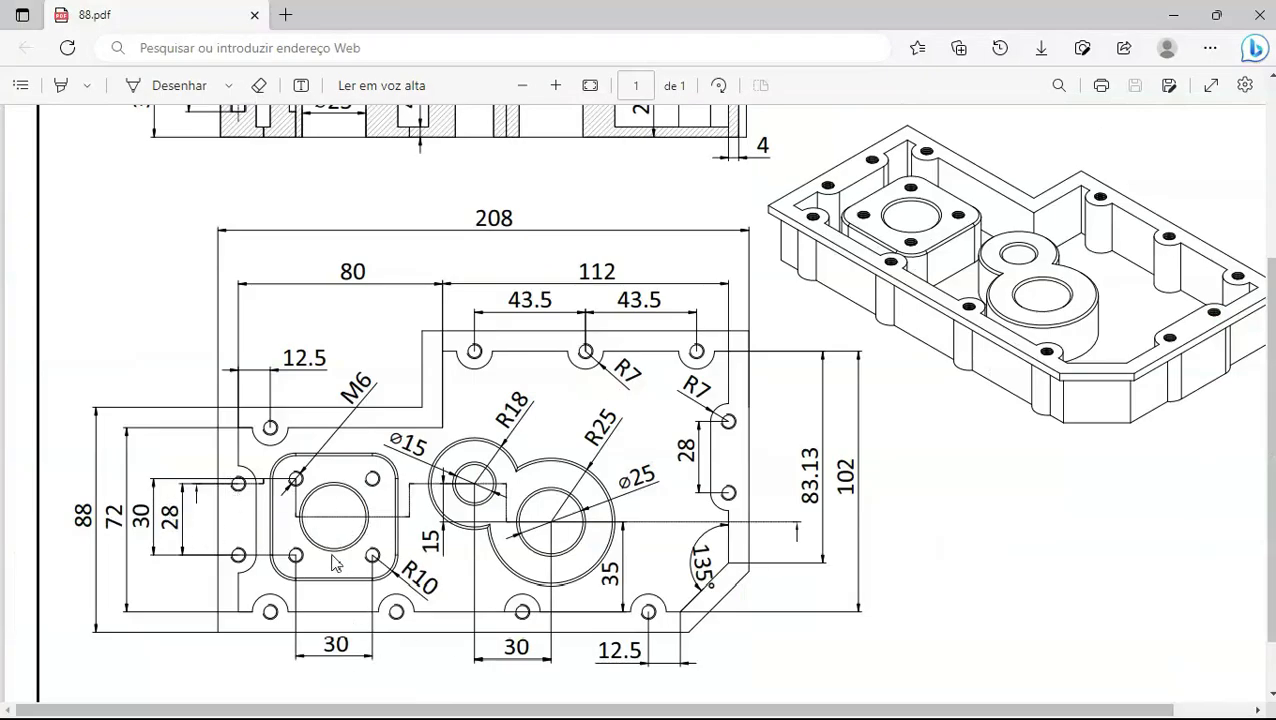
pyautogui.hotkey('alt', 'Tab')
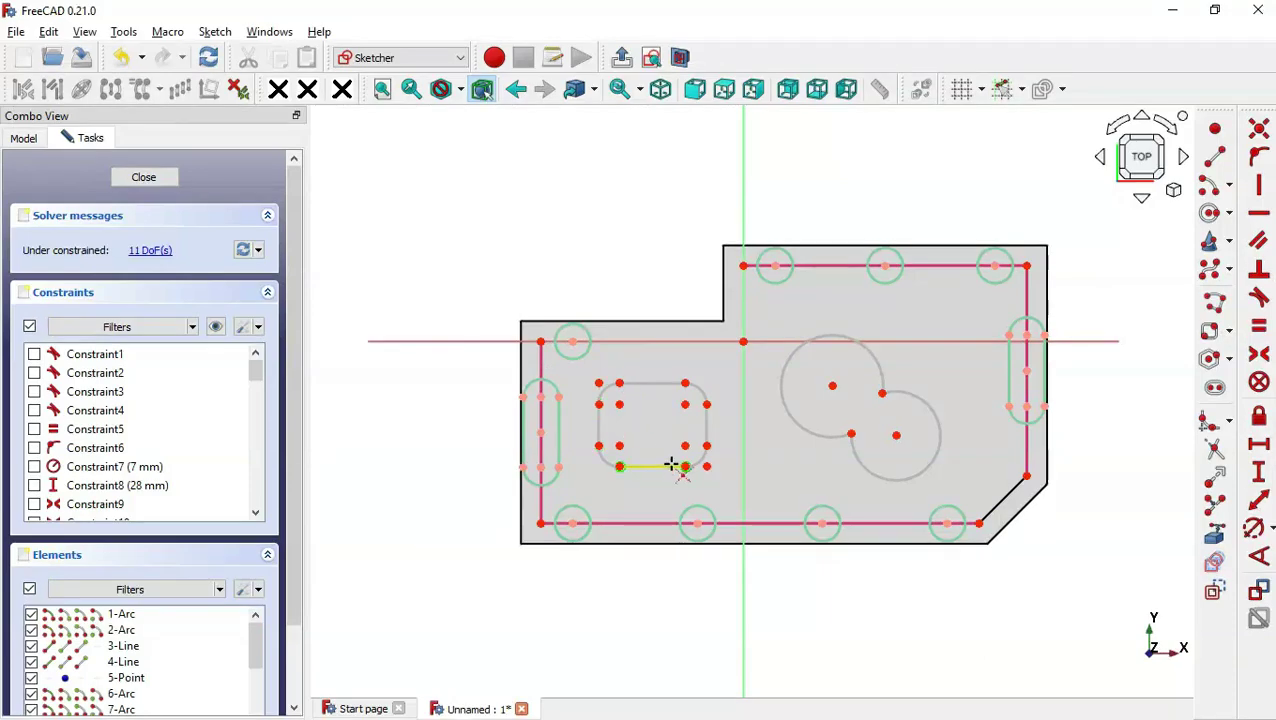
pyautogui.click(1260, 327)
pyautogui.click(597, 425)
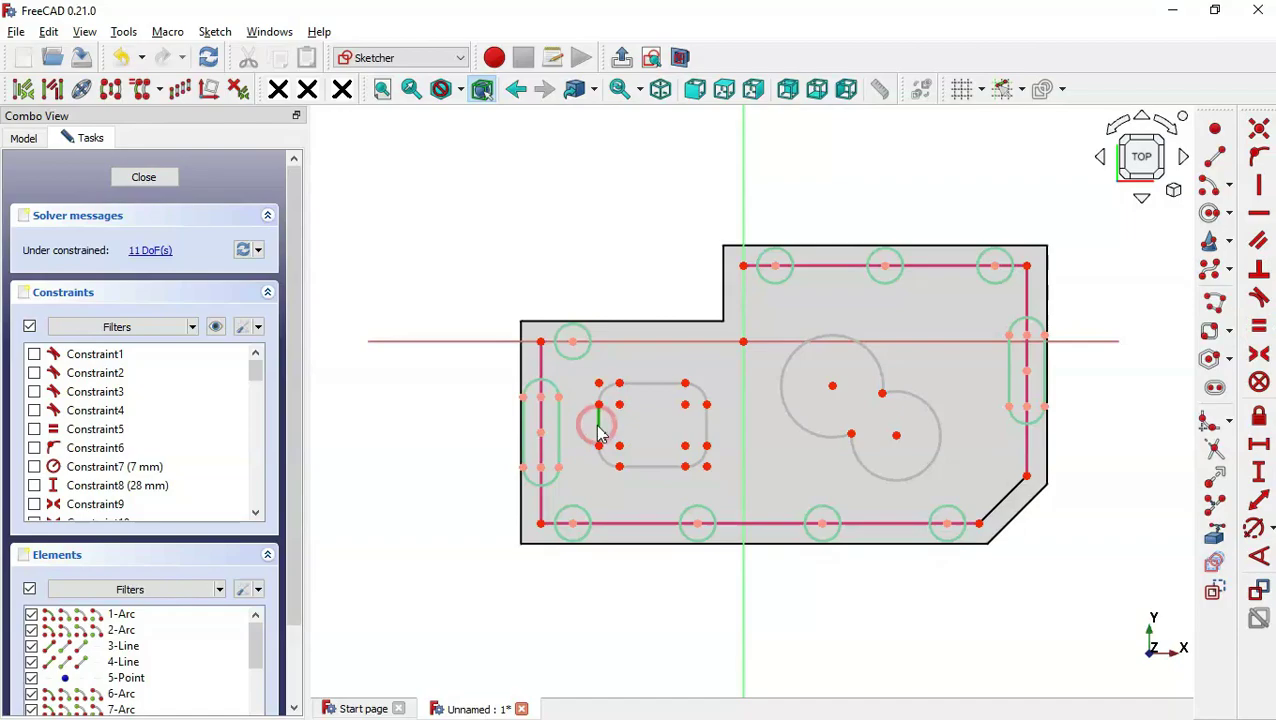
pyautogui.click(651, 464)
# Following 88.pdf, set the vertical length of the rounded square's left straight edge to 30 mm.
pyautogui.hotkey('alt', 'Tab')
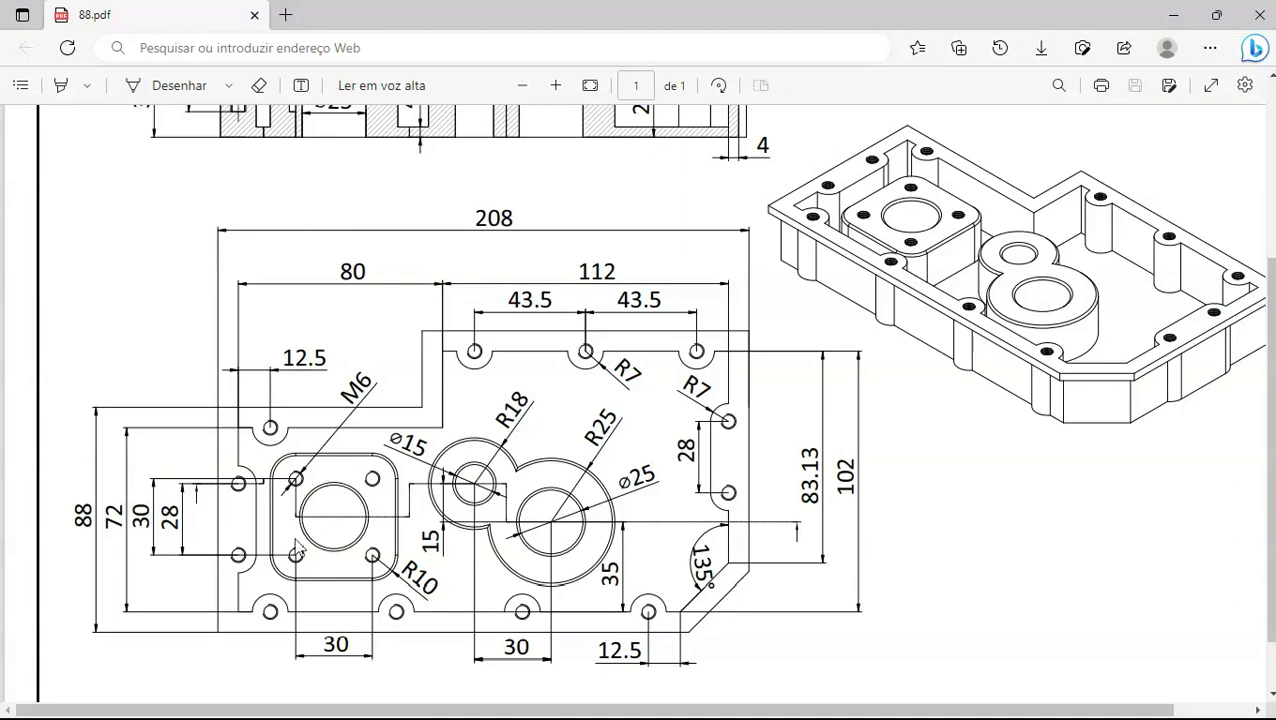
pyautogui.hotkey('alt', 'Tab')
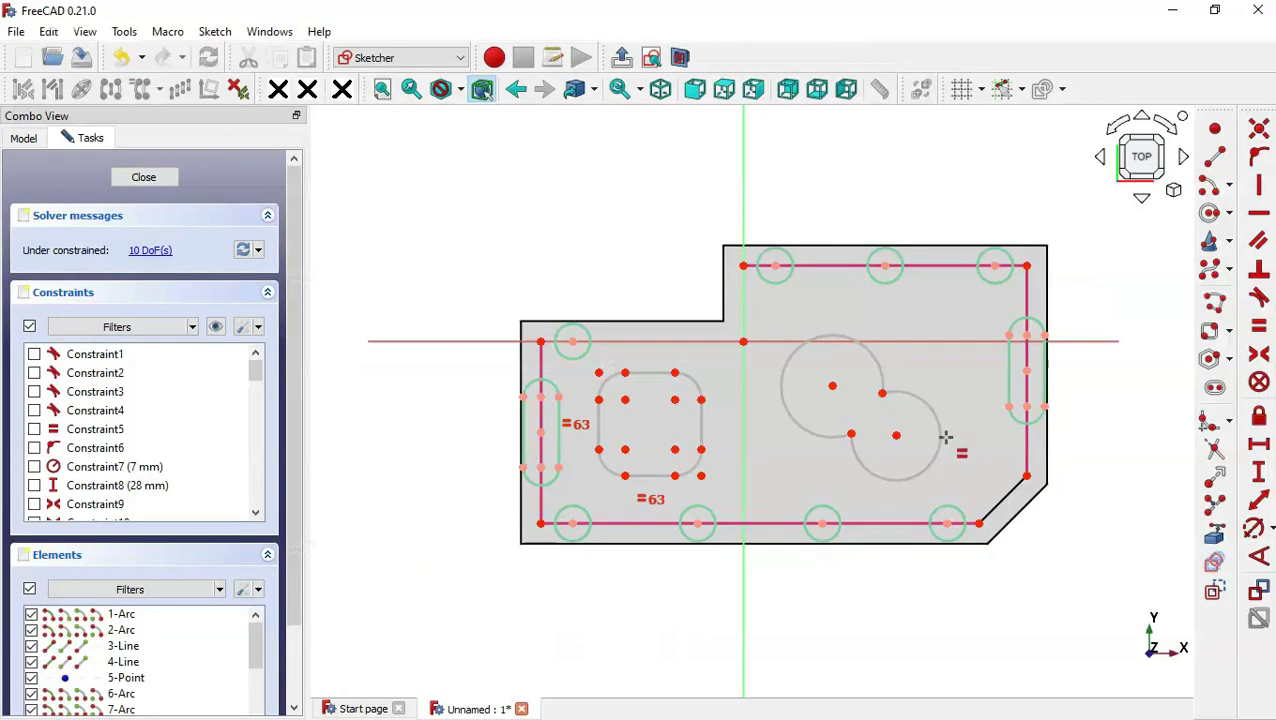
pyautogui.click(1260, 474)
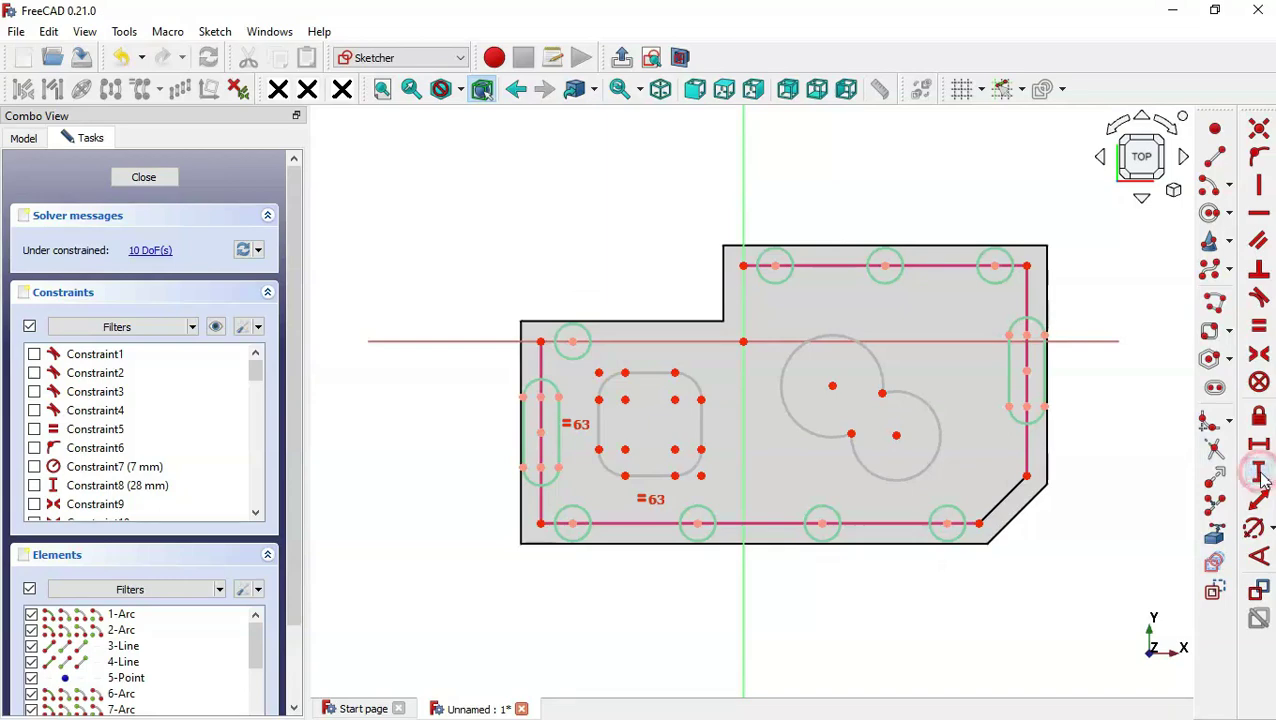
pyautogui.click(597, 420)
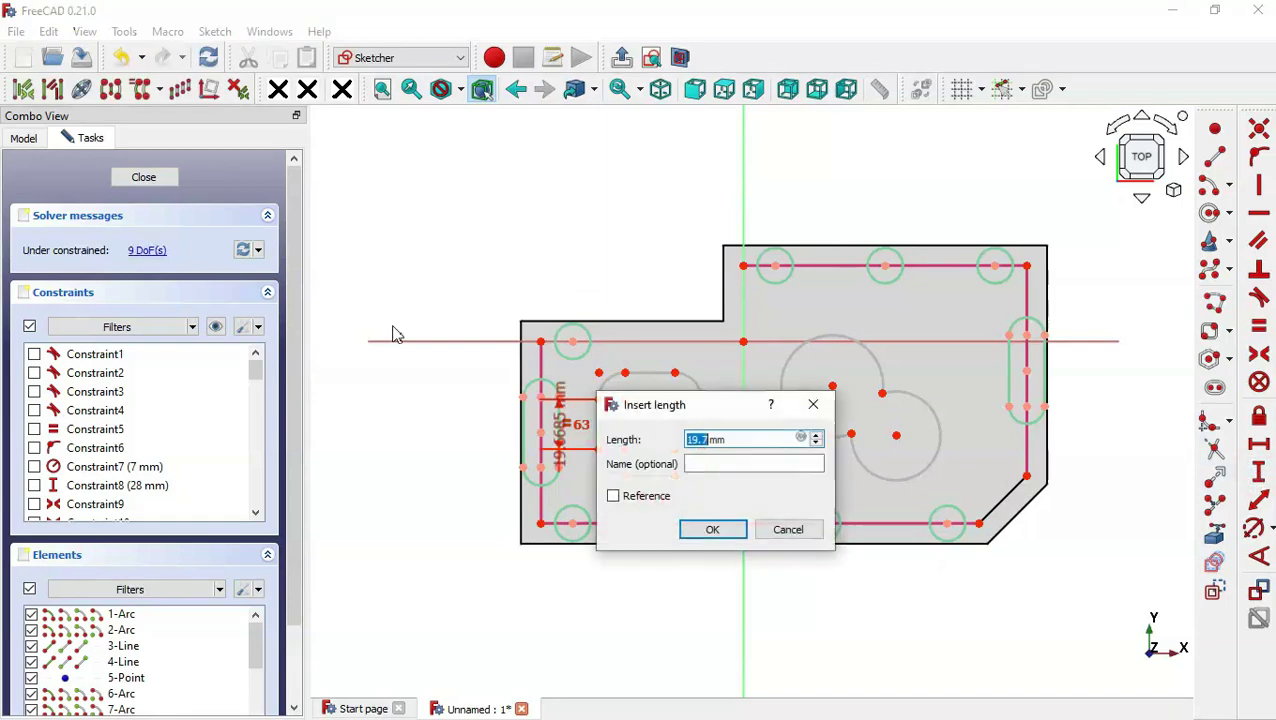
pyautogui.write('30')
pyautogui.press('Return')
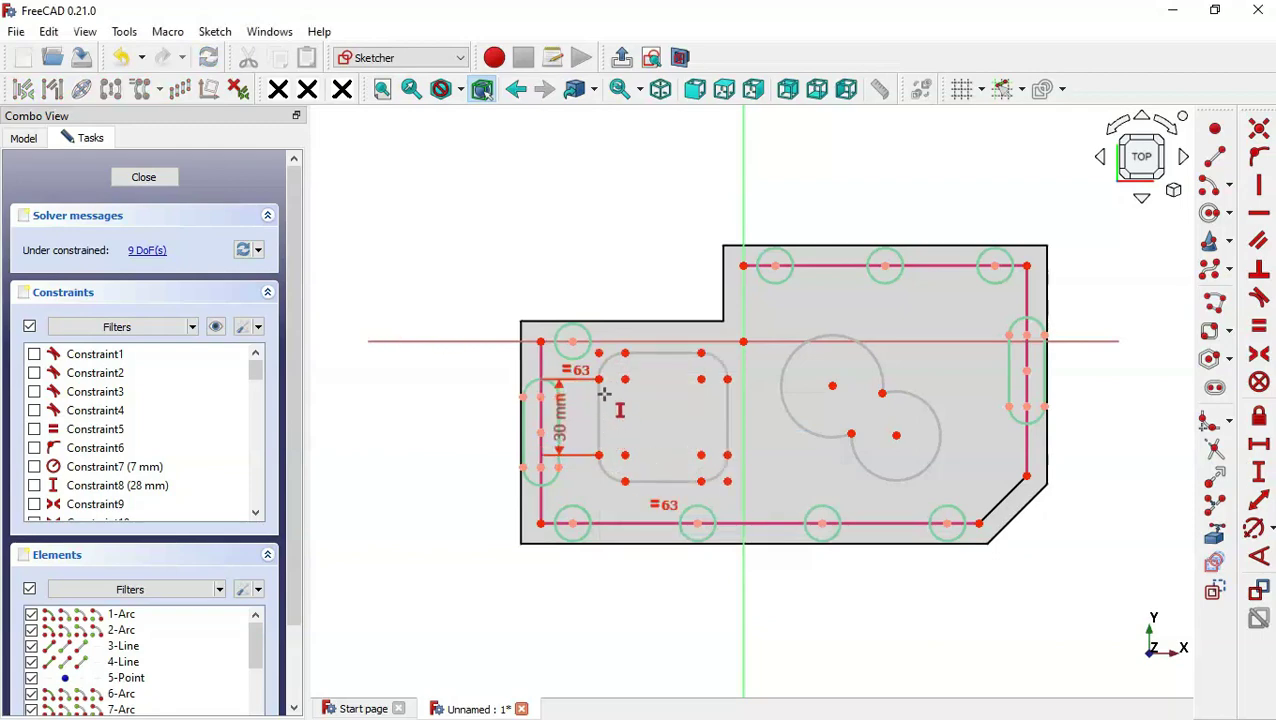
# Check the pad's position in 88.pdf and align its lower-left corner arc centre horizontally with the left slot's lower arc centre.
pyautogui.scroll(1, 604, 394)
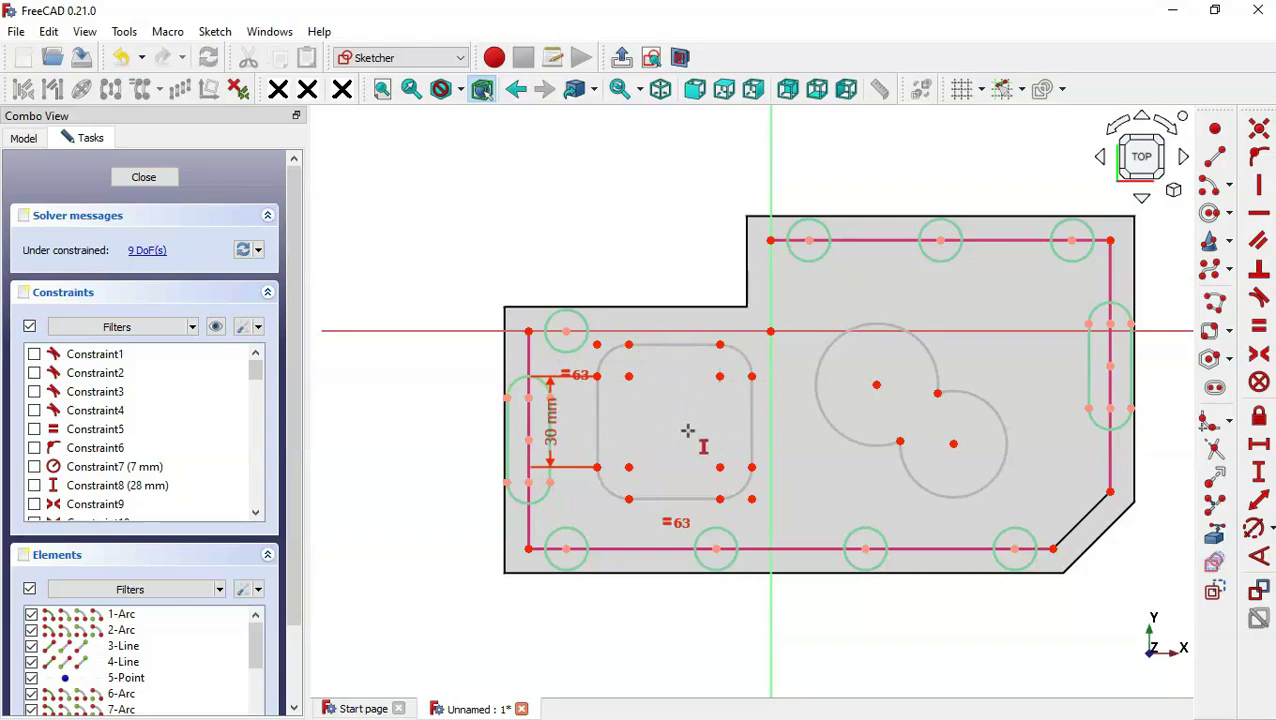
pyautogui.hotkey('alt', 'Tab')
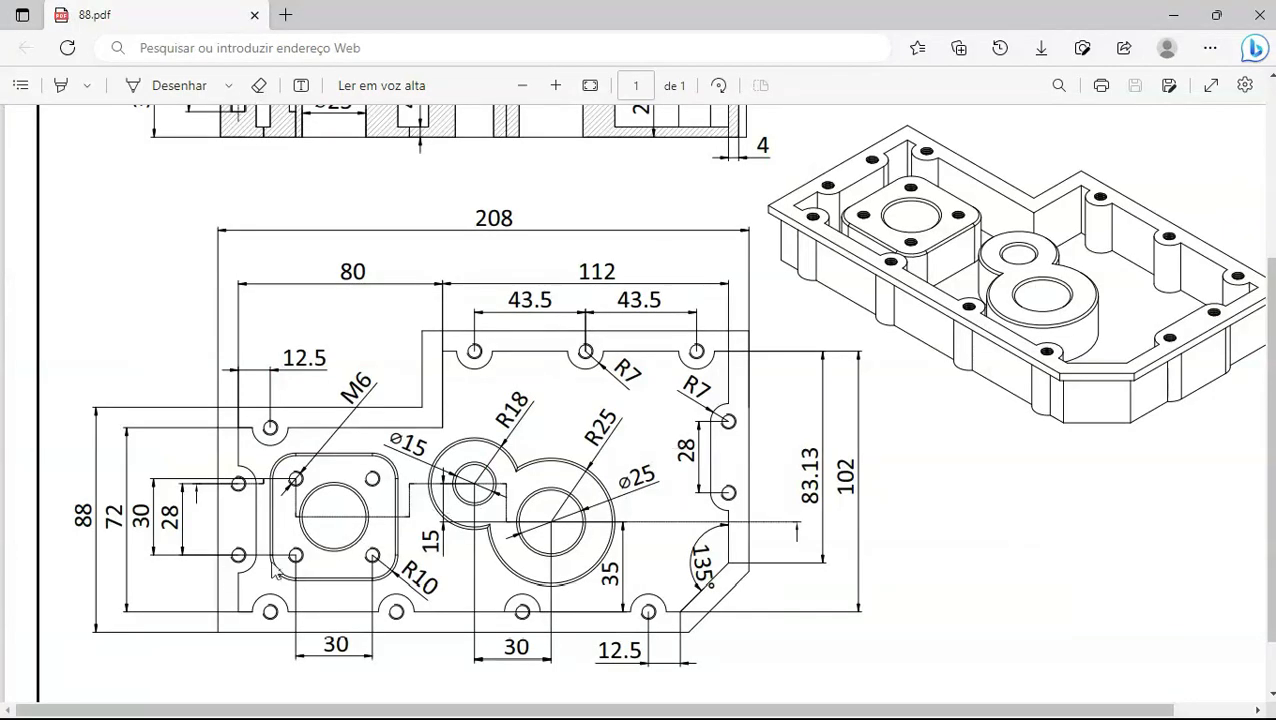
pyautogui.hotkey('ctrl', '+')
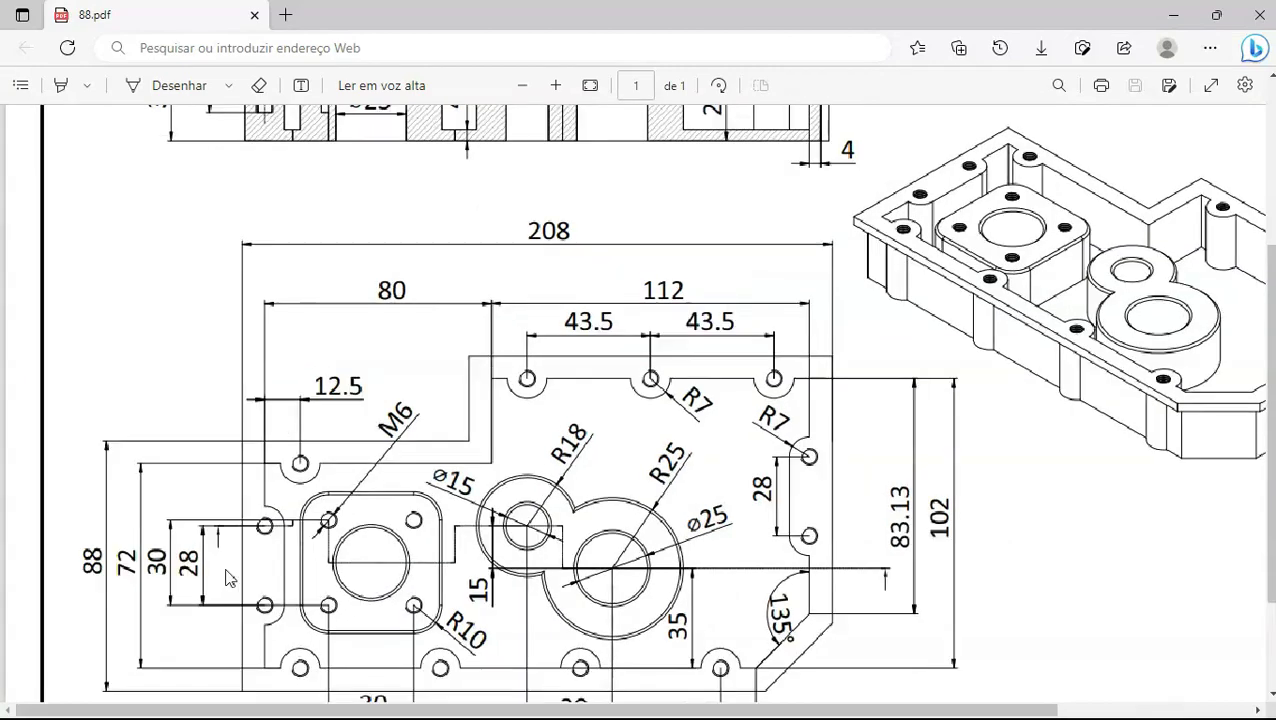
pyautogui.scroll(-5, 551, 584)
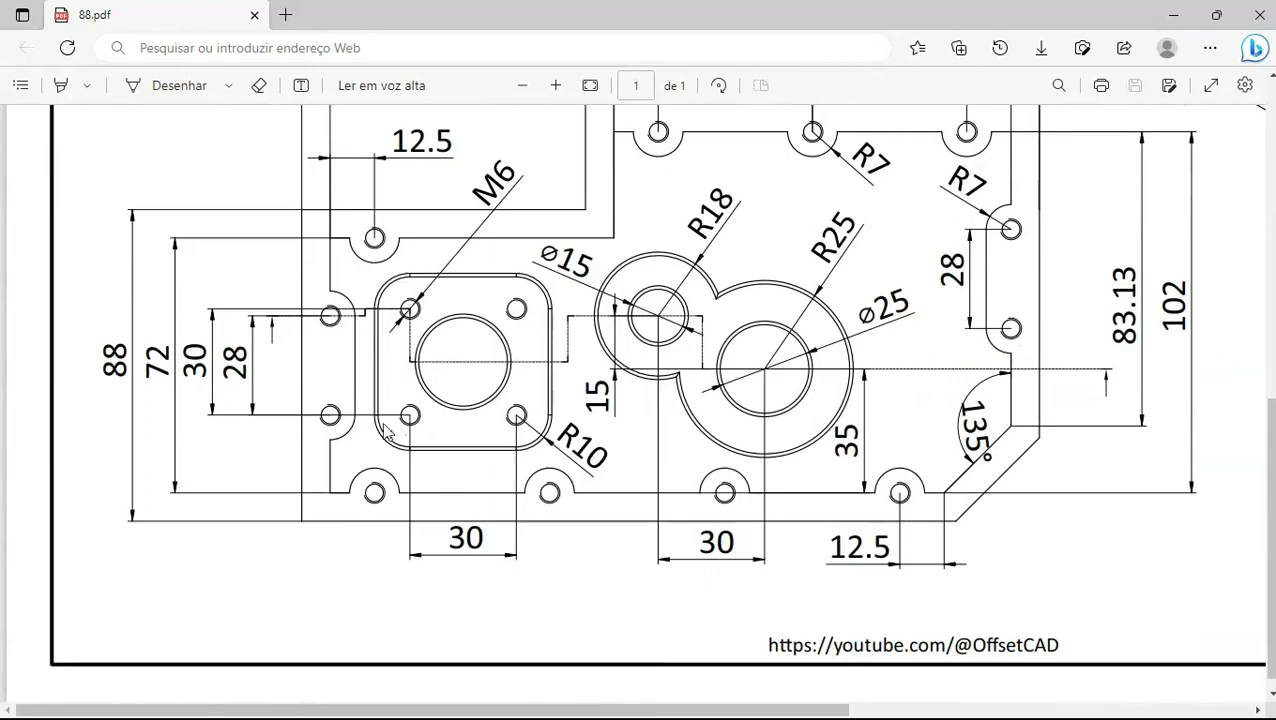
pyautogui.hotkey('alt', 'Tab')
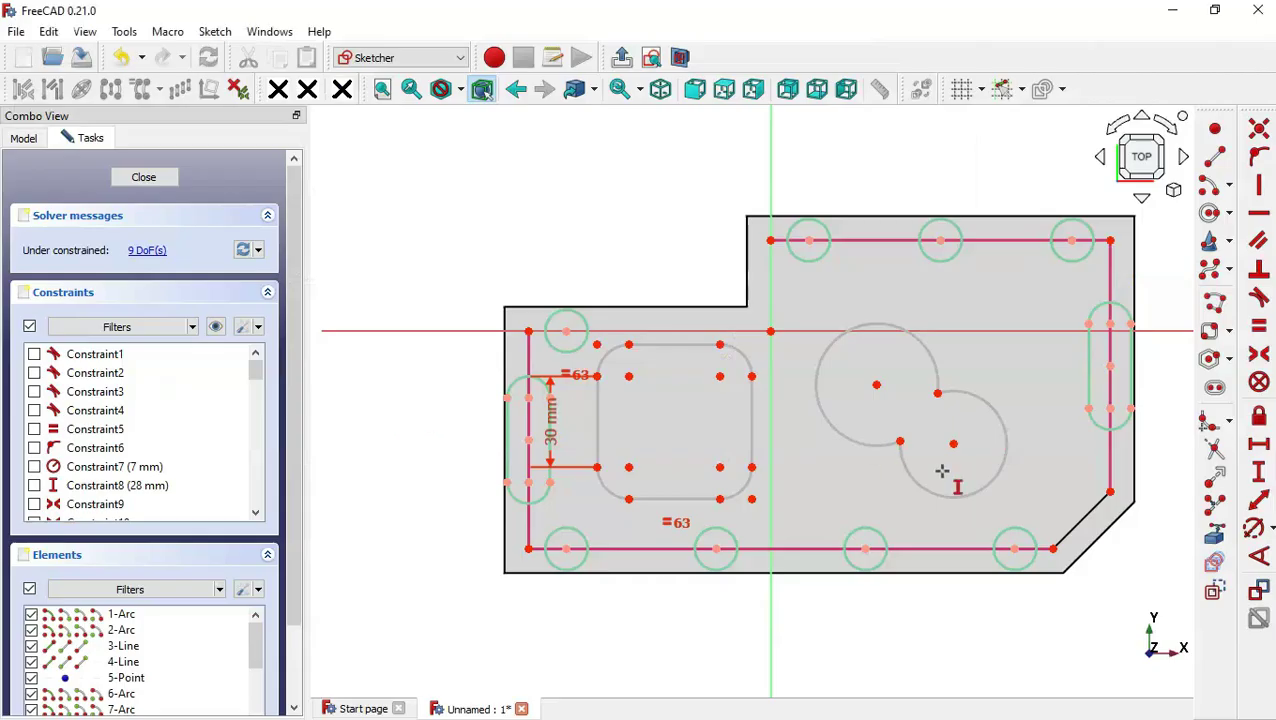
pyautogui.click(1260, 218)
pyautogui.click(529, 483)
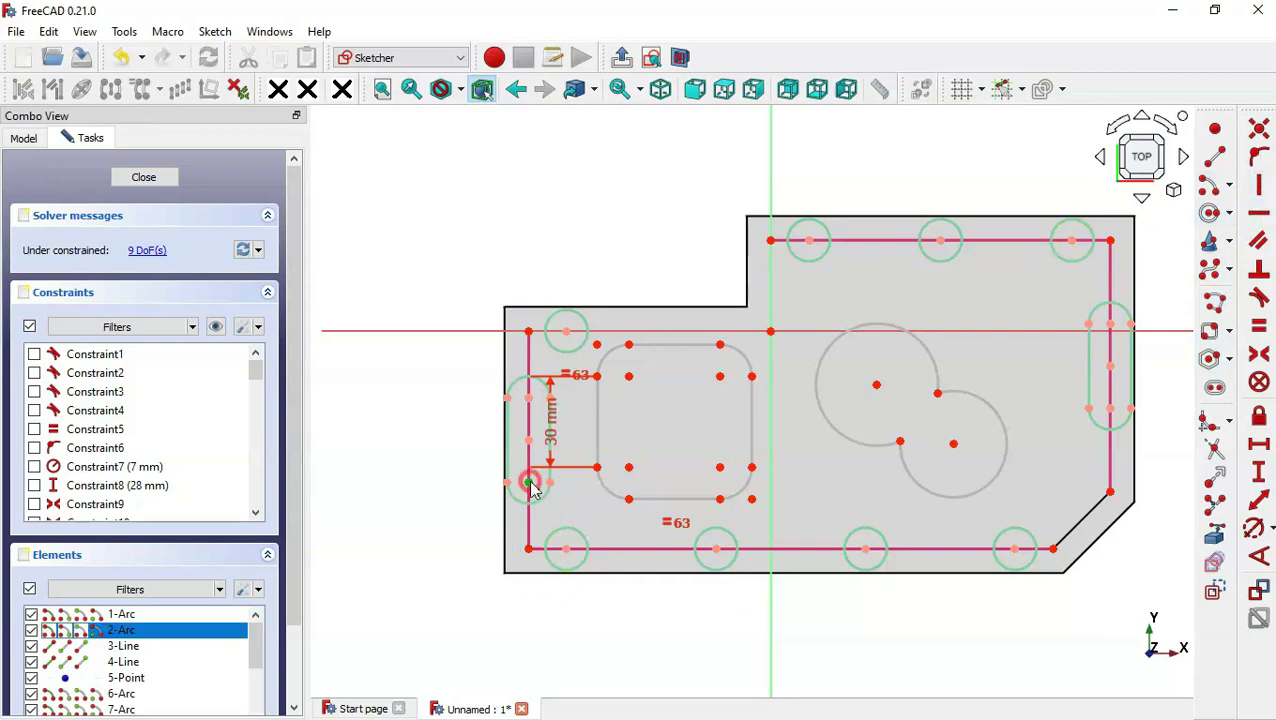
pyautogui.click(630, 466)
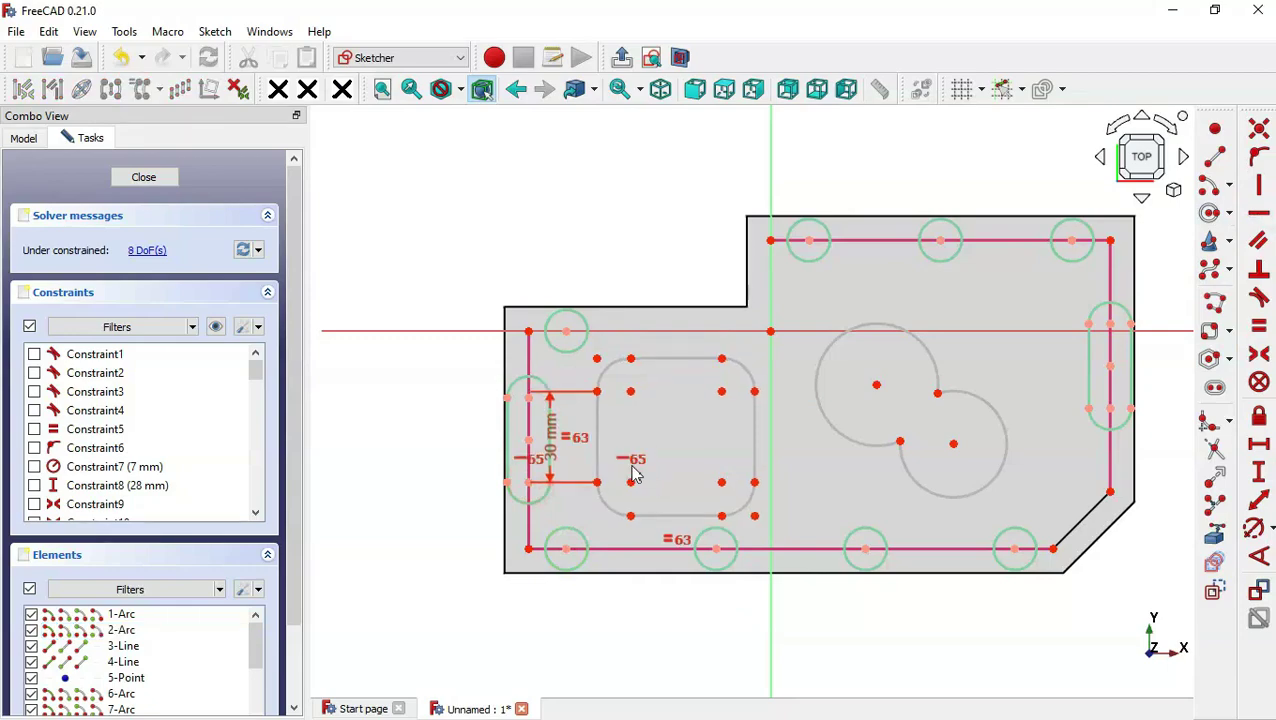
# Following 88.pdf, align the upper endpoint of the rounded square's left edge vertically with the centre of the upper-left circle.
pyautogui.hotkey('alt', 'Tab')
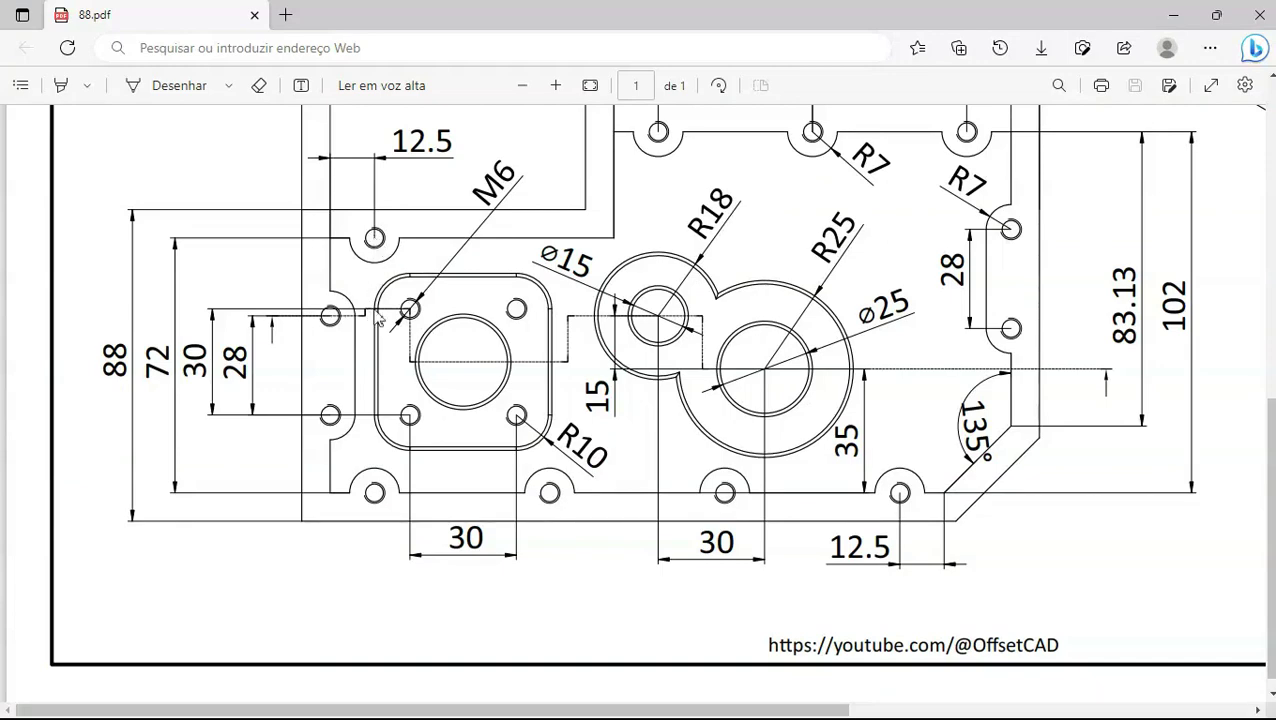
pyautogui.hotkey('alt', 'Tab')
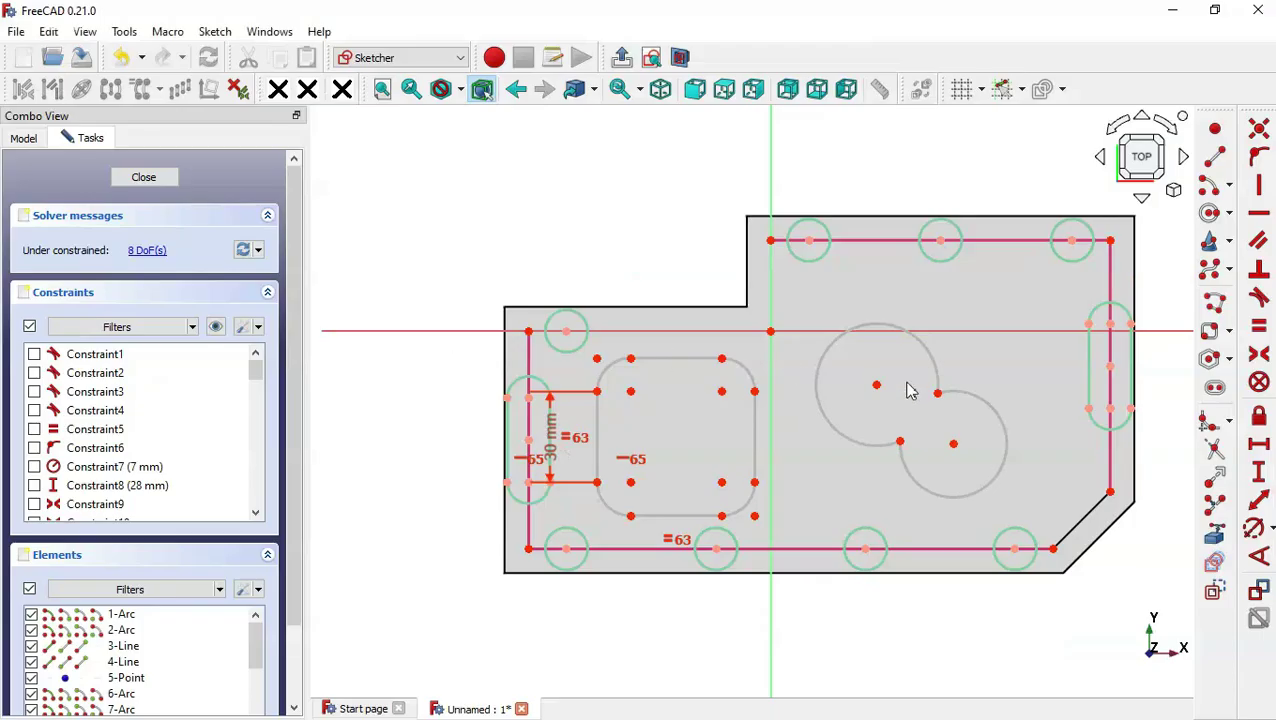
pyautogui.click(1262, 192)
pyautogui.click(566, 332)
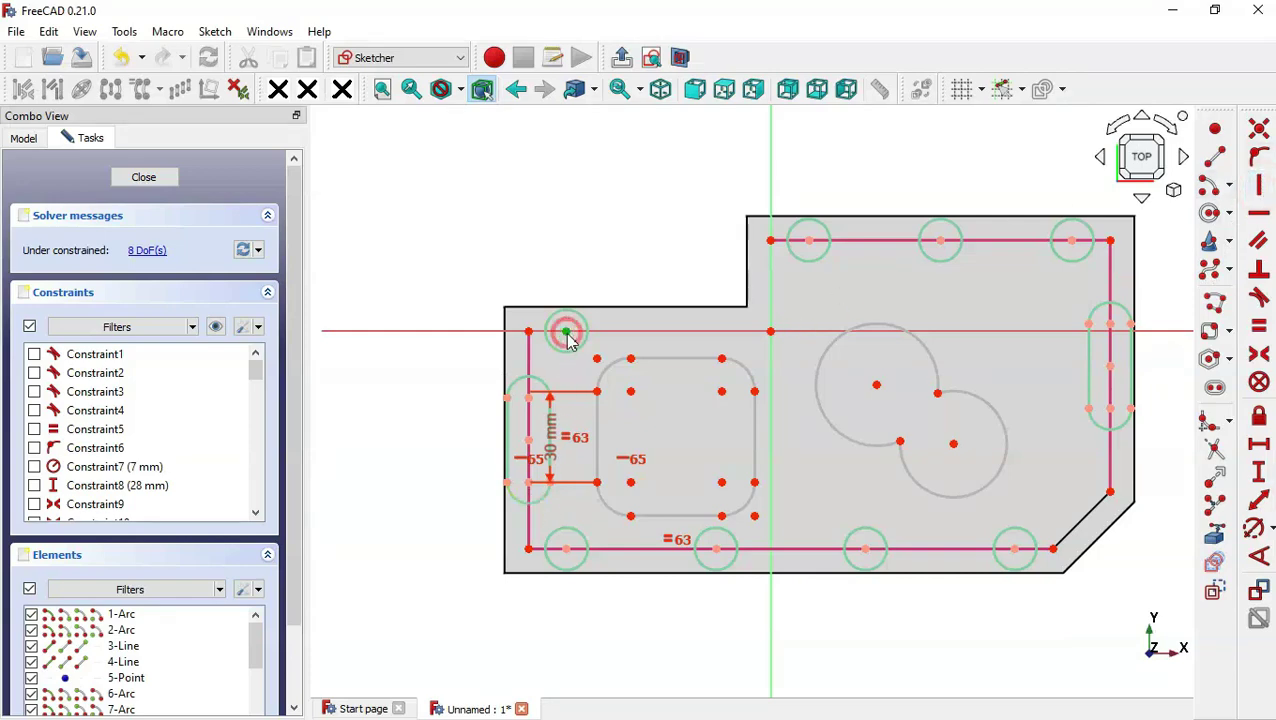
pyautogui.click(597, 391)
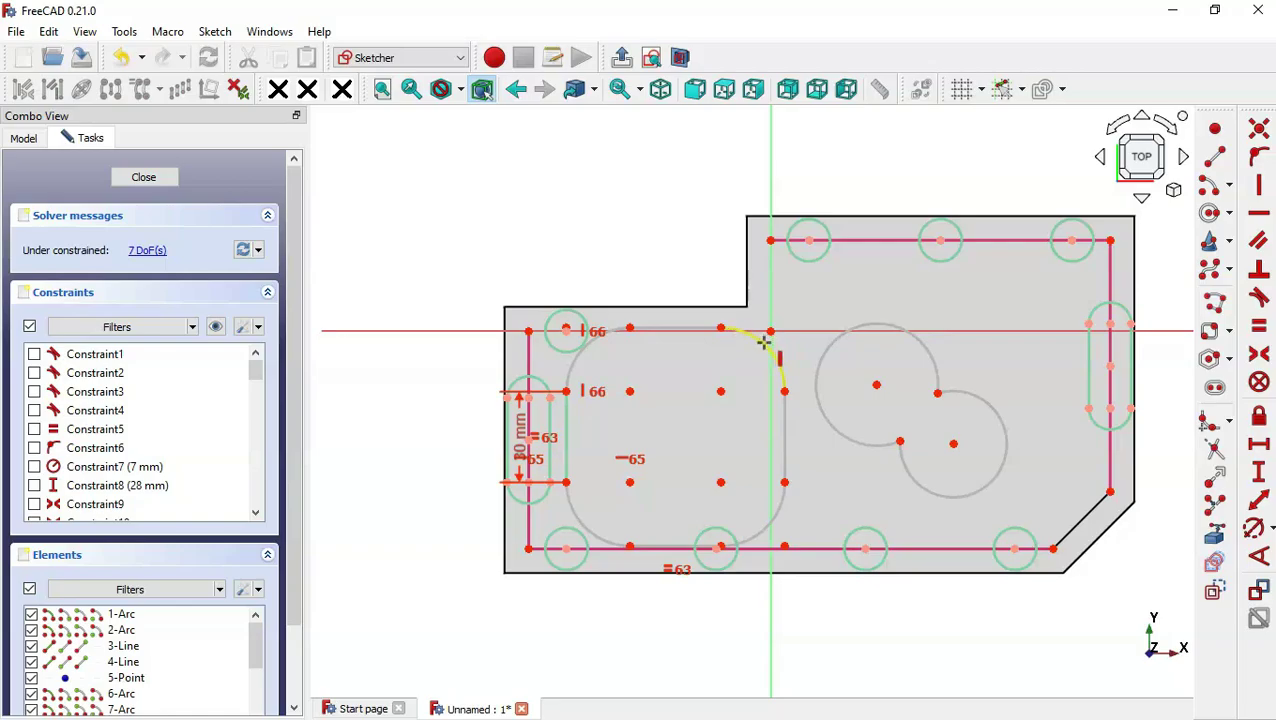
# Following 88.pdf, set the radius of the rounded square's upper-right corner arc to 10 mm.
pyautogui.hotkey('alt', 'Tab')
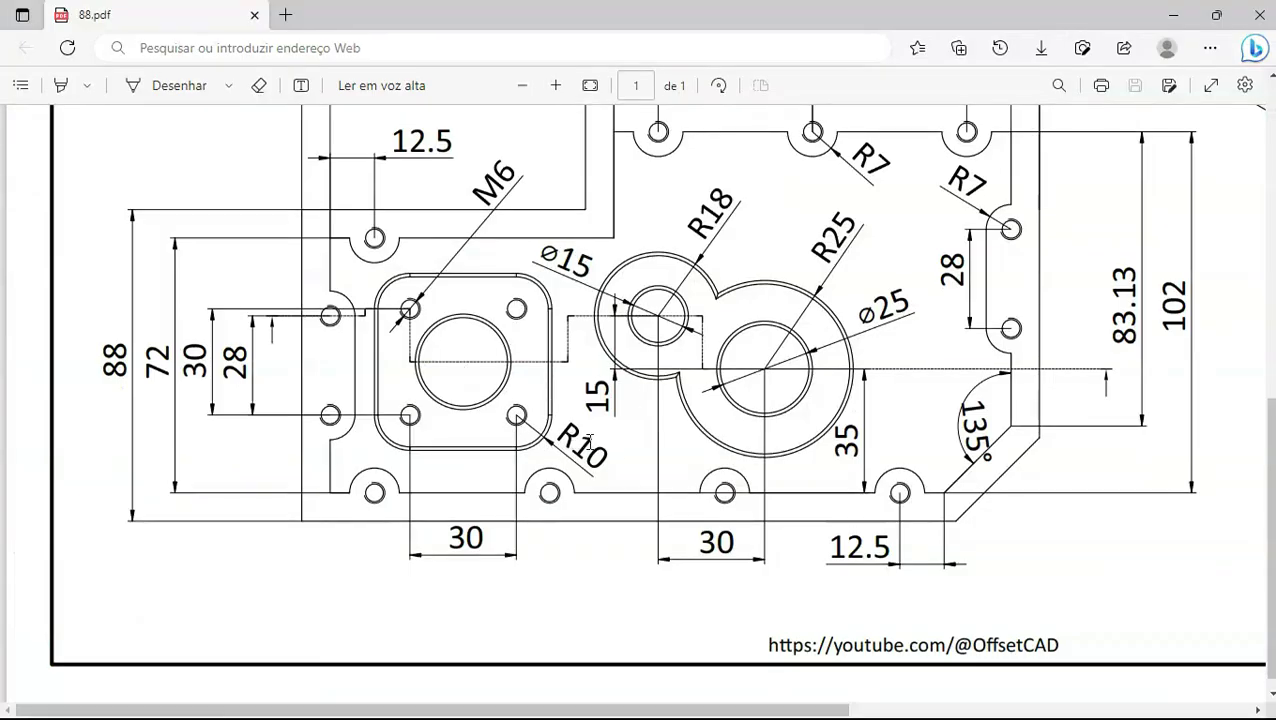
pyautogui.hotkey('alt', 'Tab')
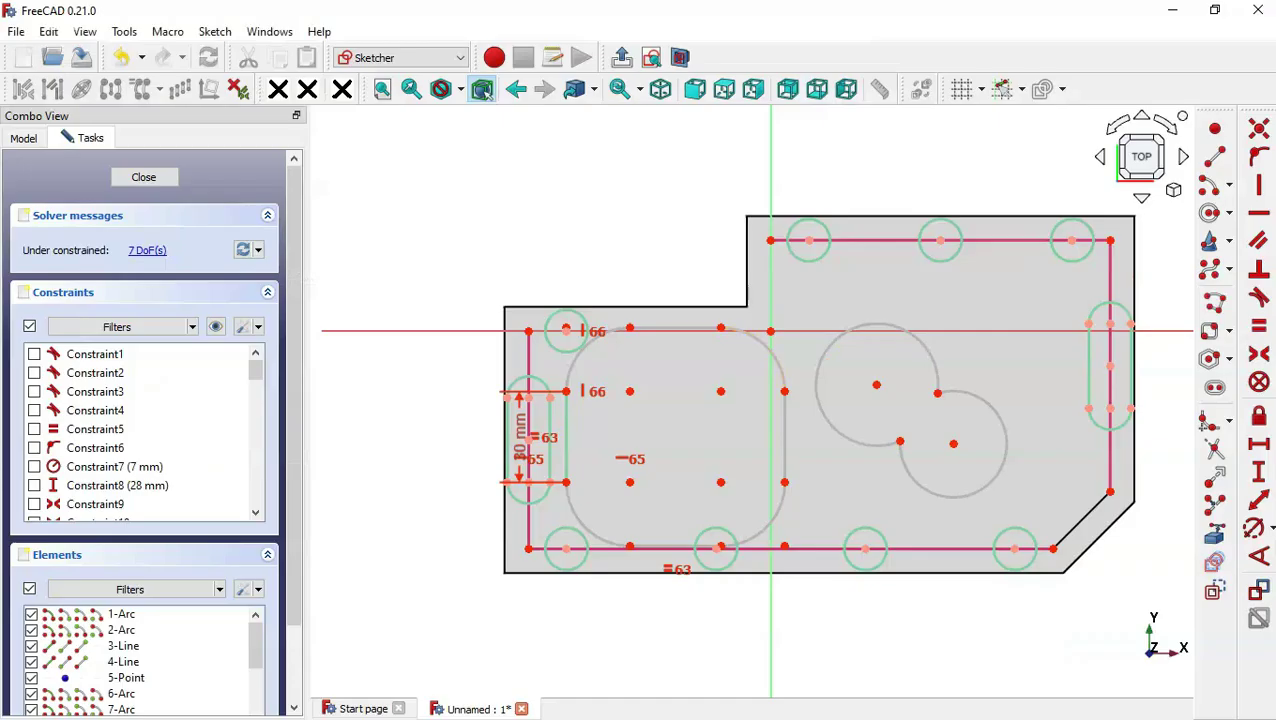
pyautogui.click(1257, 540)
pyautogui.click(764, 345)
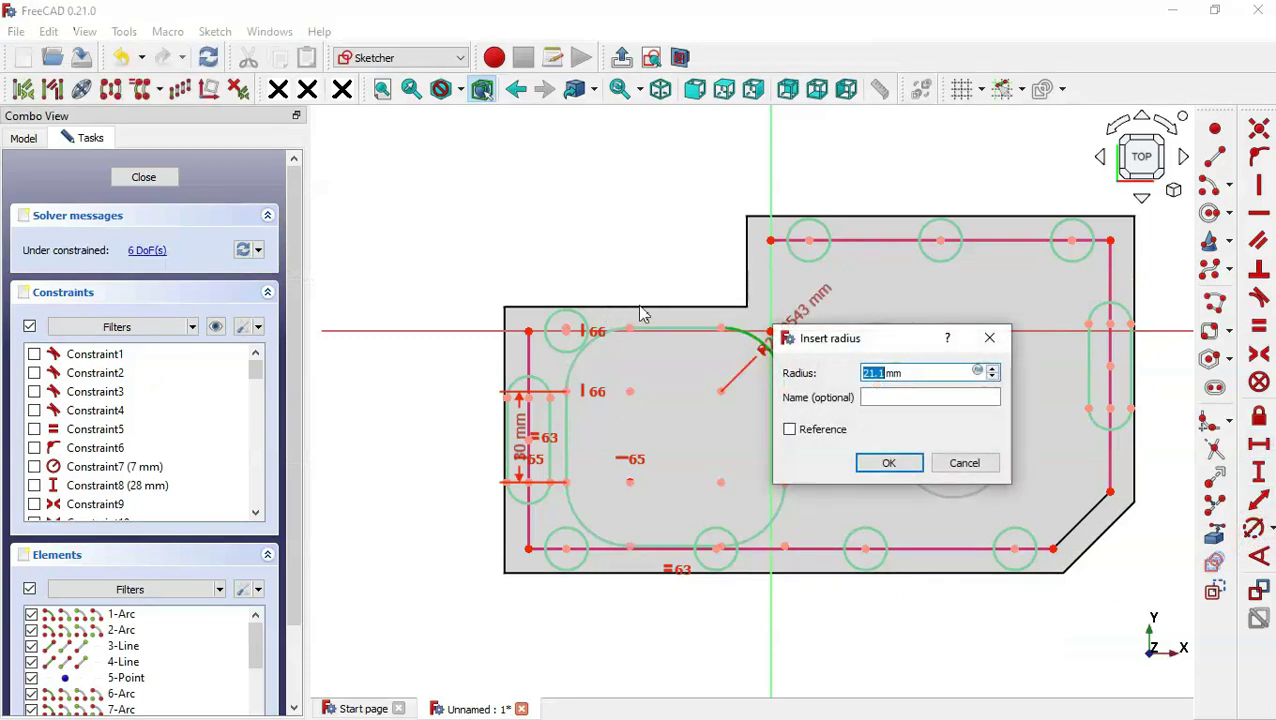
pyautogui.write('10')
pyautogui.press('Return')
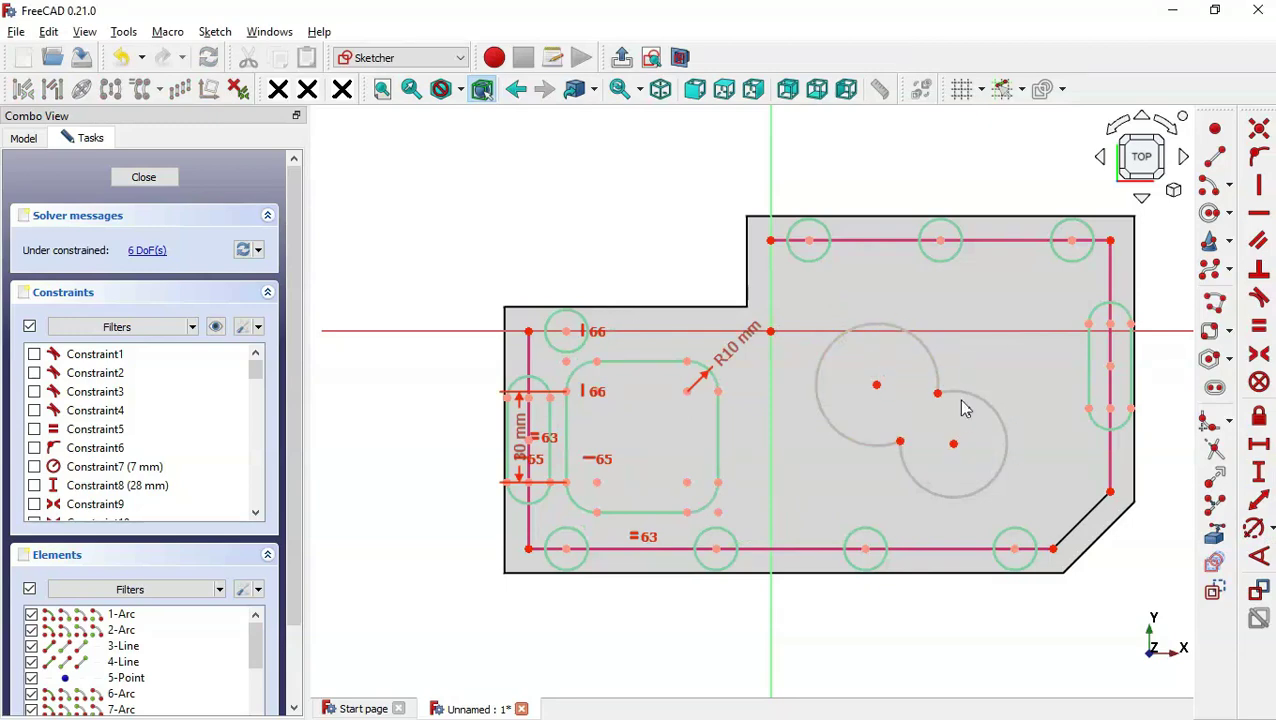
# Following 88.pdf, set the radius of the two-circle boss outline's upper-left arc to 18 mm.
pyautogui.hotkey('alt', 'Tab')
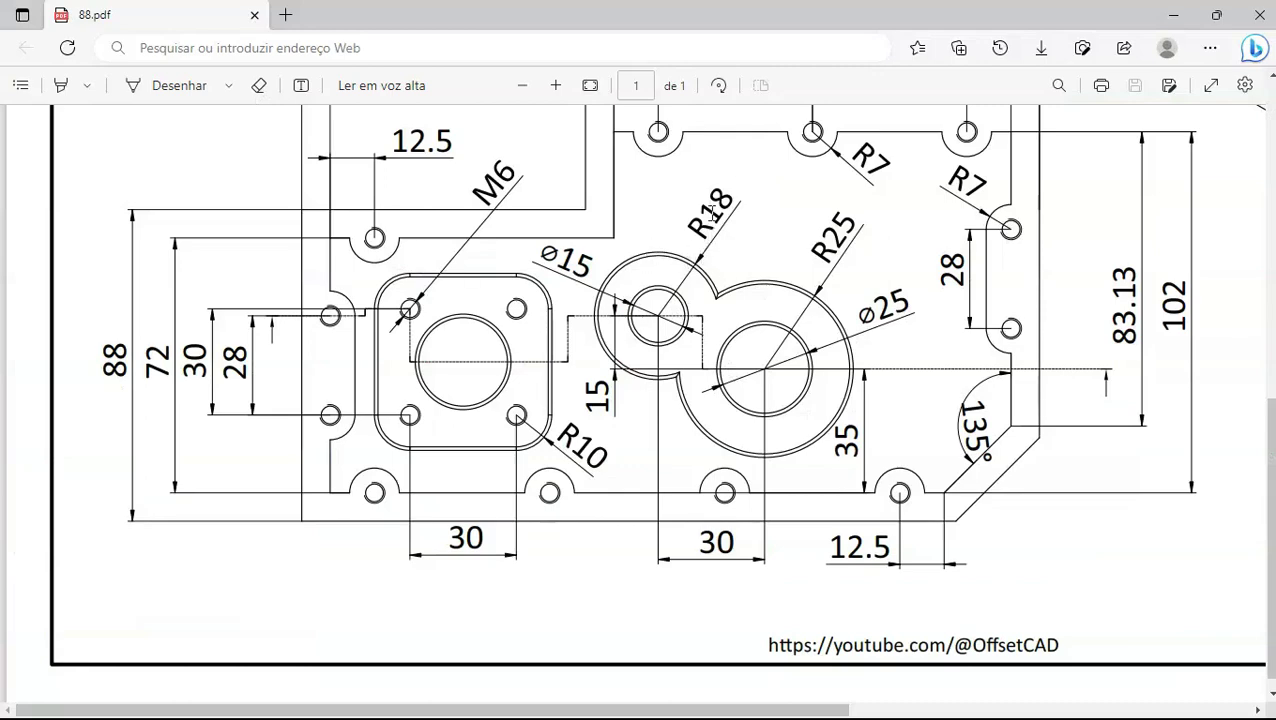
pyautogui.hotkey('alt', 'Tab')
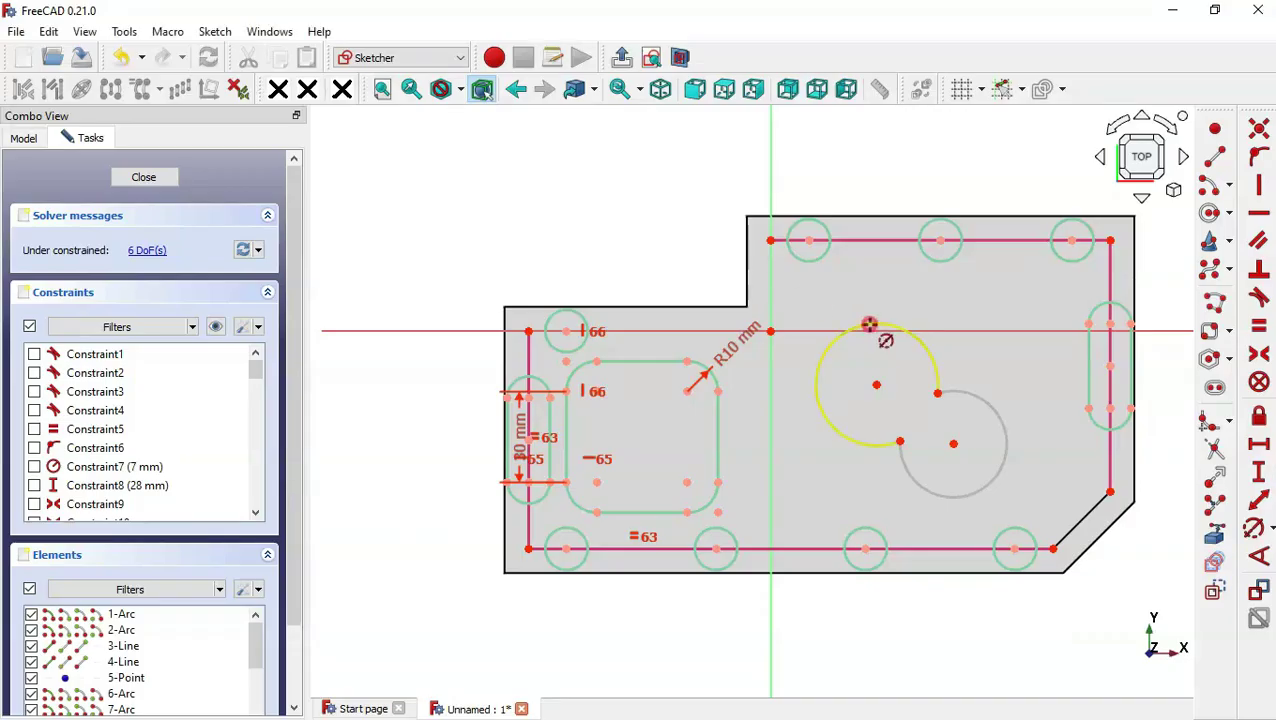
pyautogui.click(868, 324)
pyautogui.press('Return')
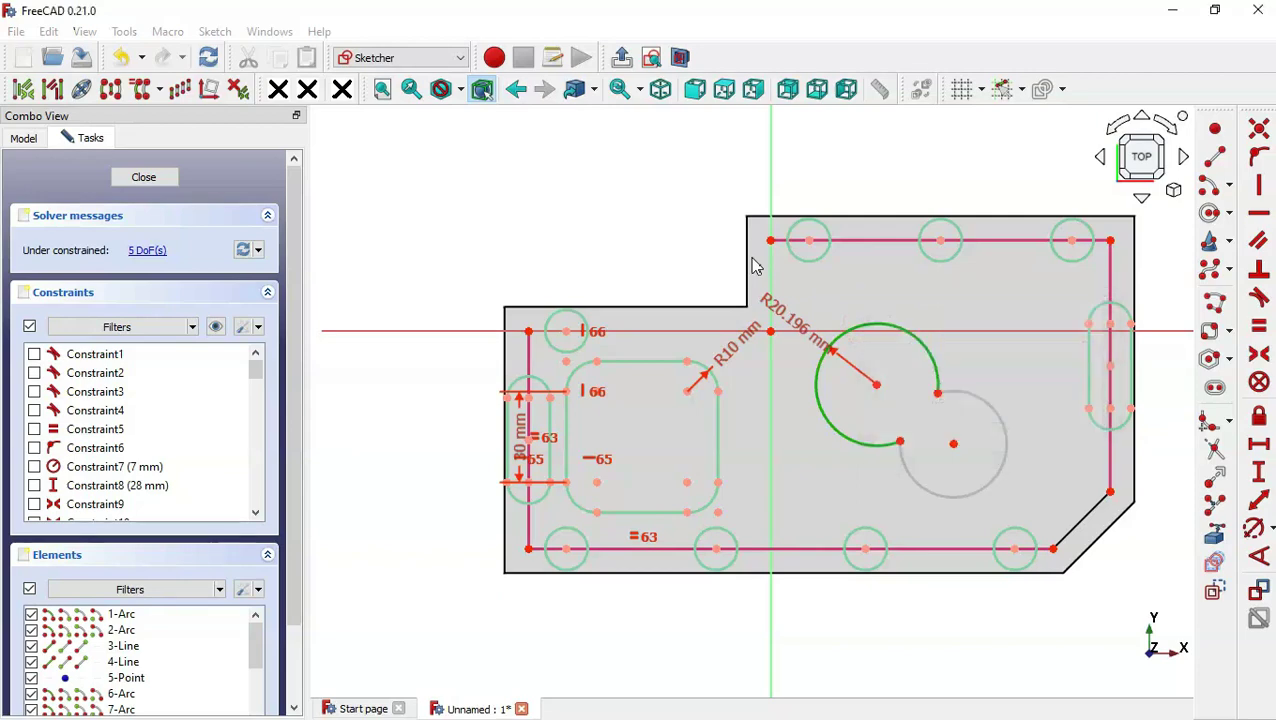
# Following 88.pdf, set the radius of the boss outline's lower-right arc to 25 mm.
pyautogui.click(1008, 428)
pyautogui.hotkey('alt', 'Tab')
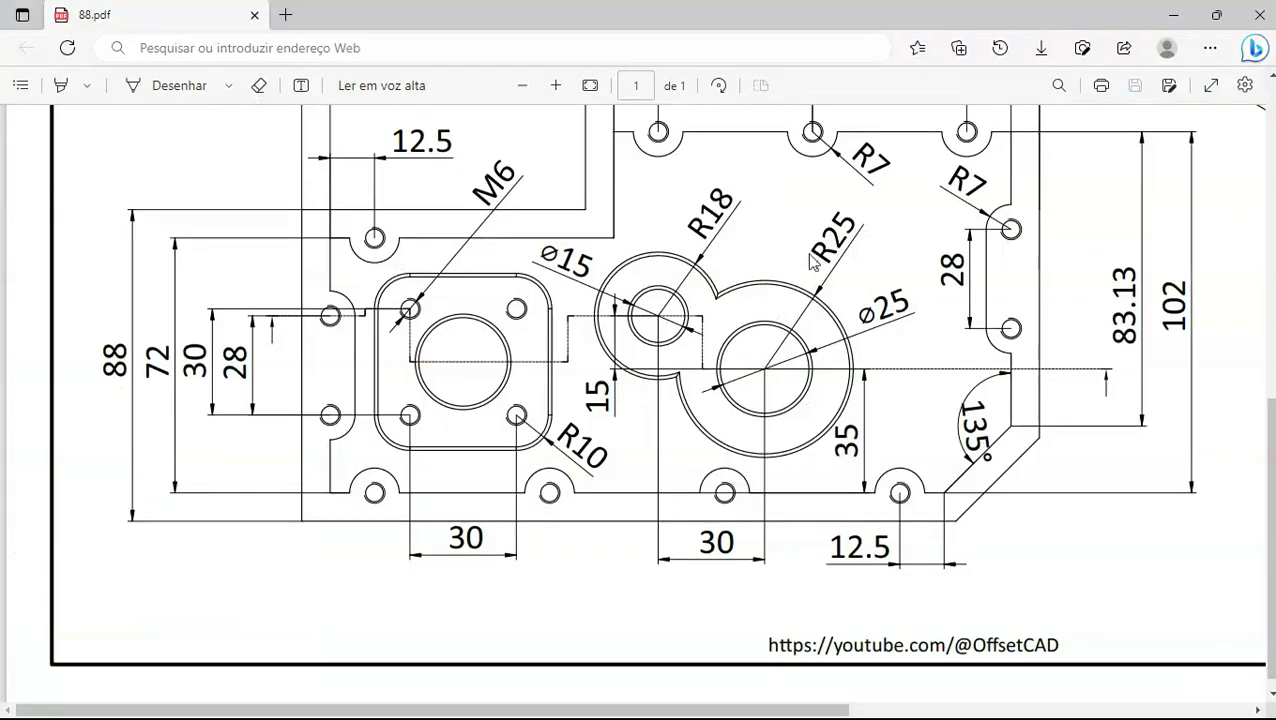
pyautogui.hotkey('alt', 'Tab')
pyautogui.write('25')
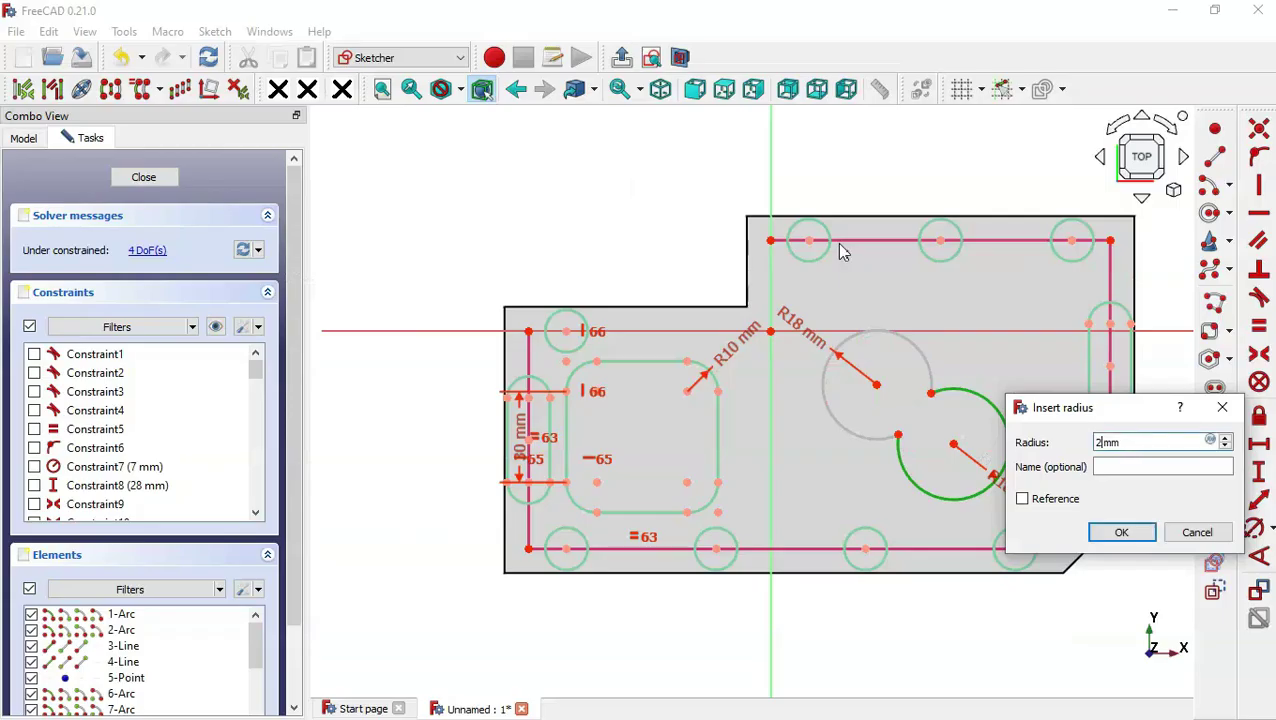
pyautogui.press('Return')
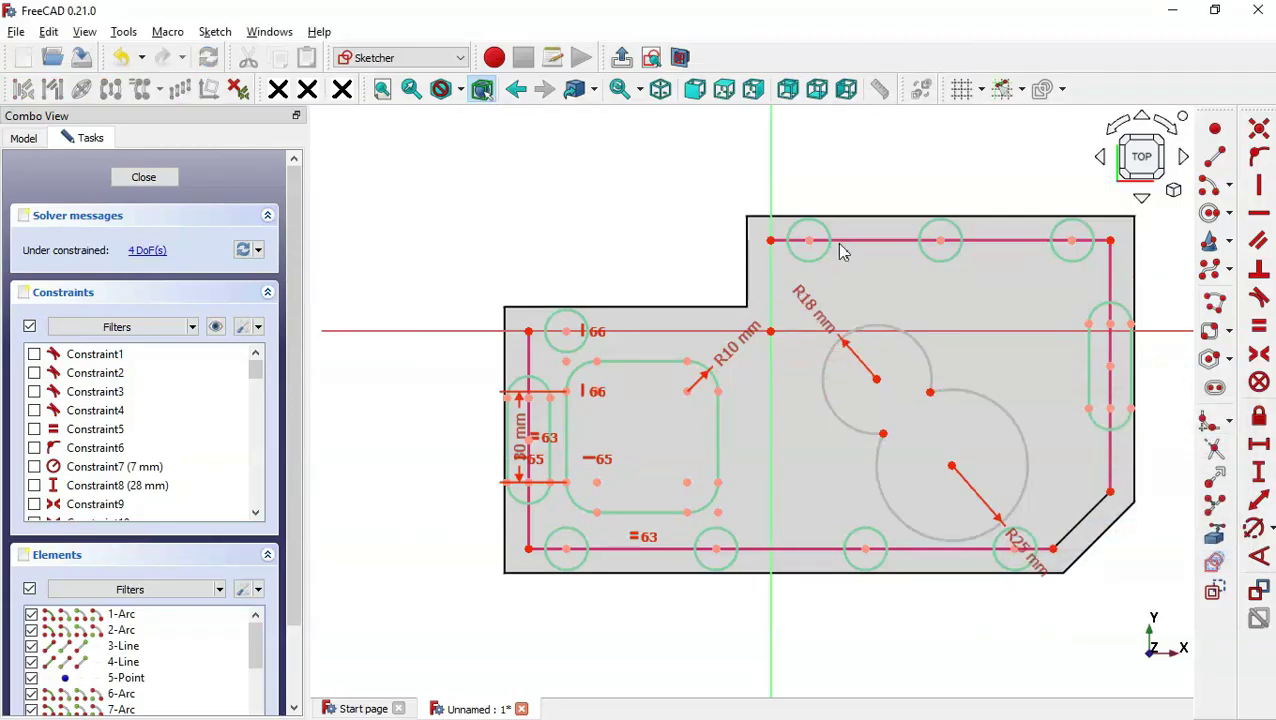
# Check the boss position in 88.pdf and align the 18 mm arc's centre vertically with the leftmost circle centre on the upper edge.
pyautogui.press('k')
pyautogui.press('s')
pyautogui.hotkey('alt', 'Tab')
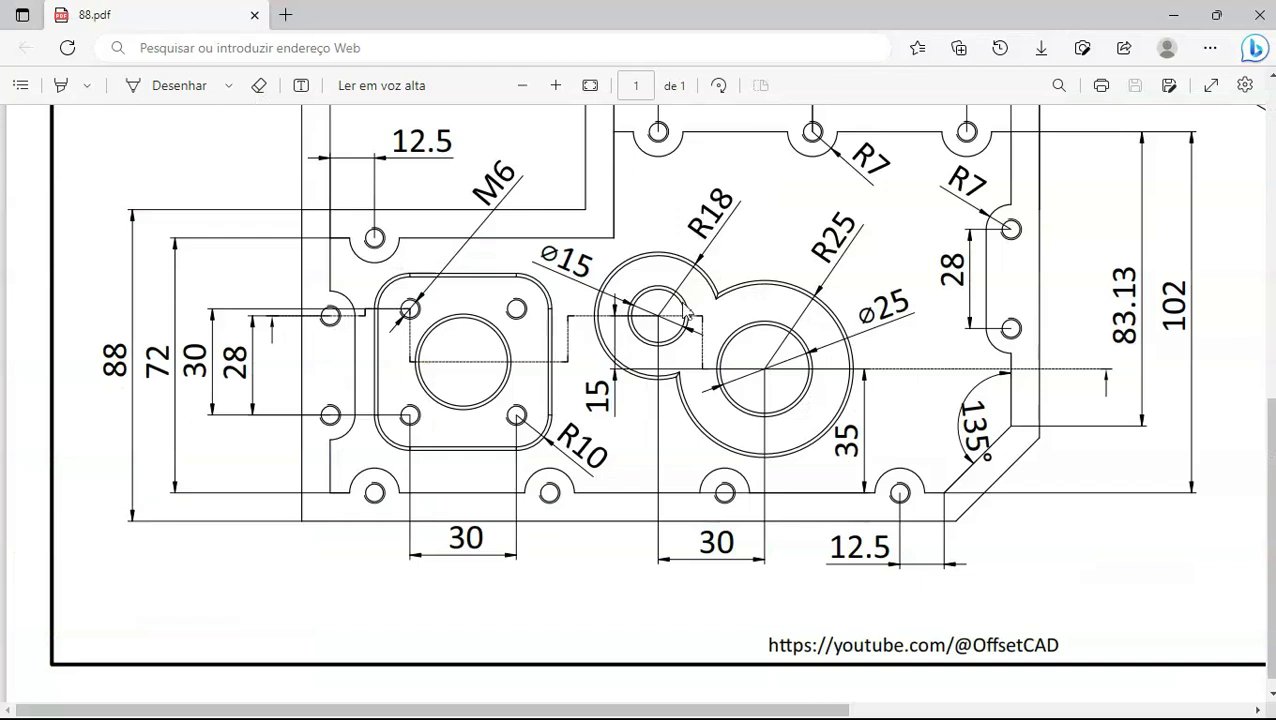
pyautogui.scroll(1, 687, 315)
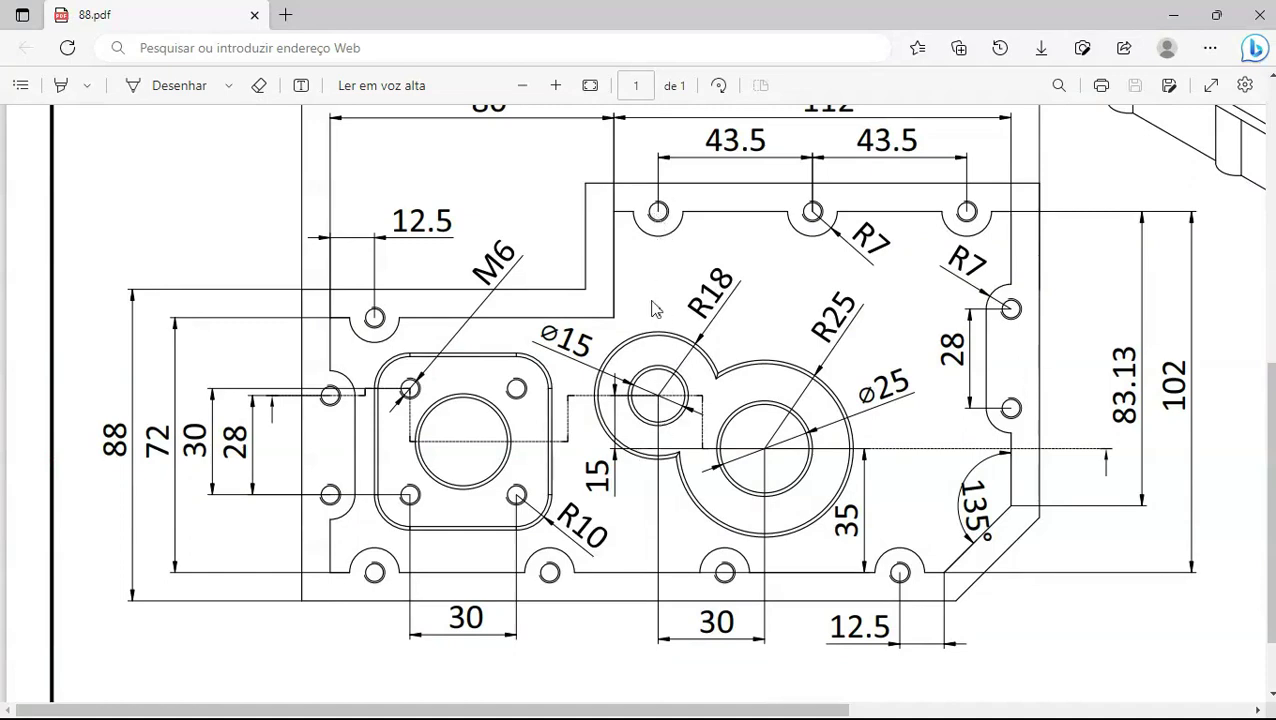
pyautogui.hotkey('alt', 'Tab')
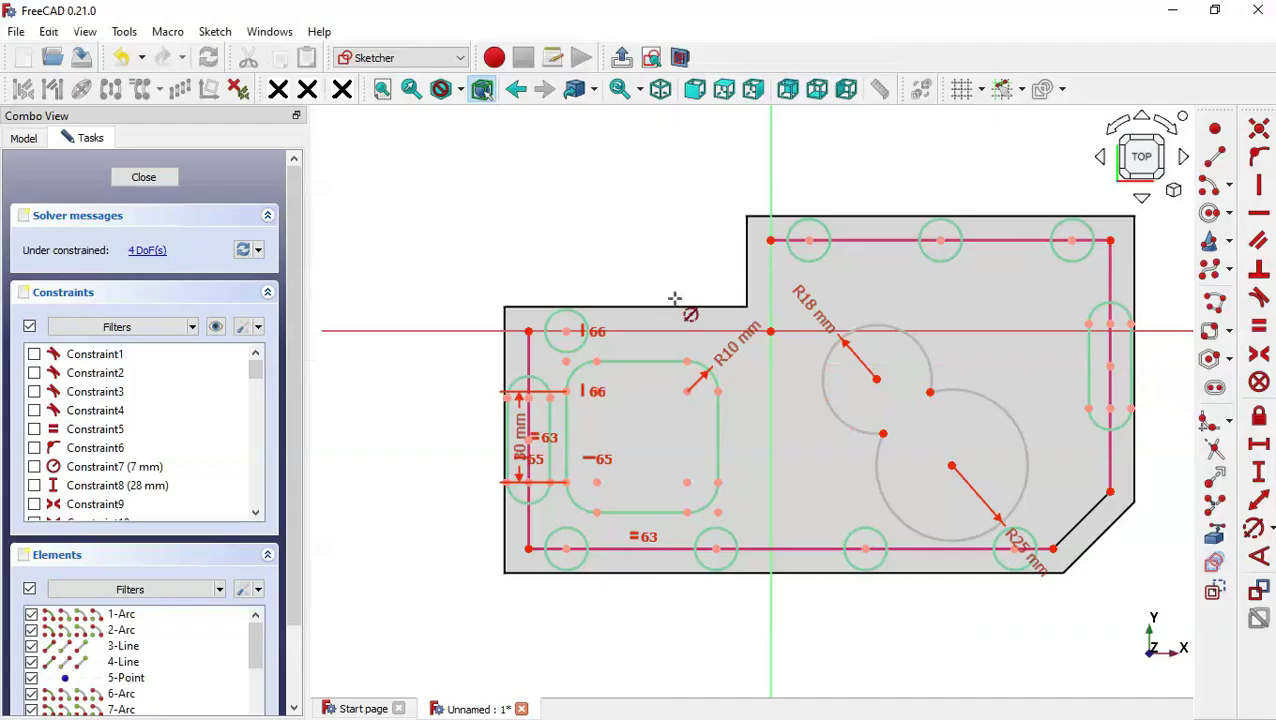
pyautogui.click(1262, 191)
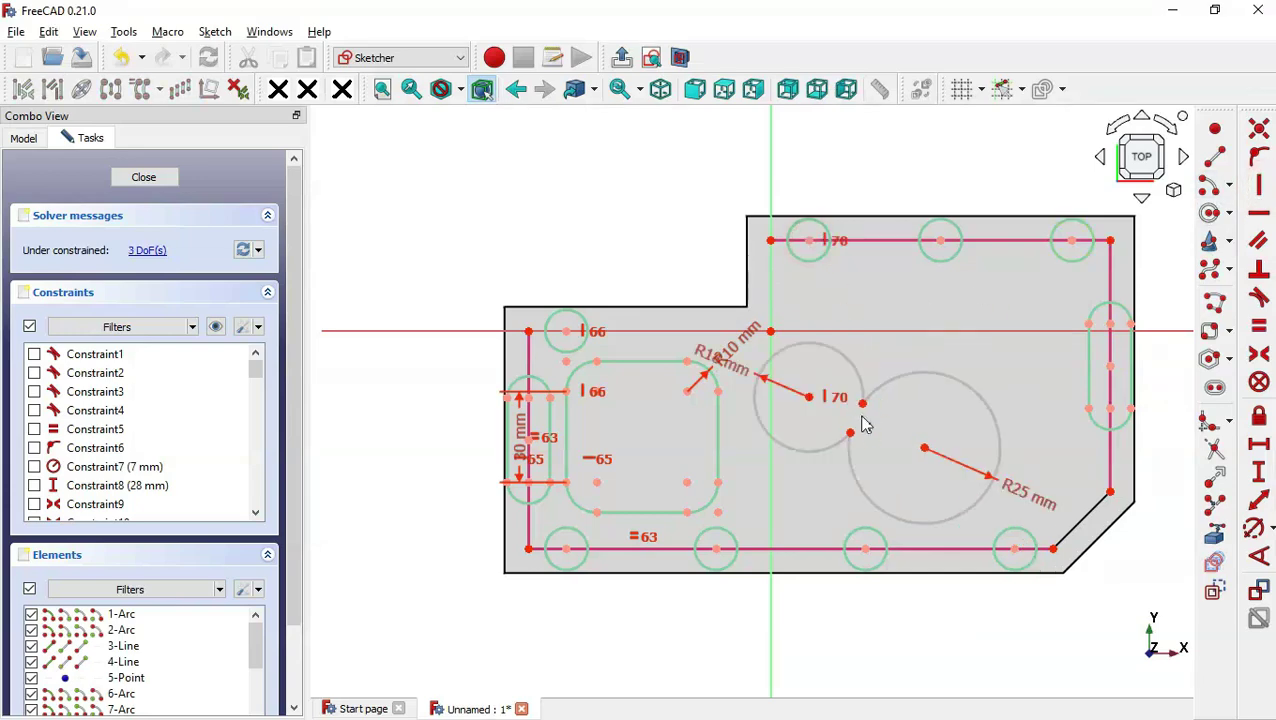
# Following 88.pdf, set the vertical distance between the centres of the boss outline's two arcs to 15 mm.
pyautogui.hotkey('alt', 'Tab')
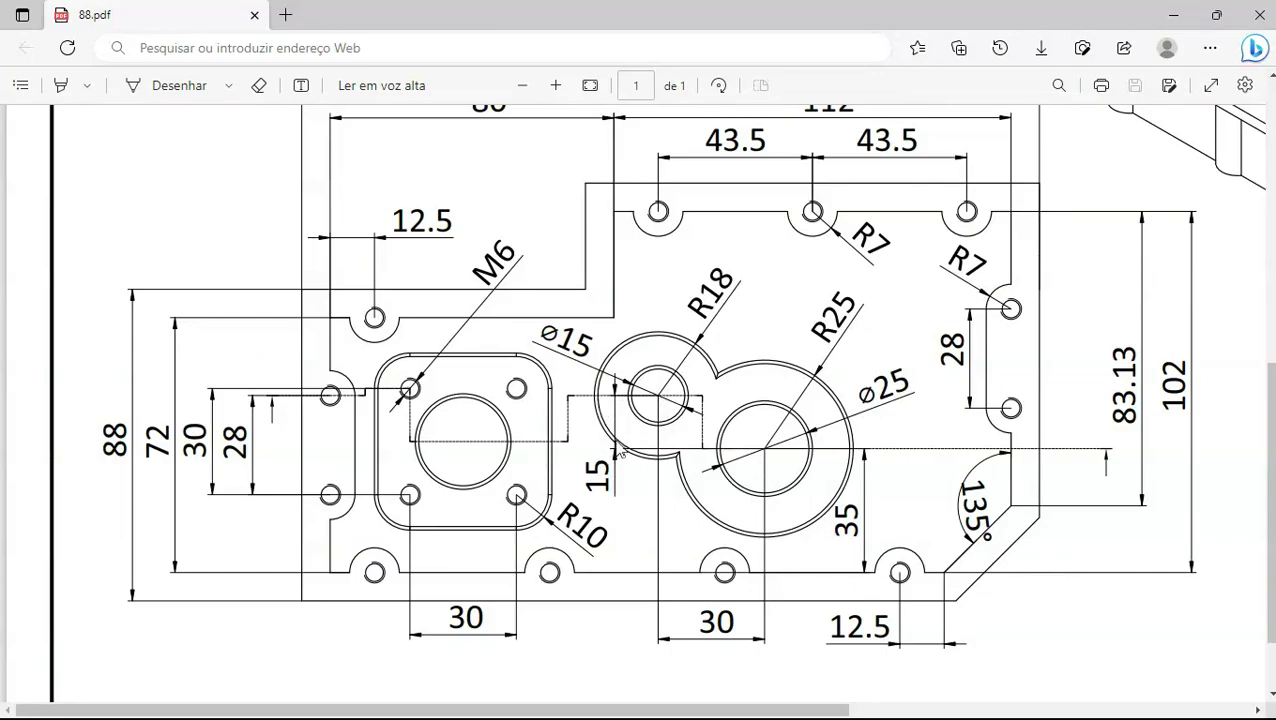
pyautogui.hotkey('alt', 'Tab')
pyautogui.click(1259, 470)
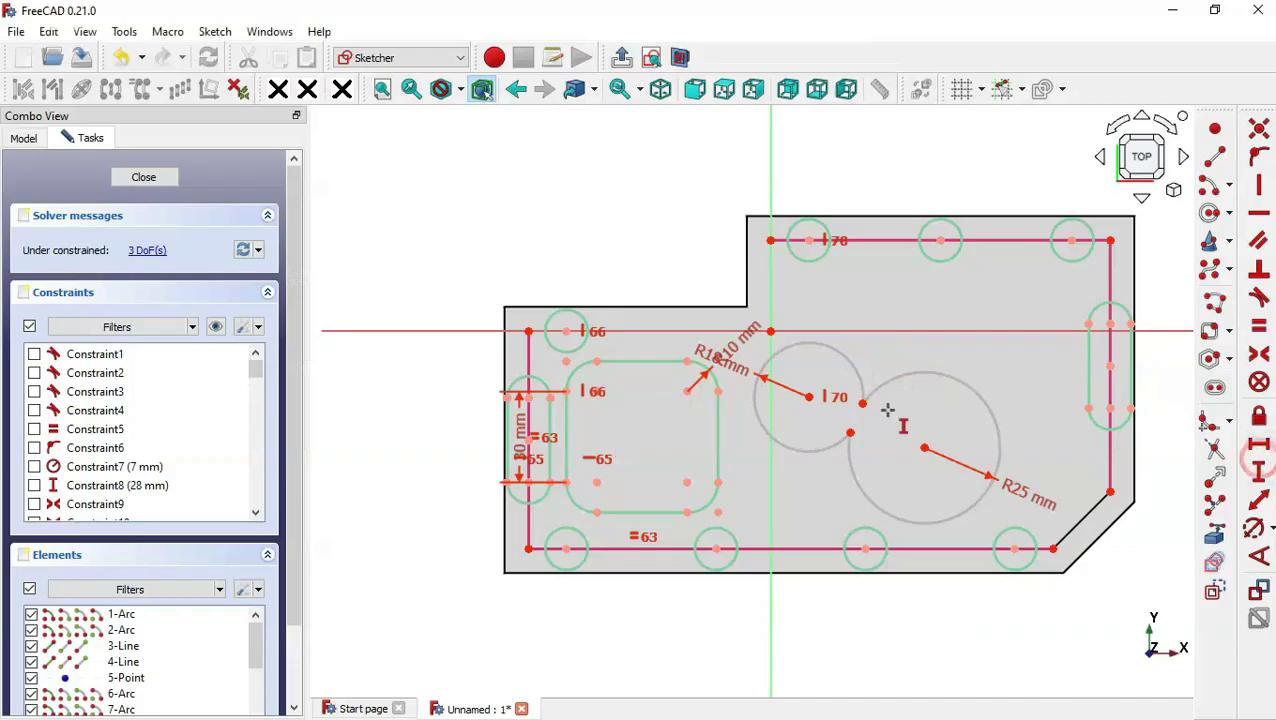
pyautogui.click(810, 397)
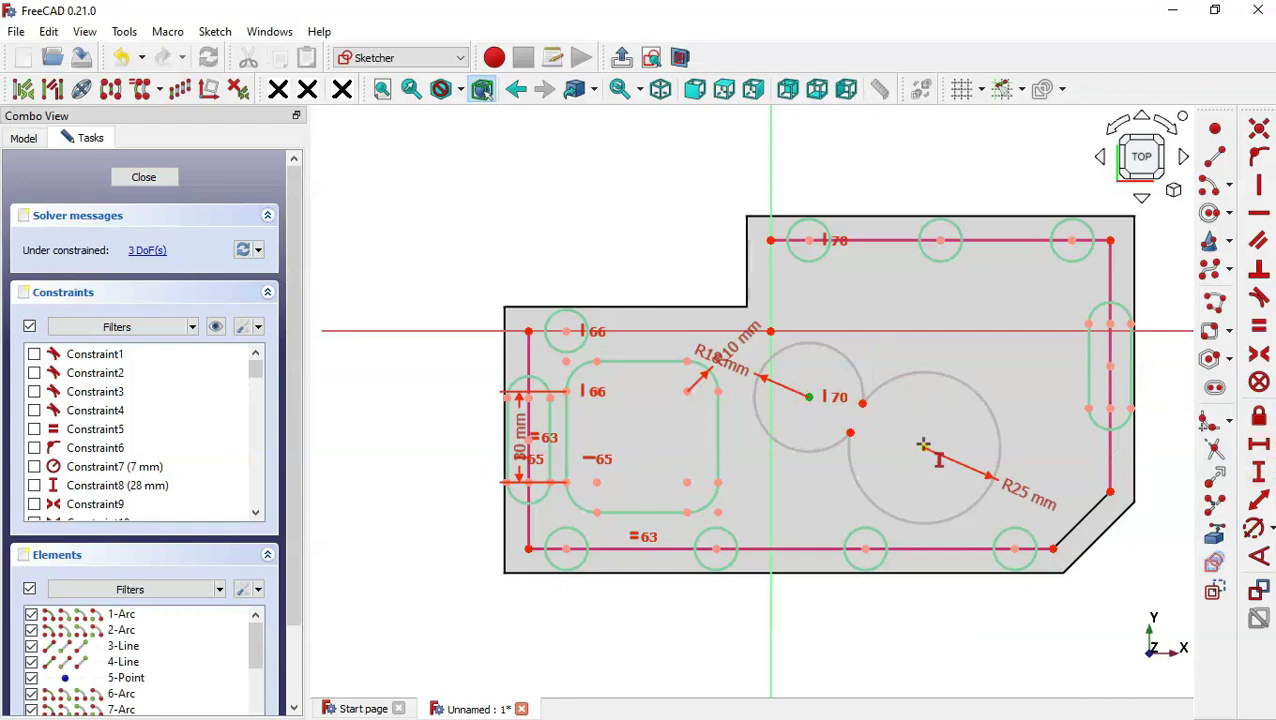
pyautogui.click(924, 447)
pyautogui.write('15')
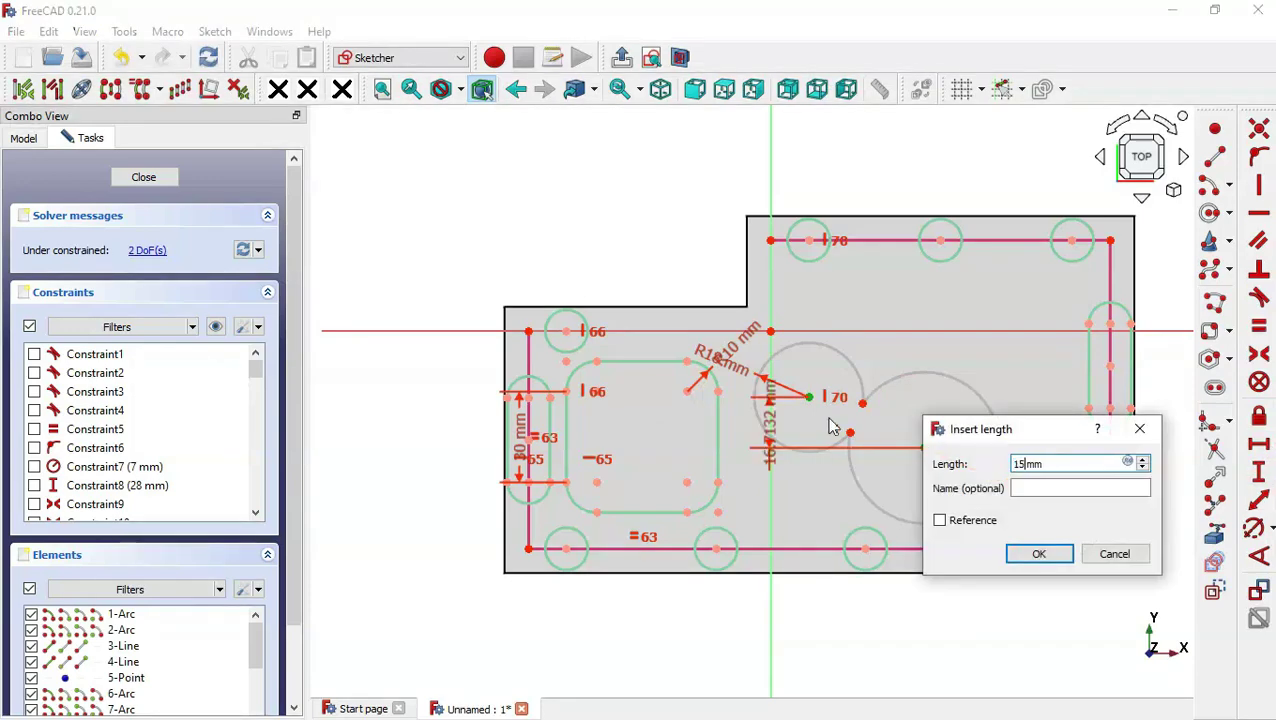
pyautogui.press('Return')
# Following 88.pdf, set the vertical distance from the 25 mm arc's centre to the lower-right circle's centre on the bottom edge to 35 mm.
pyautogui.hotkey('alt', 'Tab')
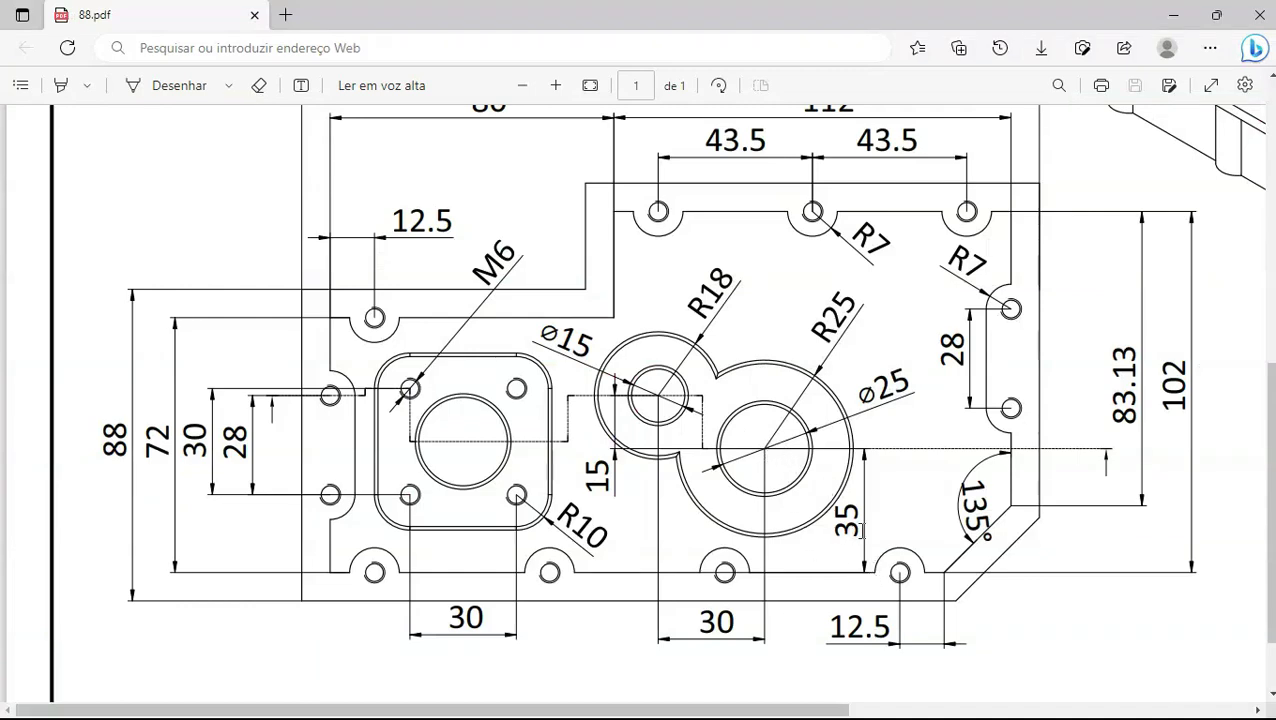
pyautogui.hotkey('alt', 'Tab')
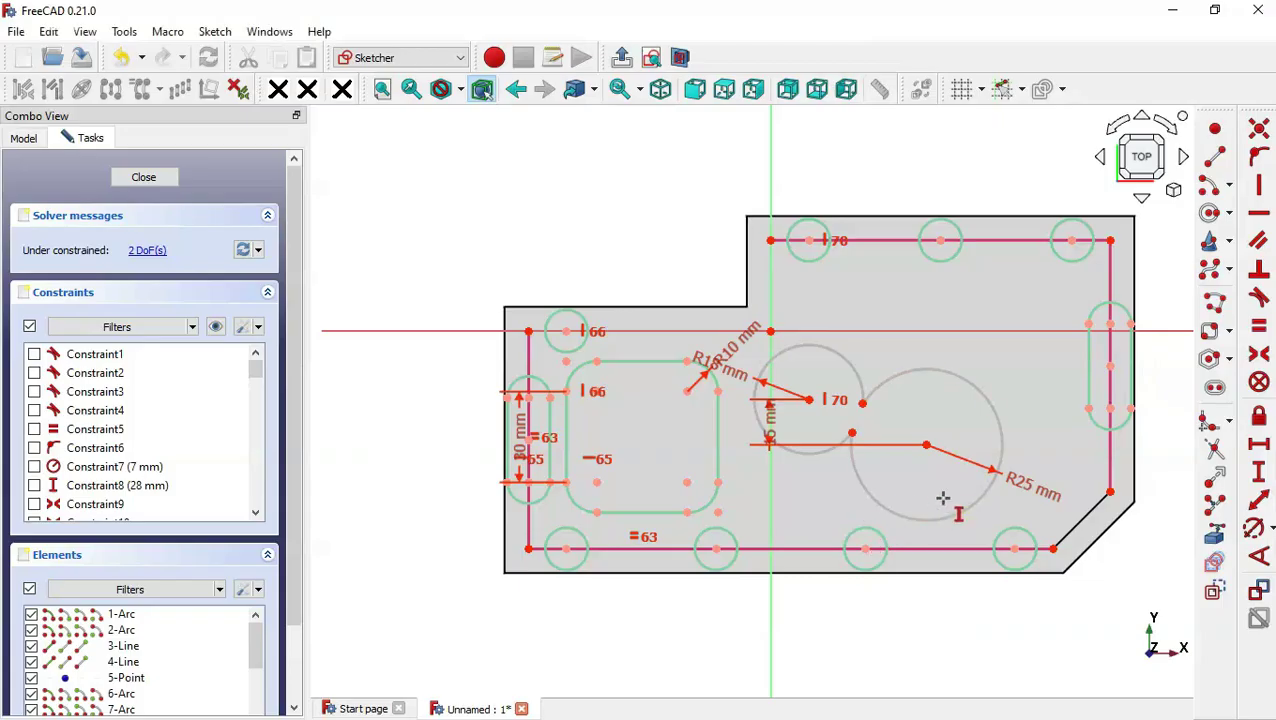
pyautogui.click(926, 444)
pyautogui.click(1016, 549)
pyautogui.write('i')
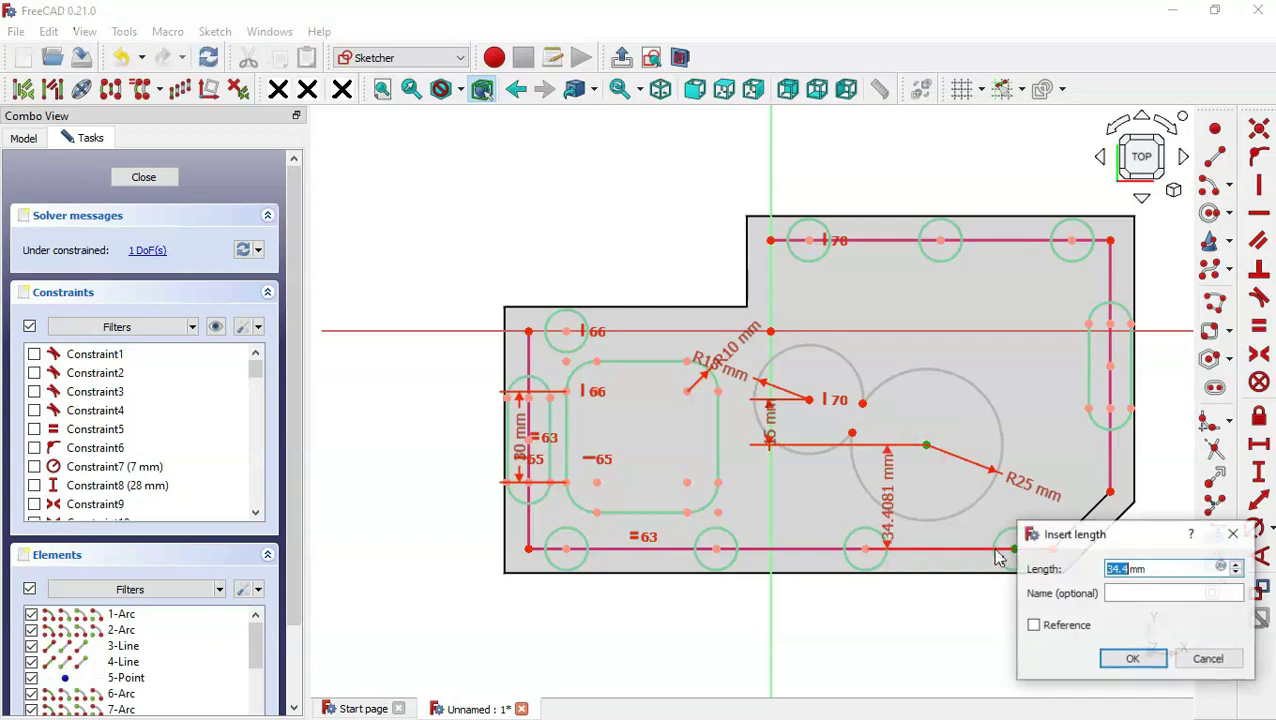
pyautogui.write('35')
pyautogui.press('Return')
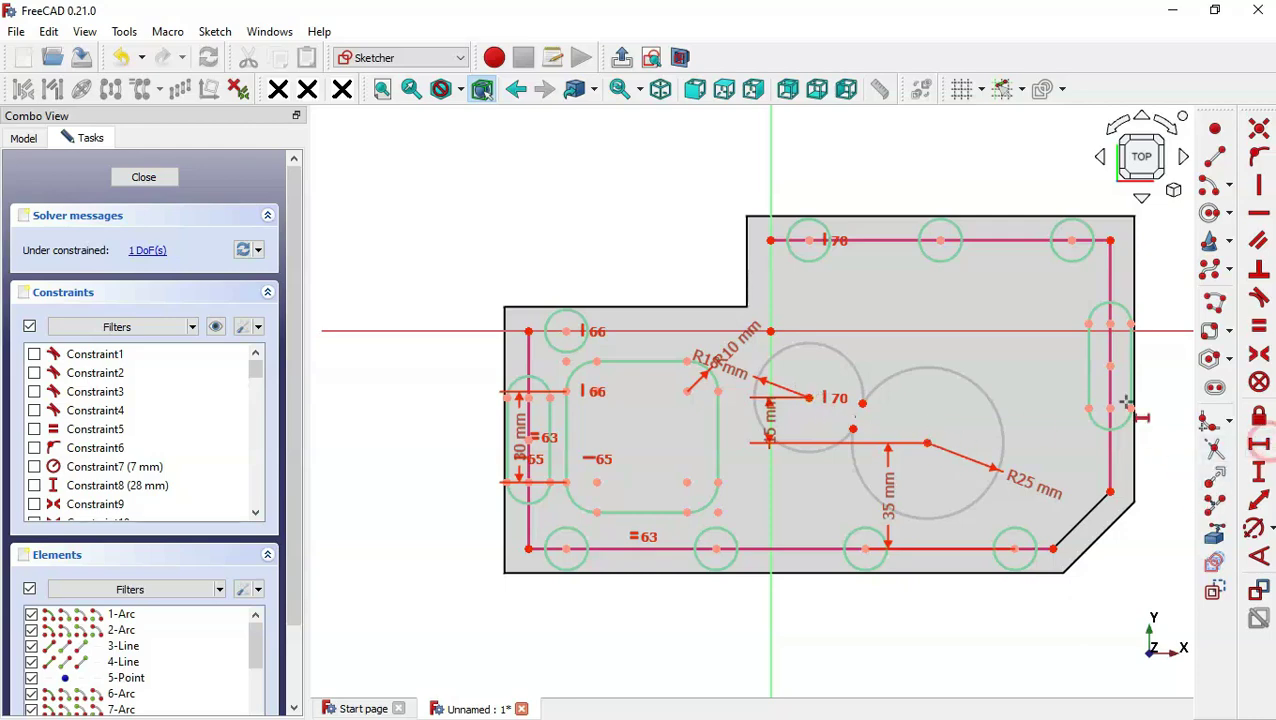
# Following 88.pdf, set the horizontal distance between the centres of the boss outline's two arcs to 30 mm.
pyautogui.hotkey('alt', 'Tab')
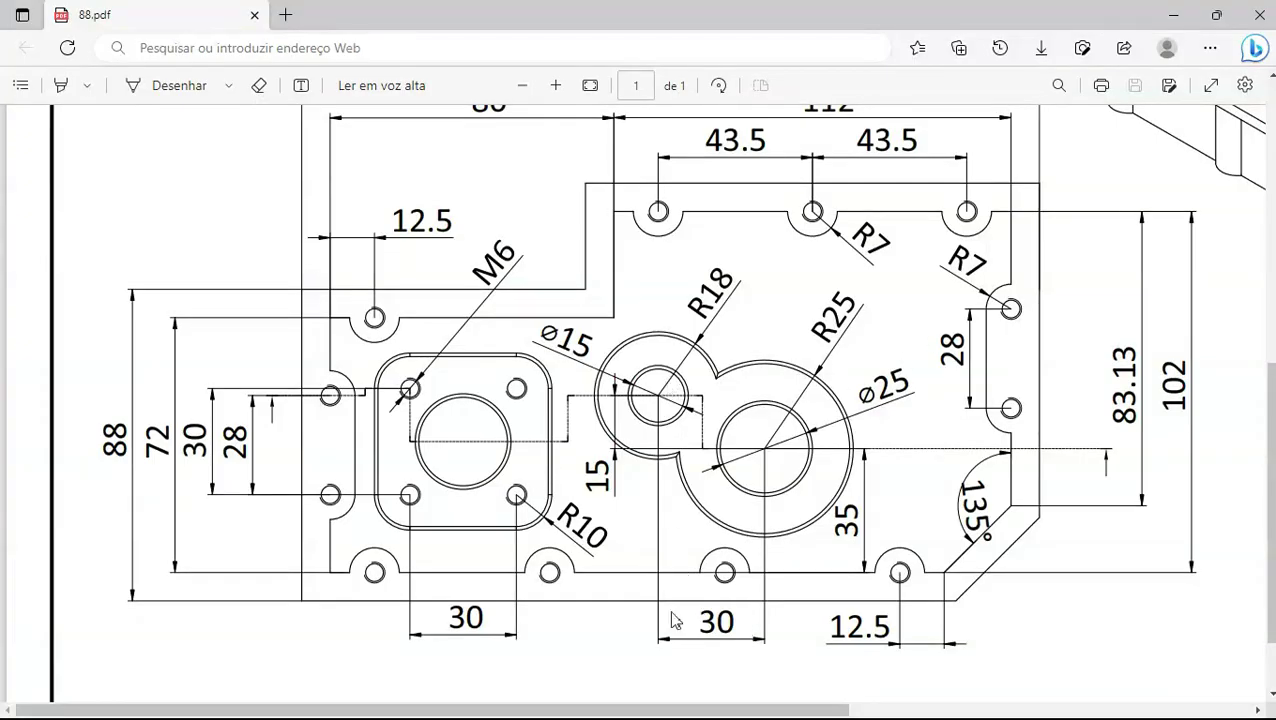
pyautogui.hotkey('alt', 'Tab')
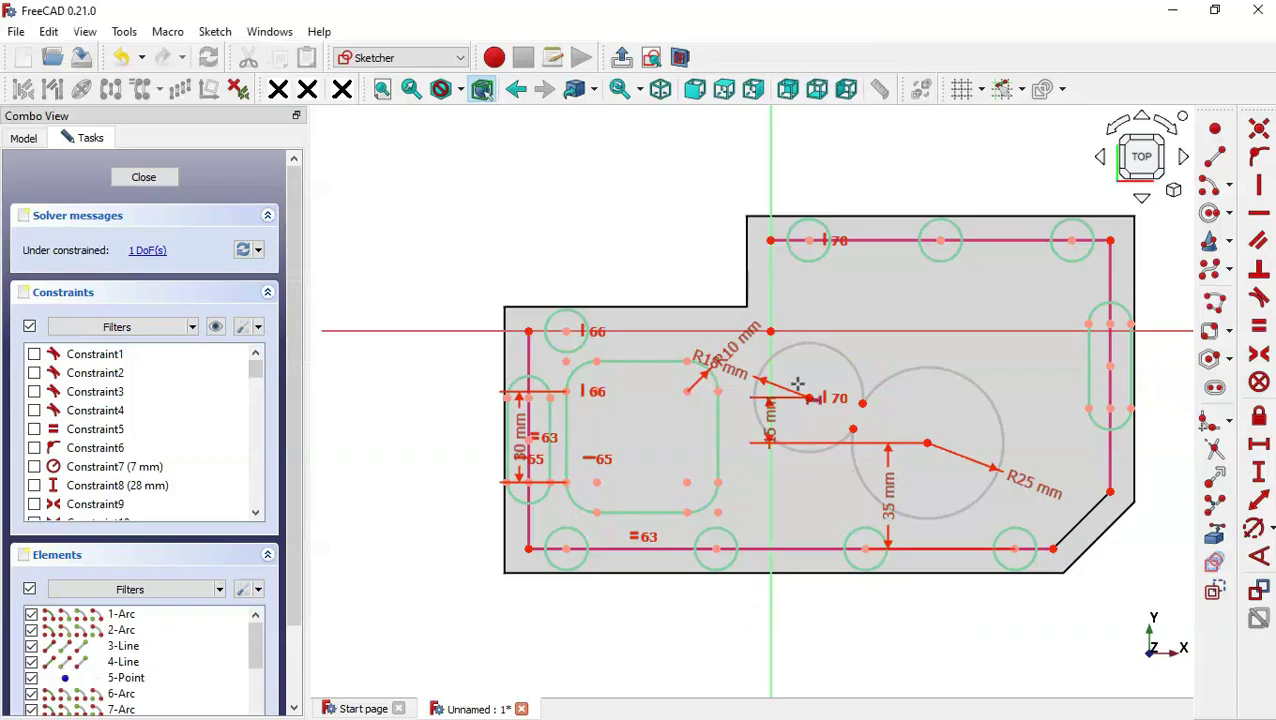
pyautogui.click(807, 397)
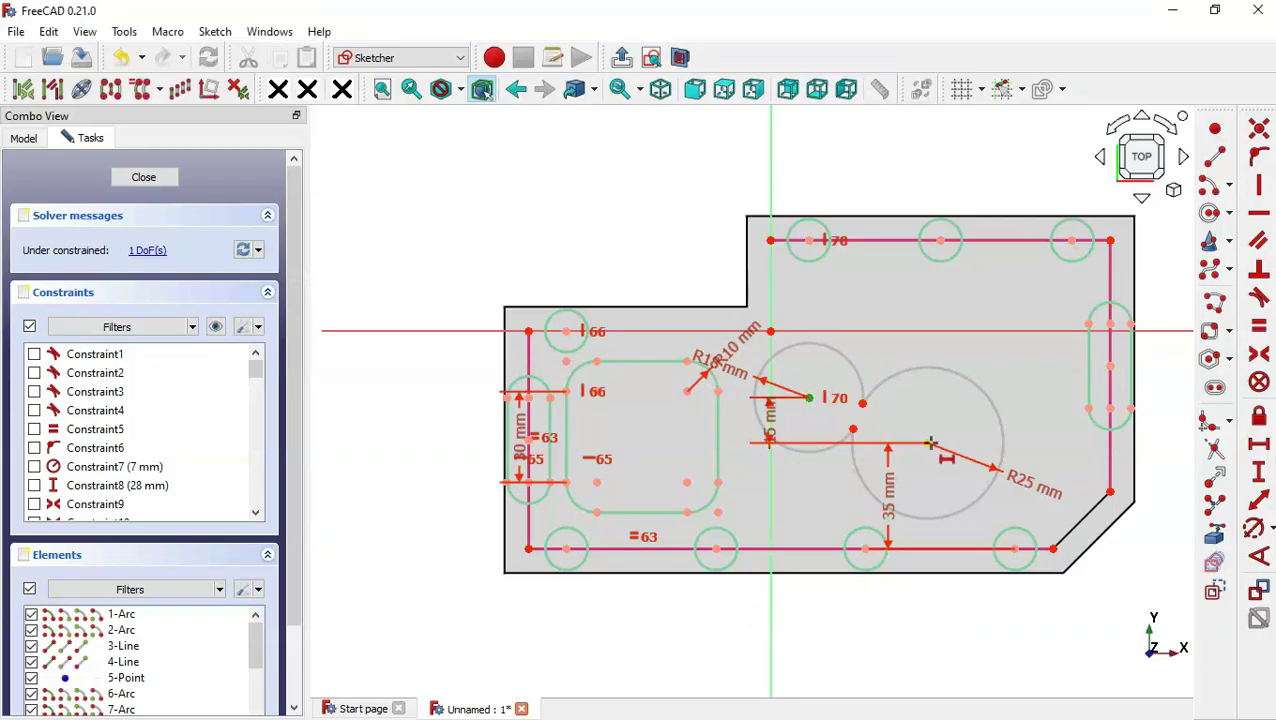
pyautogui.click(927, 443)
pyautogui.write('30')
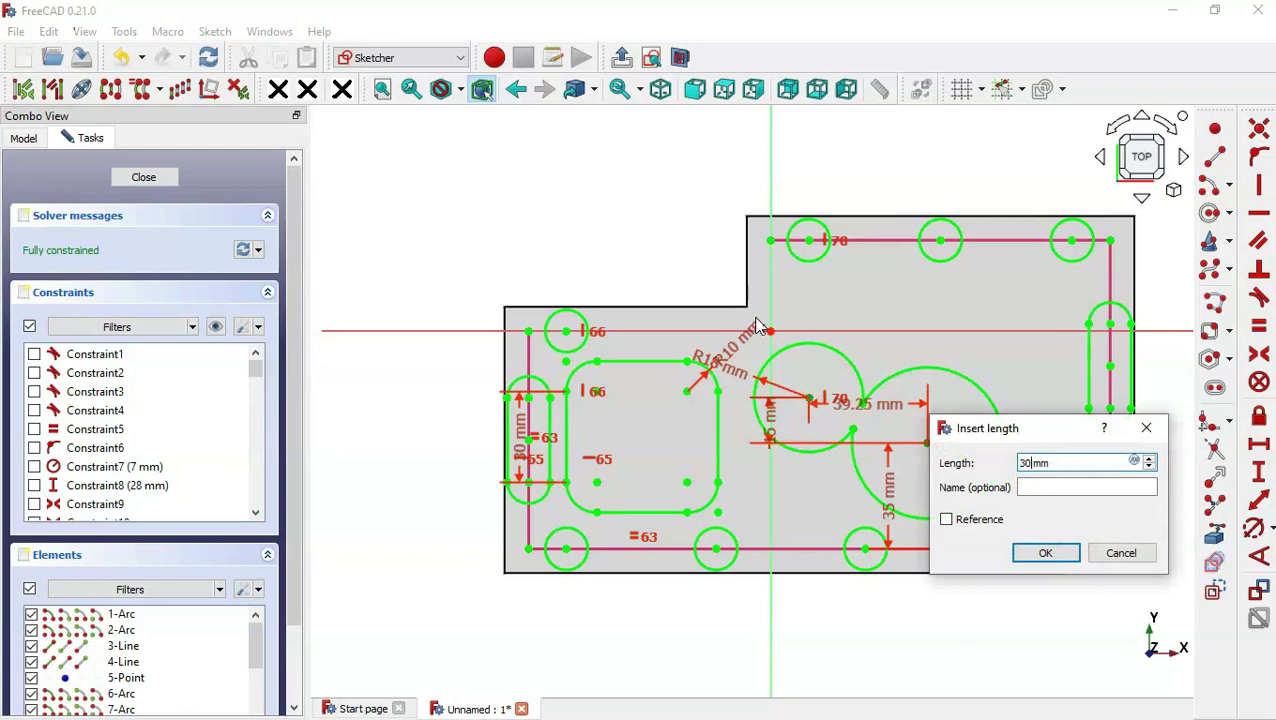
pyautogui.press('Return')
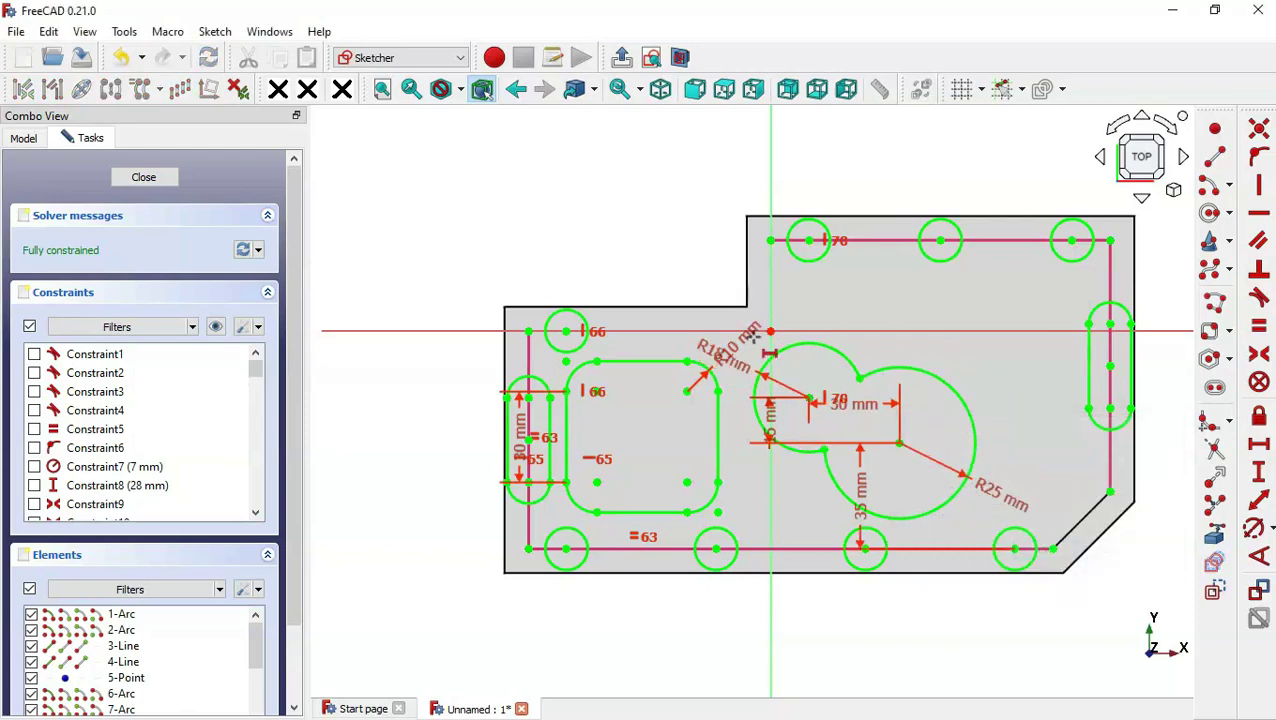
# Finish the sketch and pad it in the reversed direction up to the housing's bottom face.
pyautogui.press('i')
pyautogui.click(621, 57)
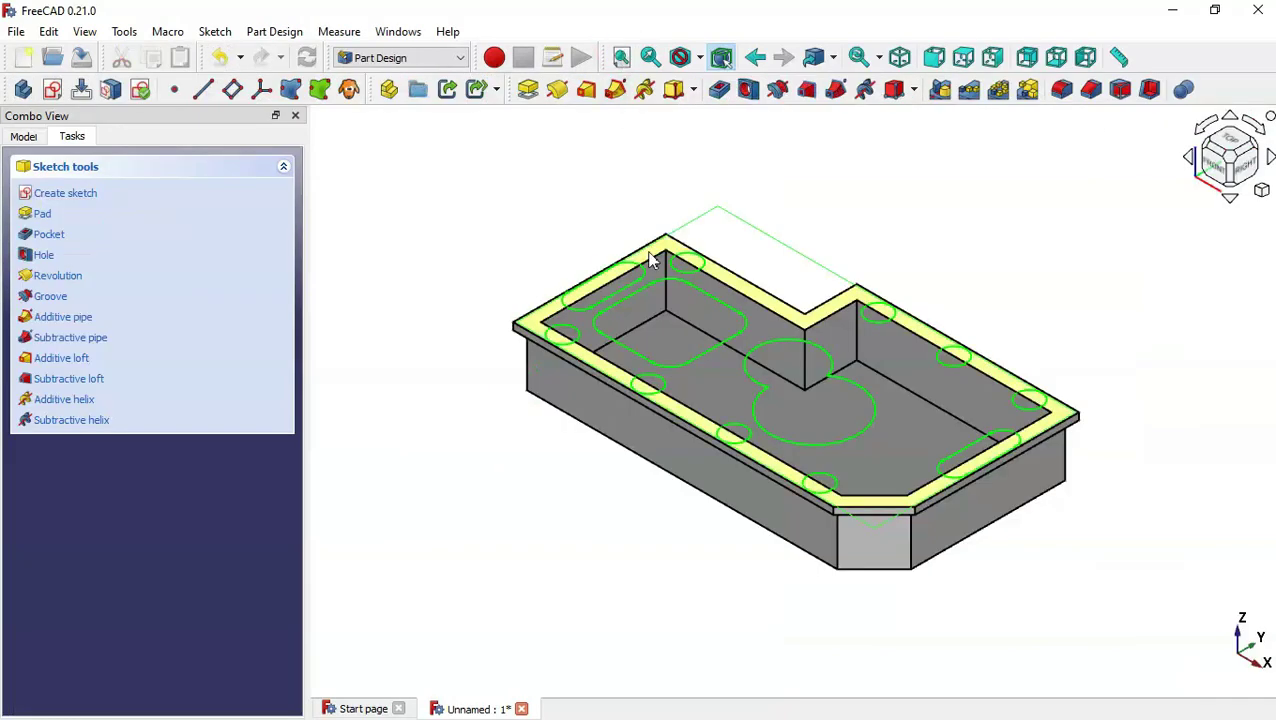
pyautogui.click(528, 89)
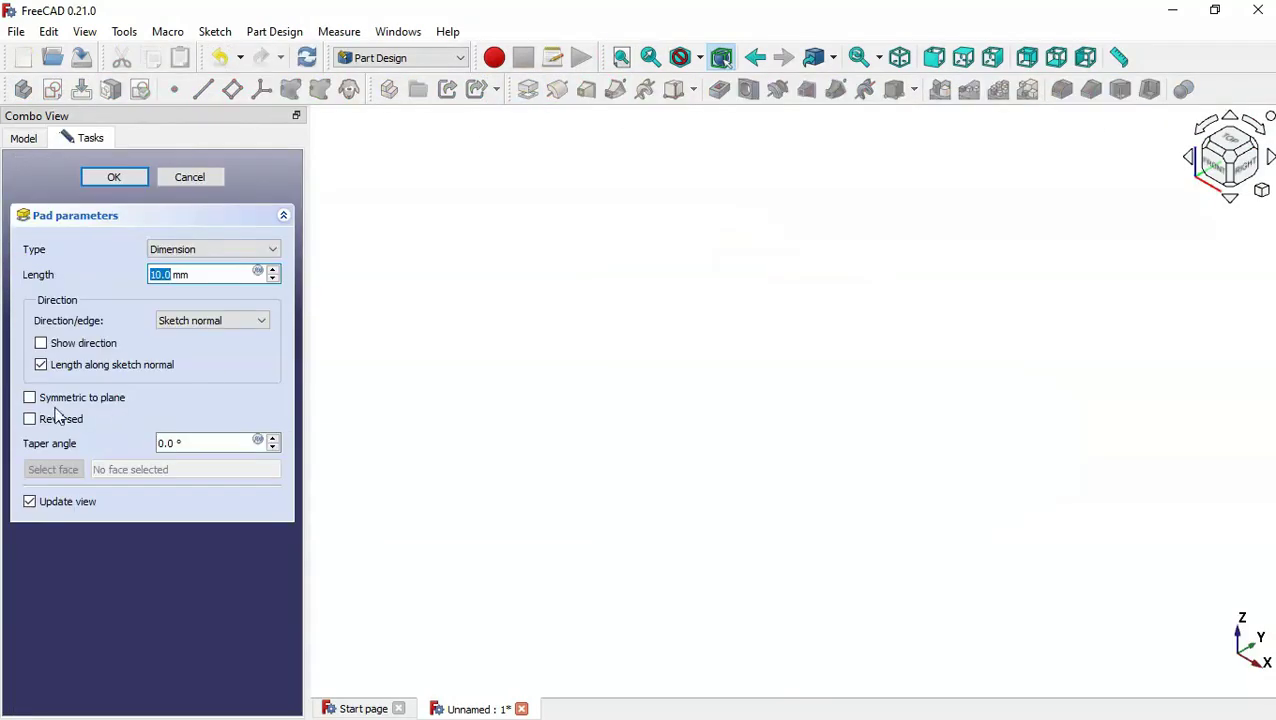
pyautogui.click(70, 421)
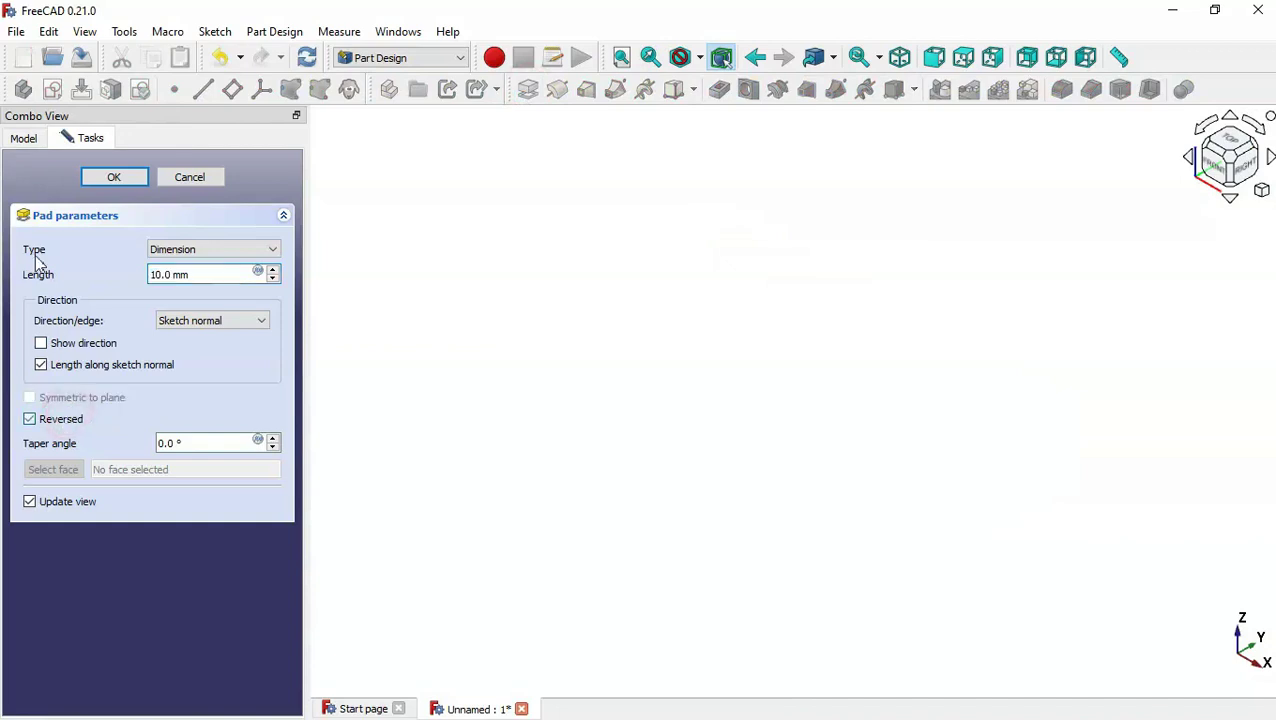
pyautogui.click(211, 253)
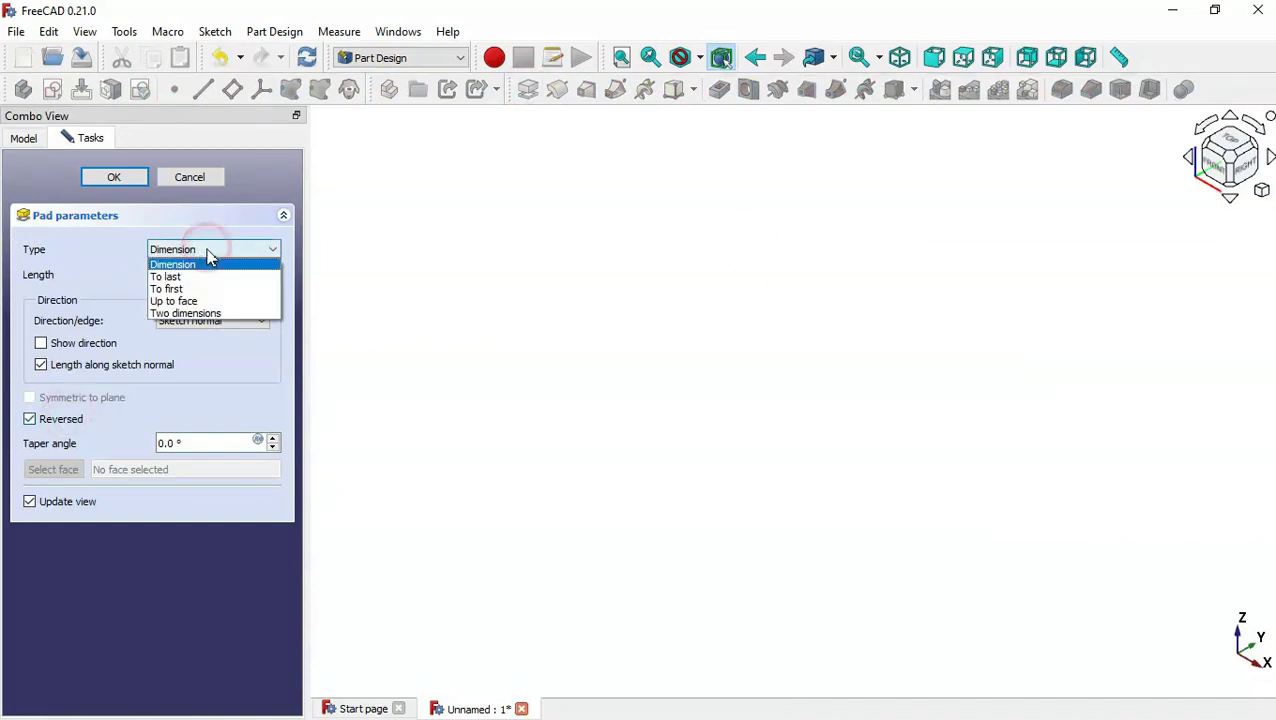
pyautogui.click(199, 302)
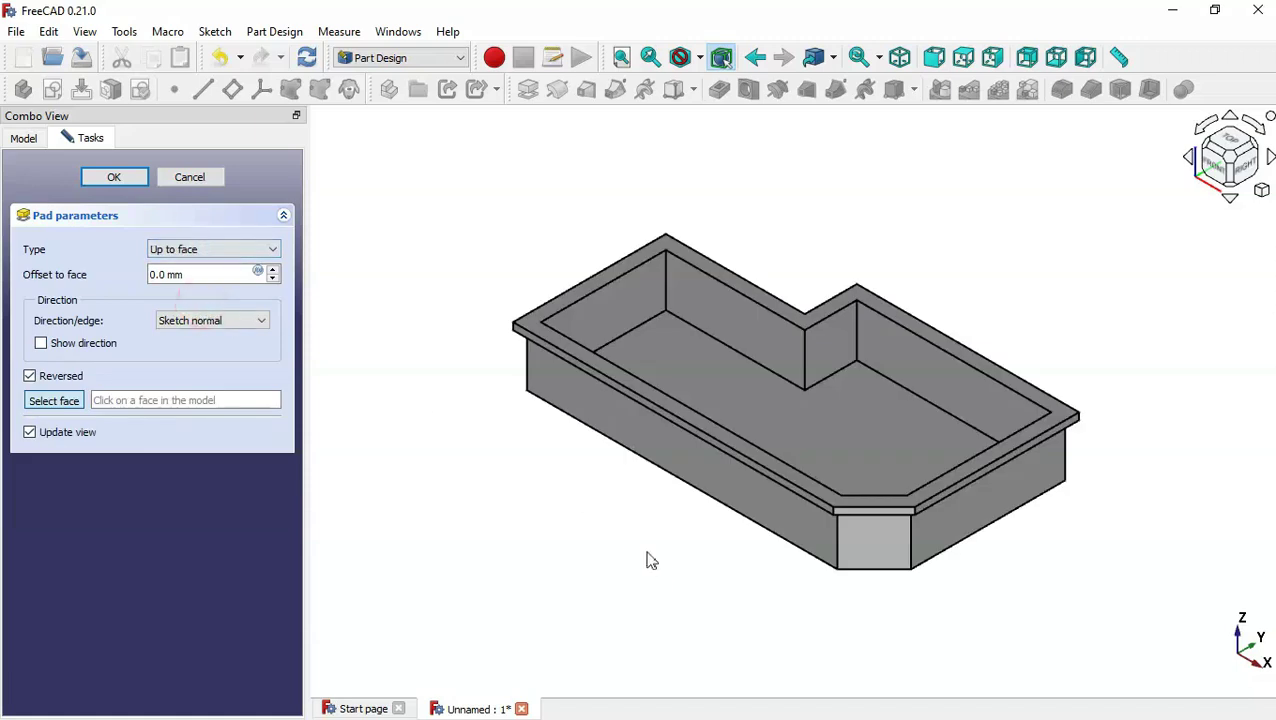
pyautogui.moveTo(658, 559); pyautogui.dragTo(757, 377)
pyautogui.click(781, 385)
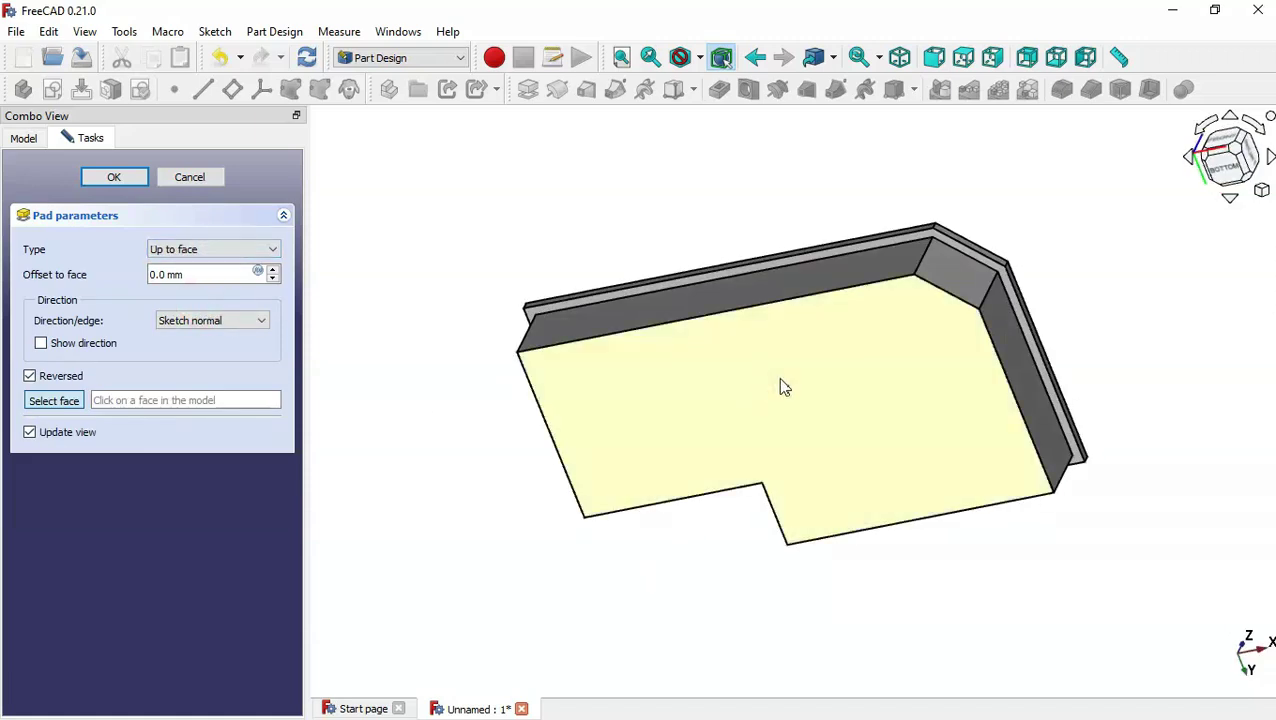
pyautogui.click(113, 179)
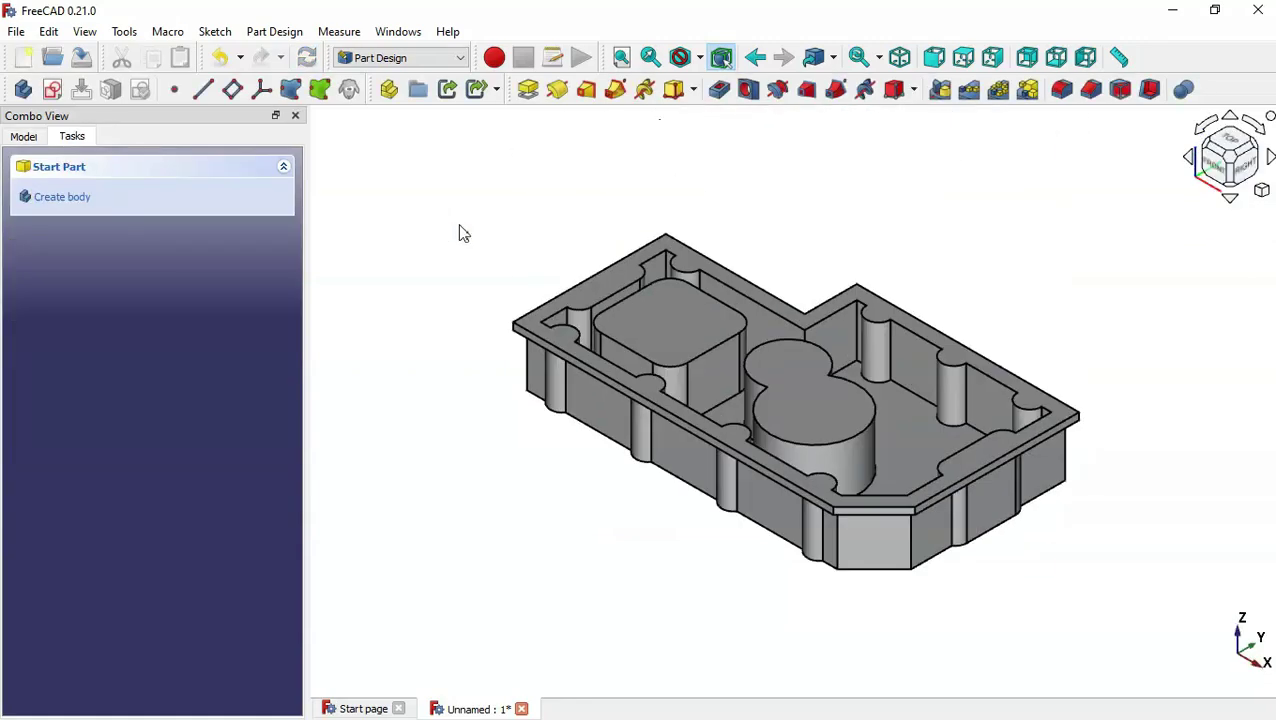
# Examine the section and isometric views in 88.pdf for the heights of the bosses inside the housing.
pyautogui.hotkey('alt', 'Tab')
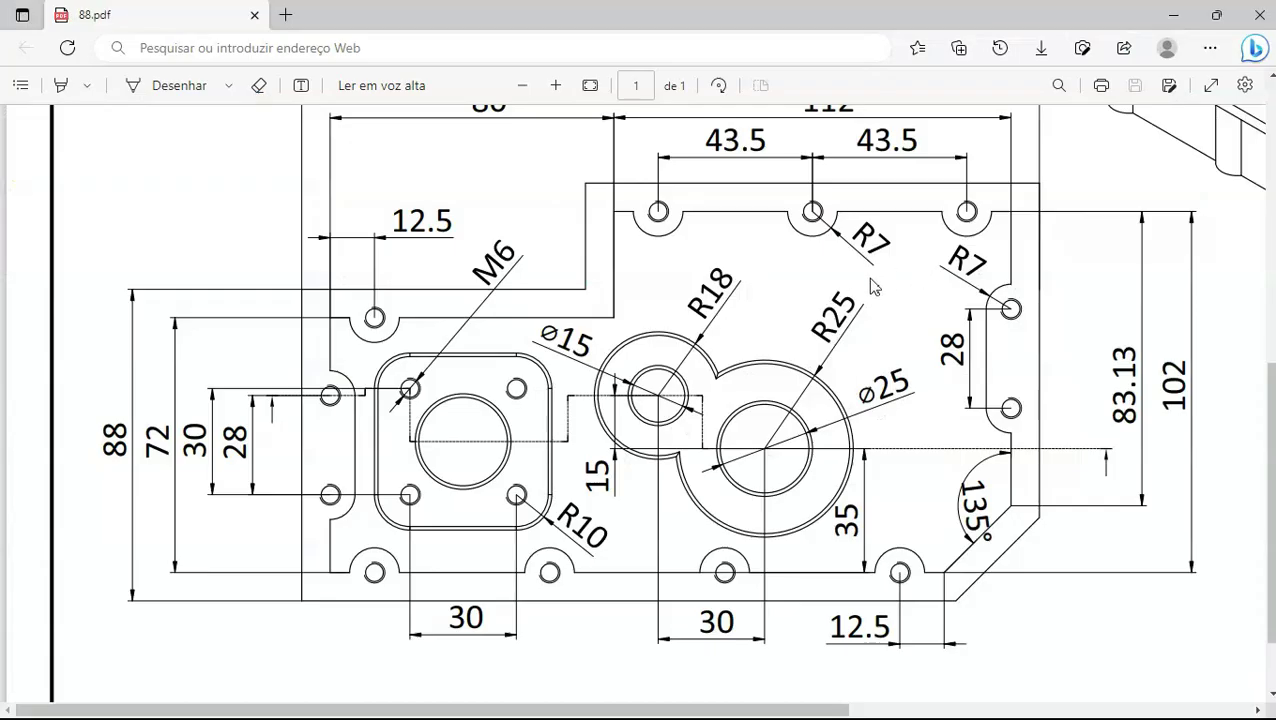
pyautogui.keyDown('ctrl'); pyautogui.scroll(-3, 867, 383); pyautogui.keyUp('ctrl')
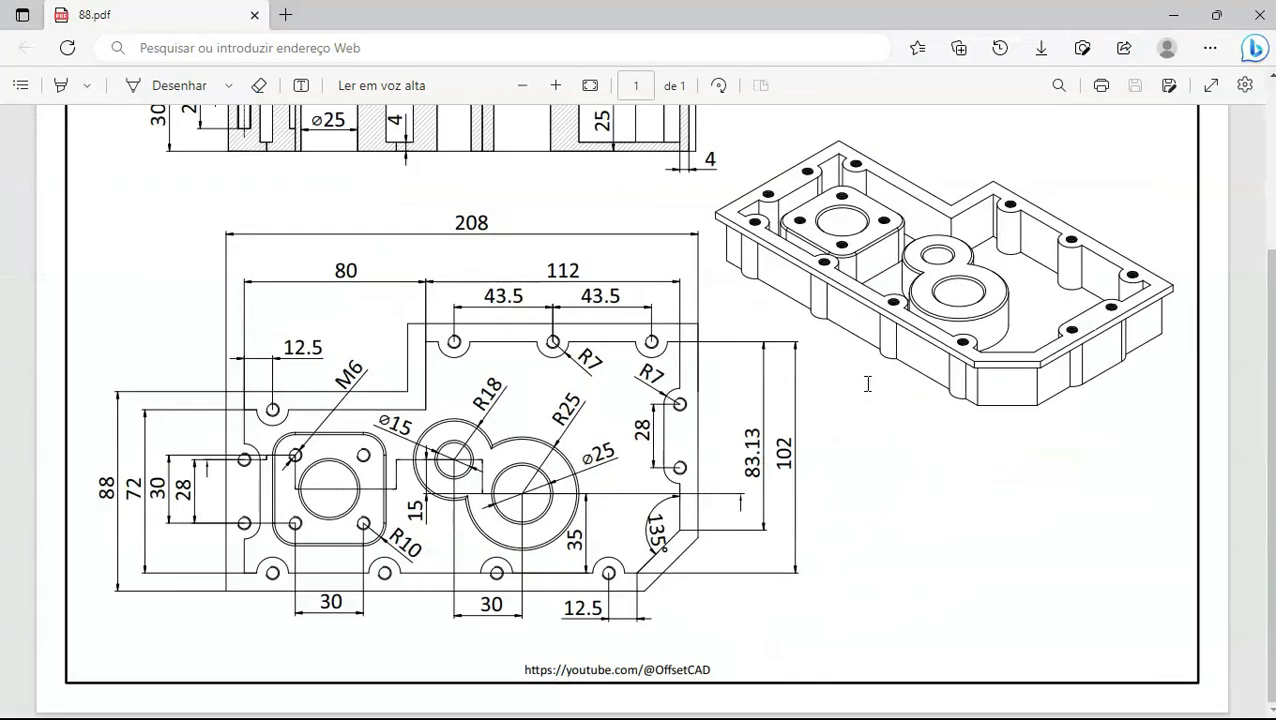
pyautogui.keyDown('ctrl'); pyautogui.scroll(-2, 867, 383); pyautogui.keyUp('ctrl')
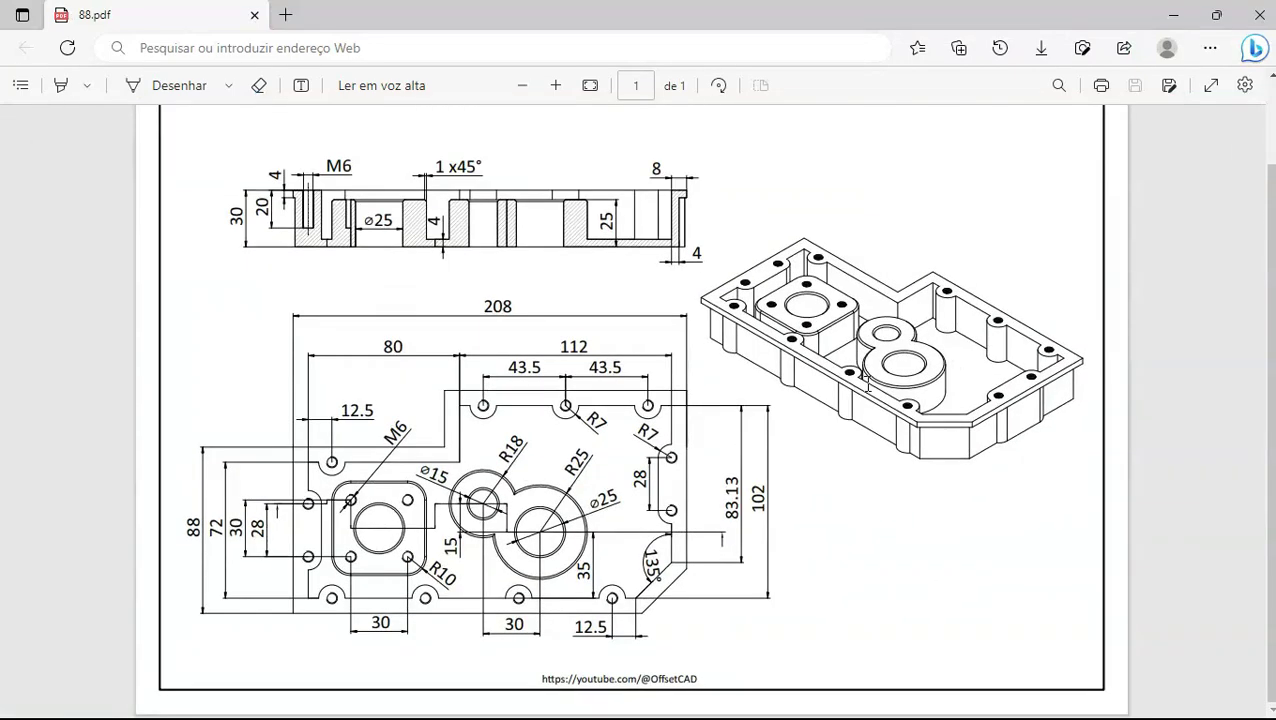
pyautogui.keyDown('ctrl'); pyautogui.scroll(3, 351, 176); pyautogui.keyUp('ctrl')
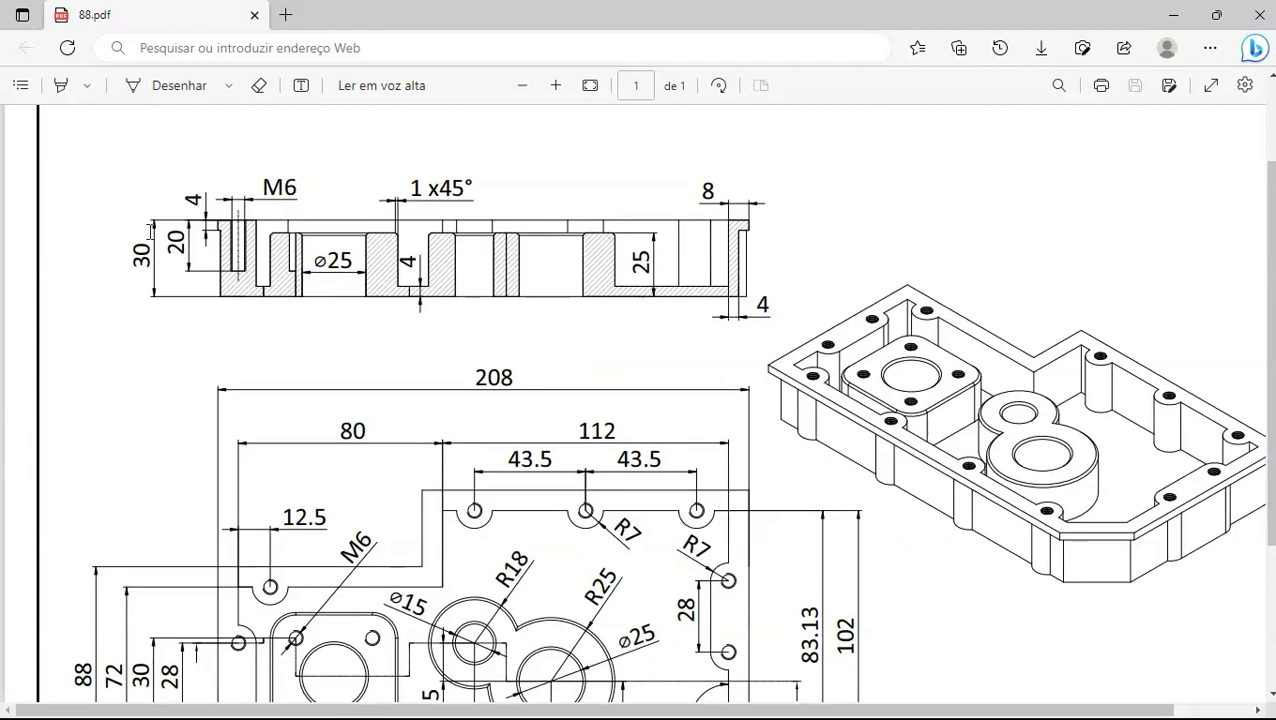
pyautogui.hotkey('alt', 'Tab')
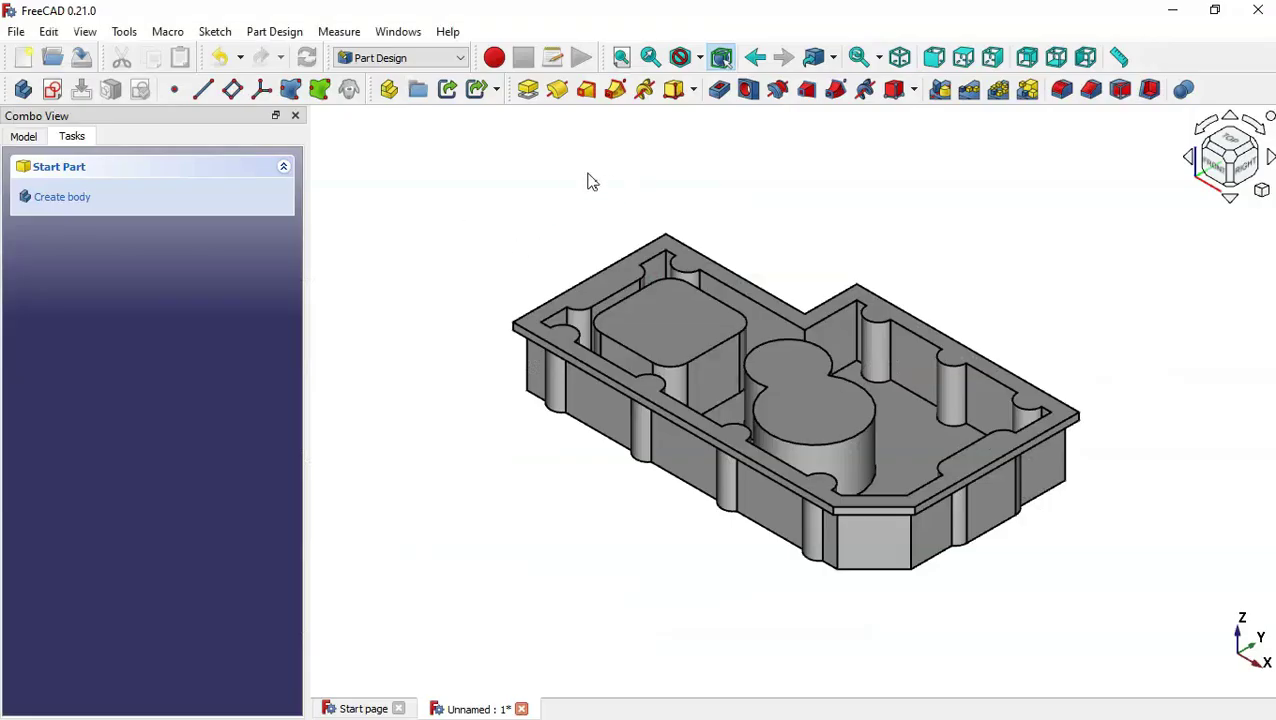
# Pocket the top faces of the square pad and the double round boss 5 mm deep, following the heights in 88.pdf.
pyautogui.click(676, 331)
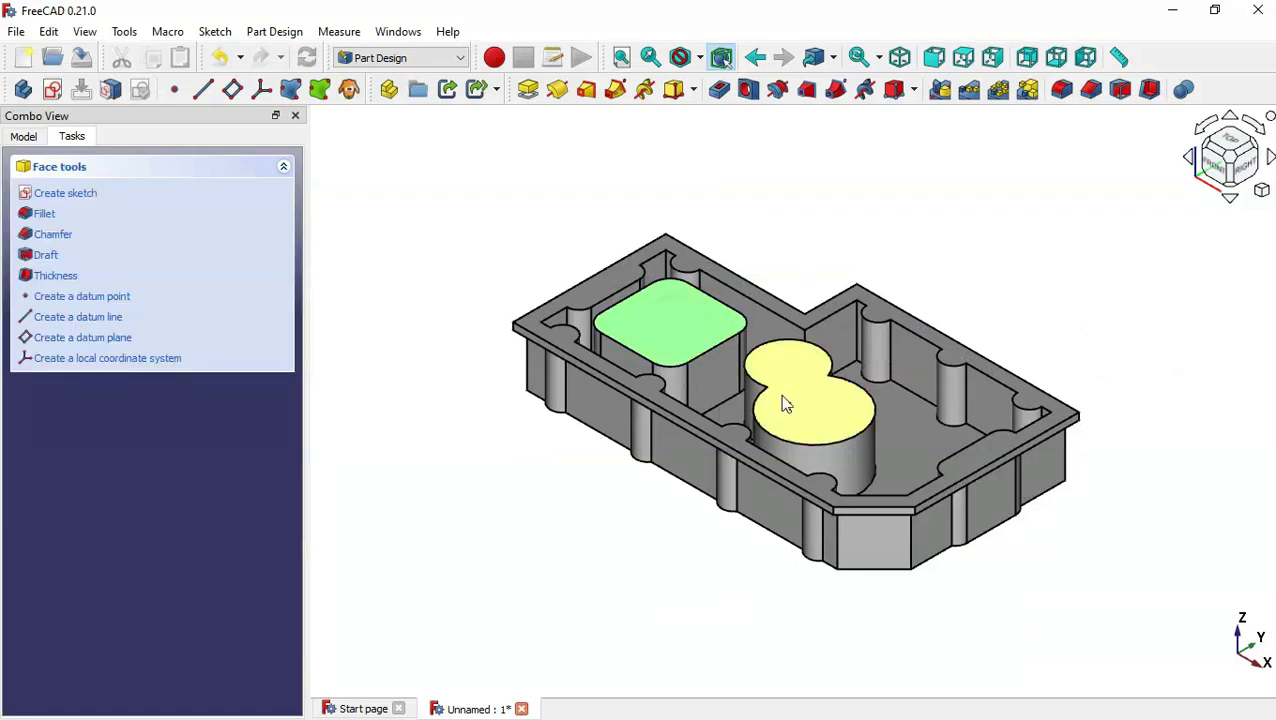
pyautogui.keyDown('ctrl'); pyautogui.click(800, 410); pyautogui.keyUp('ctrl')
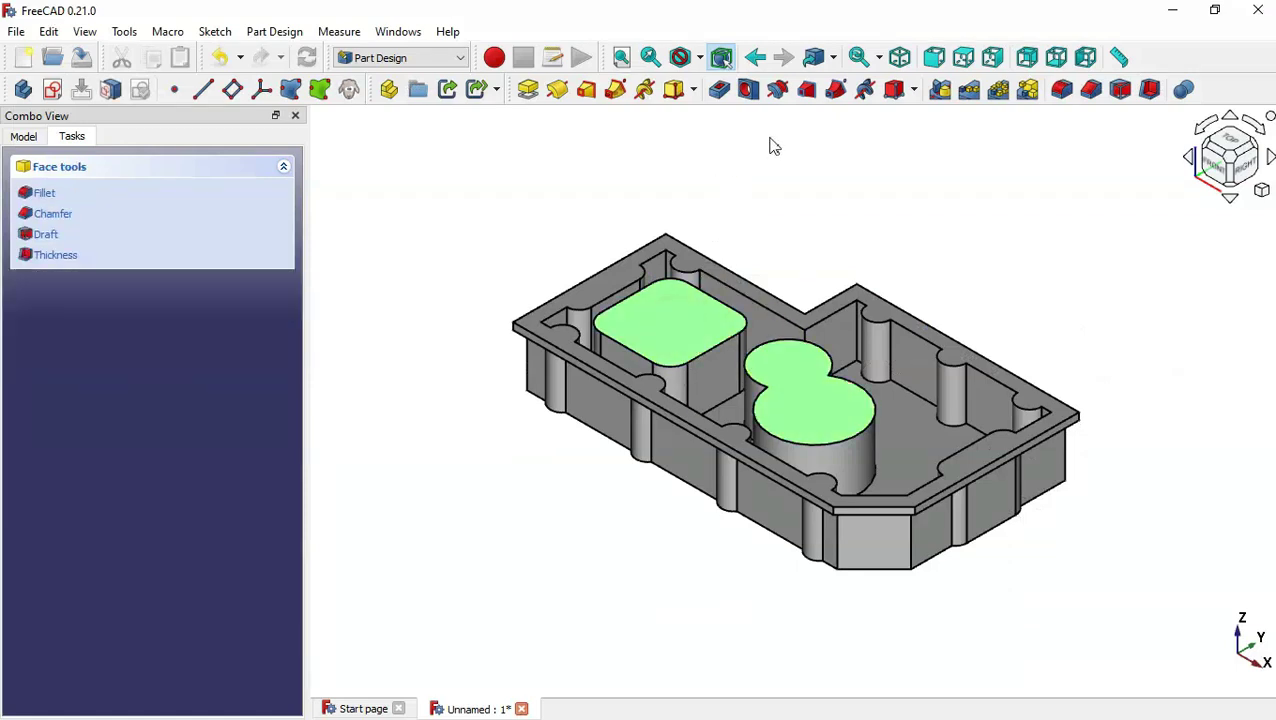
pyautogui.click(721, 92)
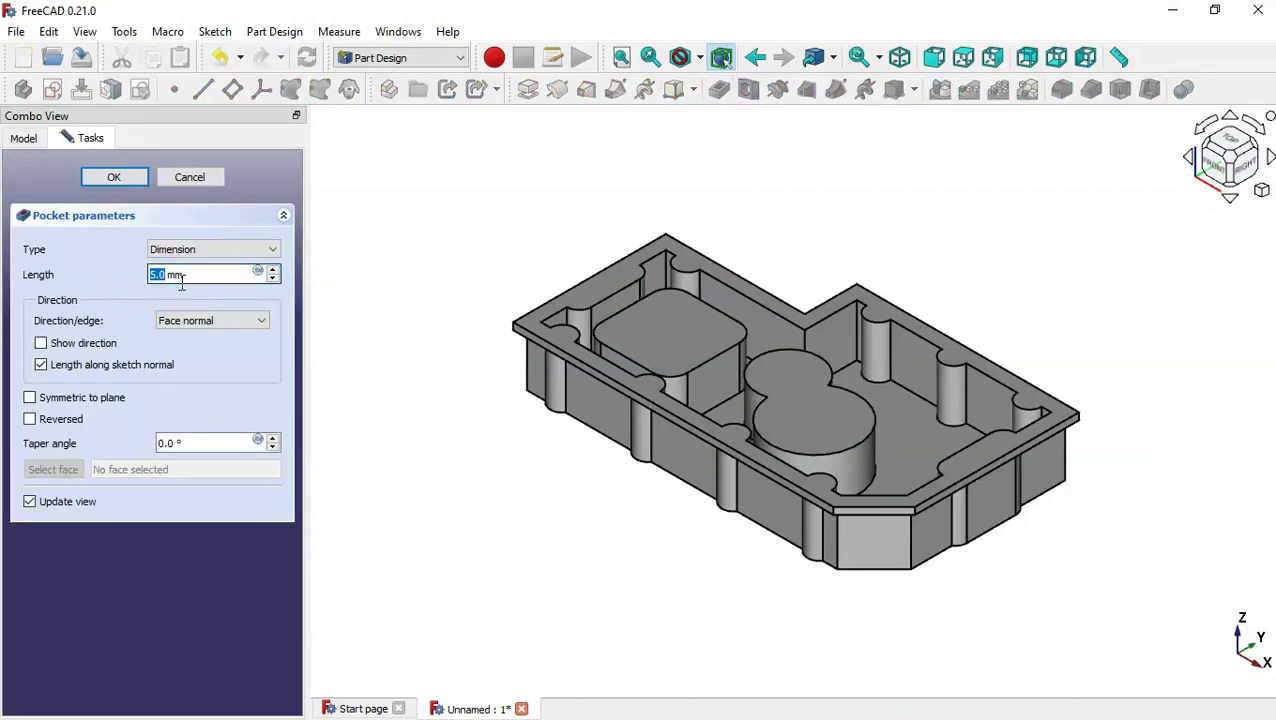
pyautogui.hotkey('alt', 'Tab')
pyautogui.hotkey('alt', 'Tab')
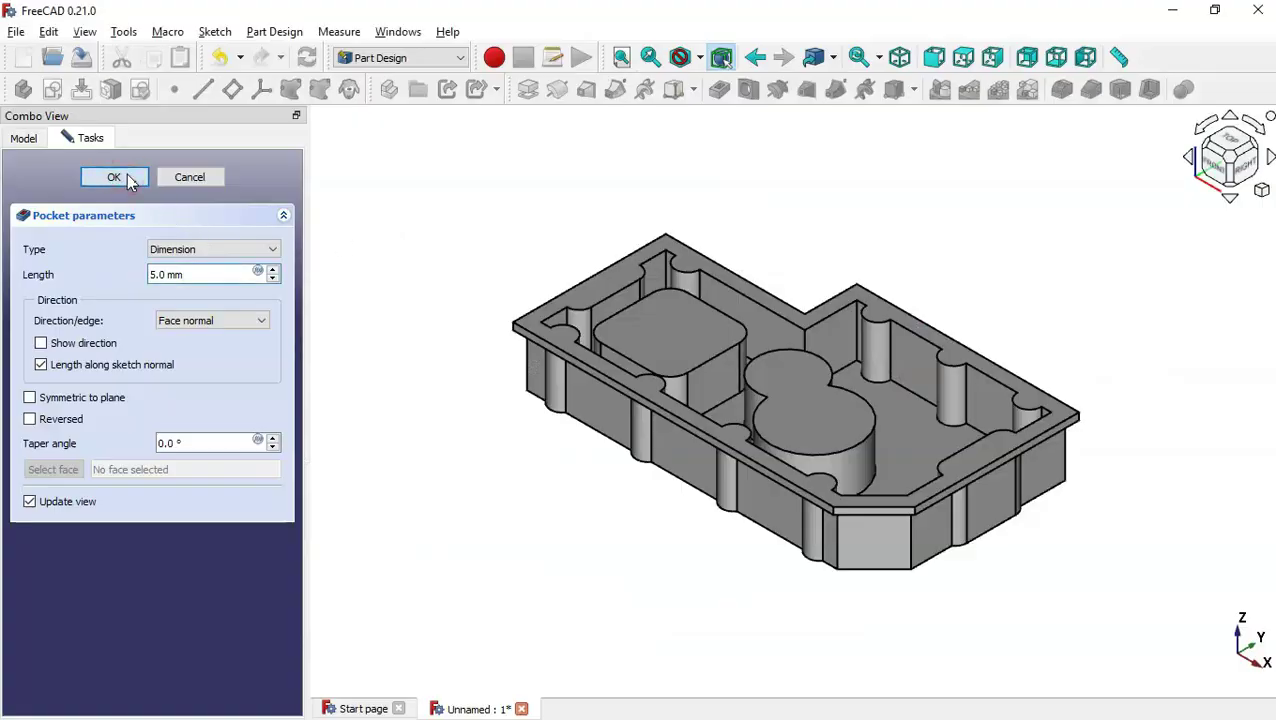
pyautogui.click(114, 177)
# Start a sketch on the square pad's top face and reference two of its opposite corner arcs and both boss arcs as external geometry.
pyautogui.hotkey('alt', 'Tab')
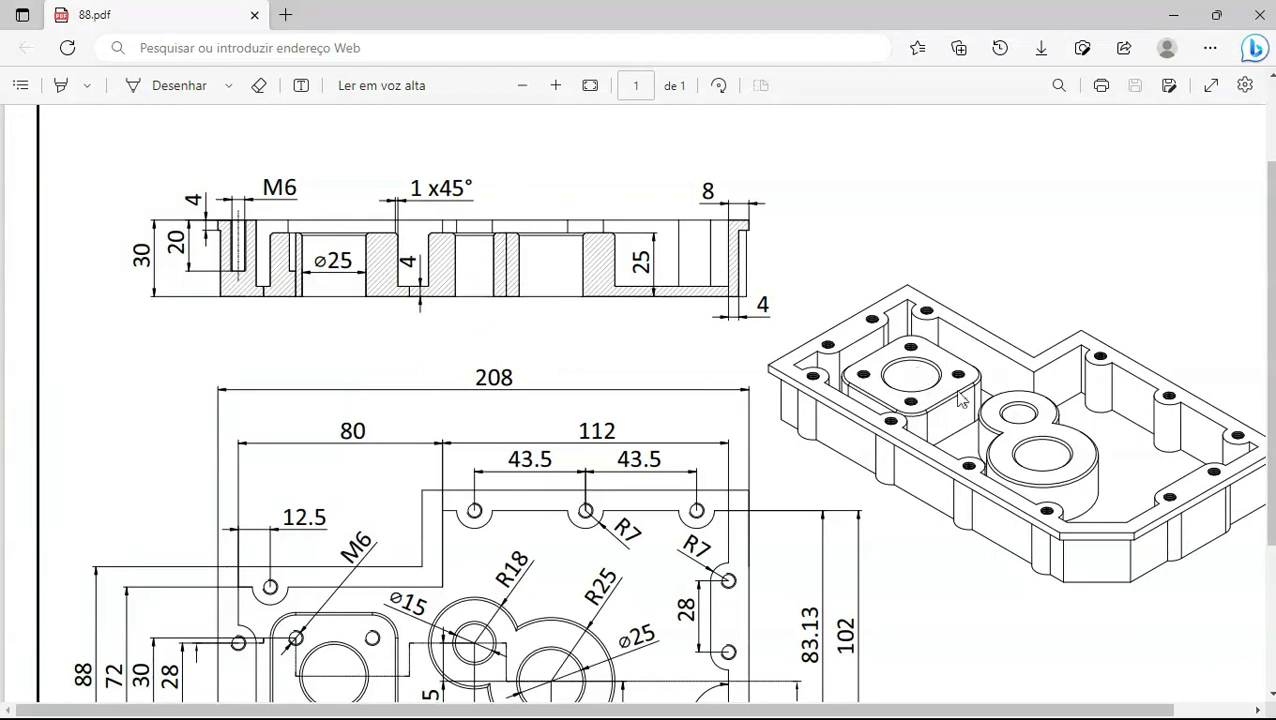
pyautogui.hotkey('alt', 'Tab')
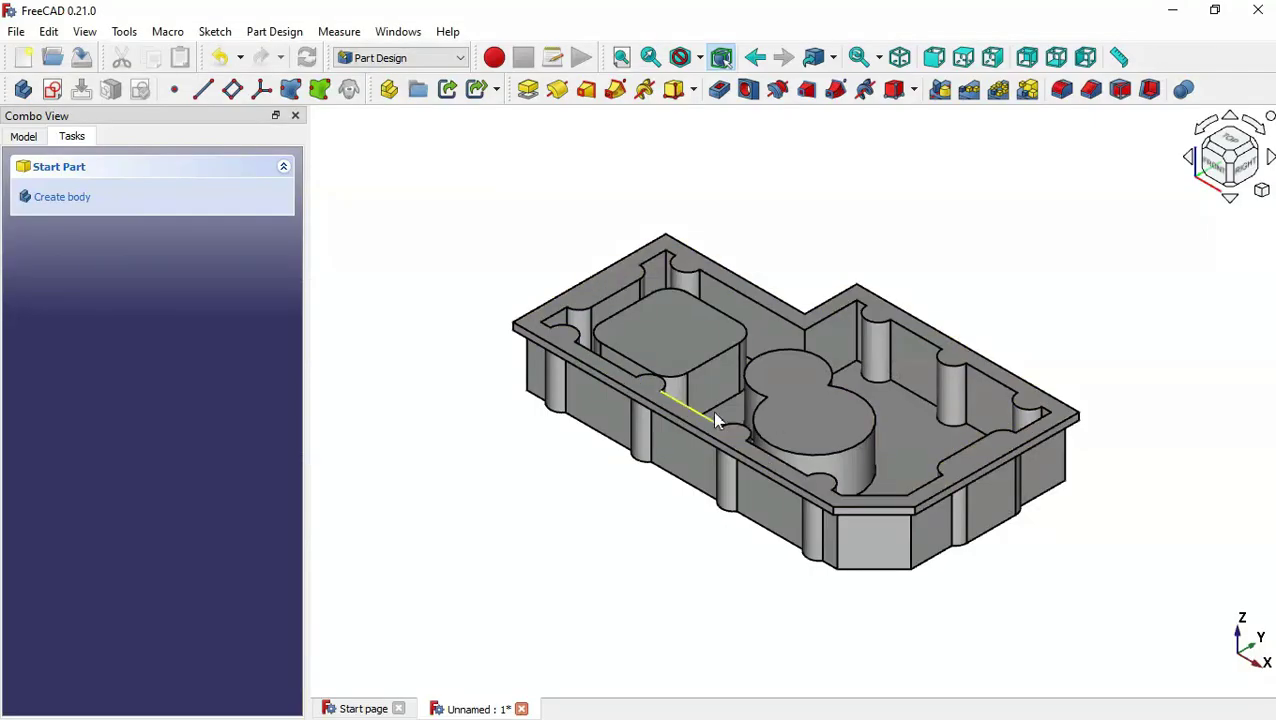
pyautogui.click(652, 330)
pyautogui.click(53, 89)
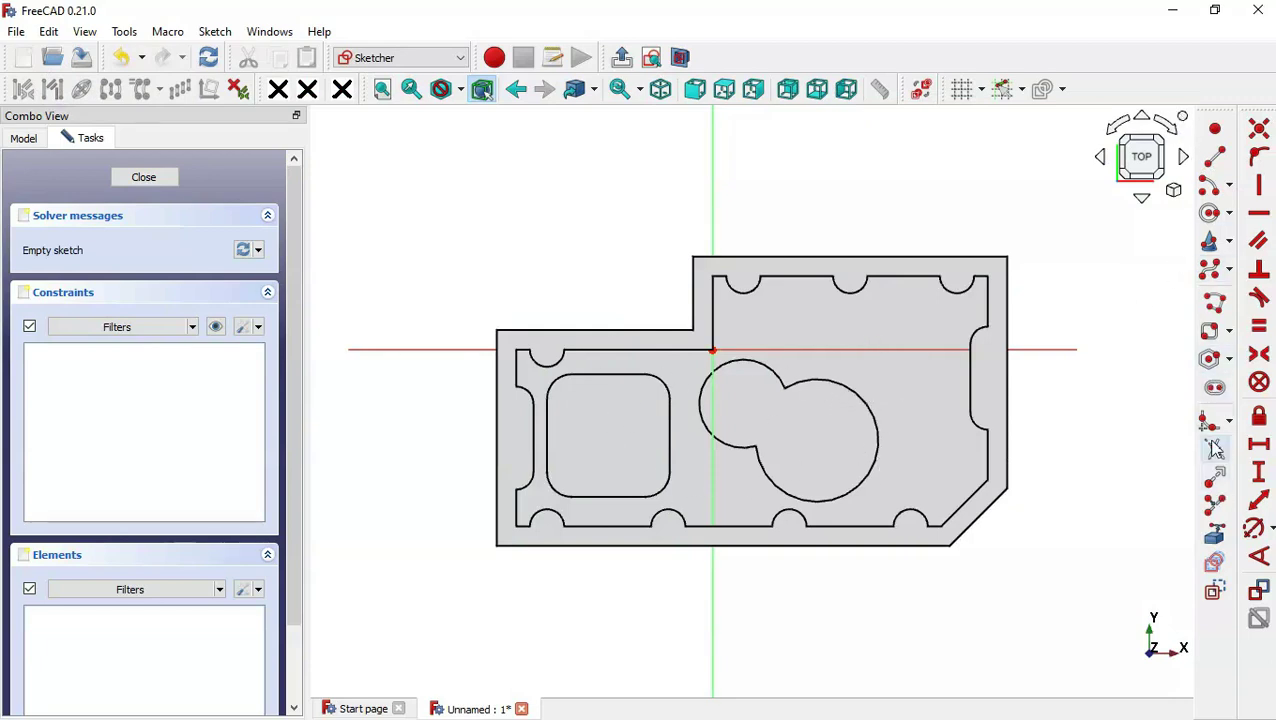
pyautogui.click(1218, 536)
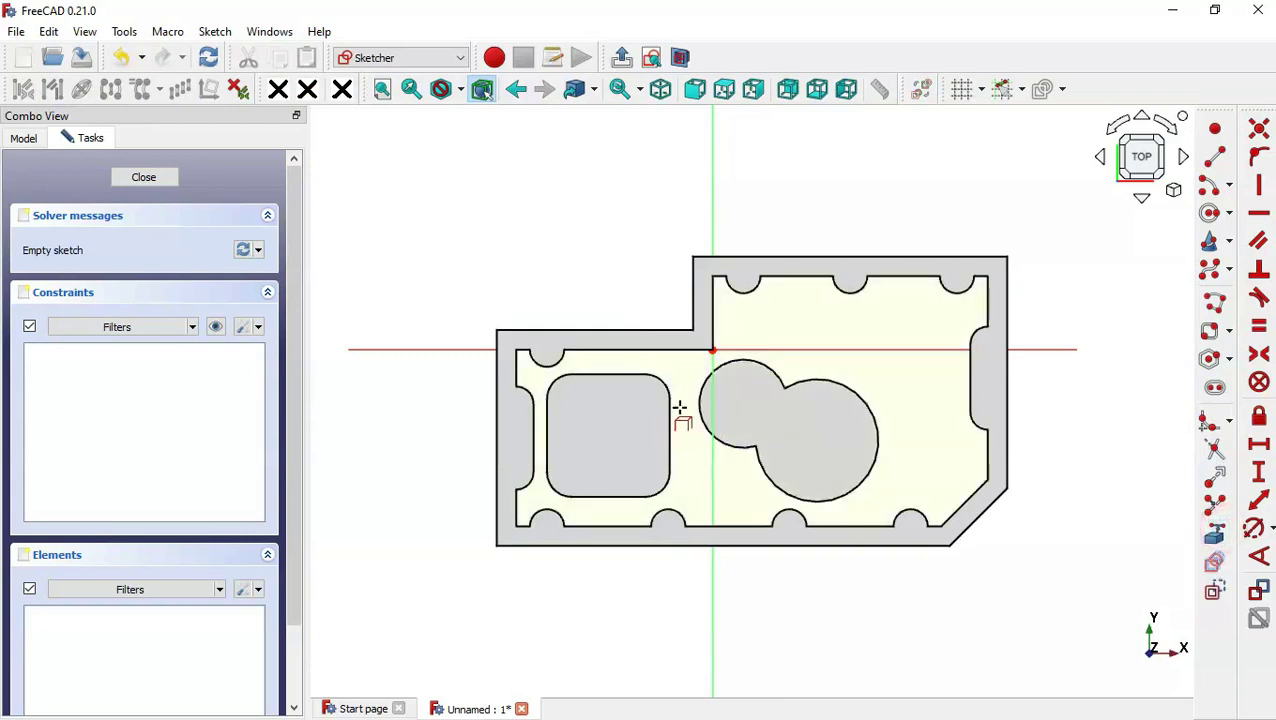
pyautogui.click(665, 384)
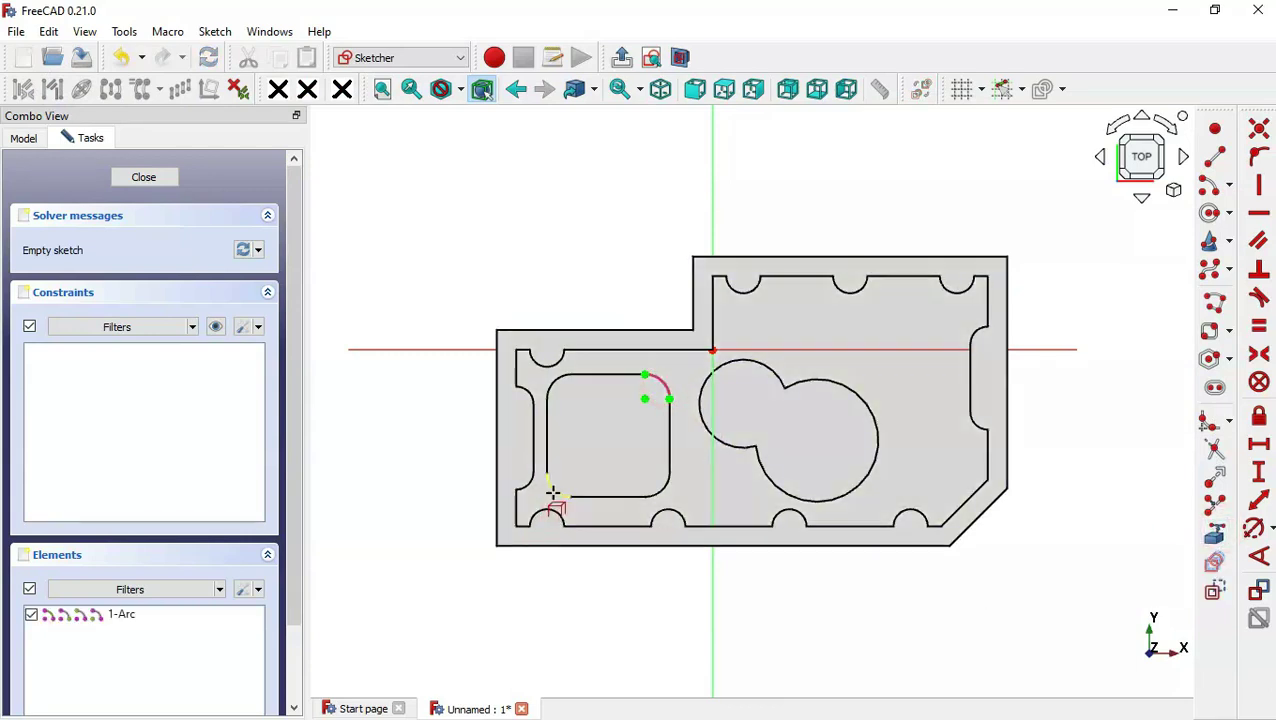
pyautogui.click(557, 489)
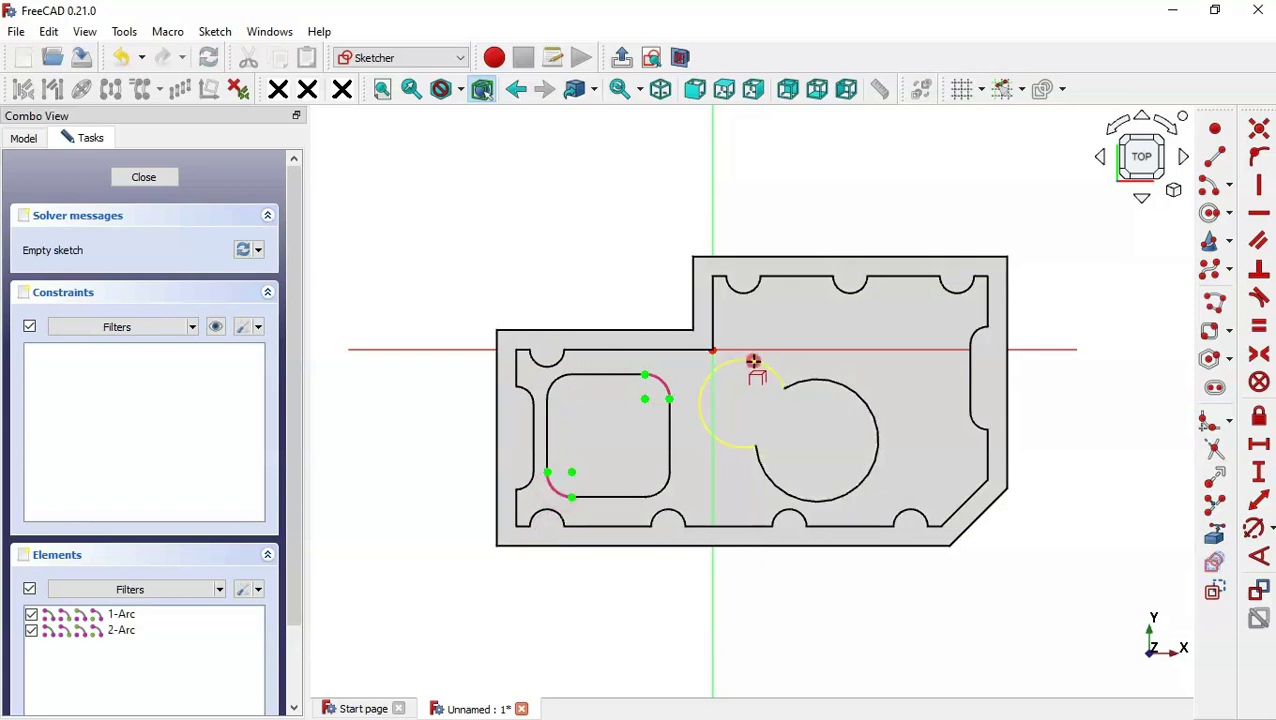
pyautogui.click(753, 362)
pyautogui.click(847, 386)
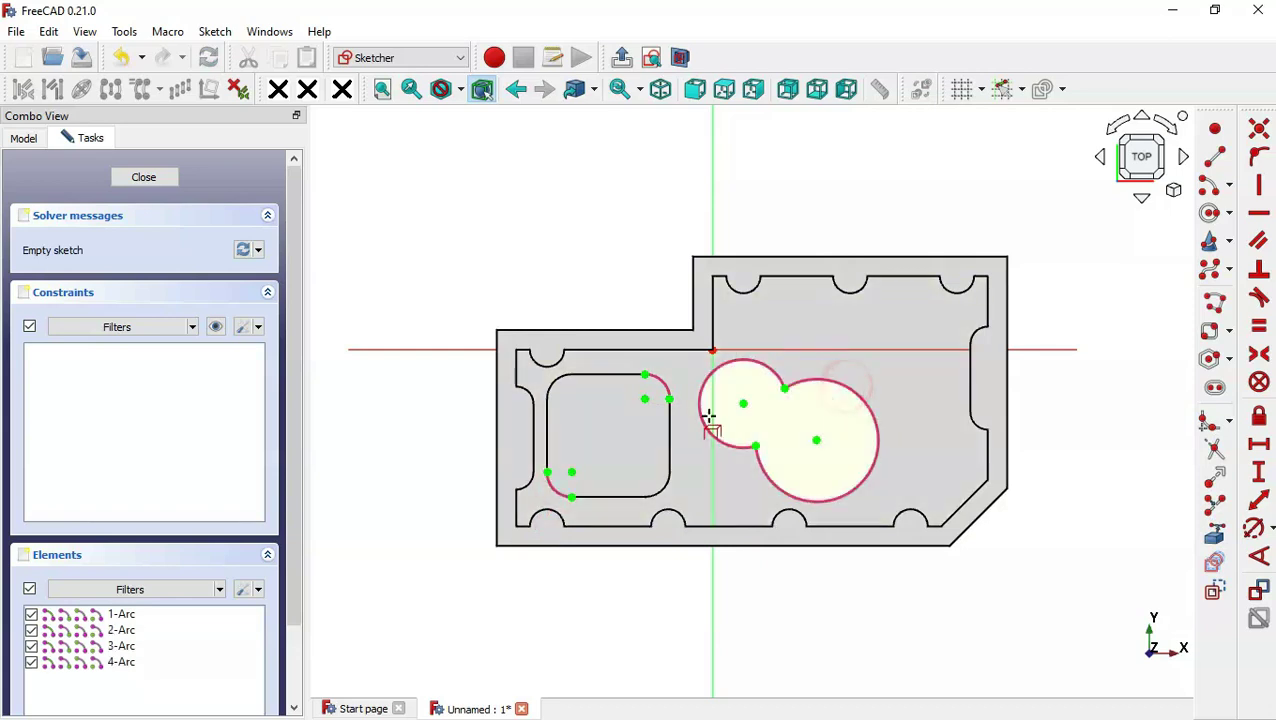
# Sketch a circle inside the square pad and circles about 20.6 mm and 23.6 mm in diameter centred on the smaller and larger boss arcs.
pyautogui.click(1210, 212)
pyautogui.scroll(1, 573, 430)
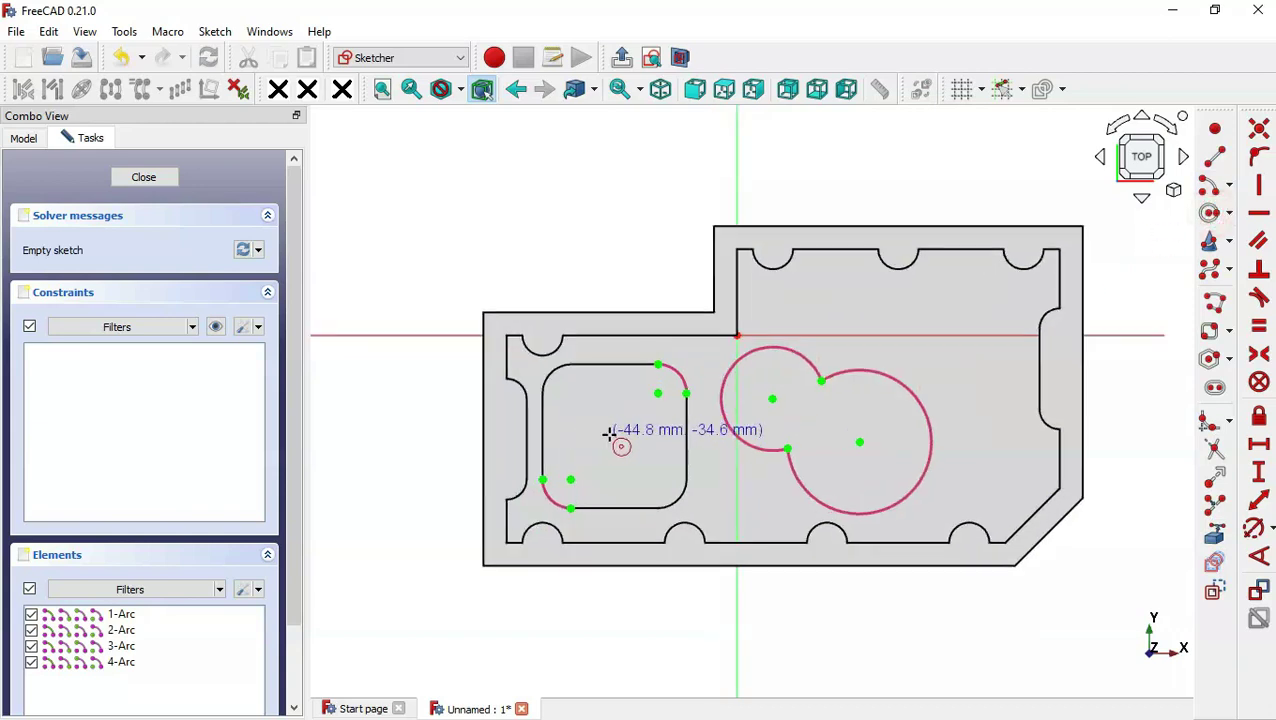
pyautogui.click(607, 433)
pyautogui.click(656, 471)
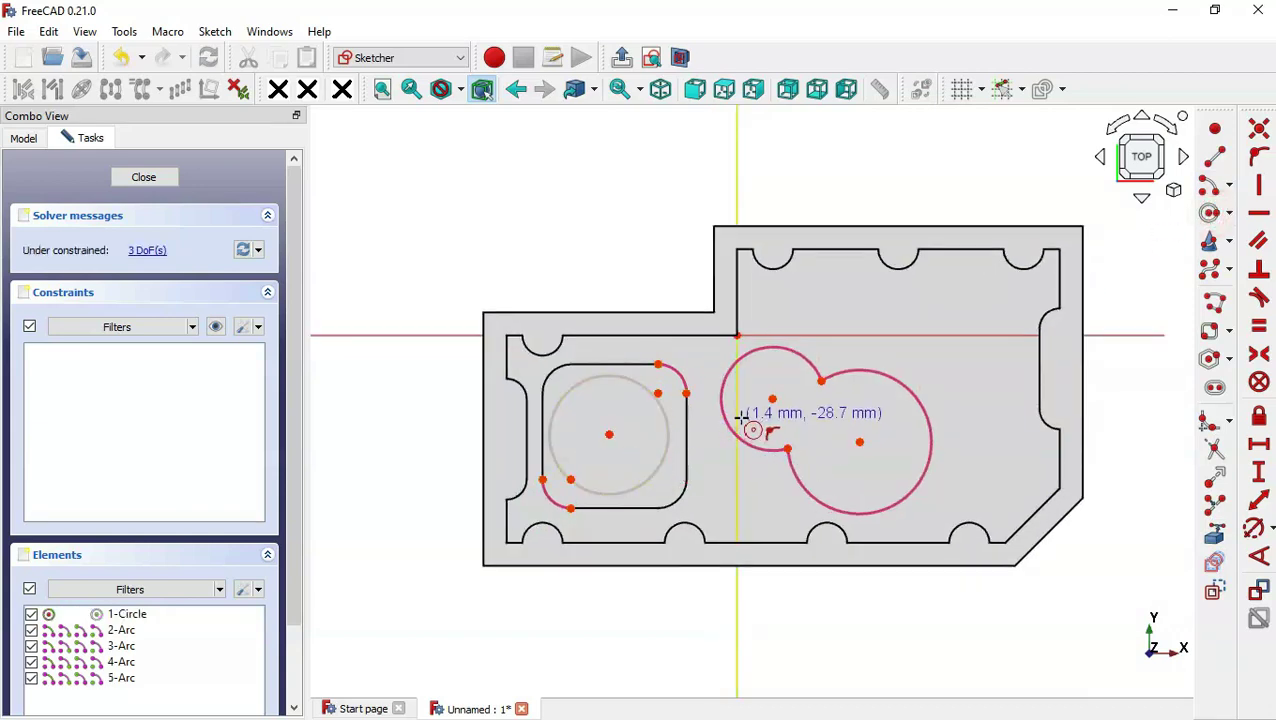
pyautogui.click(772, 399)
pyautogui.click(792, 421)
pyautogui.click(859, 441)
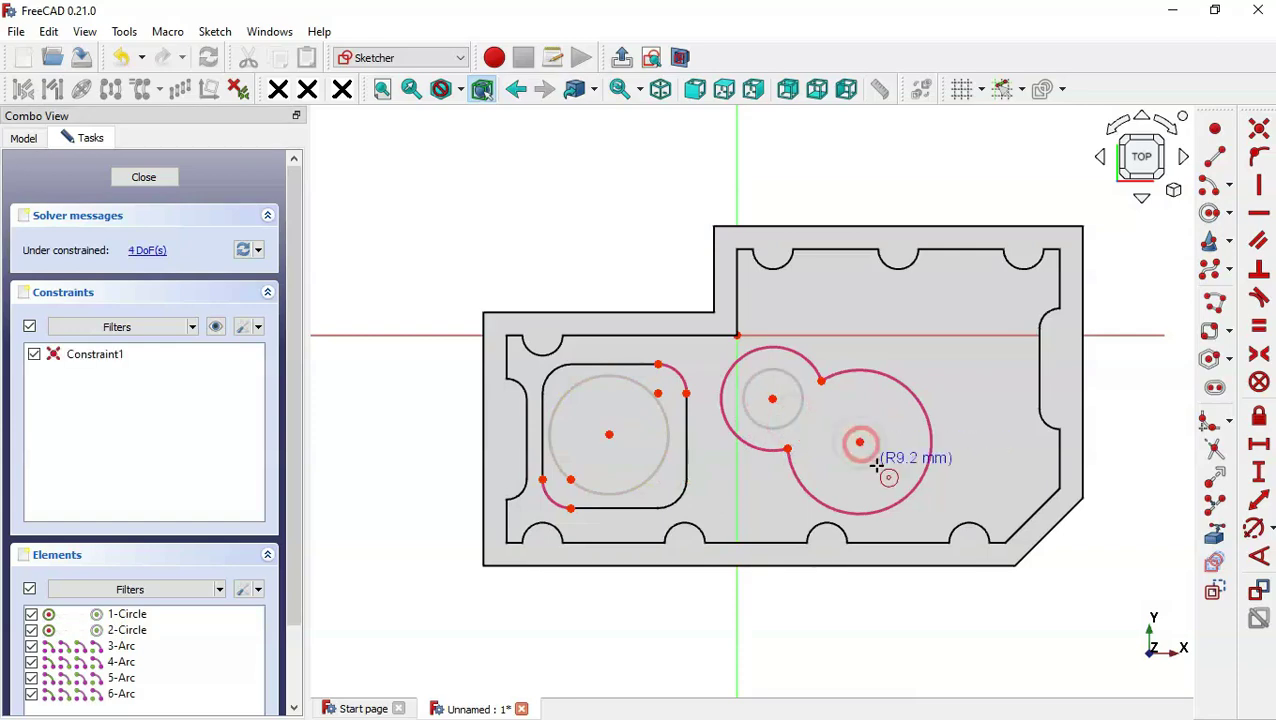
pyautogui.click(884, 466)
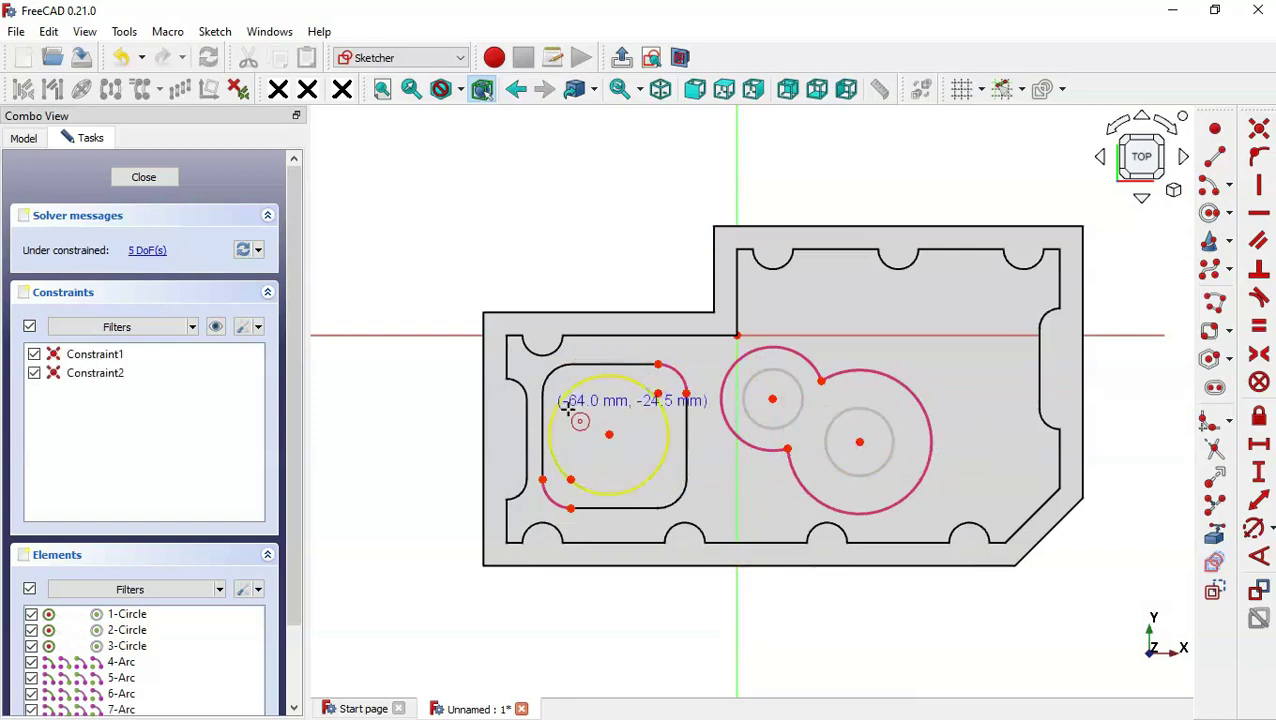
# Following 88.pdf, set the diameter of the circle in the smaller round boss to 15 mm.
pyautogui.click(1252, 528)
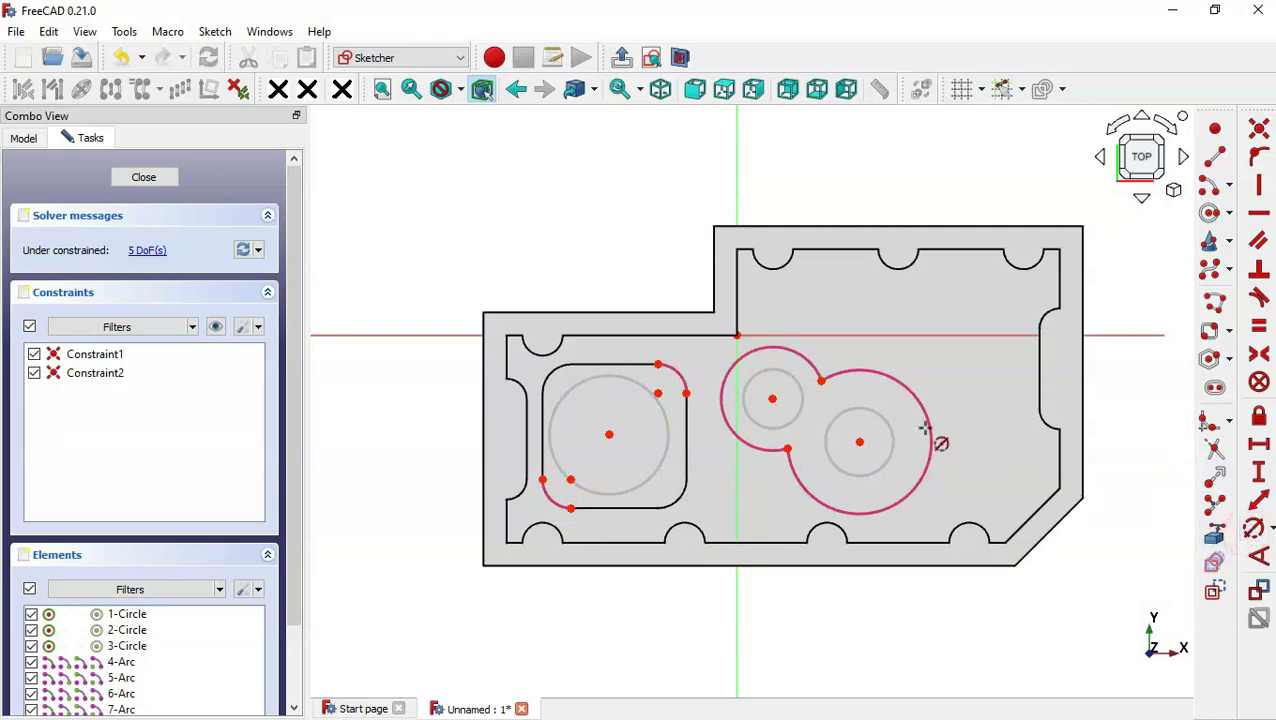
pyautogui.click(788, 372)
pyautogui.hotkey('alt', 'Tab')
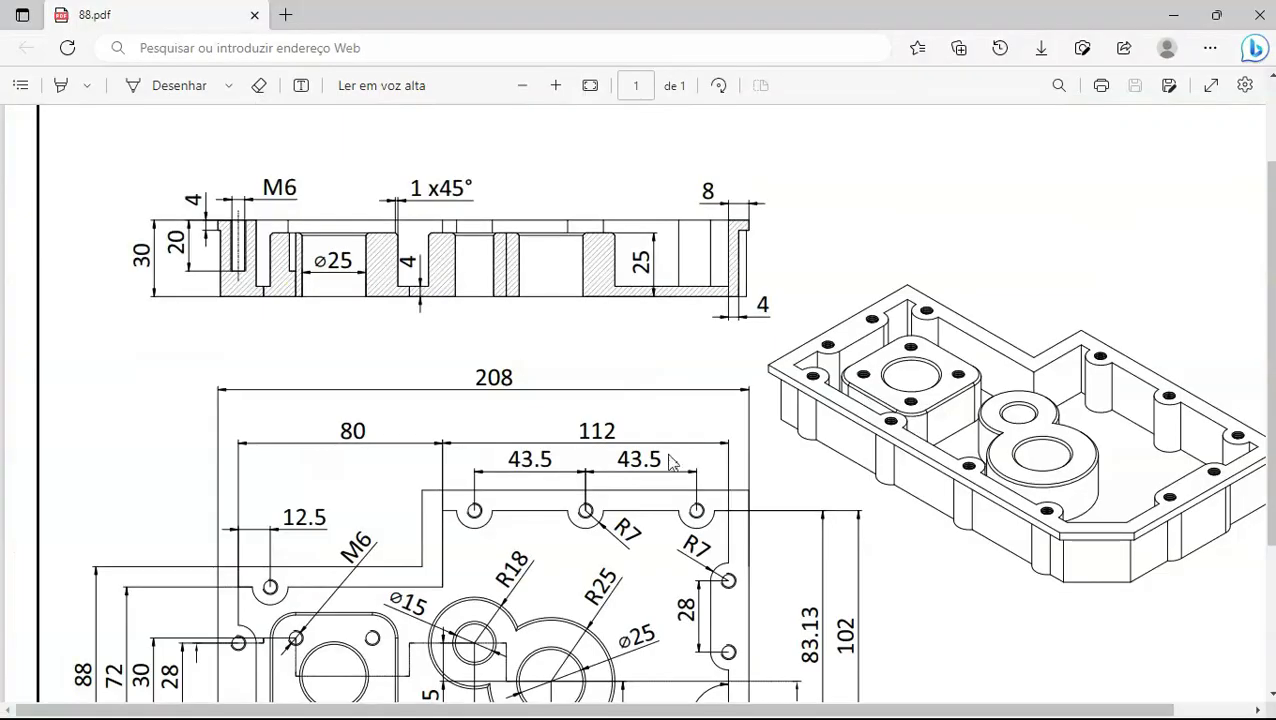
pyautogui.scroll(-3, 668, 427)
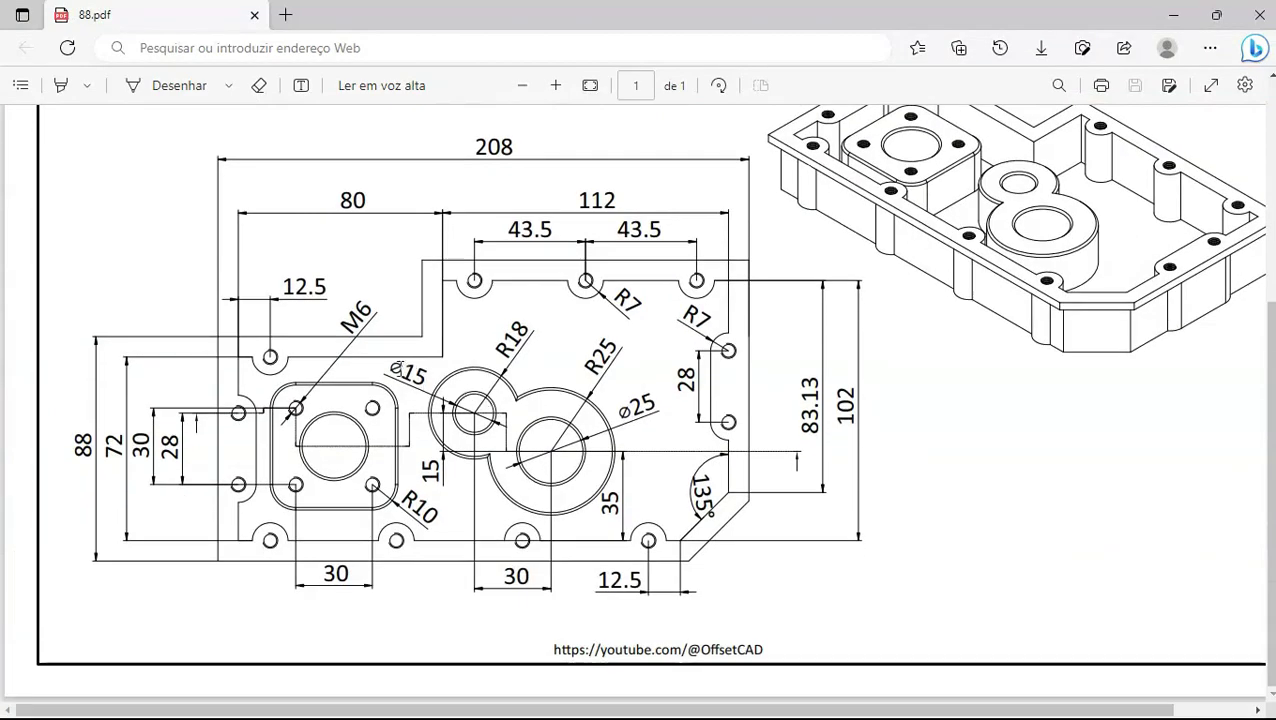
pyautogui.hotkey('alt', 'Tab')
pyautogui.write('15')
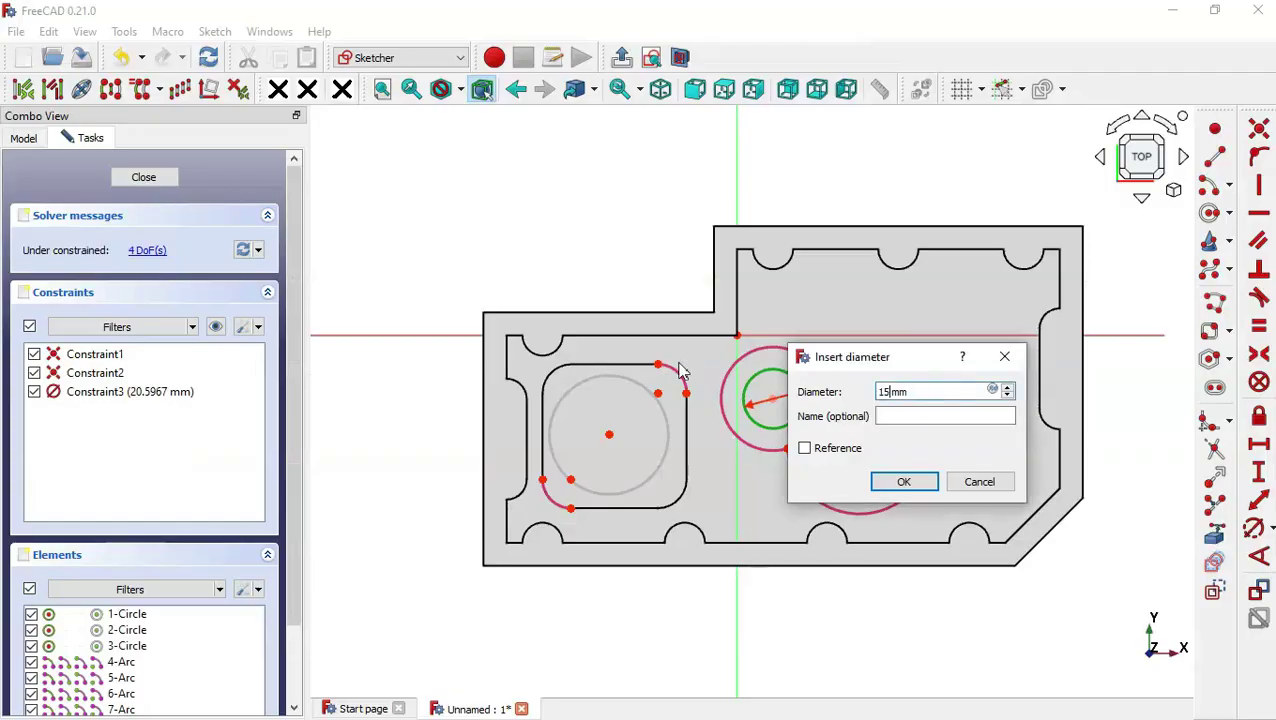
pyautogui.press('Return')
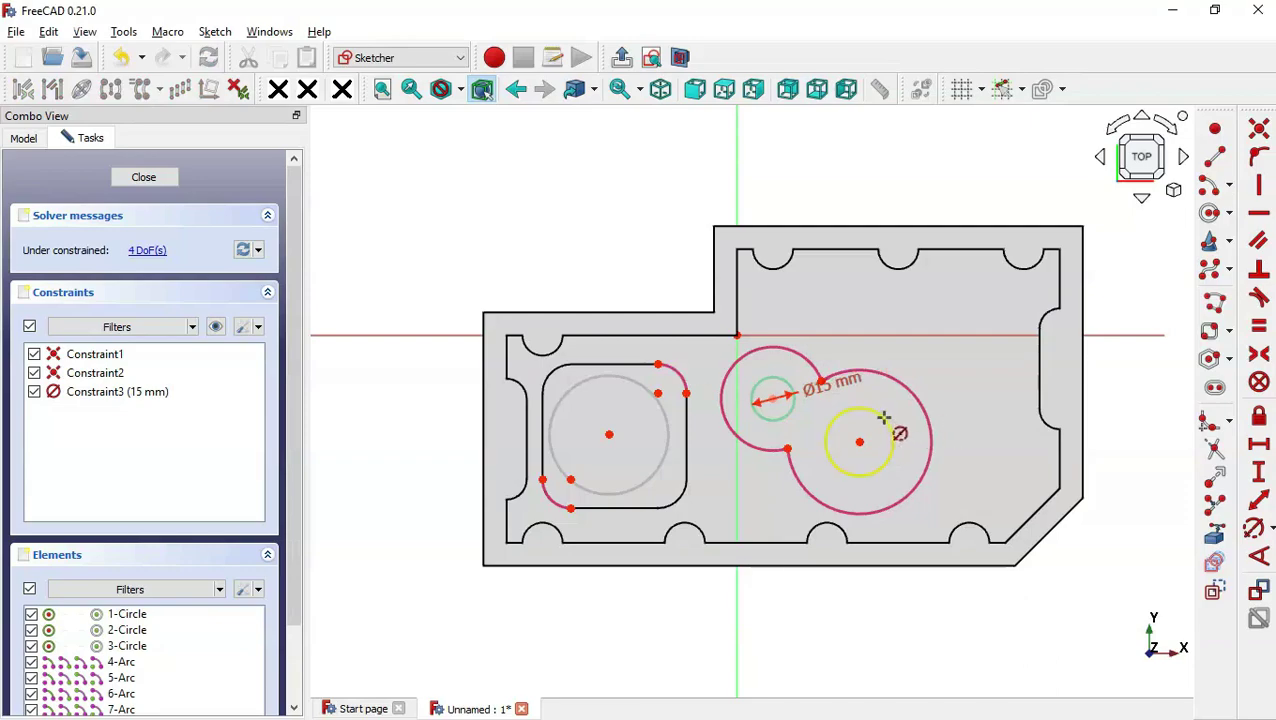
# Following 88.pdf, set the diameter of the circle in the larger round boss to 25 mm.
pyautogui.click(886, 416)
pyautogui.hotkey('alt', 'Tab')
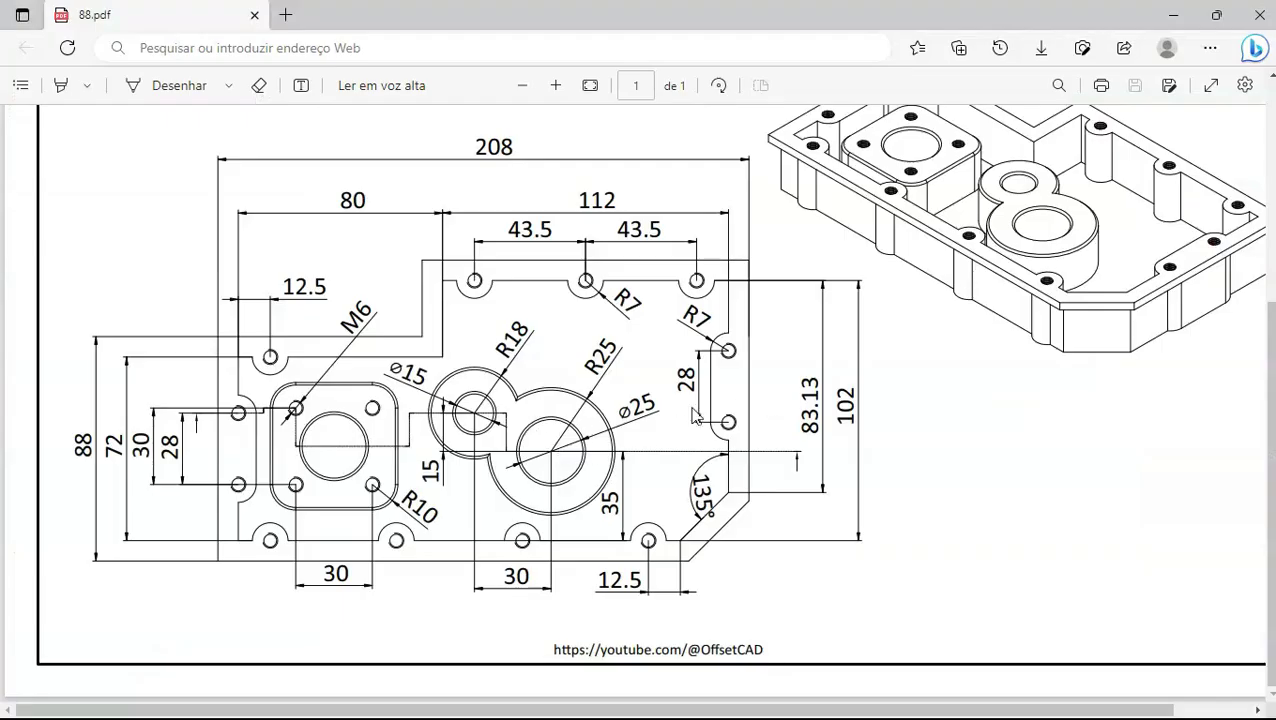
pyautogui.hotkey('alt', 'Tab')
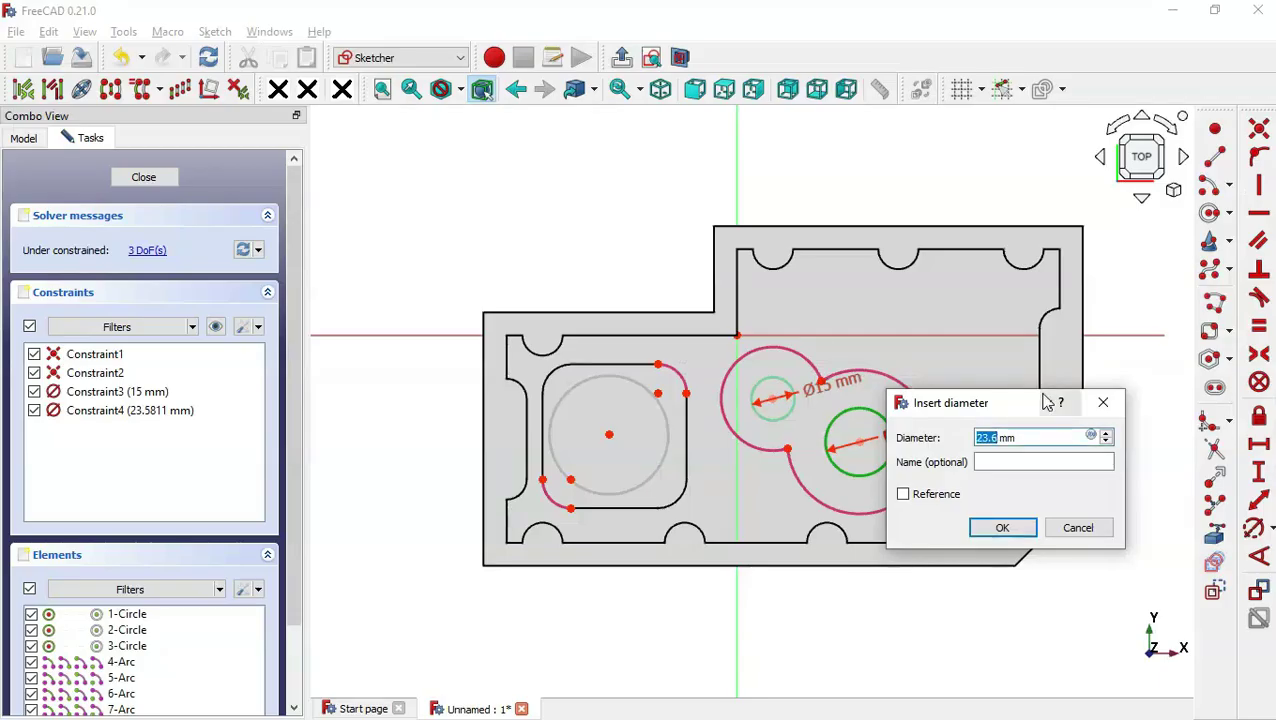
pyautogui.press('Return')
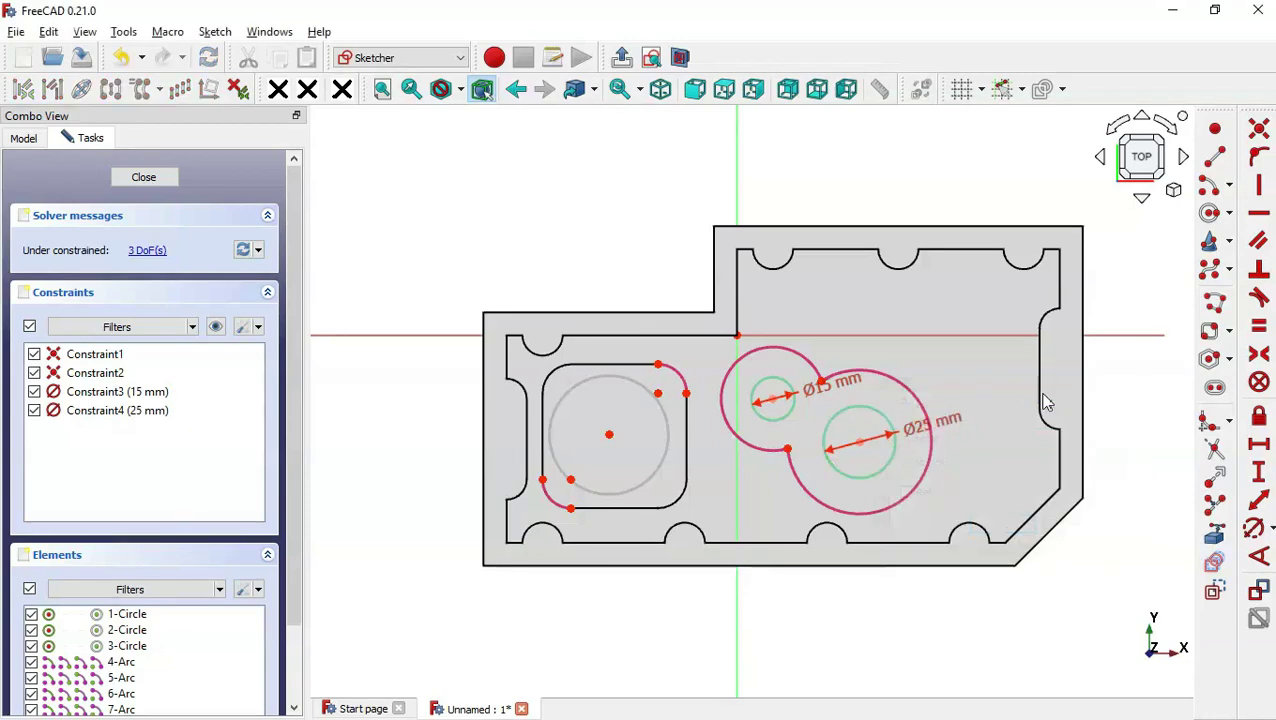
# Following the section view in 88.pdf, set the diameter of the circle in the square pad to 25 mm.
pyautogui.click(669, 417)
pyautogui.hotkey('alt', 'Tab')
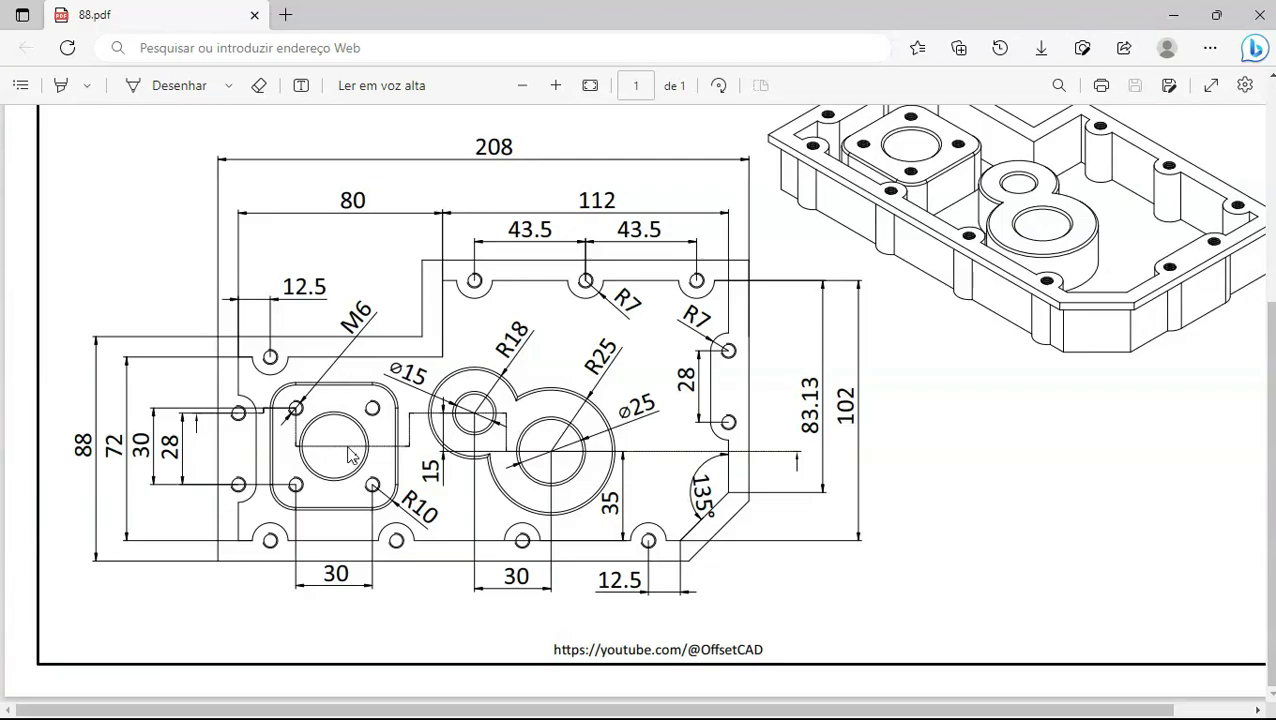
pyautogui.scroll(4, 348, 455)
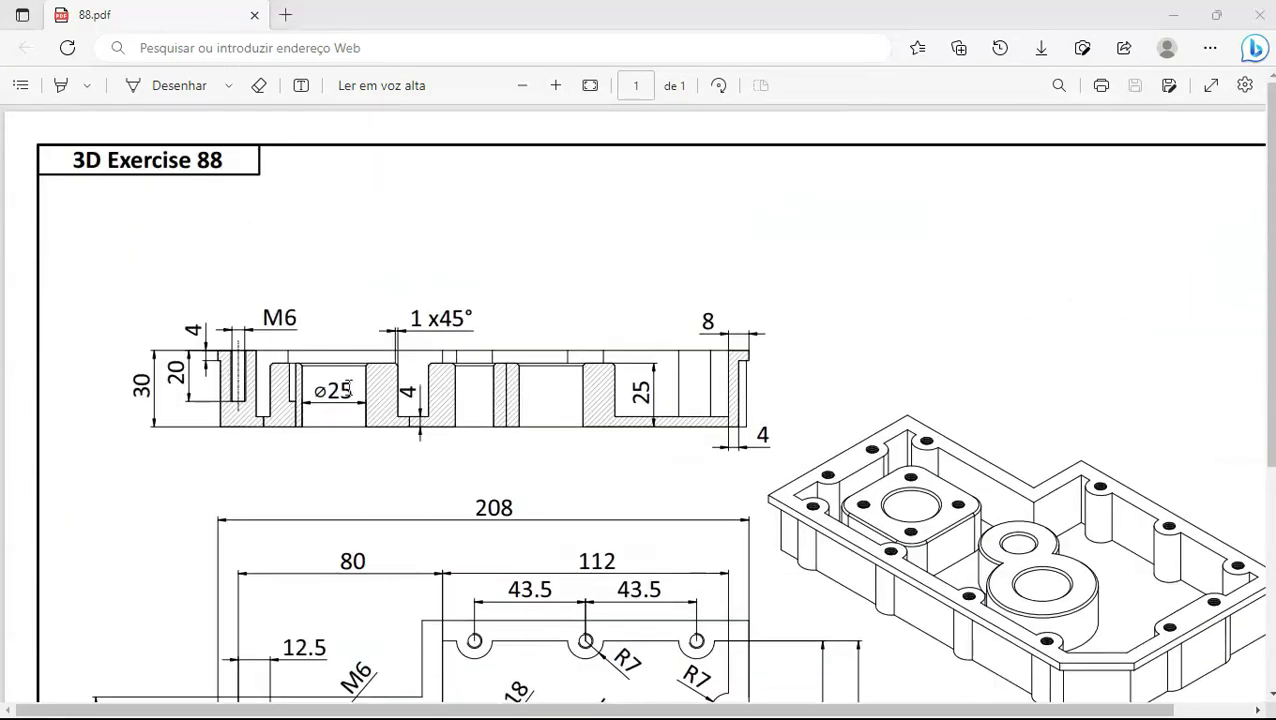
pyautogui.hotkey('alt', 'Tab')
pyautogui.write('25')
pyautogui.press('Return')
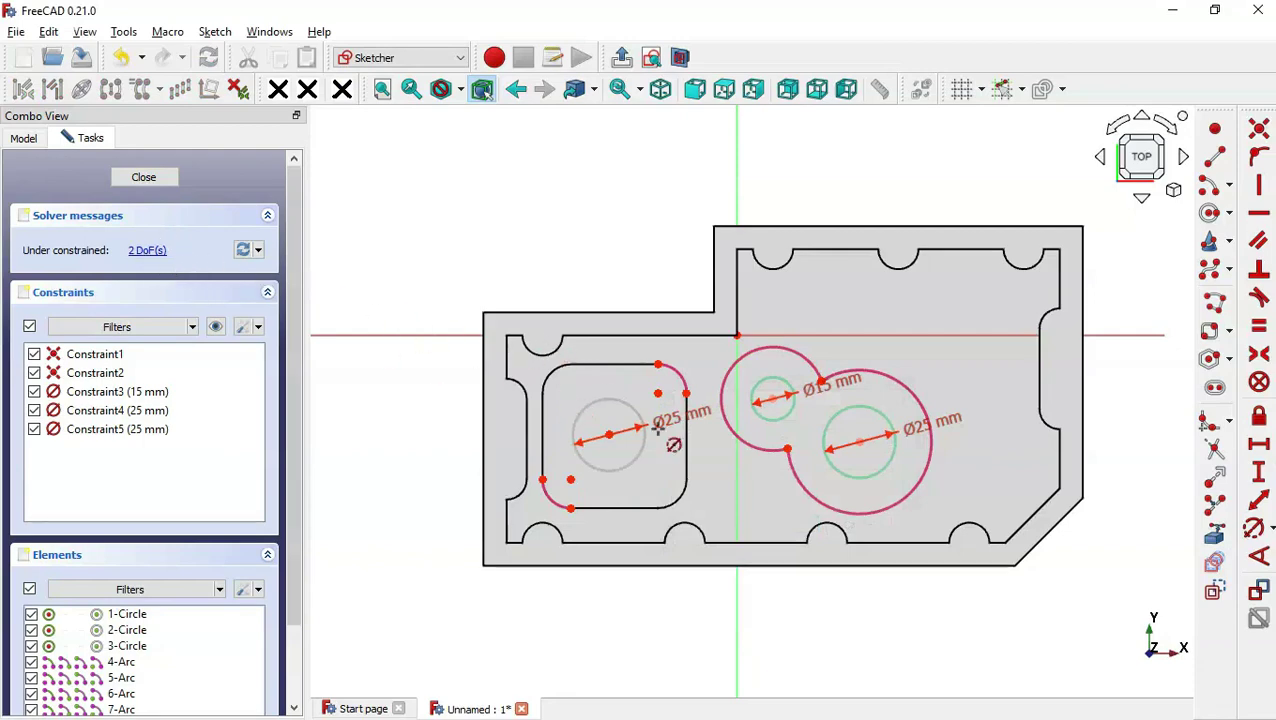
# Centre the square pad's circle with a symmetry constraint between the centres of the two opposite corner arcs.
pyautogui.scroll(3, 657, 427)
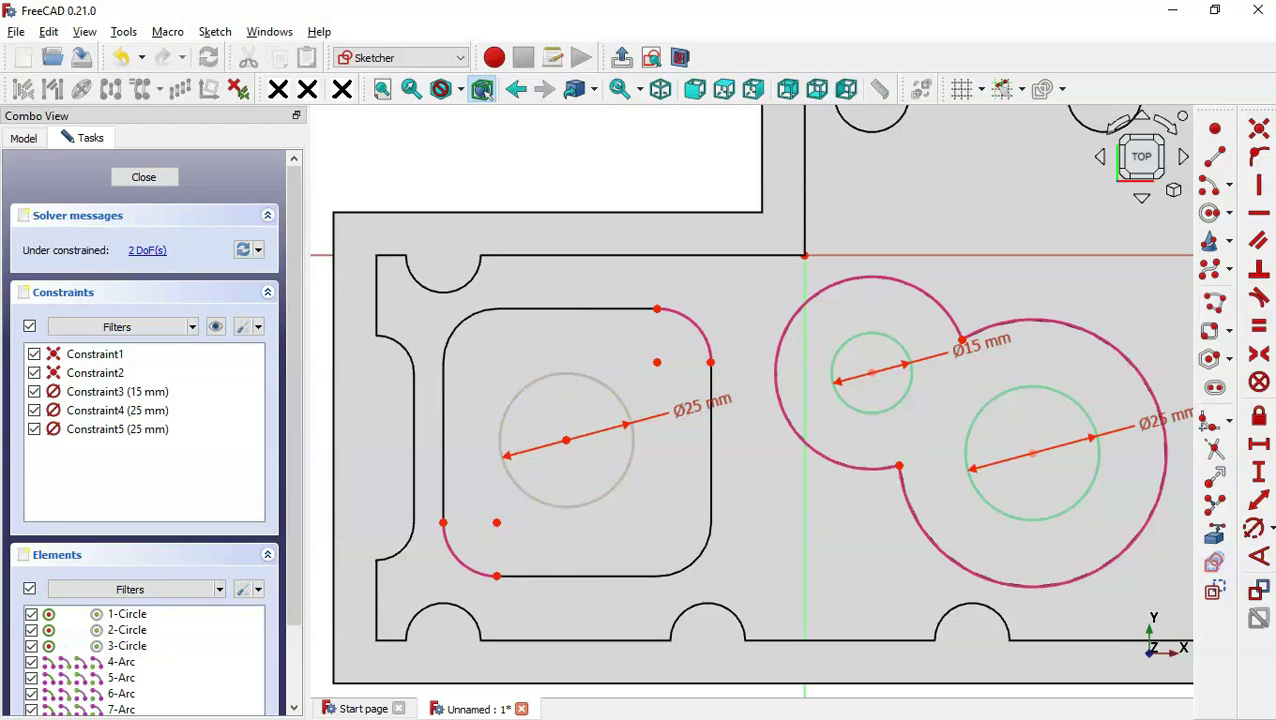
pyautogui.click(1262, 355)
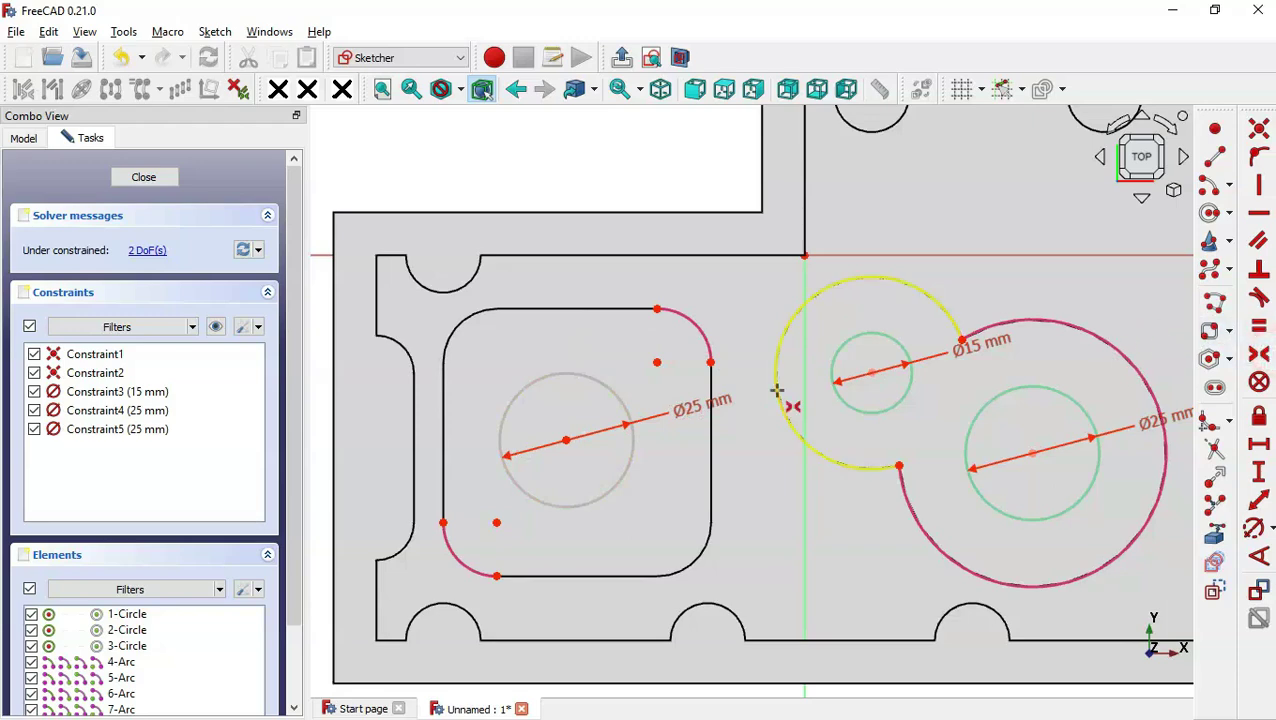
pyautogui.click(497, 521)
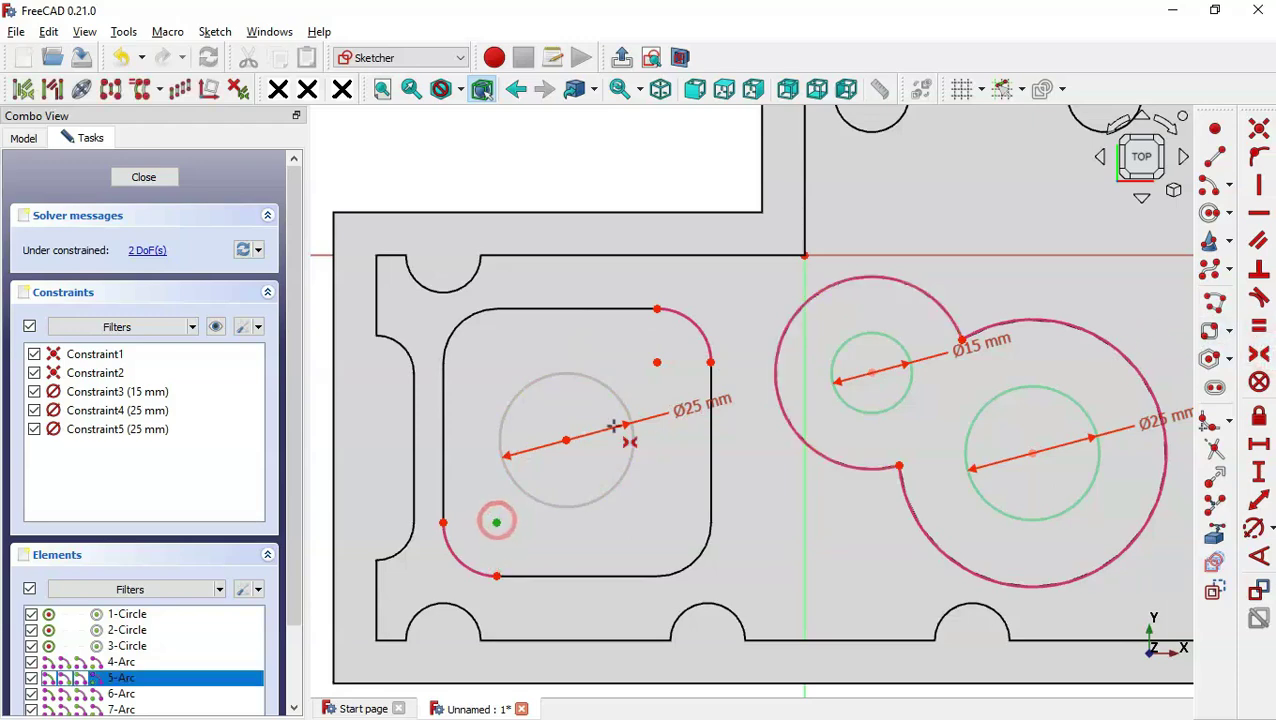
pyautogui.click(658, 362)
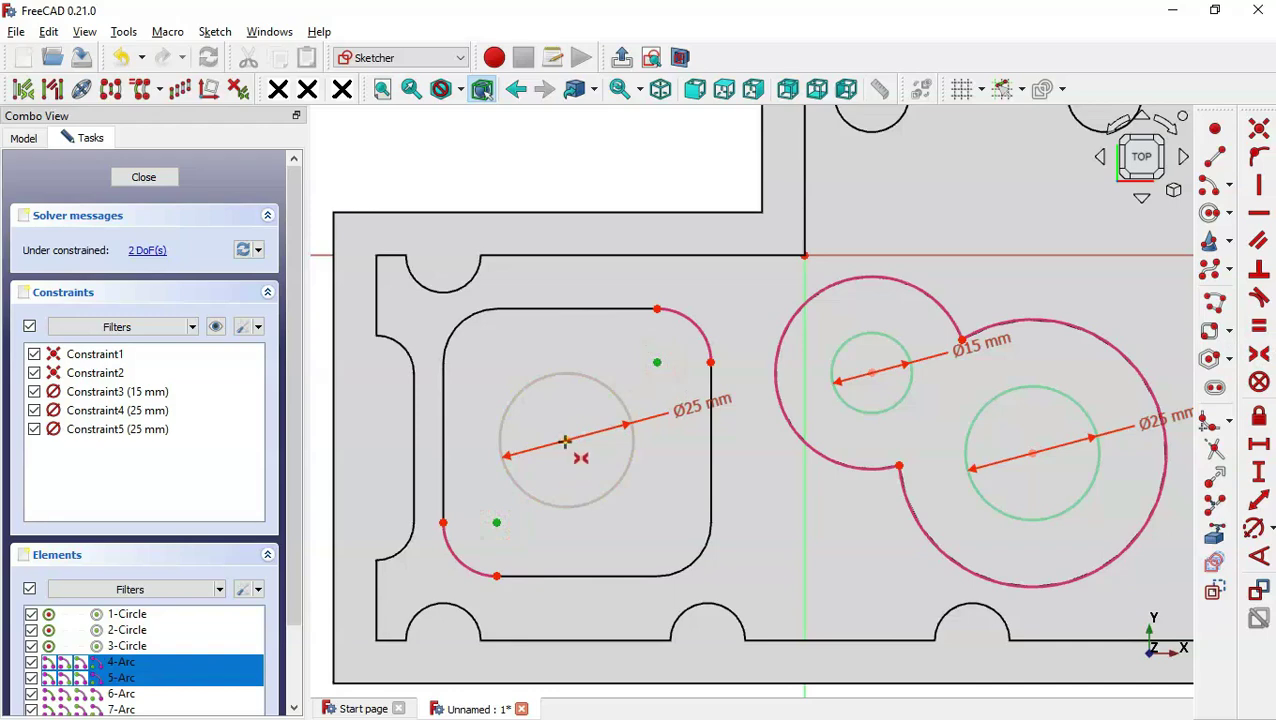
pyautogui.click(565, 441)
pyautogui.scroll(-2, 650, 530)
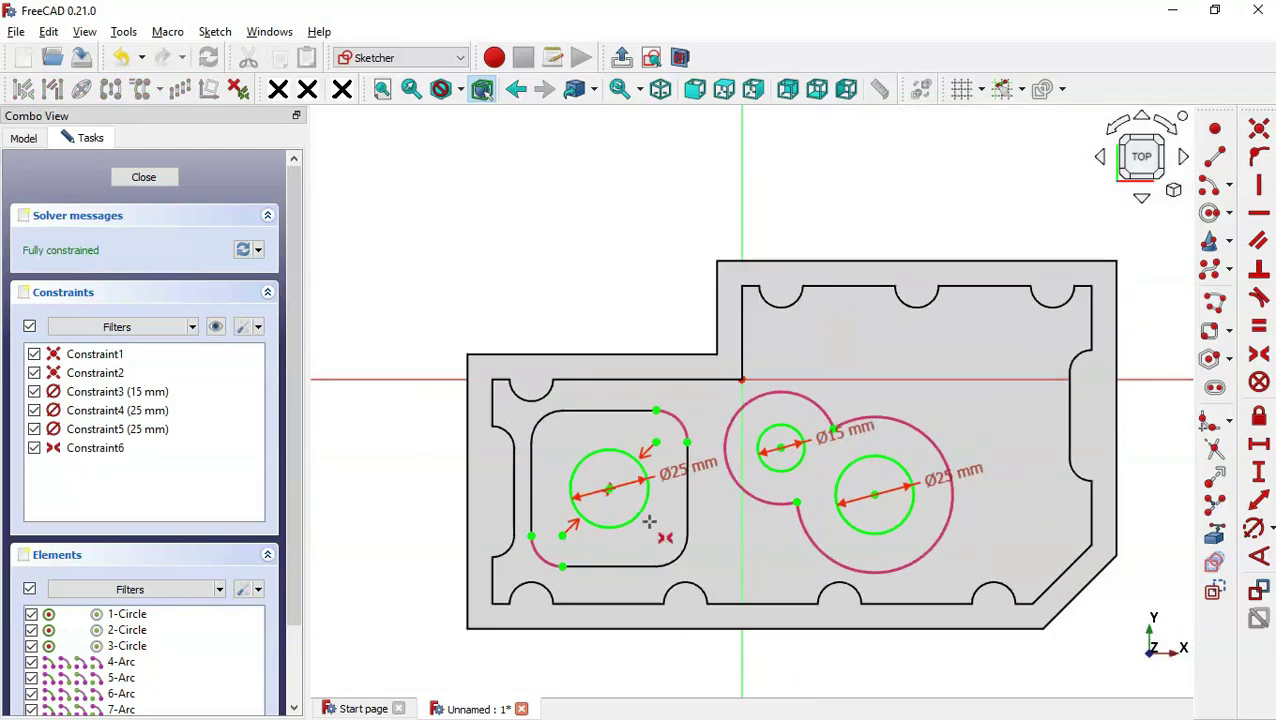
# Finish the sketch and pocket the three circles through all, checking the required depth against the section view in 88.pdf.
pyautogui.click(619, 57)
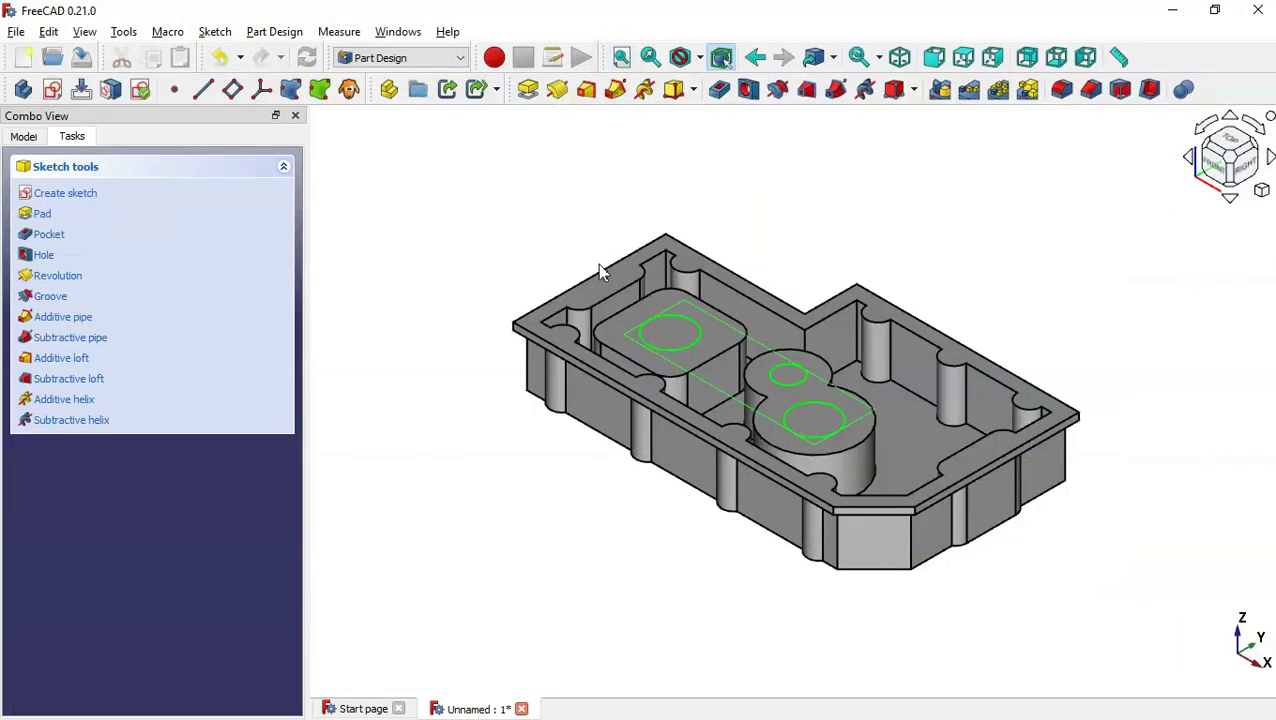
pyautogui.click(720, 89)
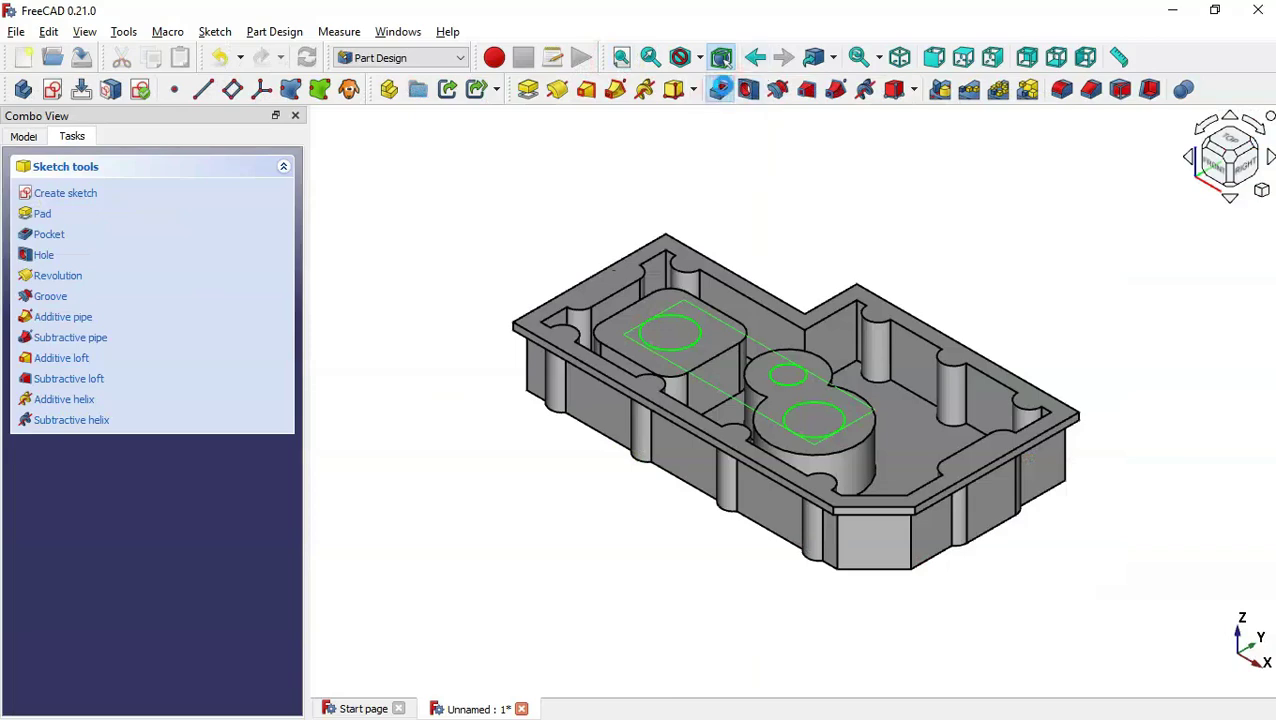
pyautogui.click(232, 249)
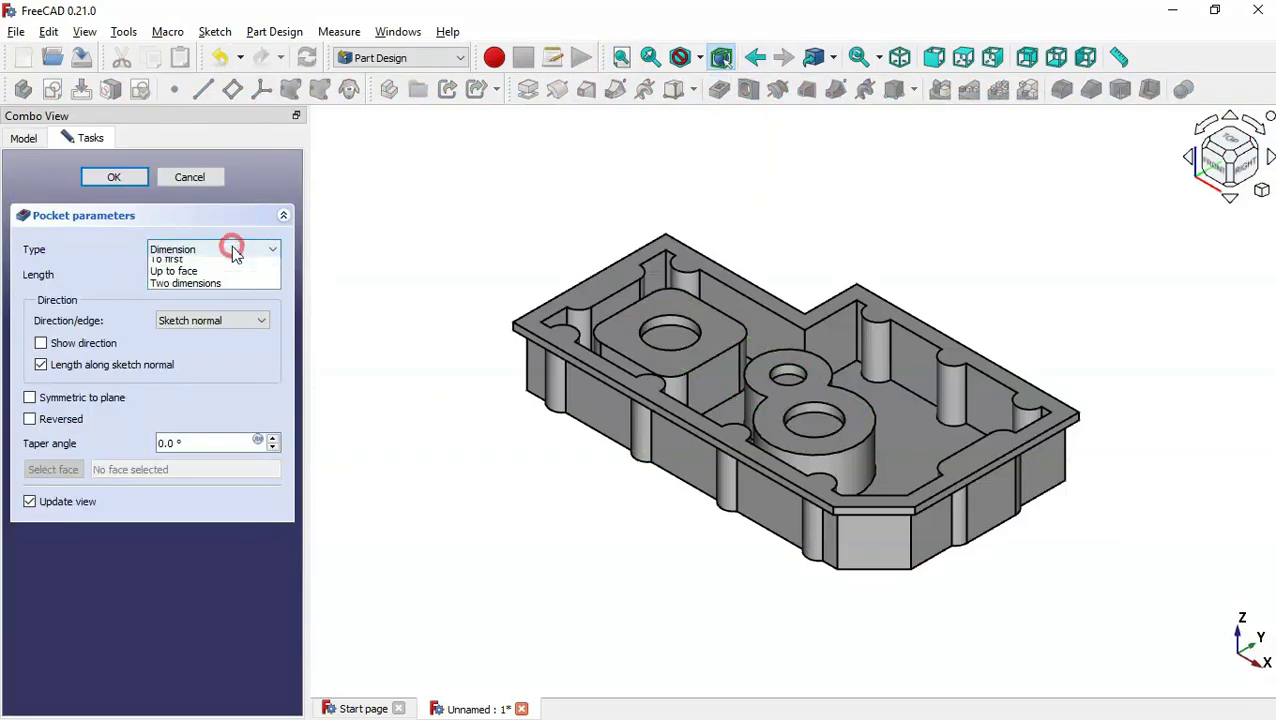
pyautogui.click(232, 249)
pyautogui.hotkey('alt', 'Tab')
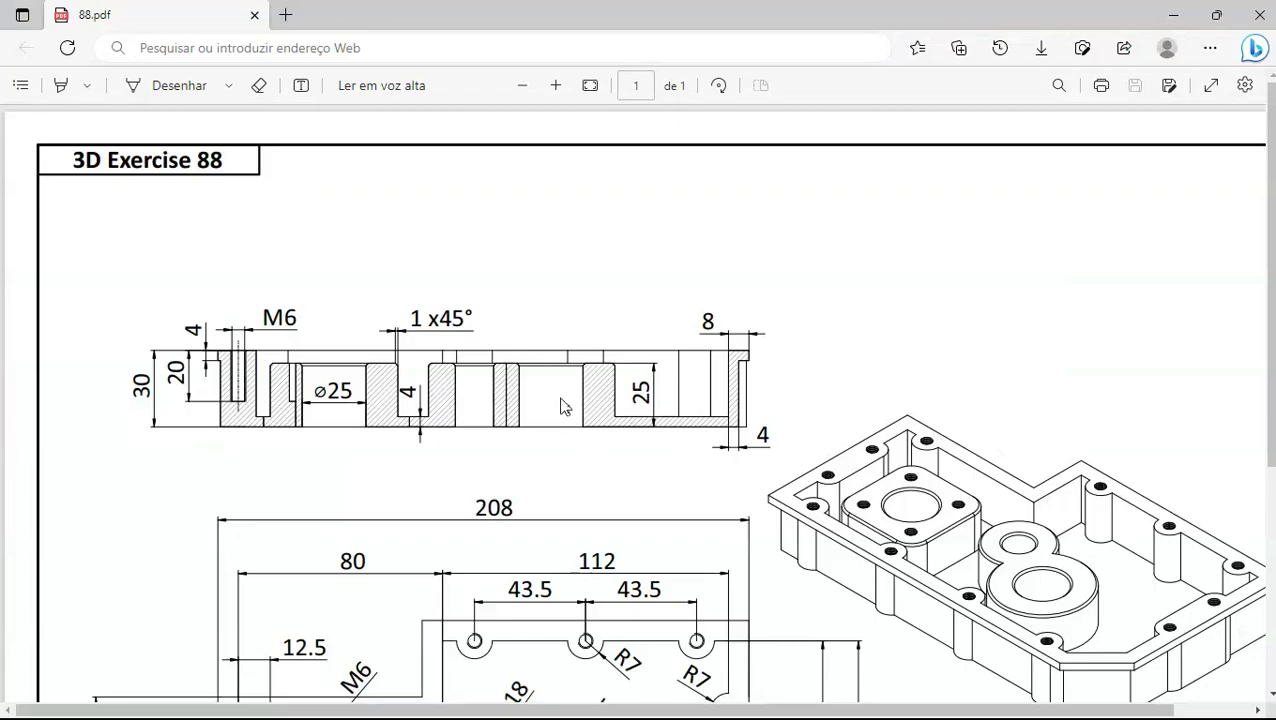
pyautogui.hotkey('alt', 'Tab')
pyautogui.click(188, 251)
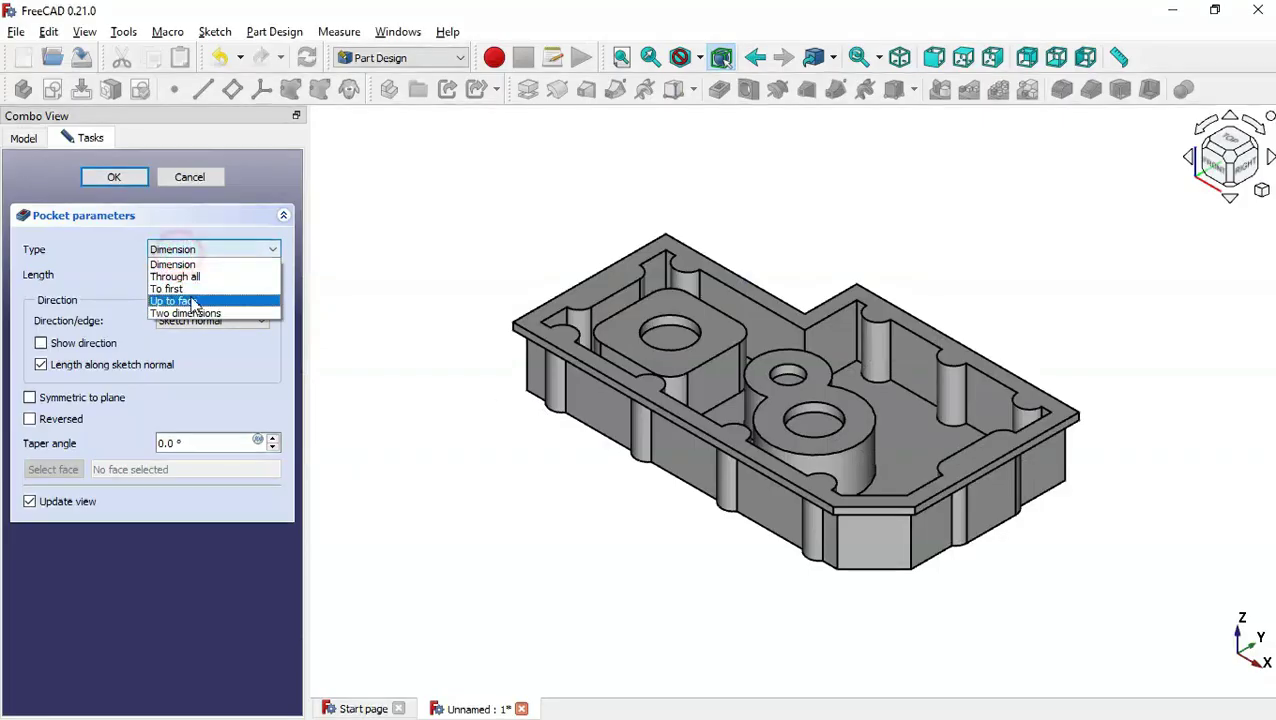
pyautogui.click(190, 276)
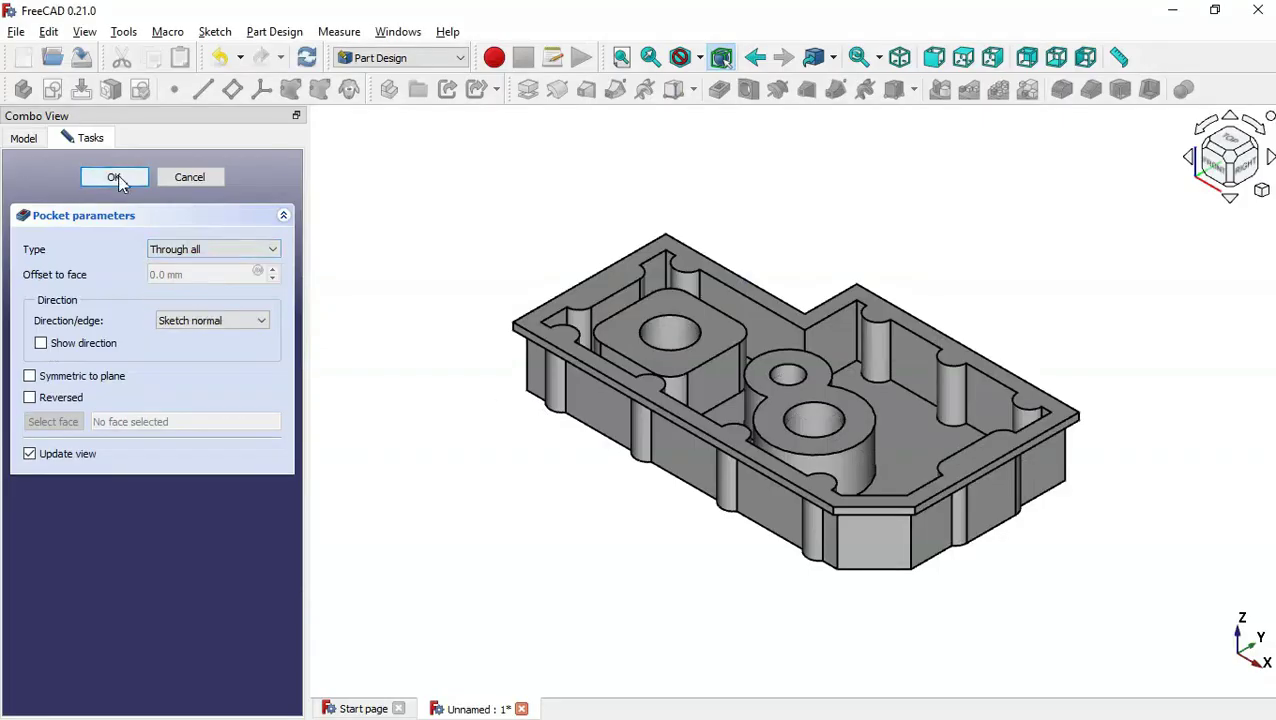
pyautogui.click(115, 178)
pyautogui.moveTo(618, 532); pyautogui.dragTo(758, 365, button='middle')
pyautogui.press('0')
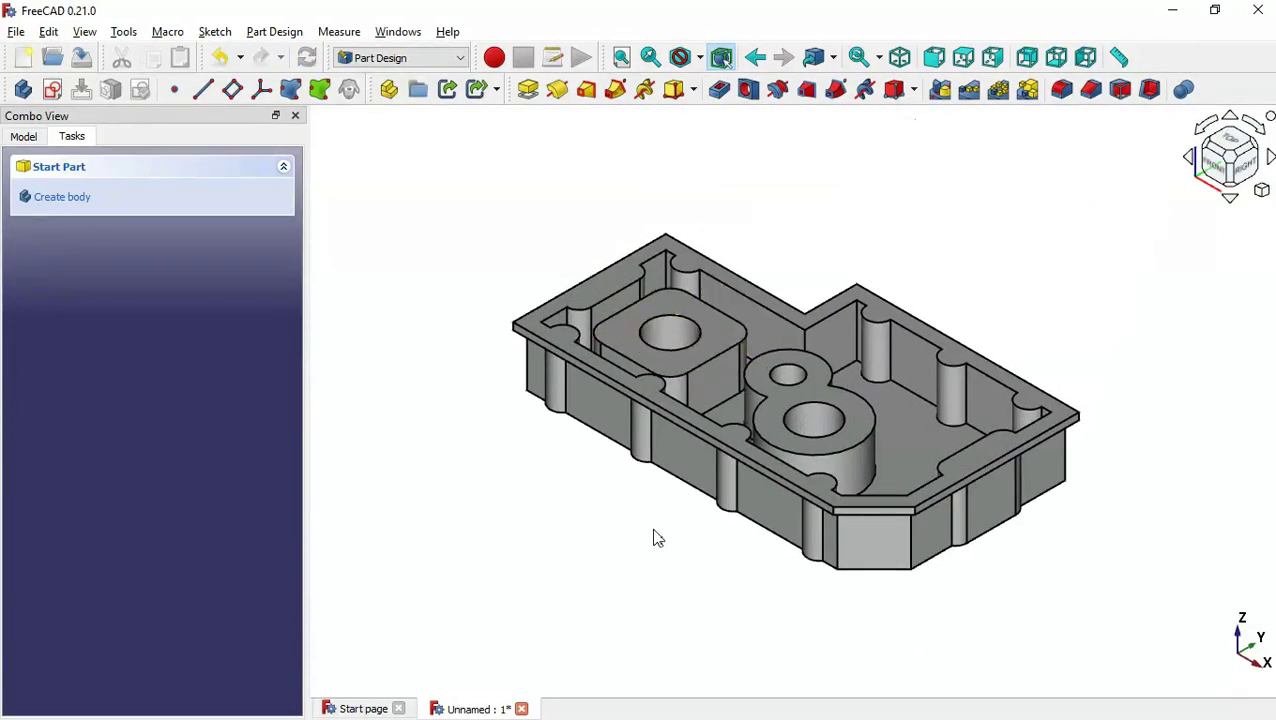
# Following 88.pdf, chamfer the top faces of the square pad and the joined round bosses with an equal distance of 1 mm.
pyautogui.hotkey('alt', 'Tab')
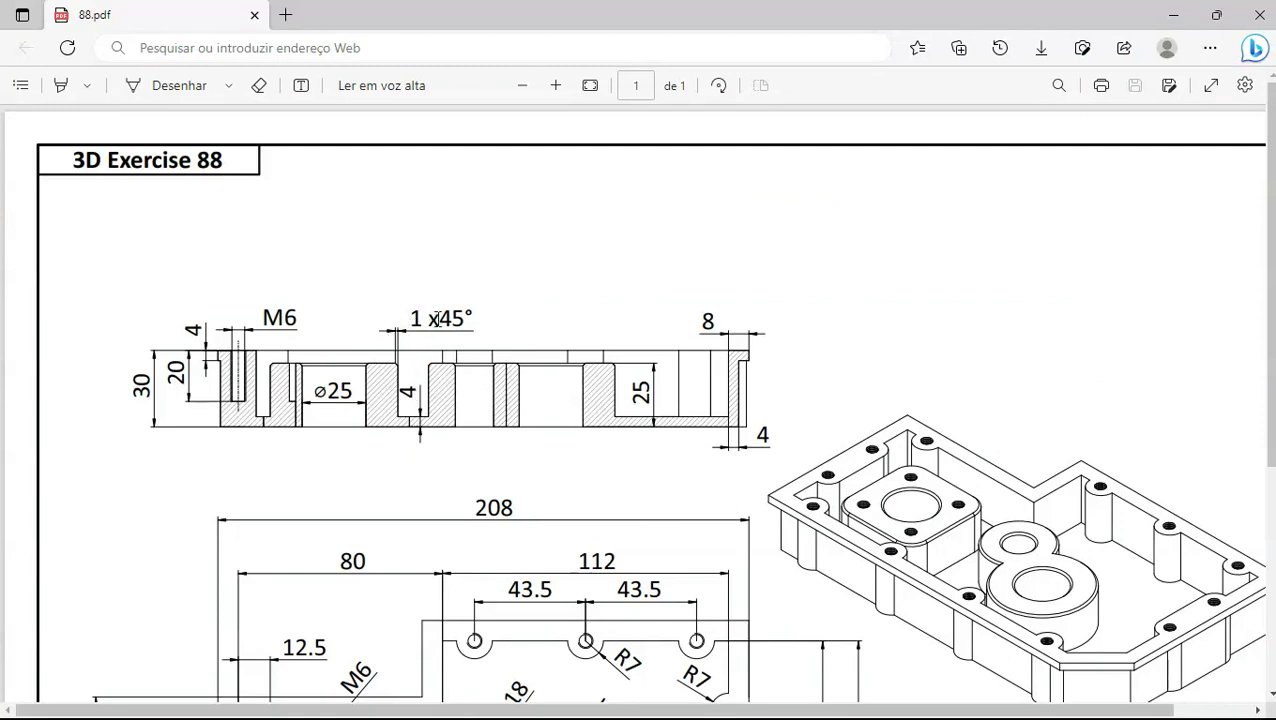
pyautogui.hotkey('alt', 'Tab')
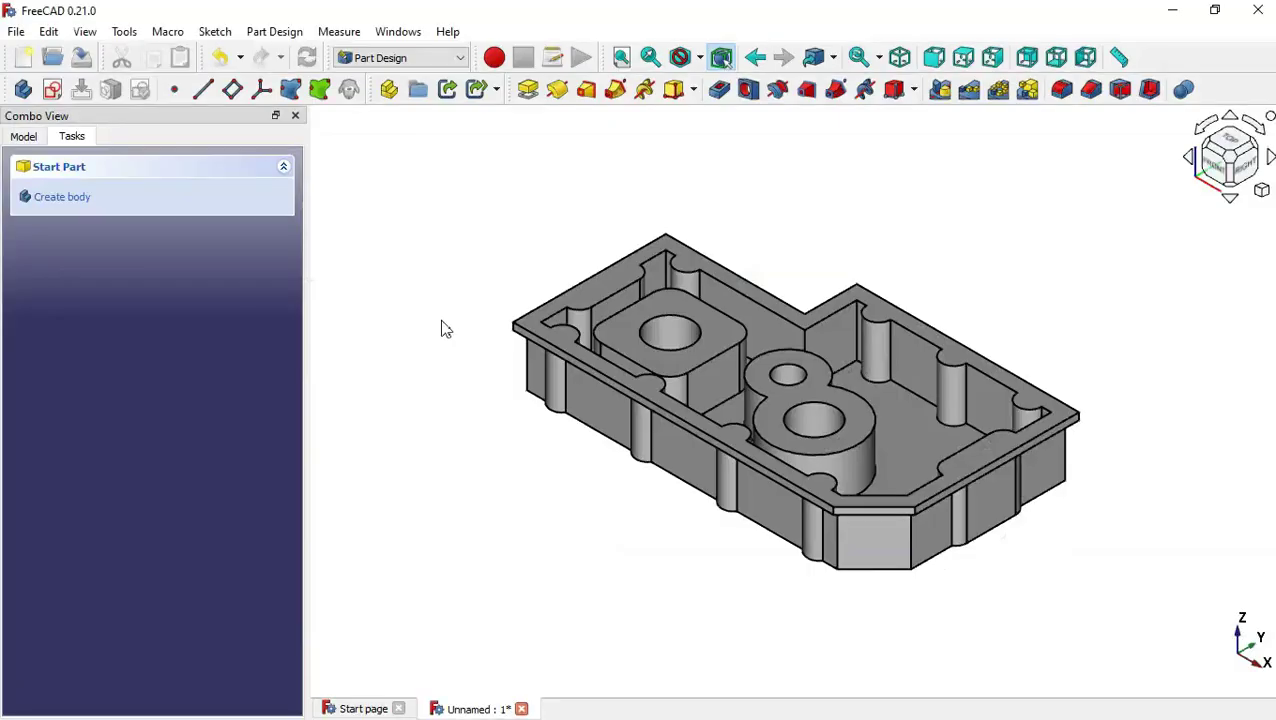
pyautogui.click(714, 333)
pyautogui.keyDown('ctrl'); pyautogui.click(838, 400); pyautogui.keyUp('ctrl')
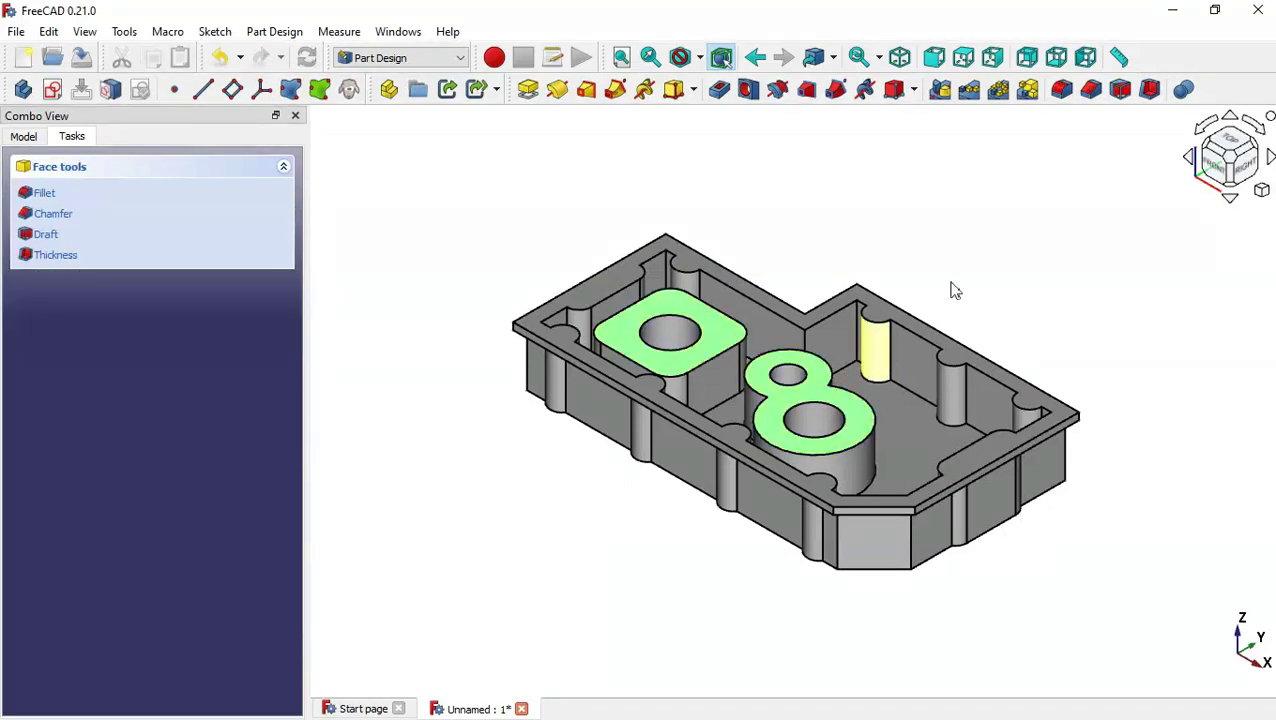
pyautogui.click(1091, 89)
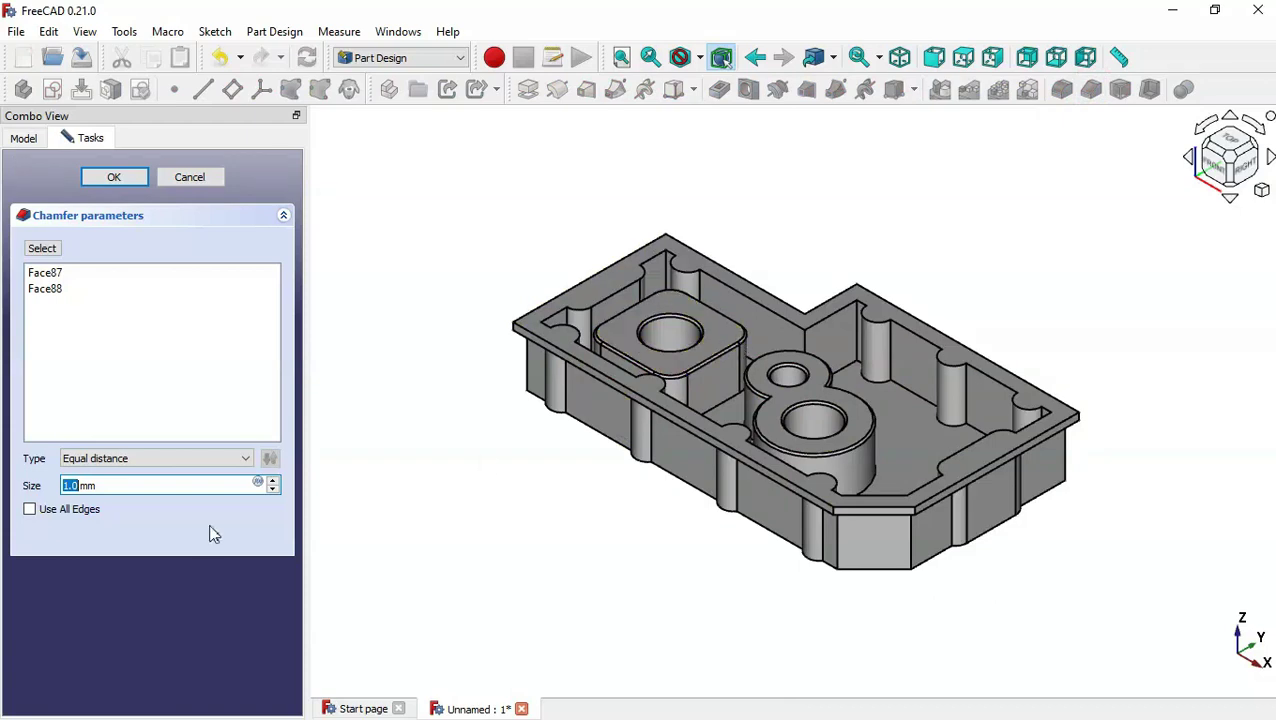
pyautogui.click(114, 177)
# Start a sketch on the rim's top face and reference the three upper-wall boss arcs and two right-wall arcs as external geometry.
pyautogui.hotkey('alt', 'Tab')
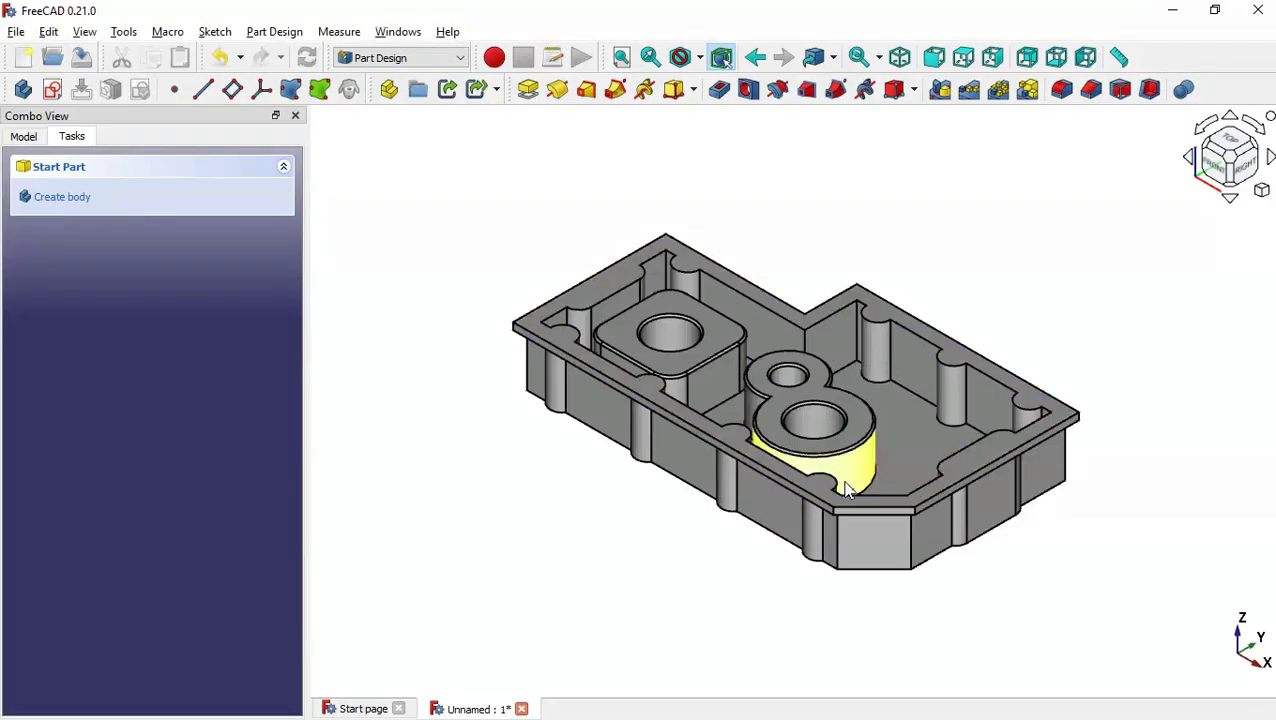
pyautogui.click(832, 497)
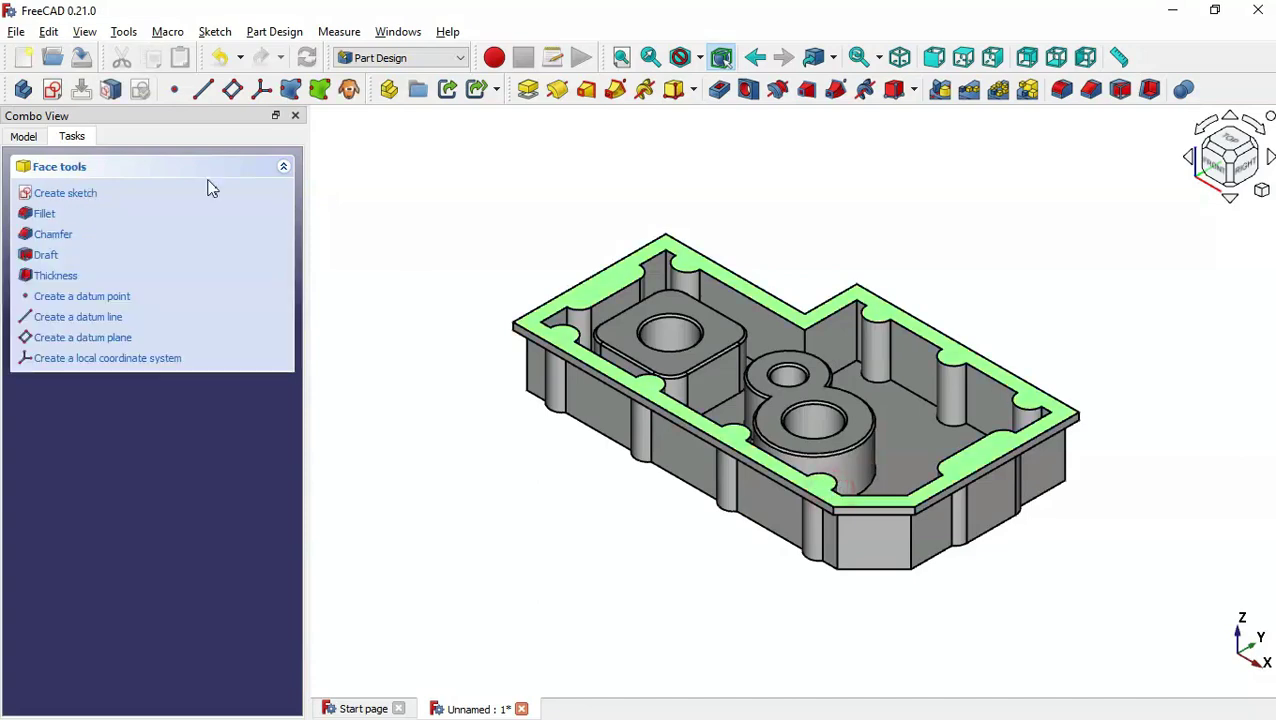
pyautogui.click(55, 90)
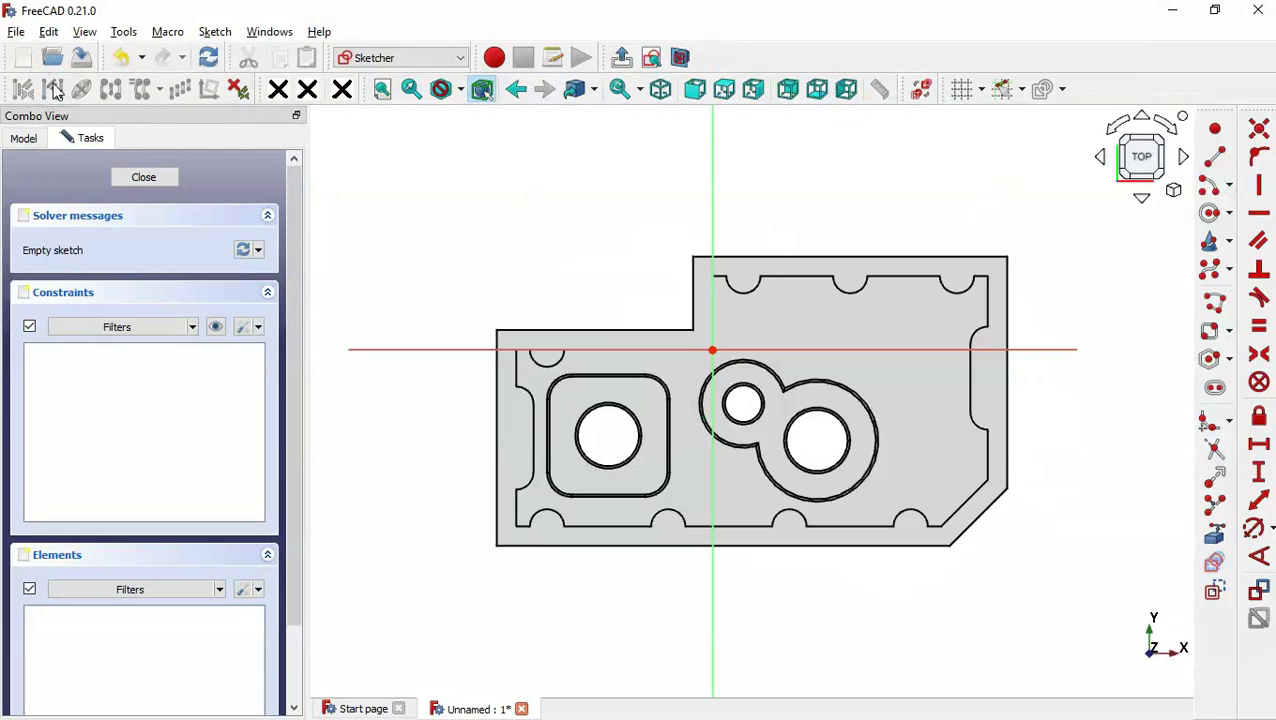
pyautogui.click(1216, 537)
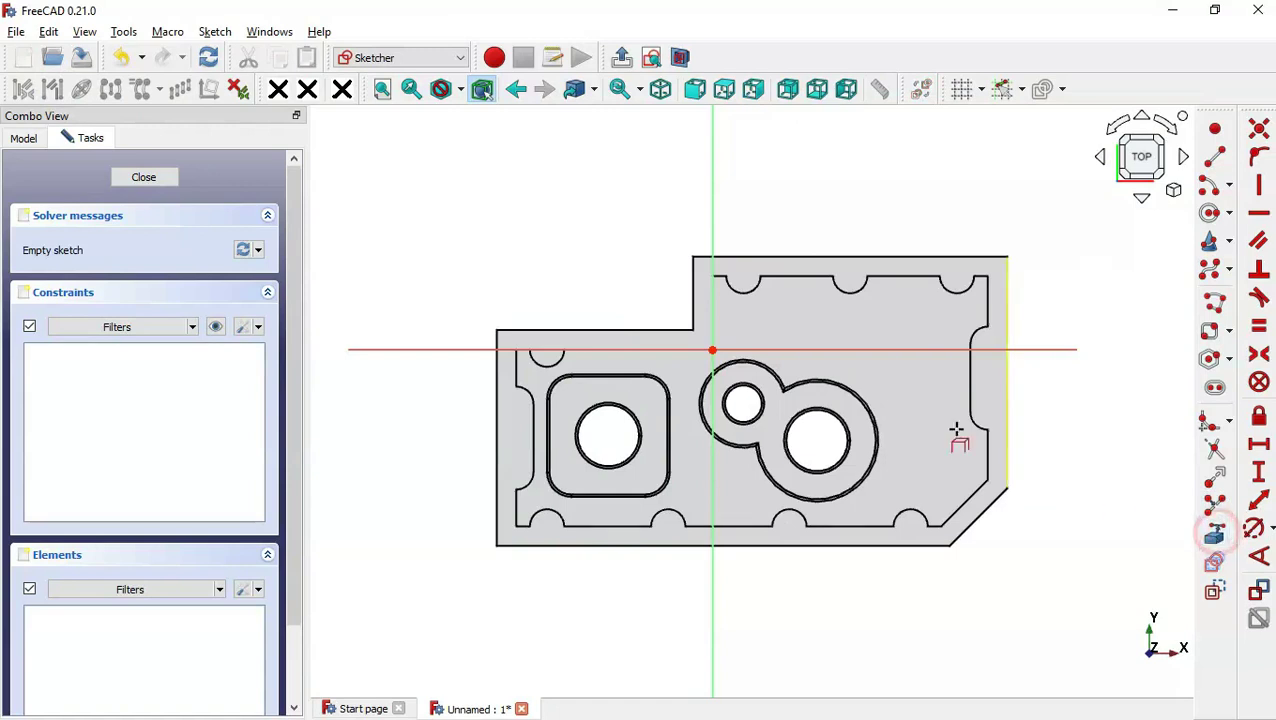
pyautogui.click(754, 290)
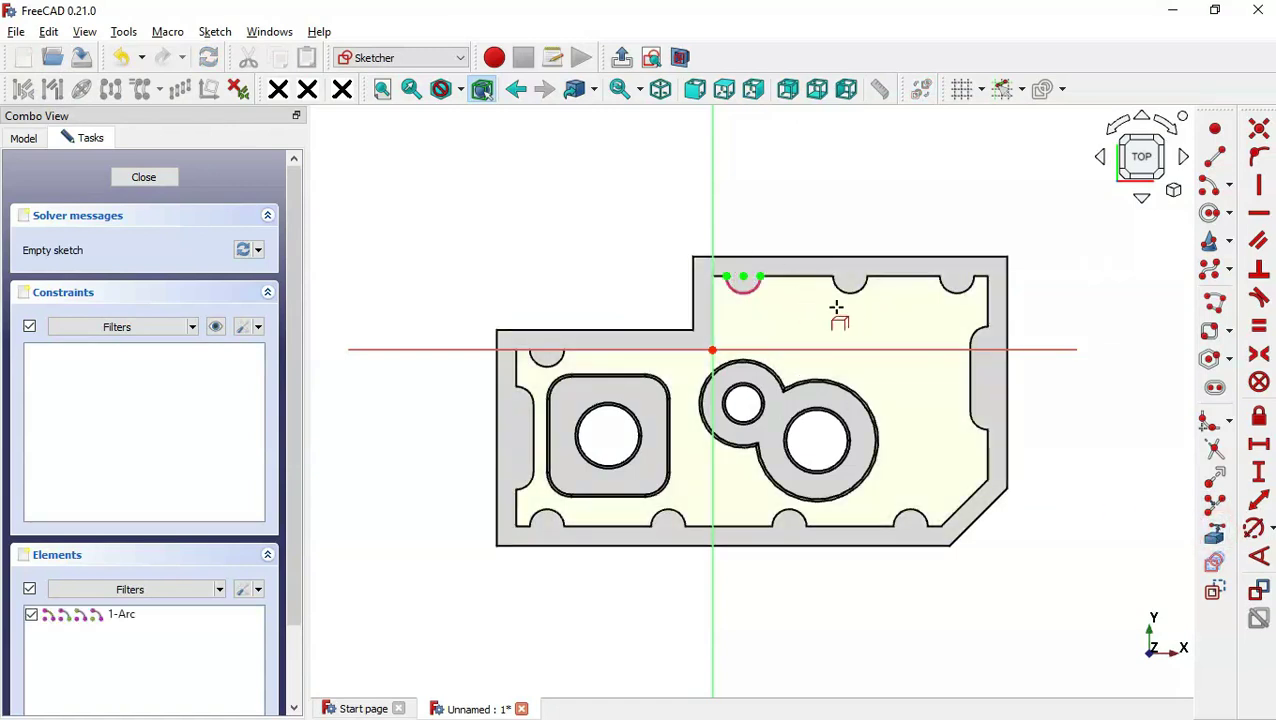
pyautogui.click(849, 292)
pyautogui.click(955, 290)
pyautogui.click(978, 335)
pyautogui.click(978, 420)
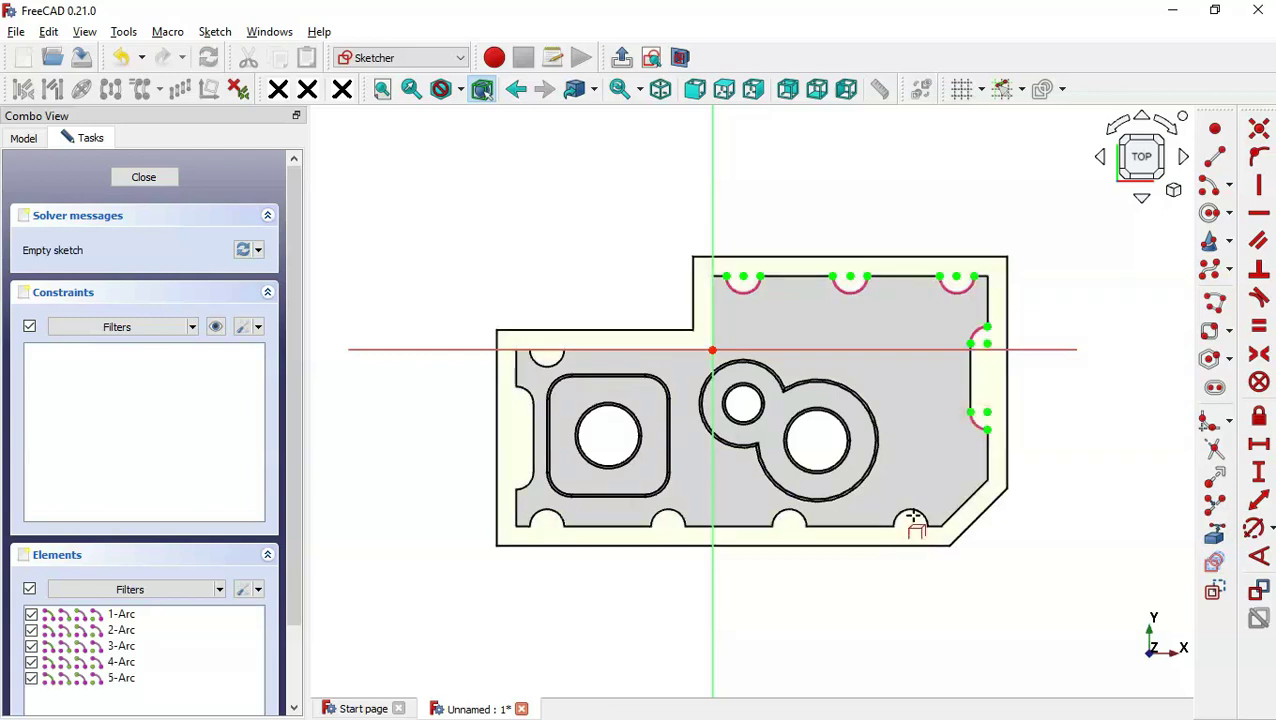
# Reference the four lower-wall boss arcs, the two left-wall arcs and the upper-left boss arc as external geometry.
pyautogui.click(912, 520)
pyautogui.click(789, 520)
pyautogui.click(667, 520)
pyautogui.click(546, 520)
pyautogui.click(523, 484)
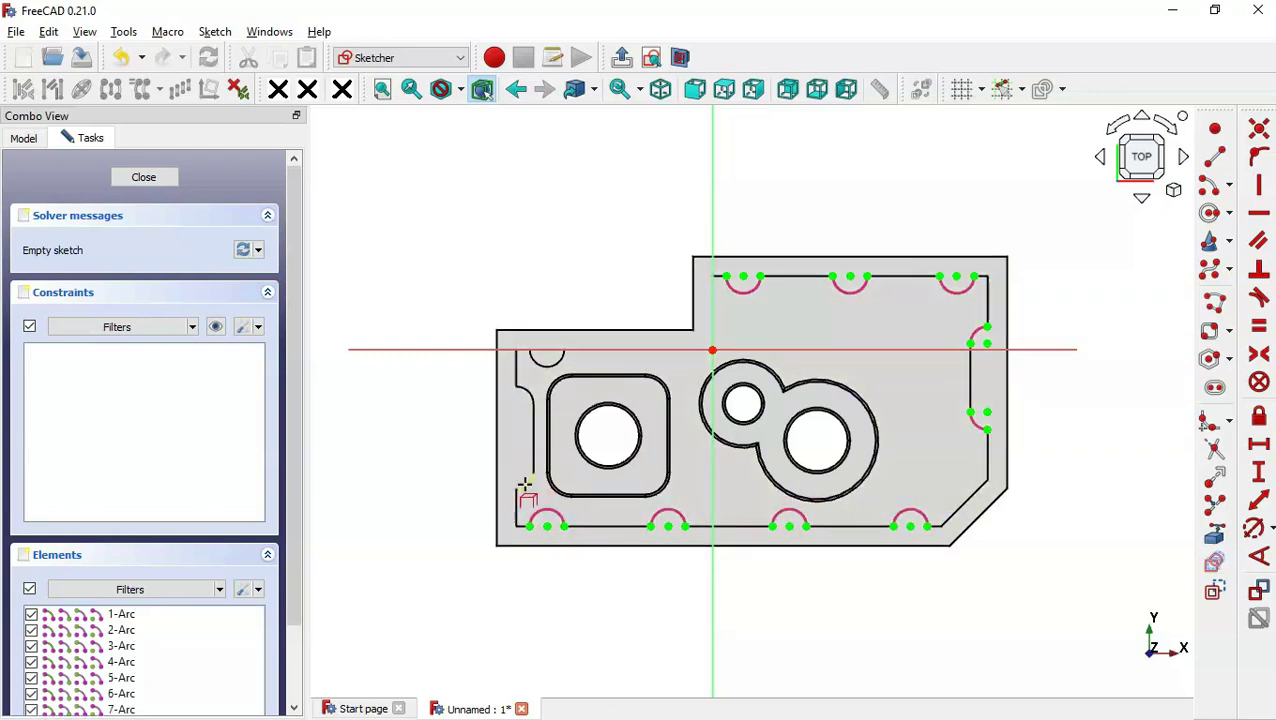
pyautogui.click(524, 392)
pyautogui.click(546, 358)
# Reference the four corner arcs of the square pad as external geometry.
pyautogui.click(556, 488)
pyautogui.click(660, 488)
pyautogui.click(660, 386)
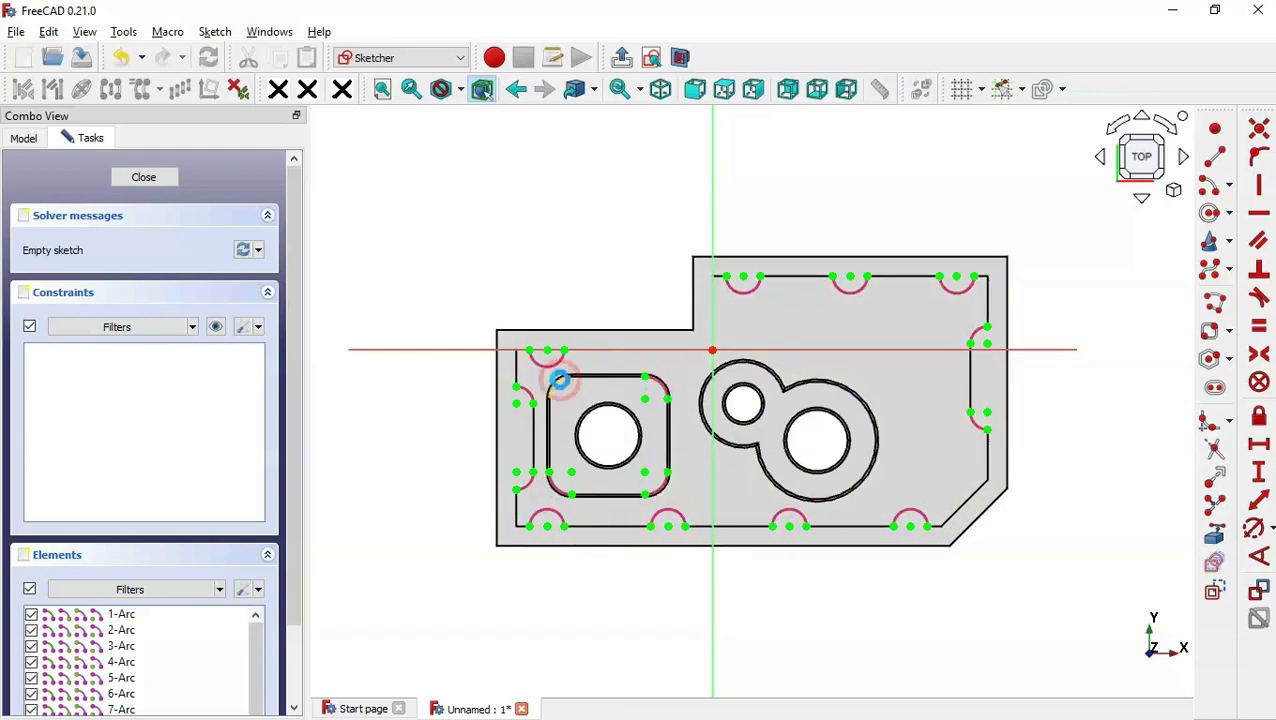
pyautogui.click(559, 379)
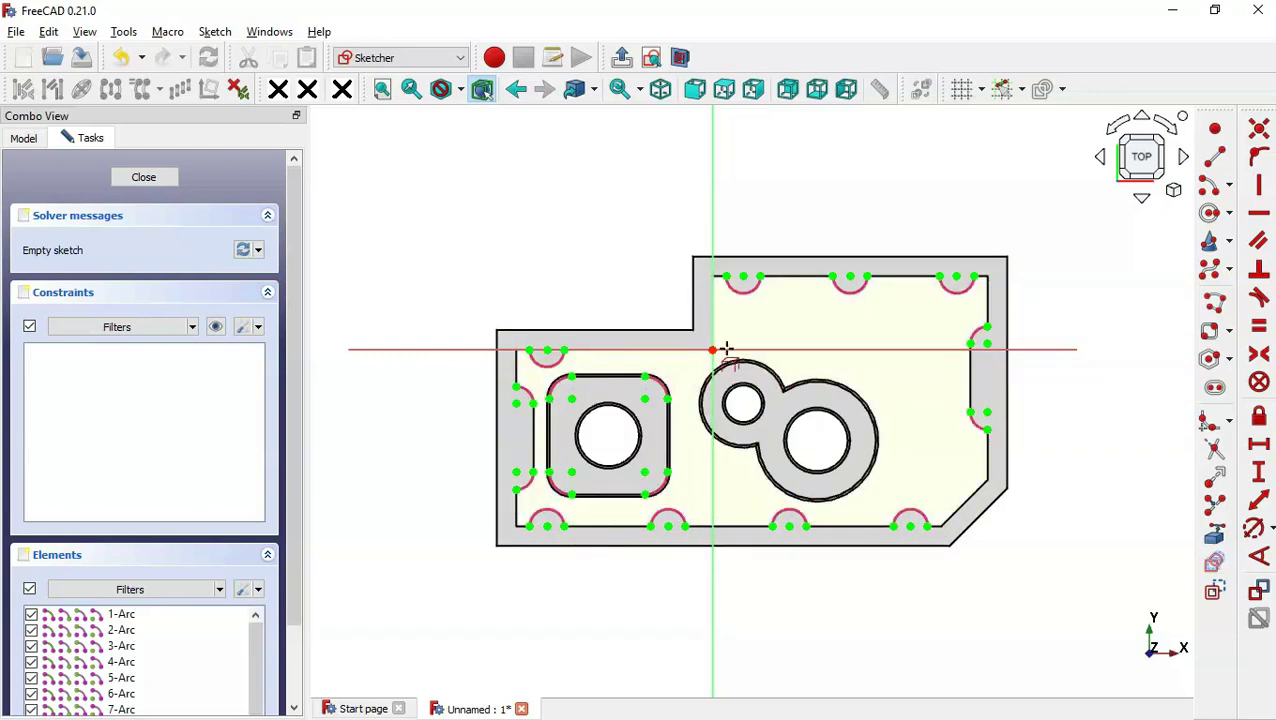
# Draw circles centred on the three upper-wall arcs and the two right-wall arcs, the first with a radius of about 20 mm.
pyautogui.click(1211, 214)
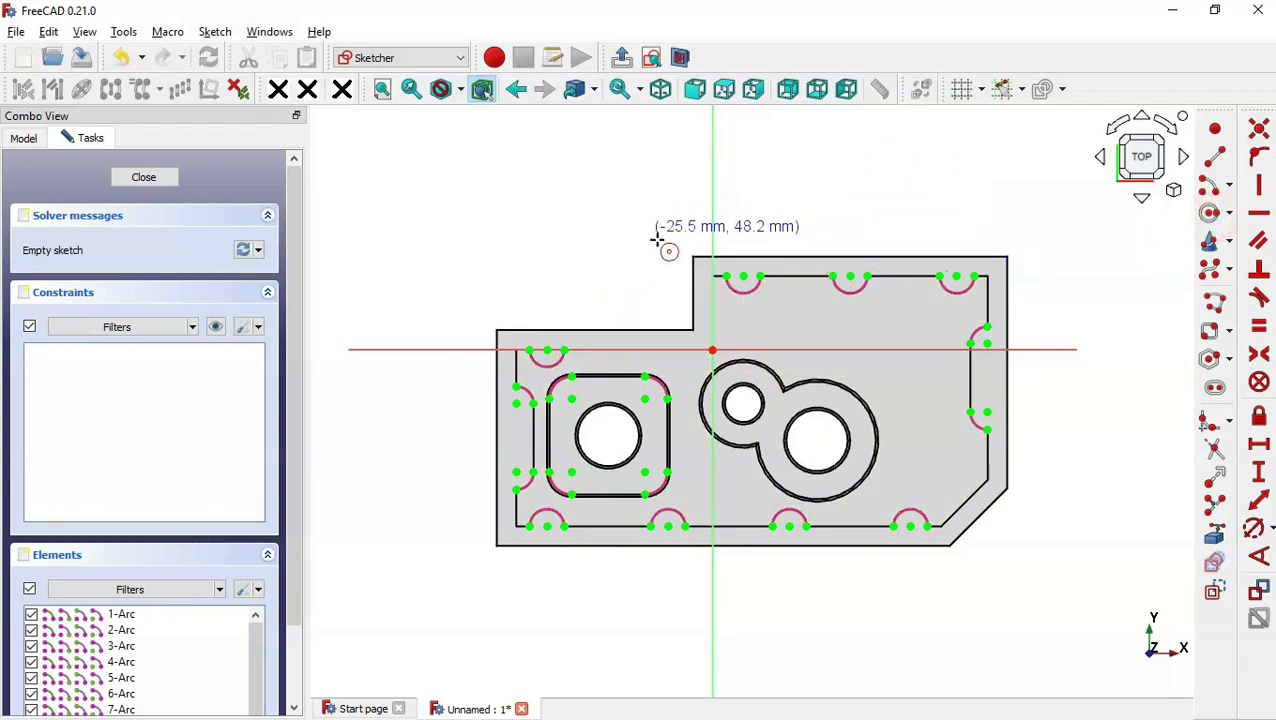
pyautogui.click(746, 276)
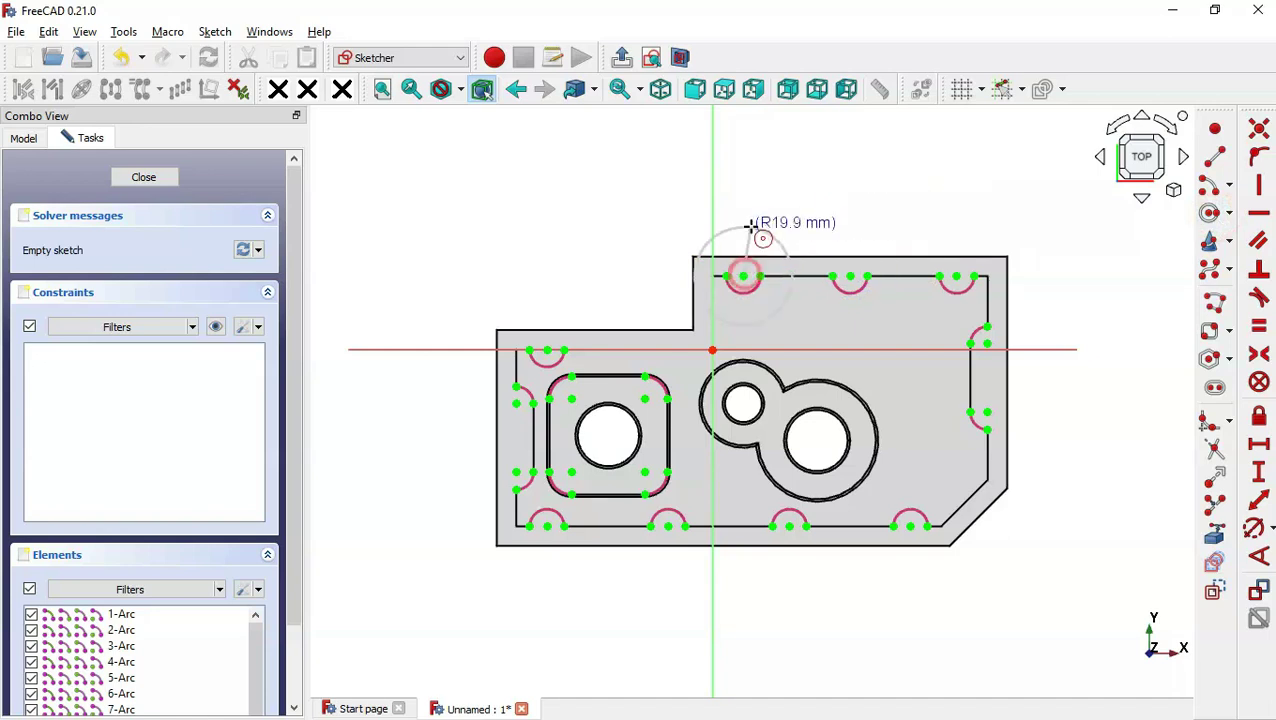
pyautogui.click(749, 225)
pyautogui.click(850, 276)
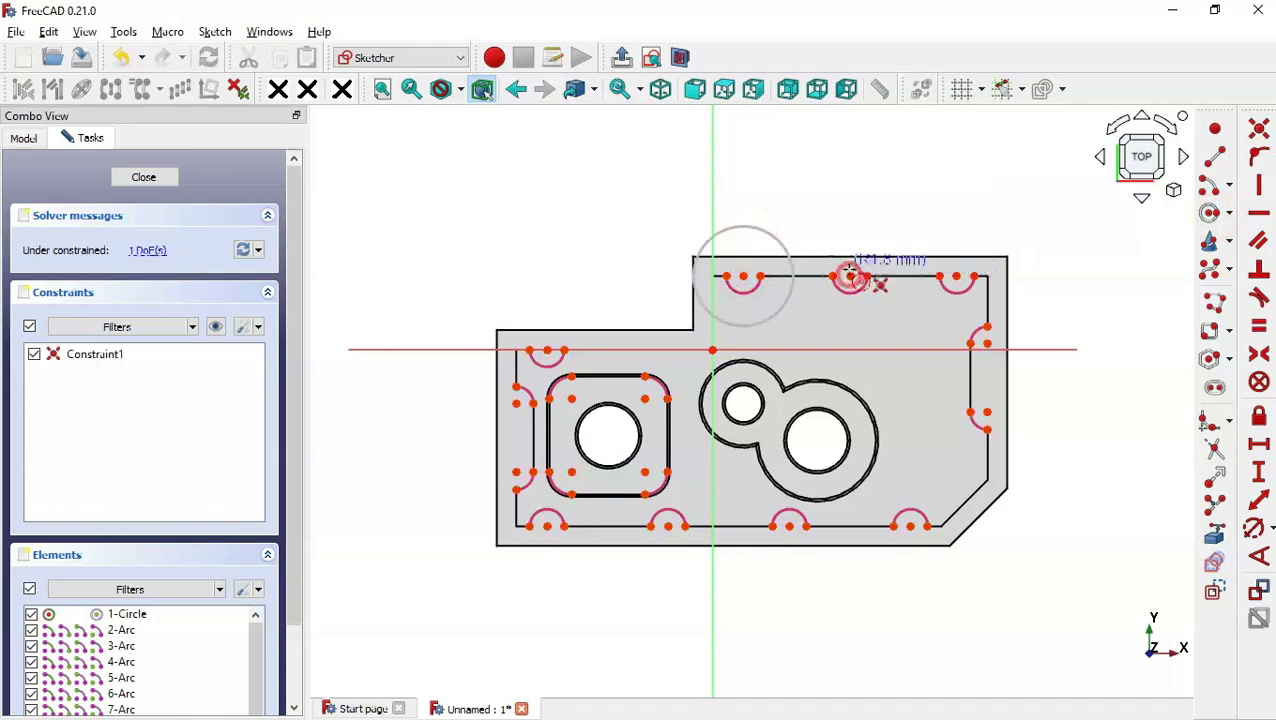
pyautogui.click(852, 241)
pyautogui.click(956, 276)
pyautogui.click(966, 230)
pyautogui.click(987, 343)
pyautogui.click(1020, 373)
pyautogui.click(987, 412)
pyautogui.click(950, 455)
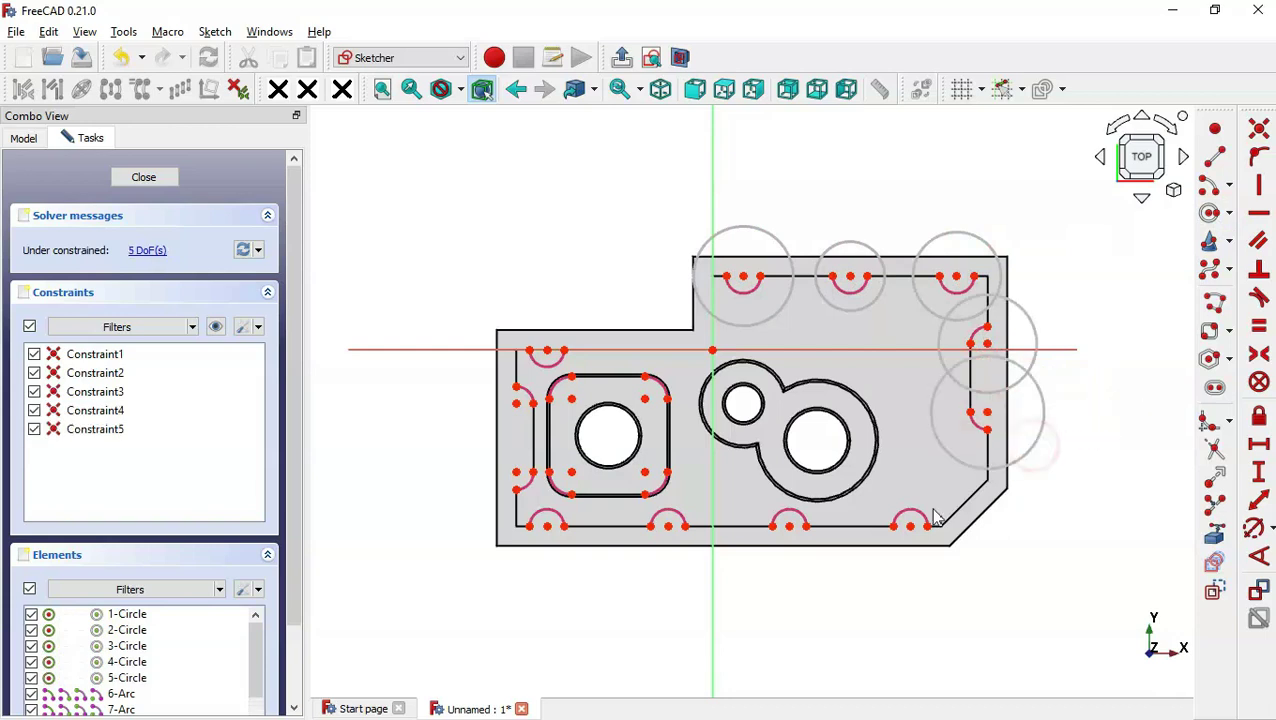
# Draw four circles centred on the lower-wall boss arcs, the last with a radius of about 14 mm.
pyautogui.click(910, 525)
pyautogui.click(928, 568)
pyautogui.click(789, 525)
pyautogui.click(806, 578)
pyautogui.click(668, 525)
pyautogui.click(675, 564)
pyautogui.click(546, 525)
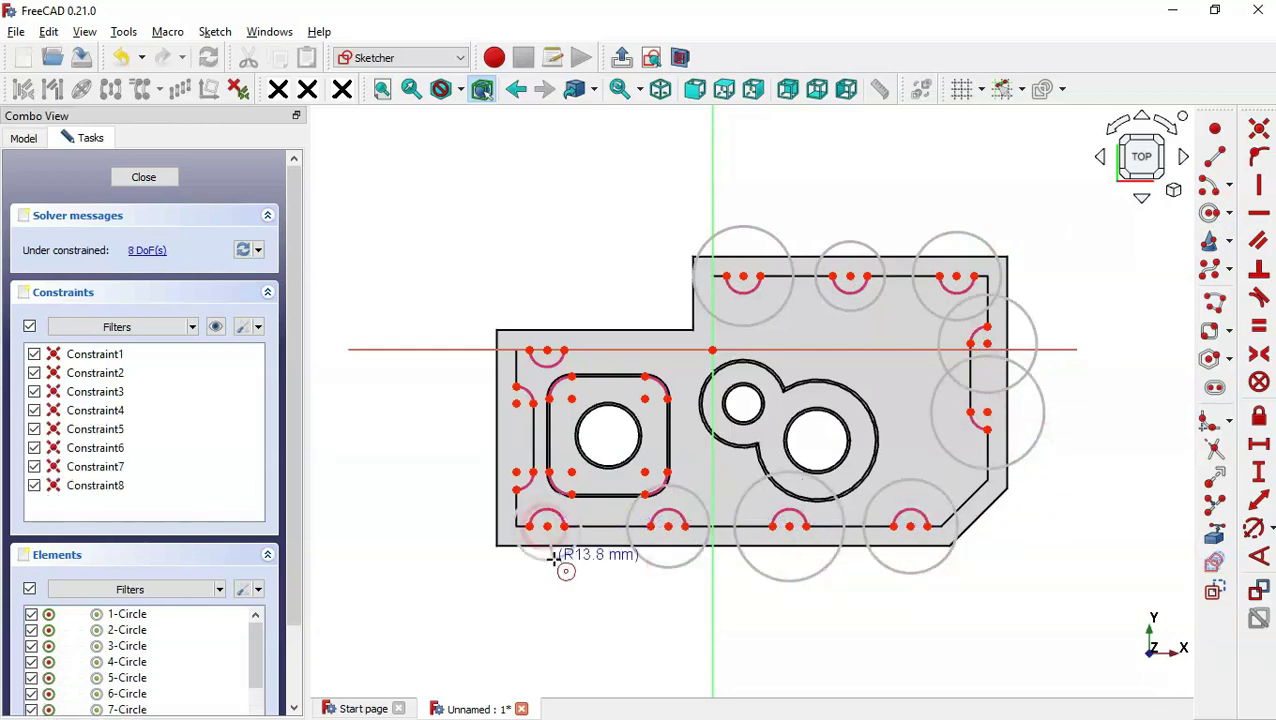
pyautogui.click(558, 560)
# Draw circles centred on the two left-wall arcs and on the four corner arcs of the square pad.
pyautogui.click(516, 472)
pyautogui.click(524, 399)
pyautogui.click(516, 402)
pyautogui.click(560, 416)
pyautogui.click(571, 472)
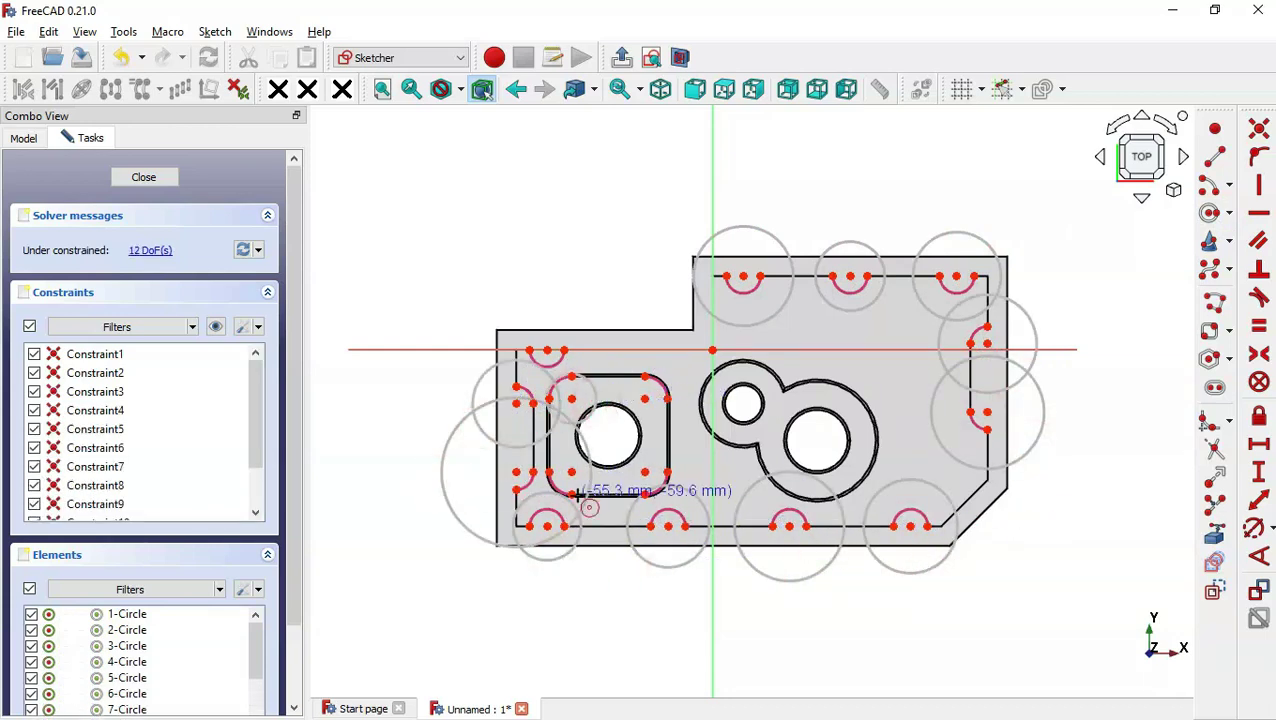
pyautogui.click(598, 482)
pyautogui.scroll(2, 583, 352)
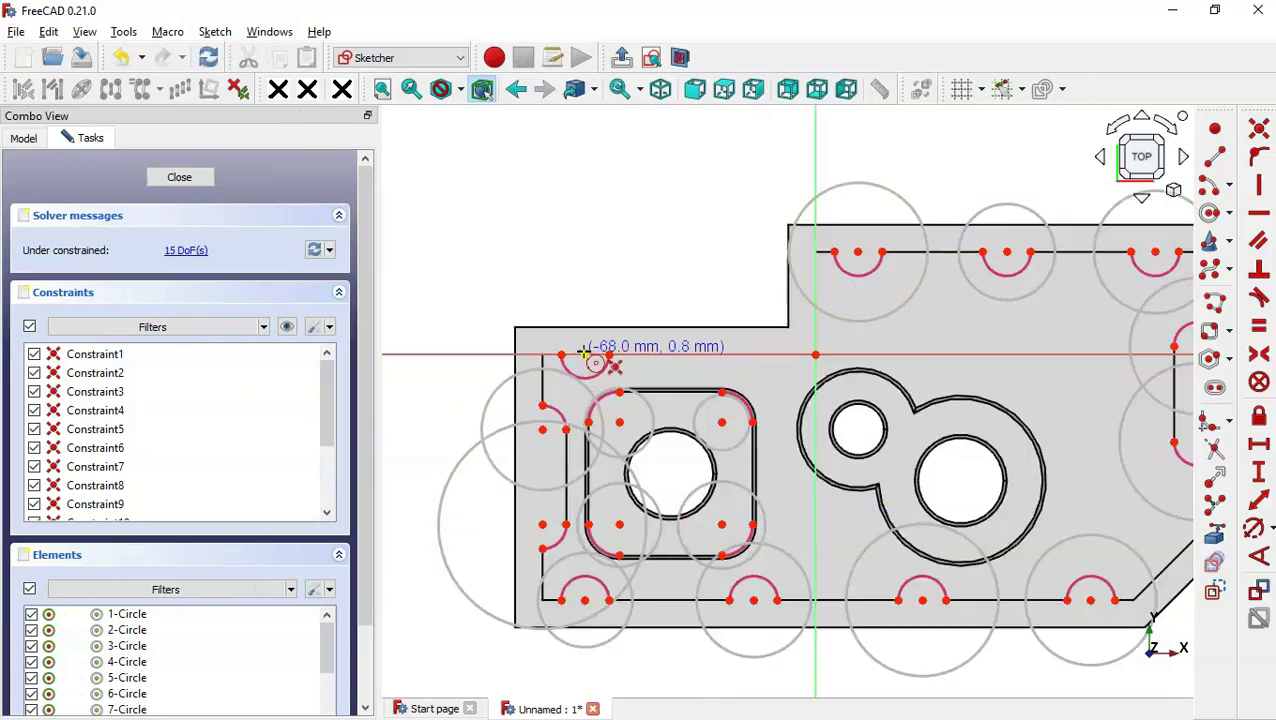
pyautogui.click(584, 354)
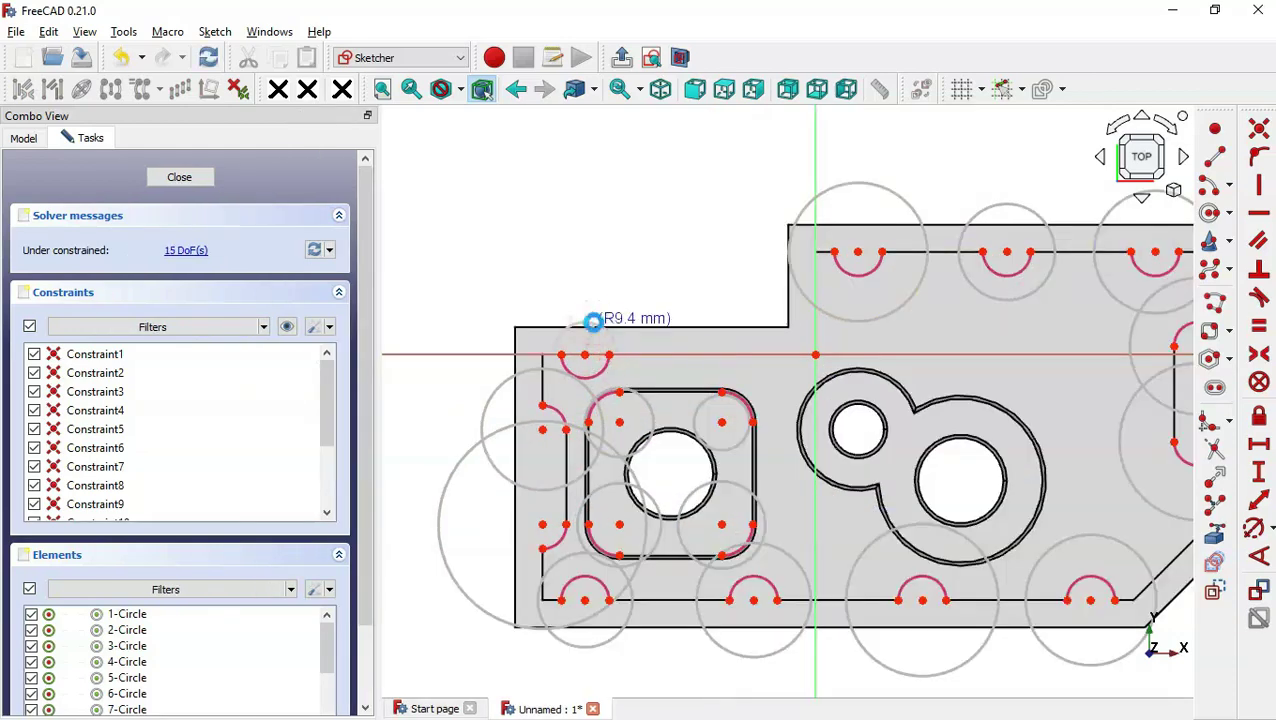
pyautogui.scroll(-2, 593, 322)
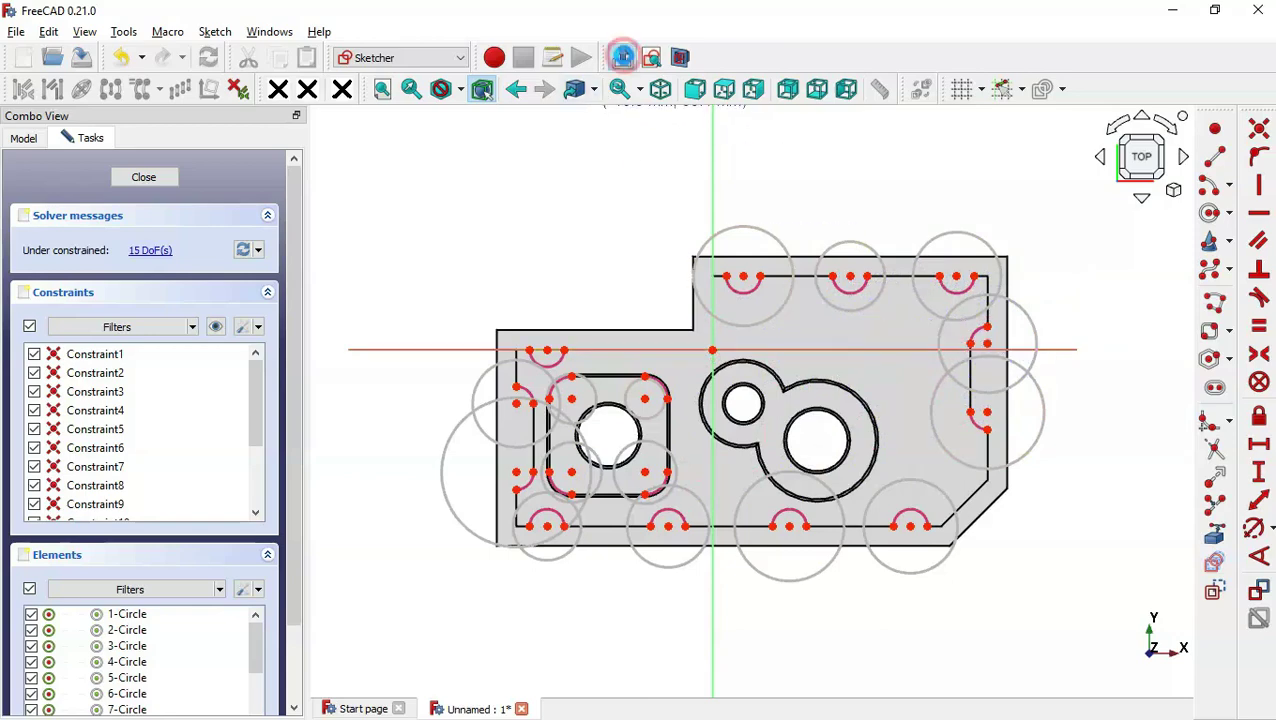
# Finish the circle sketch and start a Hole from it with an ISO metric regular profile, threaded with a modelled thread.
pyautogui.click(622, 58)
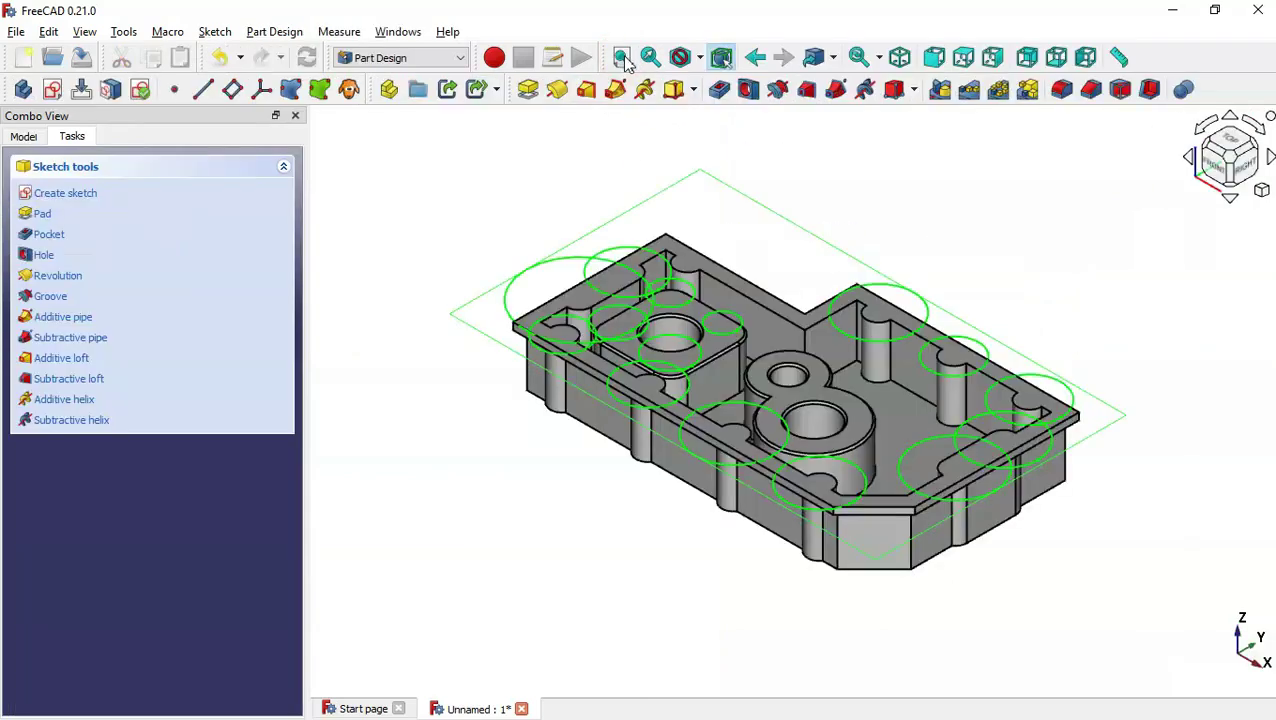
pyautogui.click(750, 92)
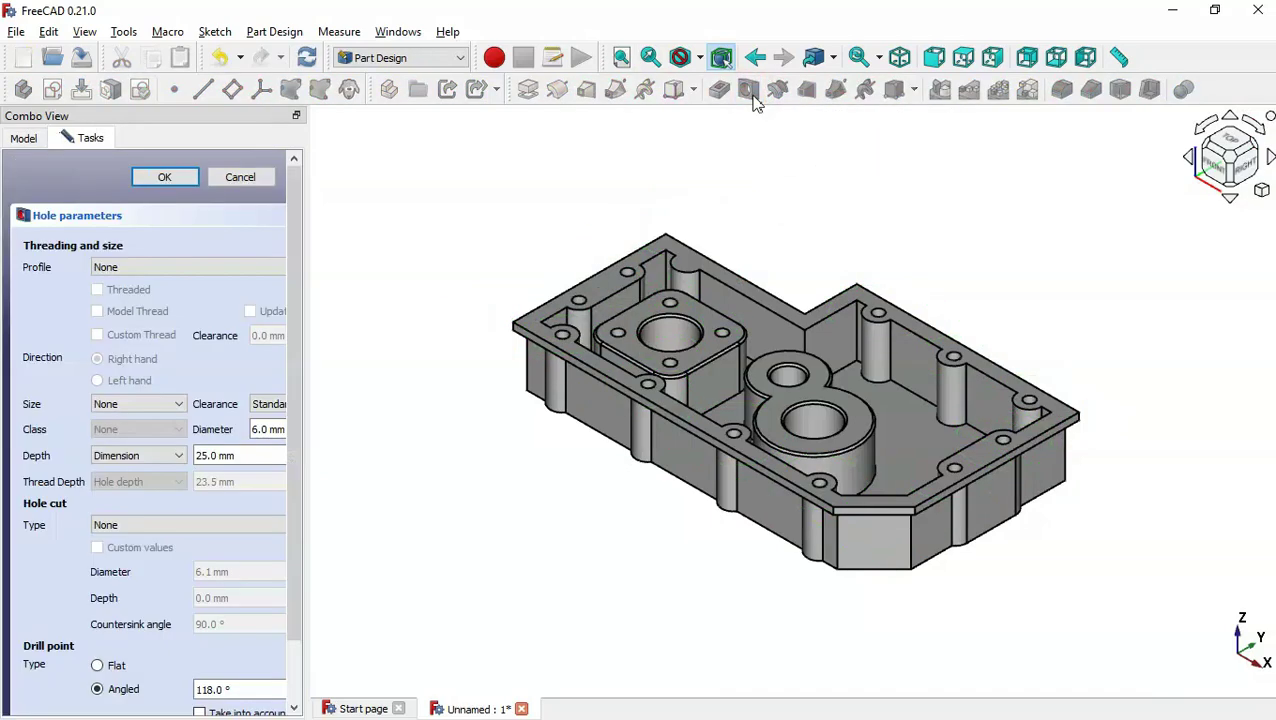
pyautogui.moveTo(809, 262)
pyautogui.mouseDown(button='middle')
pyautogui.moveTo(561, 412)
pyautogui.moveTo(652, 433)
pyautogui.moveTo(883, 270)
pyautogui.moveTo(865, 277)
pyautogui.mouseUp(button='middle')
pyautogui.moveTo(307, 366); pyautogui.dragTo(378, 366)
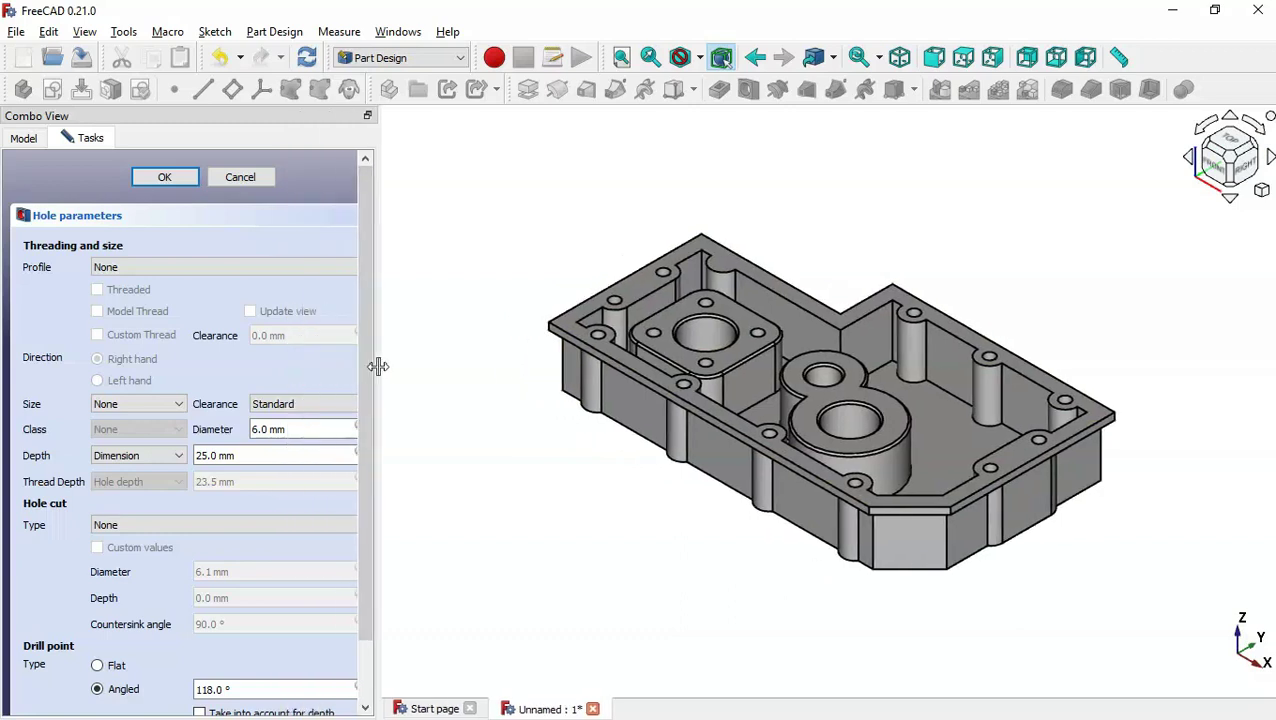
pyautogui.click(153, 268)
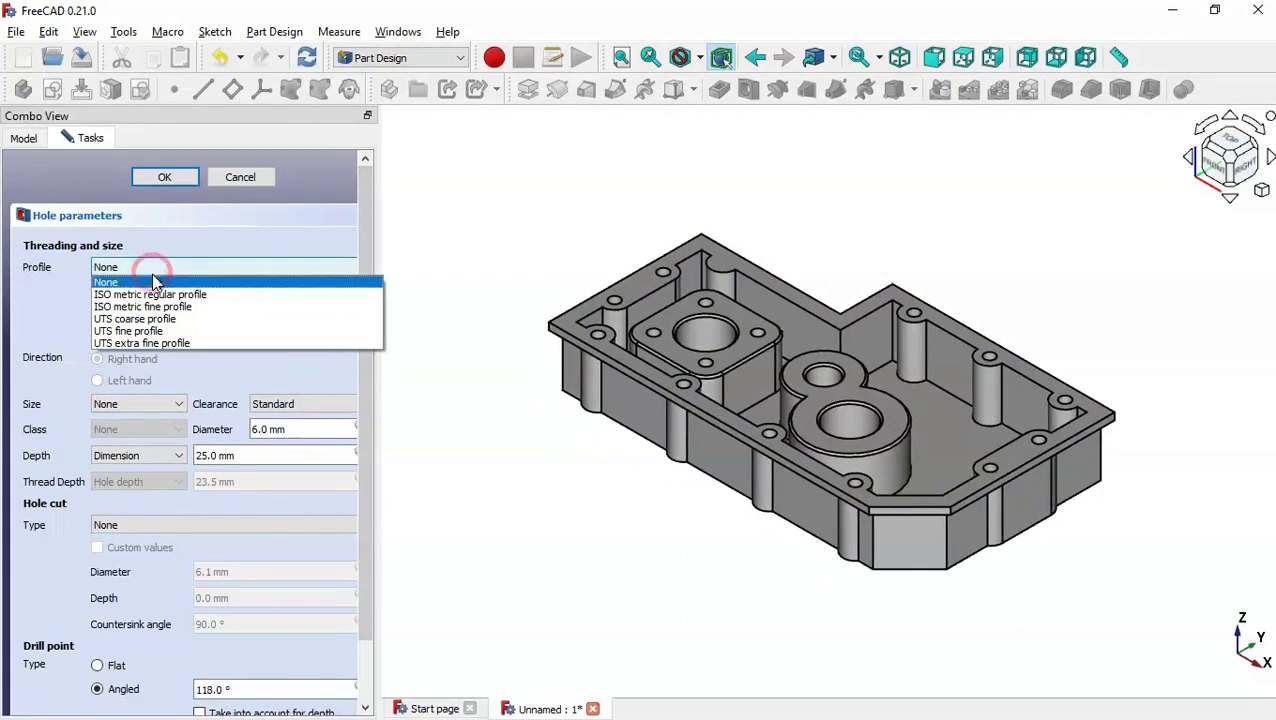
pyautogui.click(198, 295)
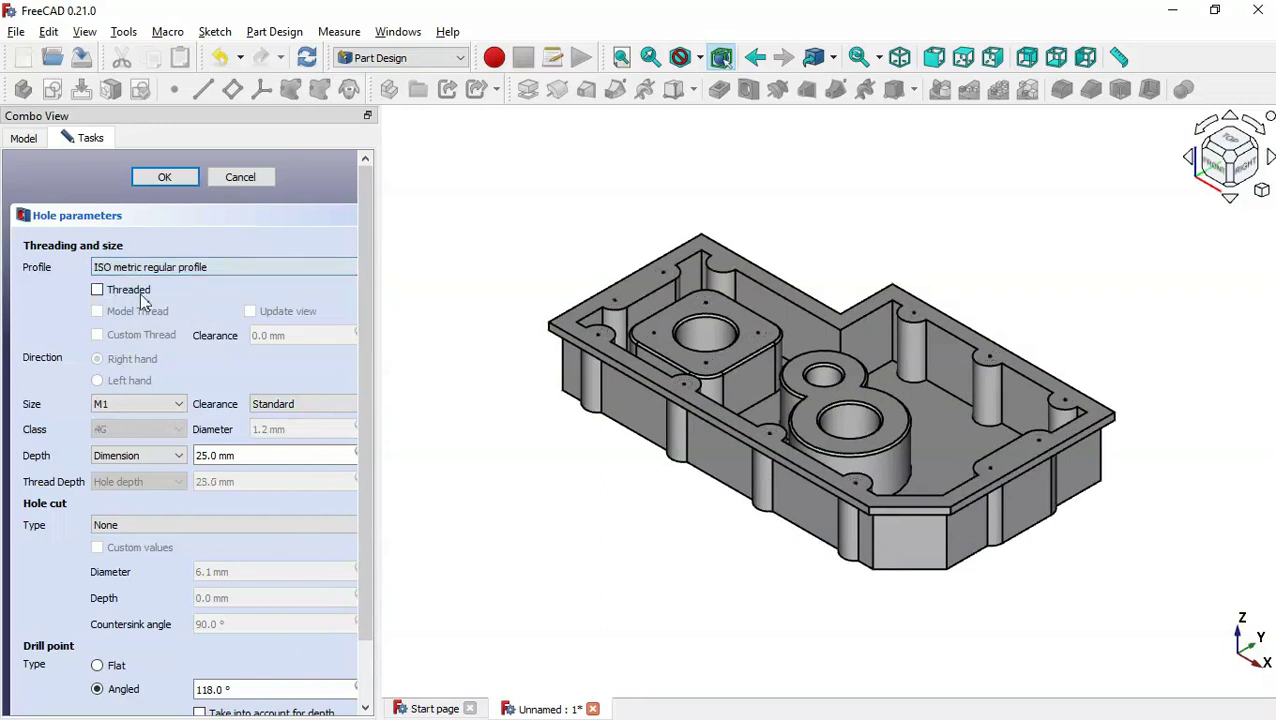
pyautogui.click(119, 292)
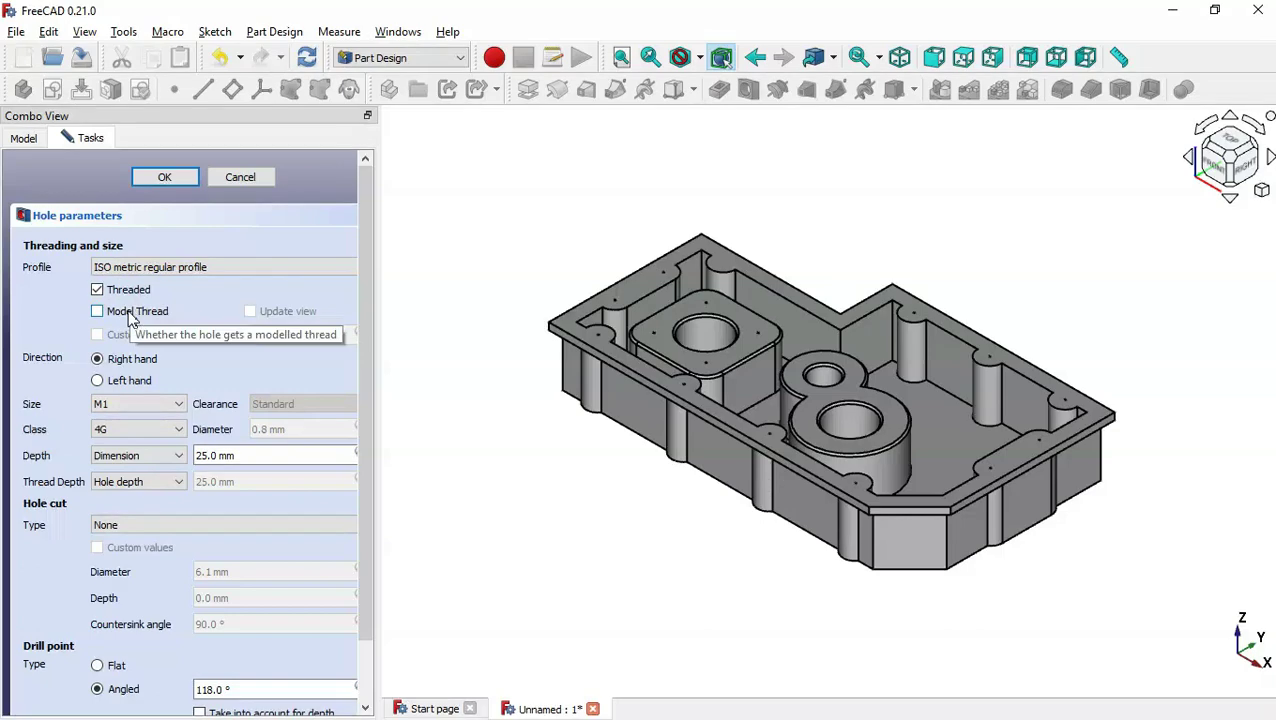
pyautogui.click(129, 318)
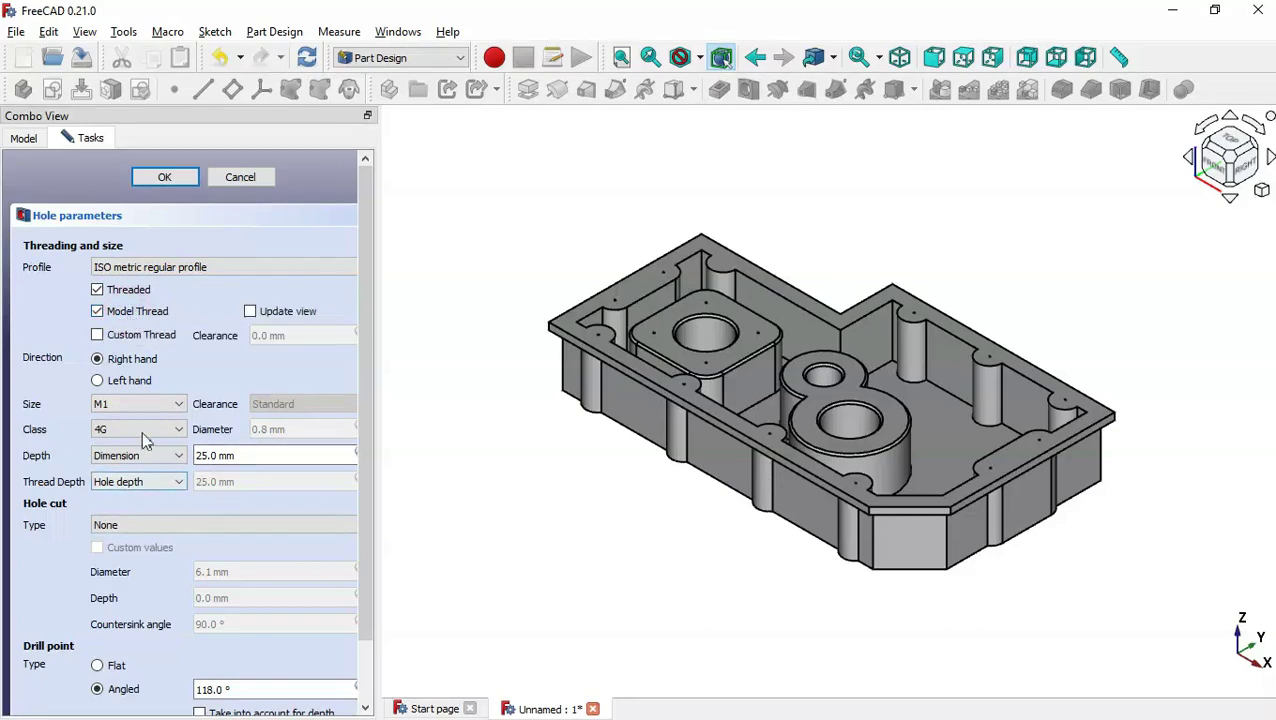
# Check the screw hole callouts in the 88.pdf drawing and set the hole size to M6 and the depth to 20 mm.
pyautogui.hotkey('alt', 'Tab')
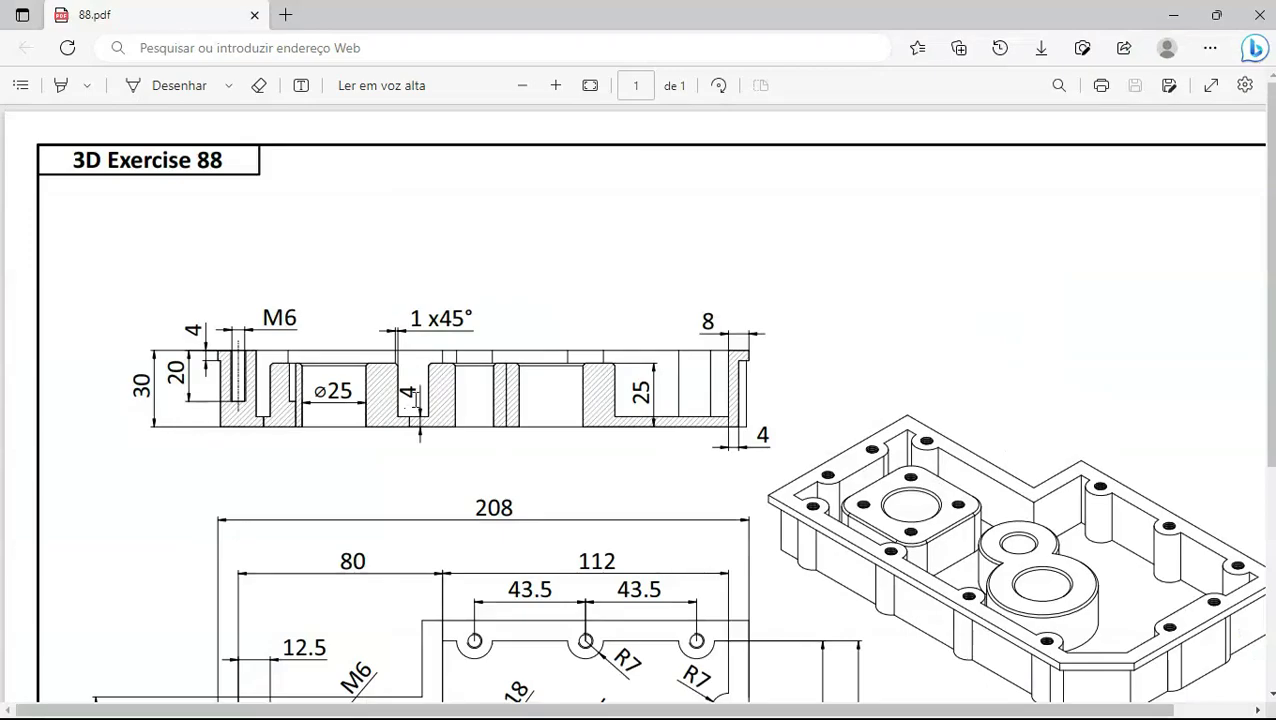
pyautogui.hotkey('alt', 'Tab')
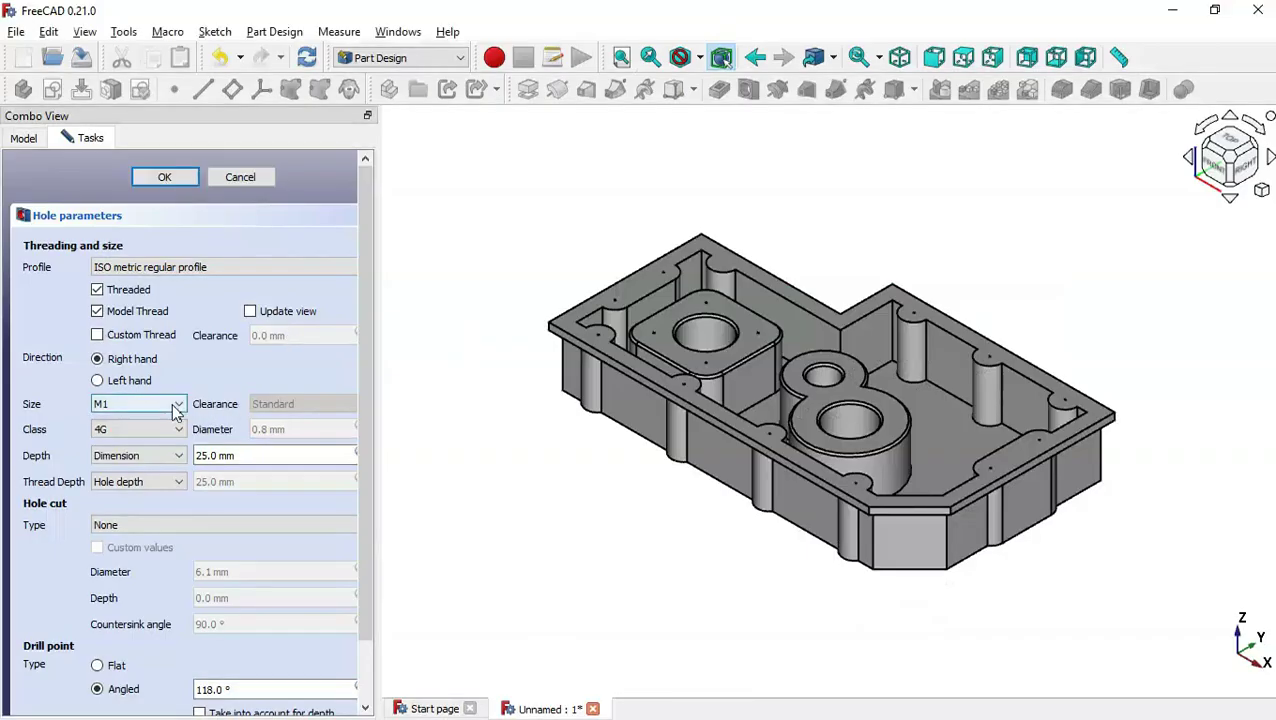
pyautogui.click(180, 404)
pyautogui.moveTo(177, 447); pyautogui.dragTo(178, 465)
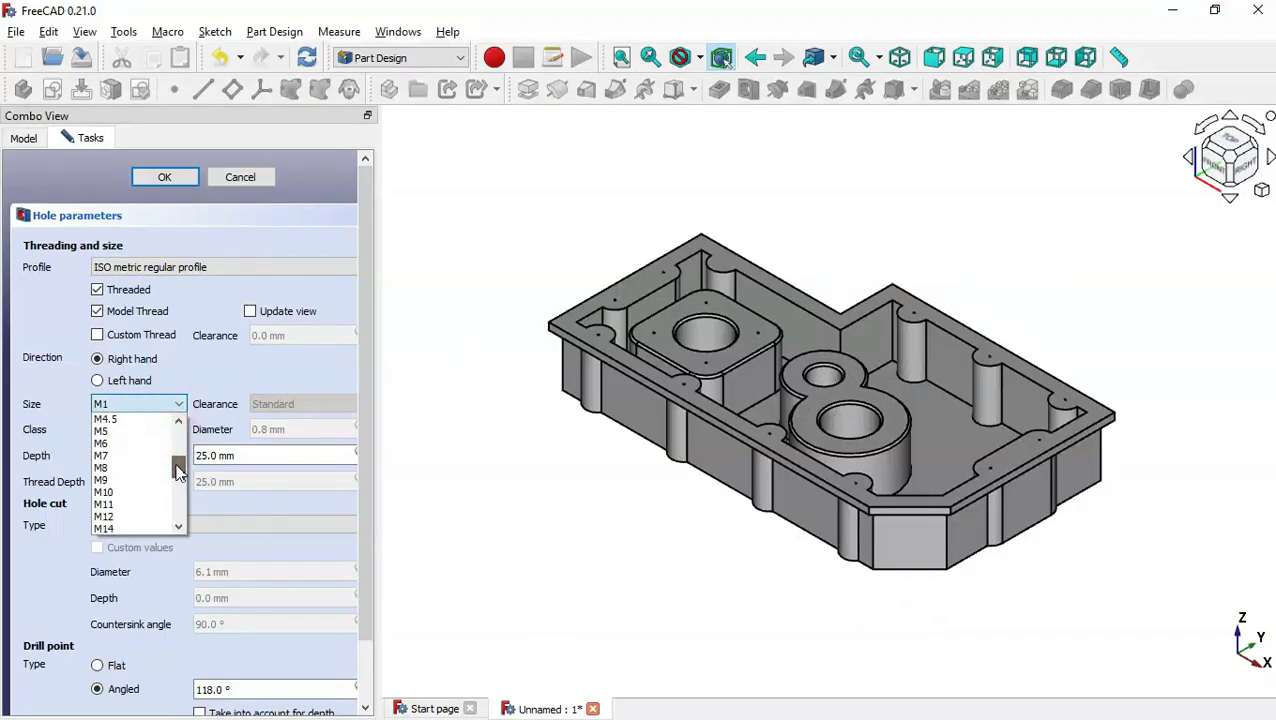
pyautogui.click(135, 445)
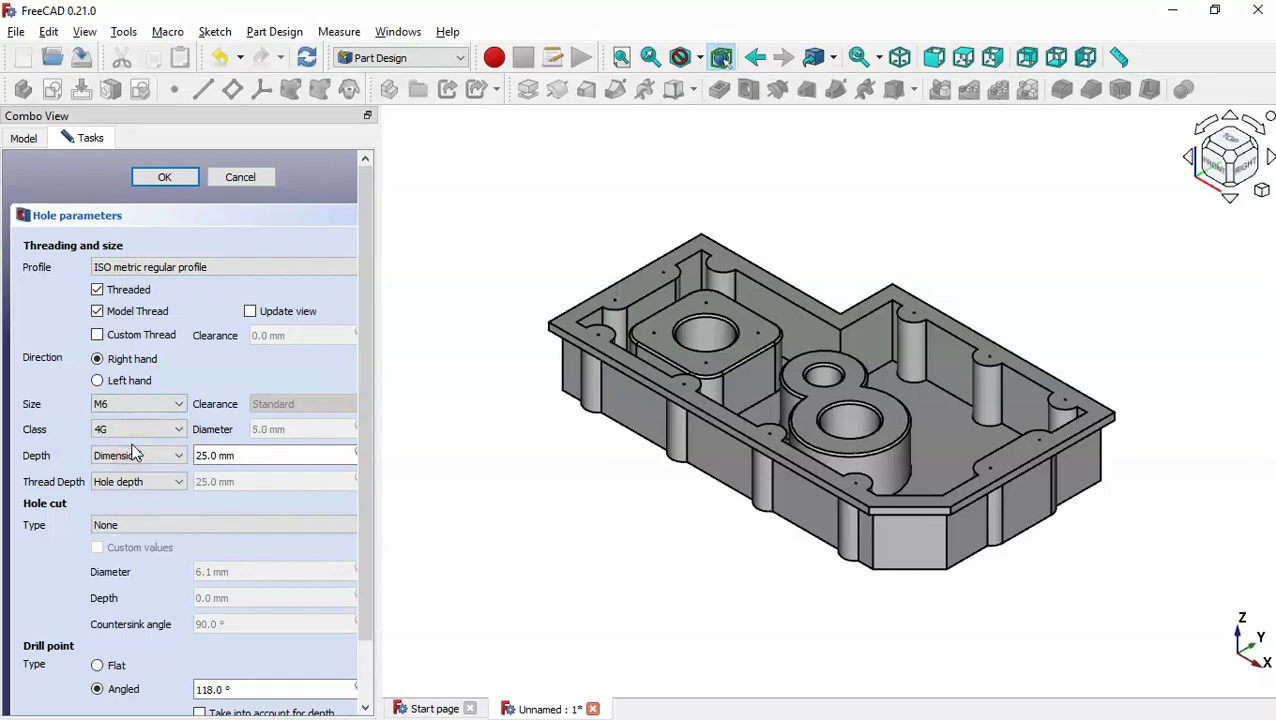
pyautogui.hotkey('alt', 'Tab')
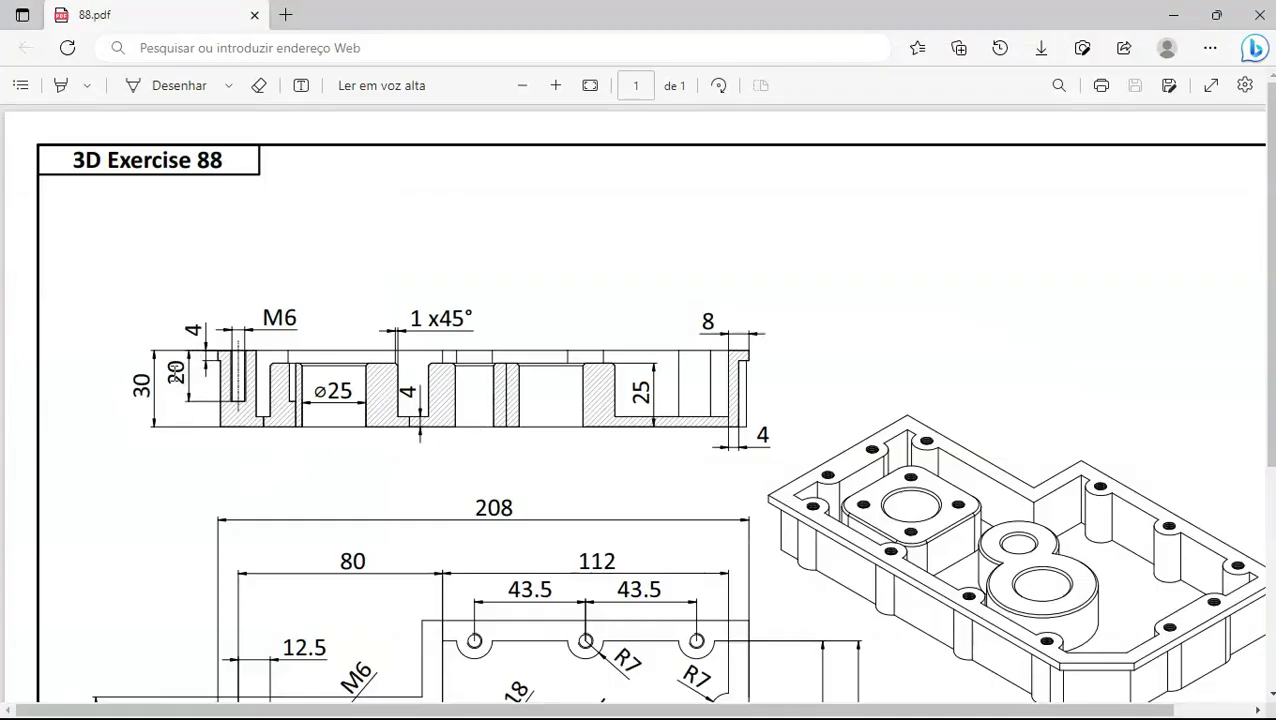
pyautogui.hotkey('alt', 'Tab')
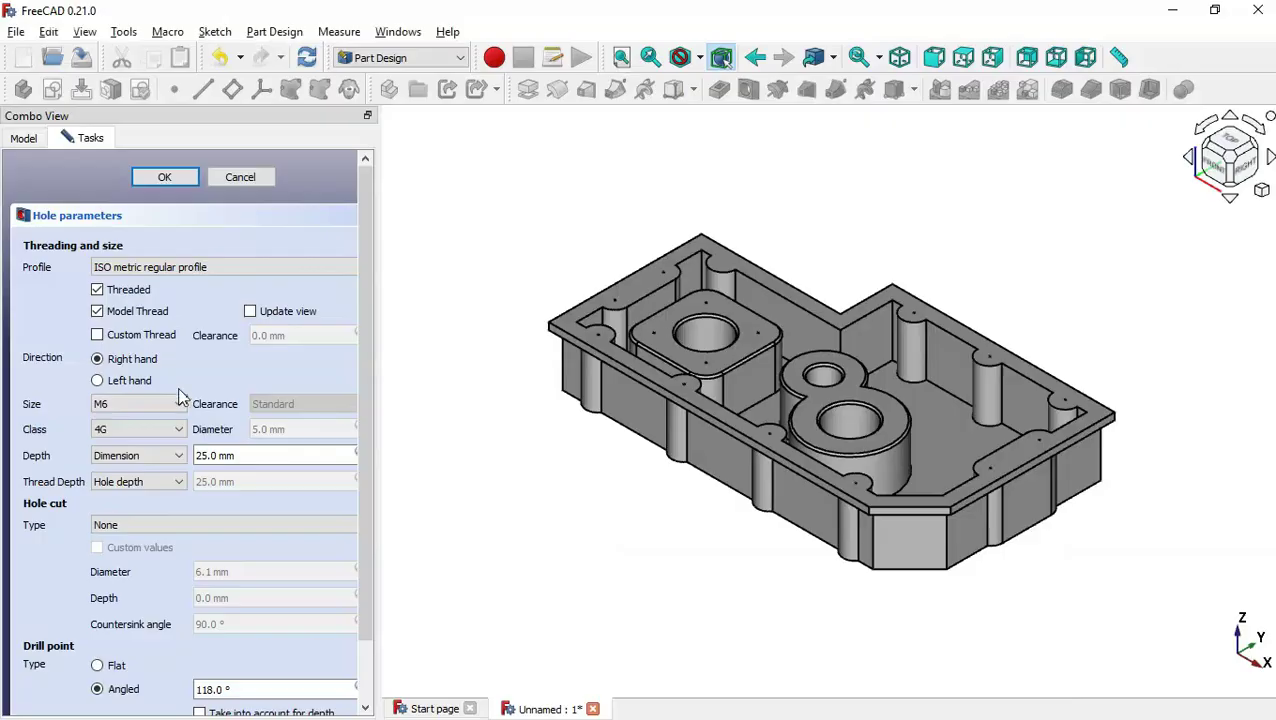
pyautogui.doubleClick(264, 453)
pyautogui.write('20')
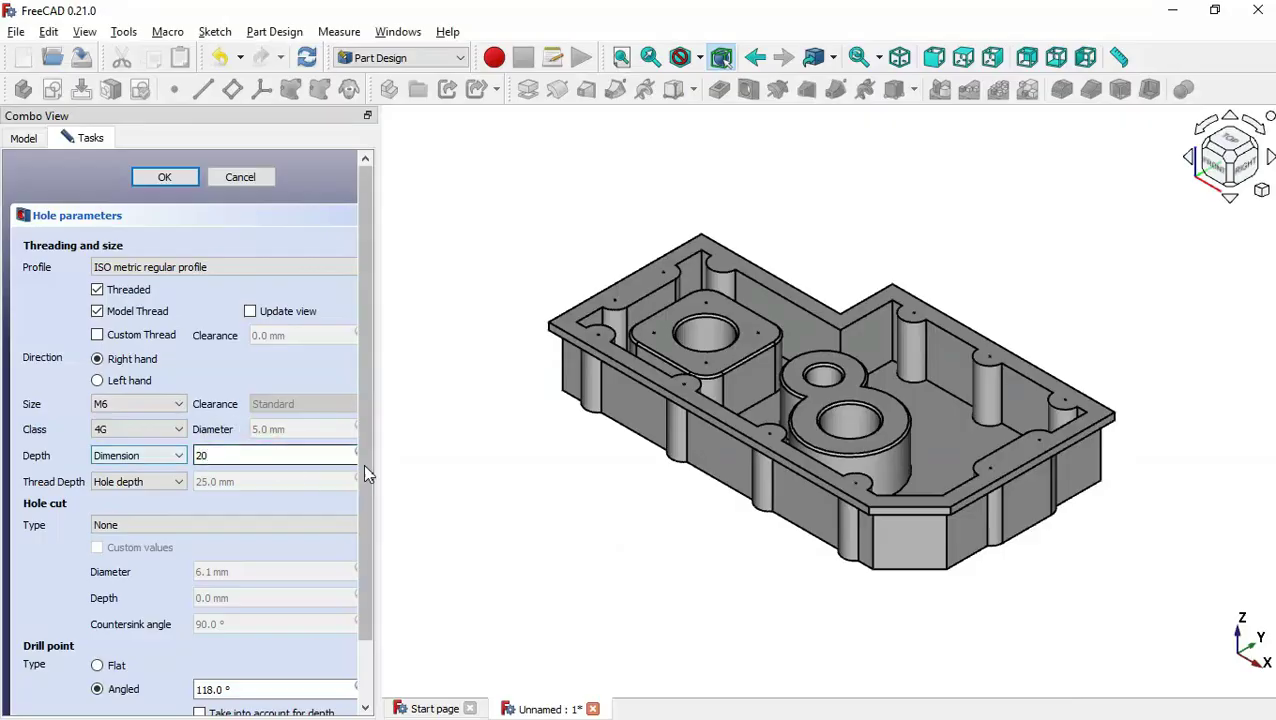
# Give the threaded holes a flat drill point, recompute the model and apply the Hole feature.
pyautogui.moveTo(363, 461); pyautogui.dragTo(387, 644)
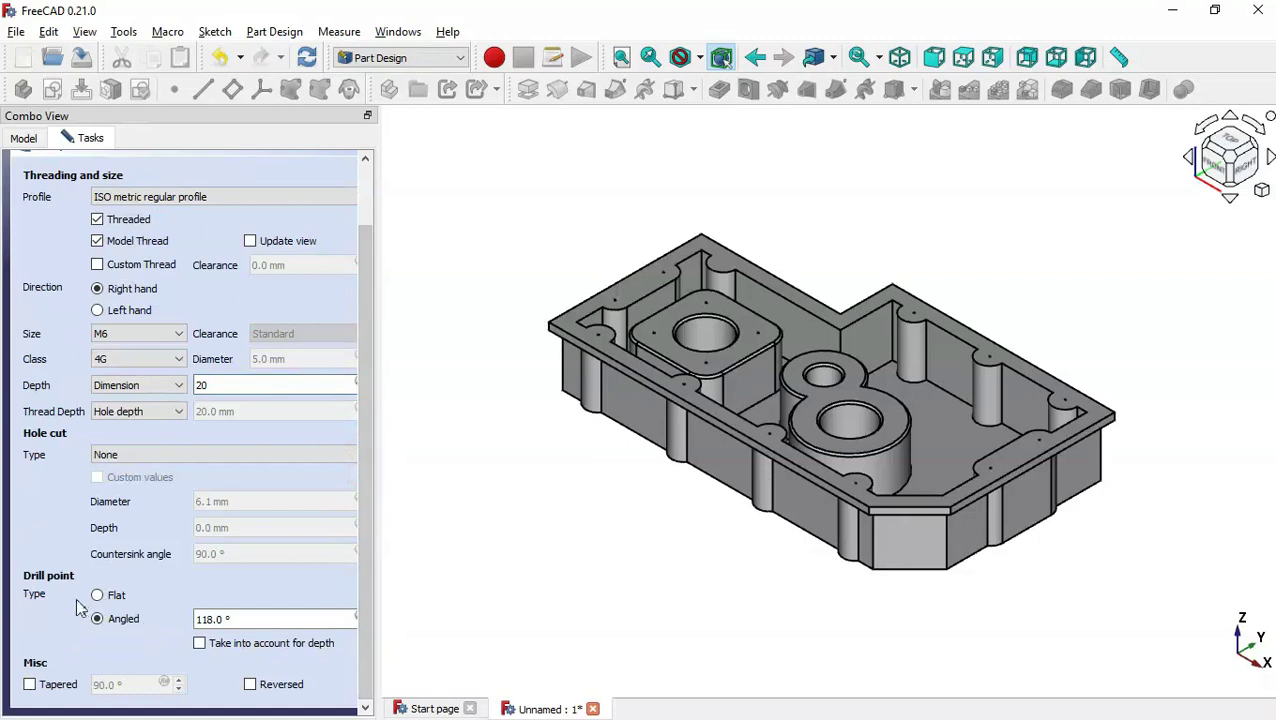
pyautogui.click(107, 595)
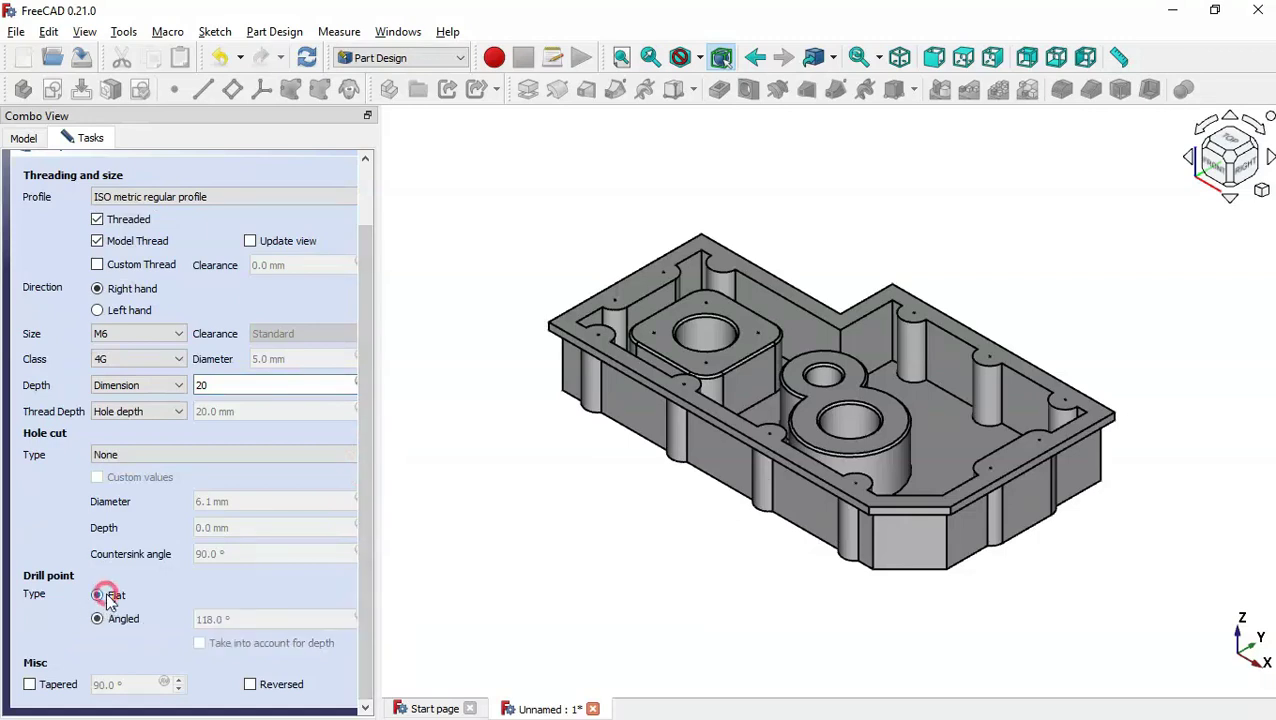
pyautogui.moveTo(369, 562); pyautogui.dragTo(368, 374)
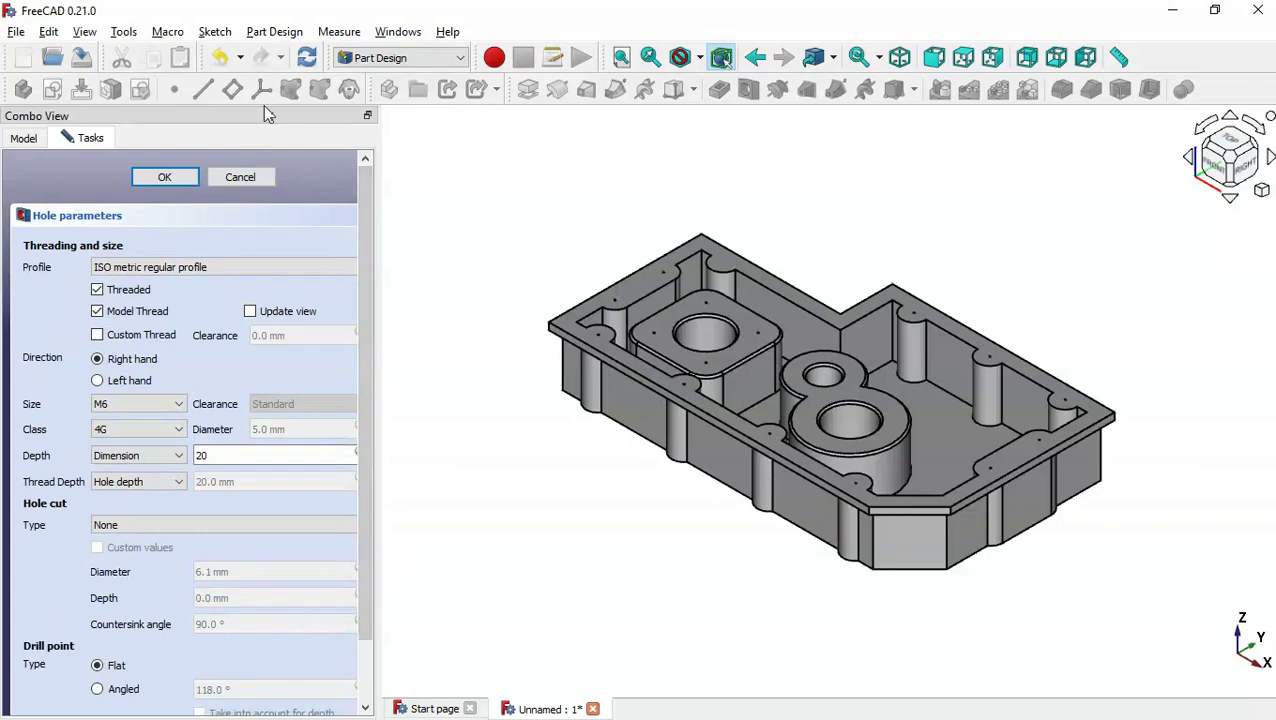
pyautogui.click(307, 60)
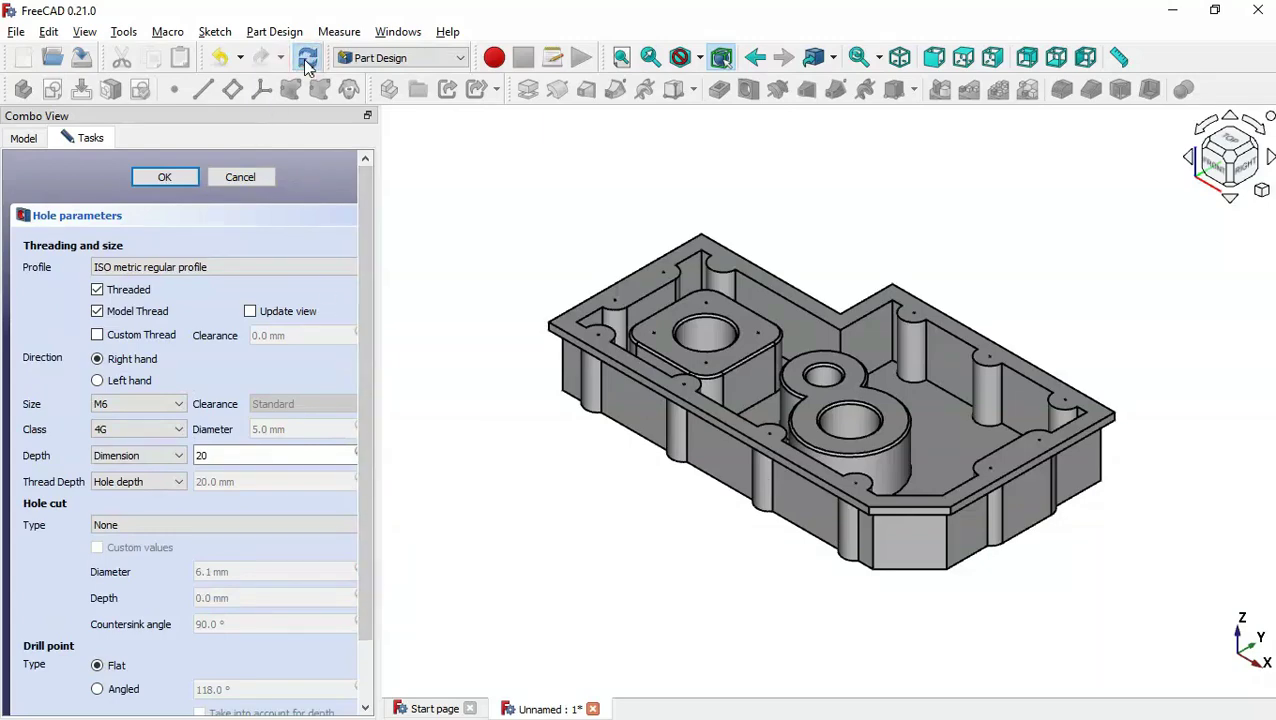
pyautogui.press('Return')
# Examine the housing and its threaded holes from above and from the underside, ending in the isometric view.
pyautogui.moveTo(755, 484)
pyautogui.mouseDown(button='middle')
pyautogui.moveTo(956, 364)
pyautogui.moveTo(988, 322)
pyautogui.mouseUp(button='middle')
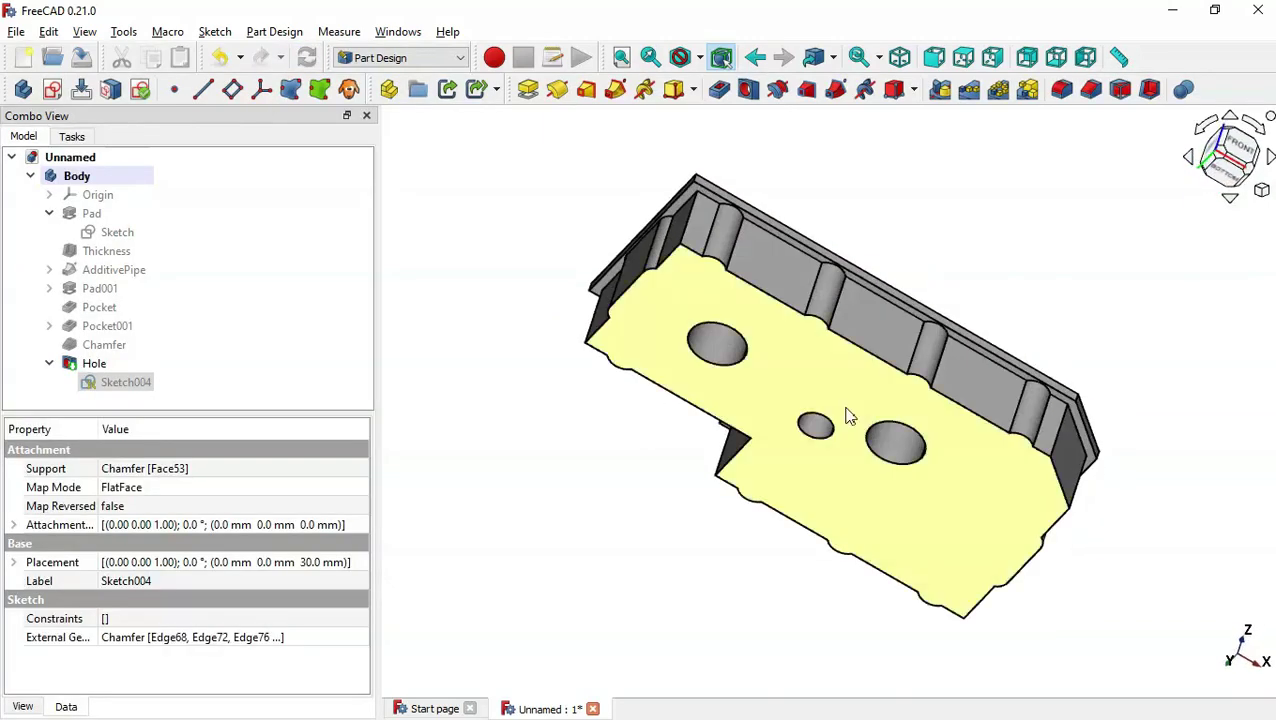
pyautogui.press('0')
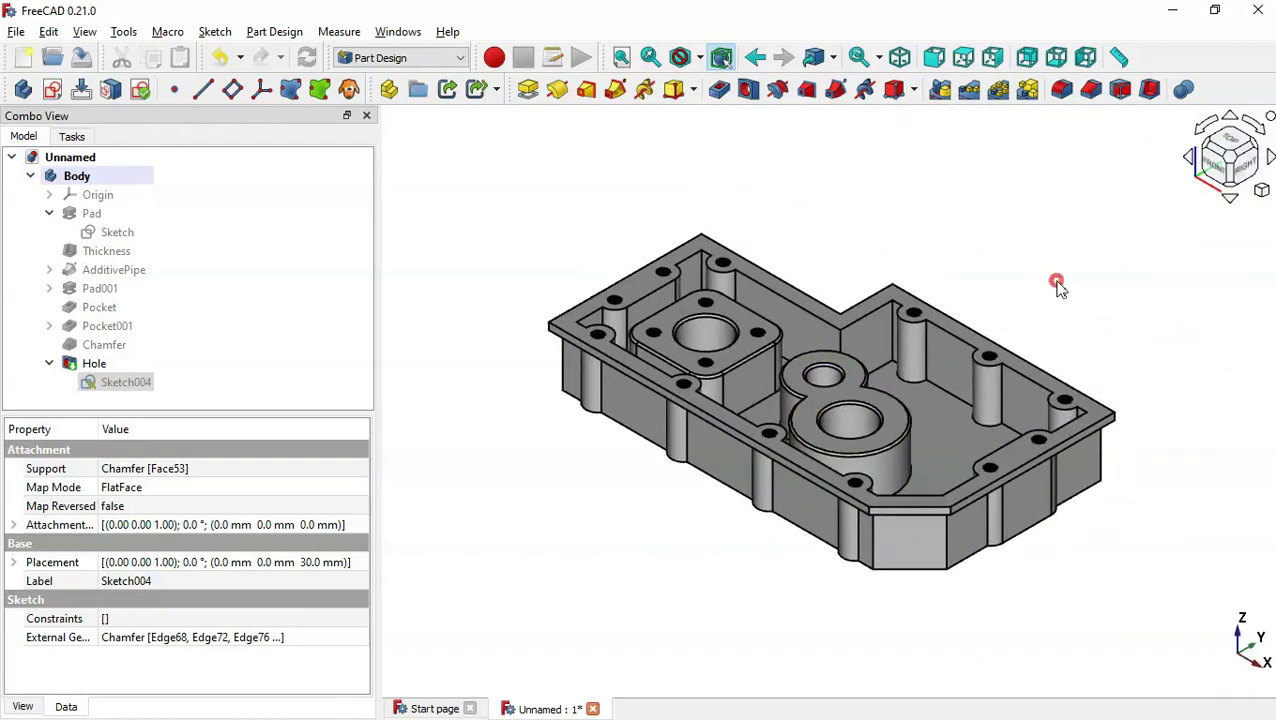
pyautogui.moveTo(1058, 284); pyautogui.dragTo(1088, 419, button='middle')
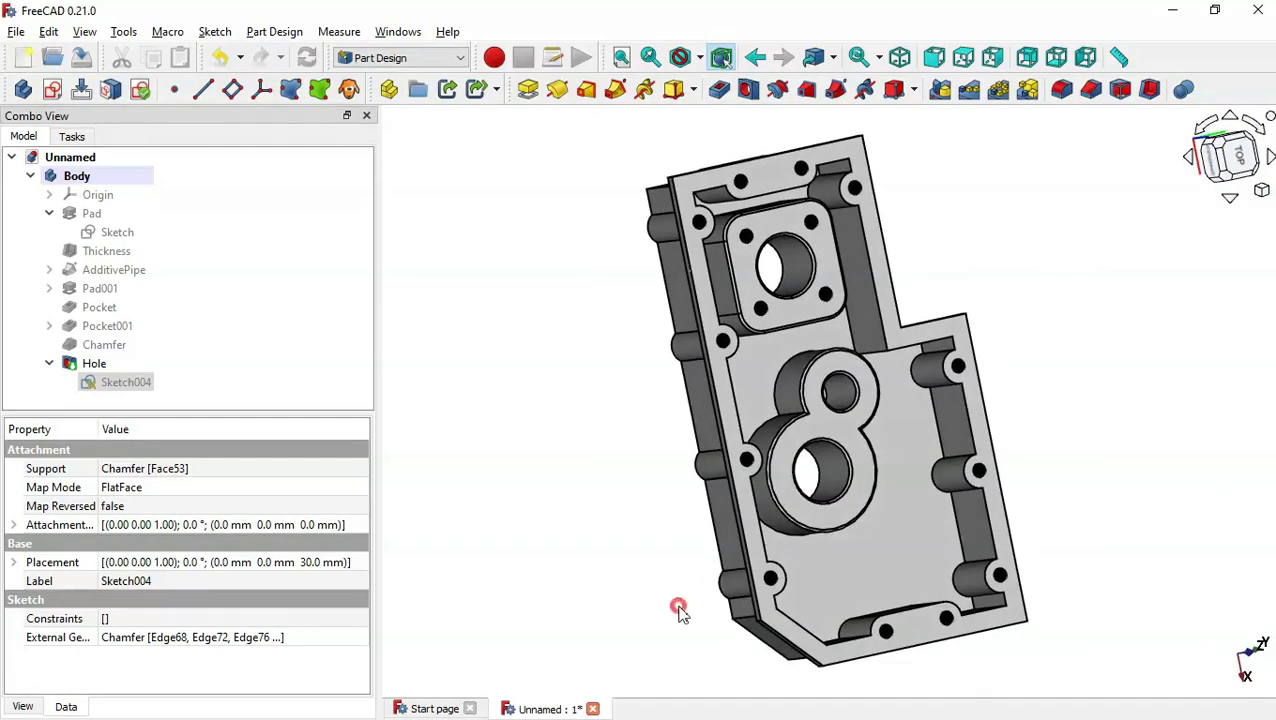
pyautogui.moveTo(679, 612); pyautogui.dragTo(977, 399, button='middle')
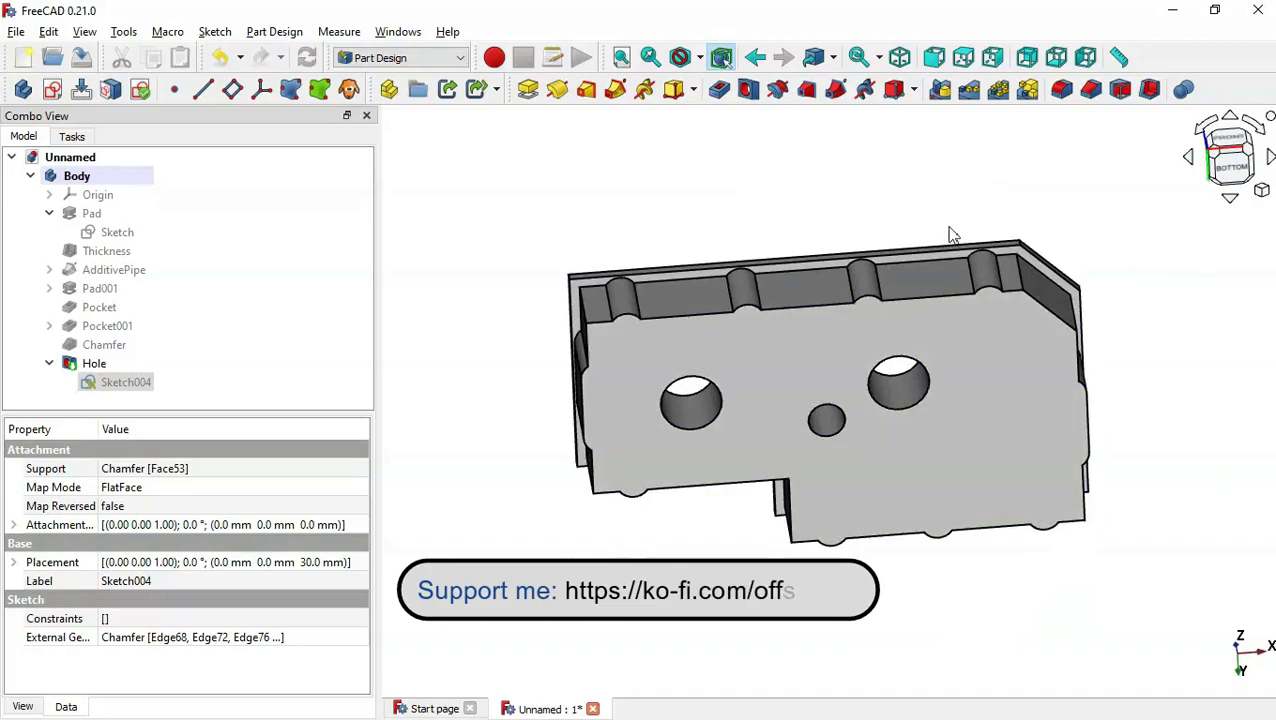
pyautogui.moveTo(953, 234); pyautogui.dragTo(843, 507, button='middle')
pyautogui.moveTo(669, 561); pyautogui.dragTo(670, 494, button='middle')
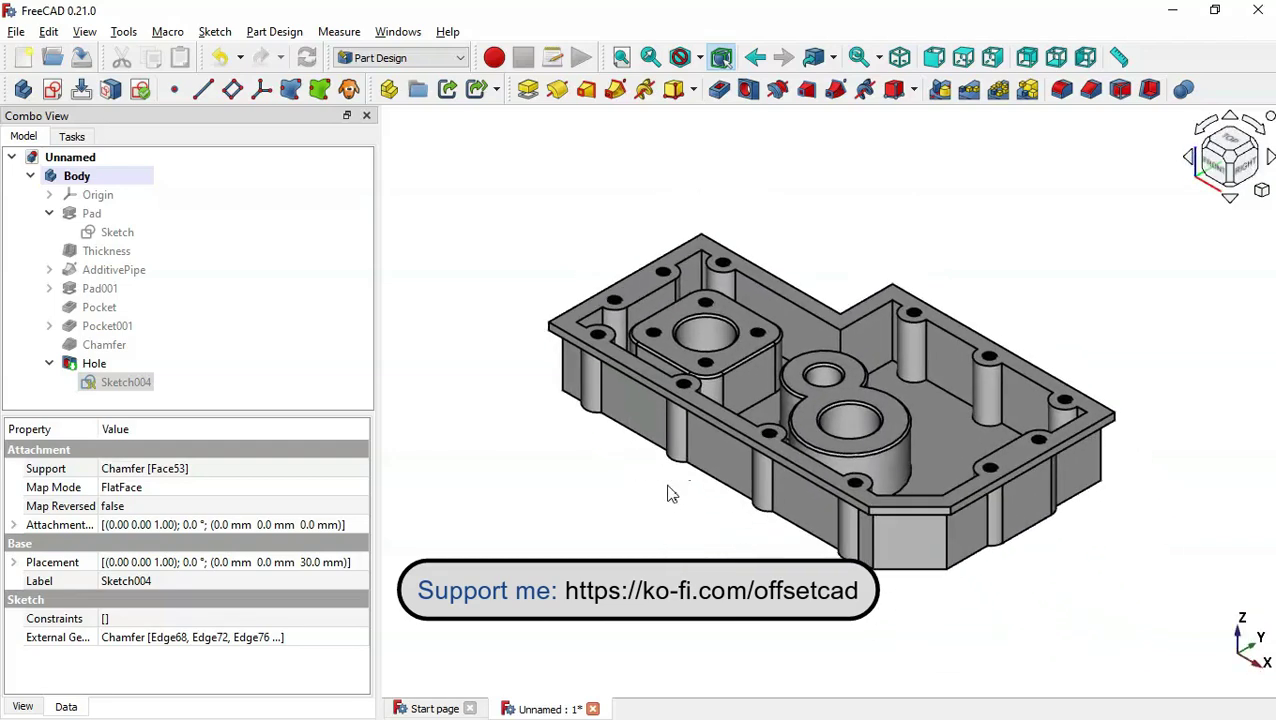